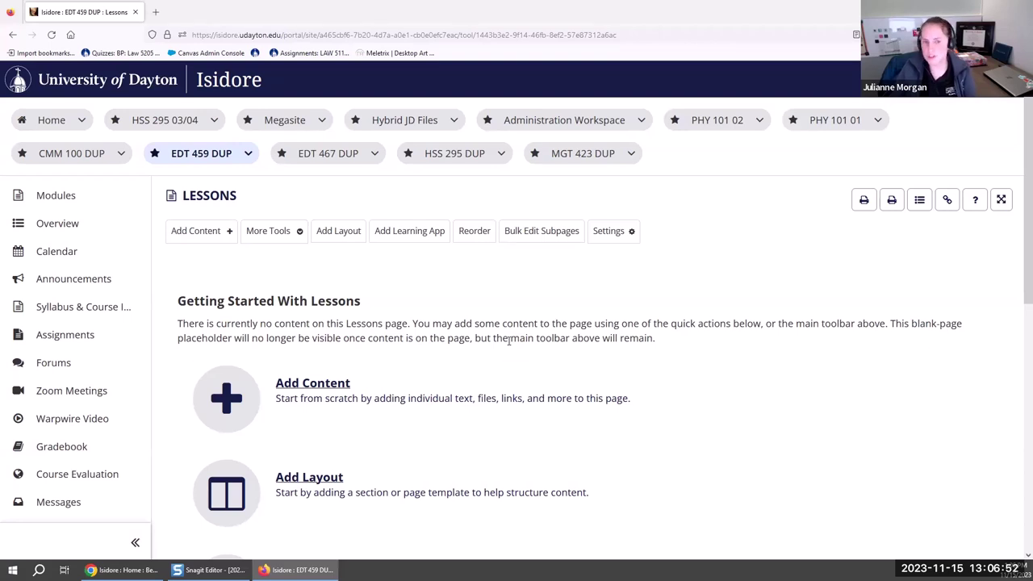
Start adding a layout to the empty Lessons page and choose the Subpage Listing page layout
scroll(549, 352, down, 2)
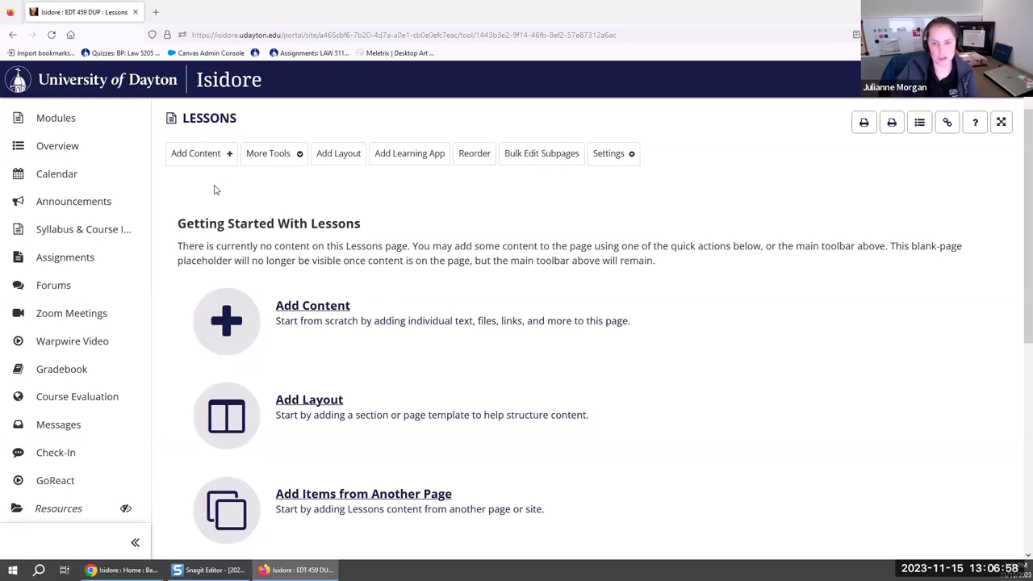
scroll(226, 282, down, 2)
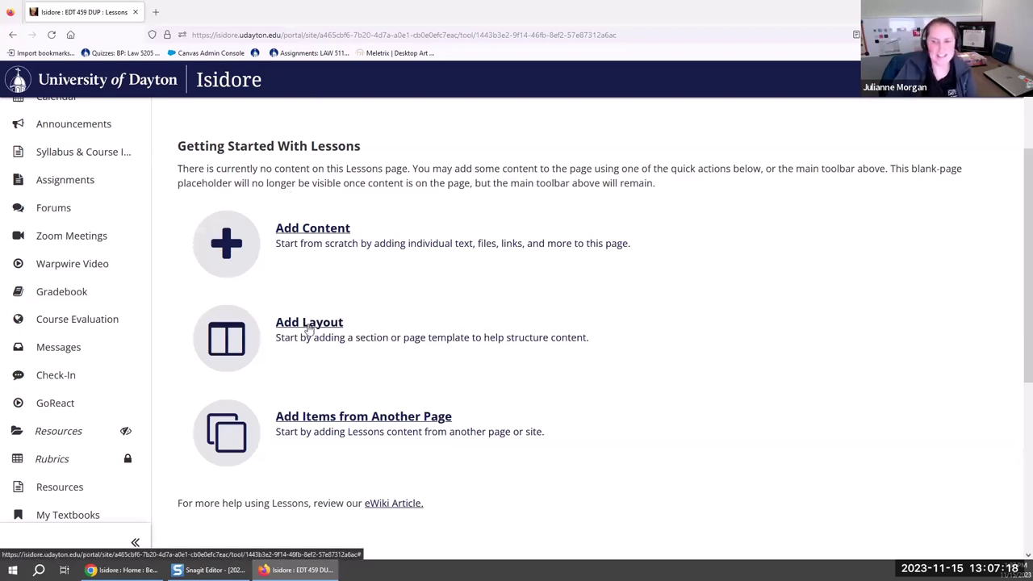
click(309, 325)
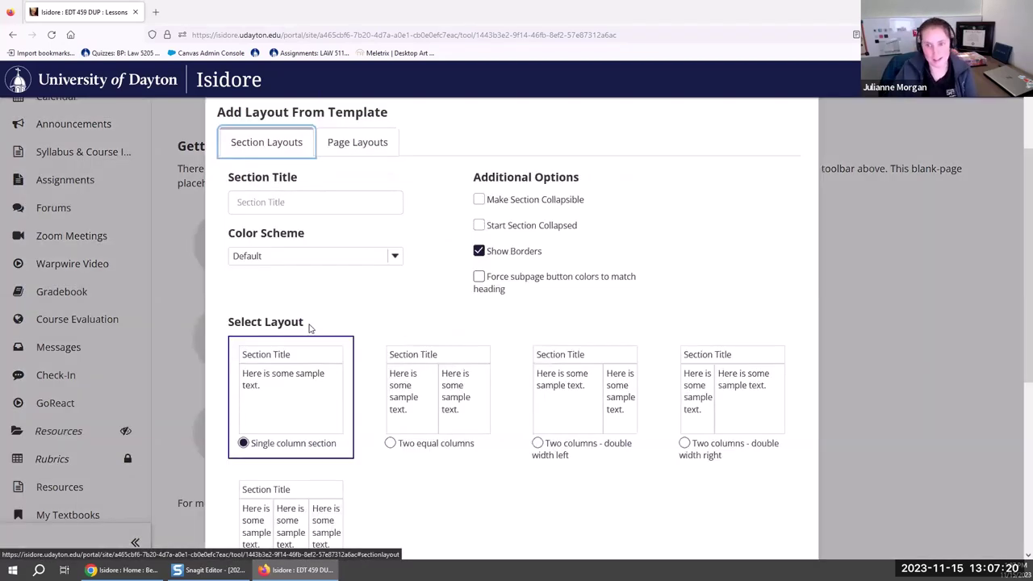
scroll(403, 172, up, 1)
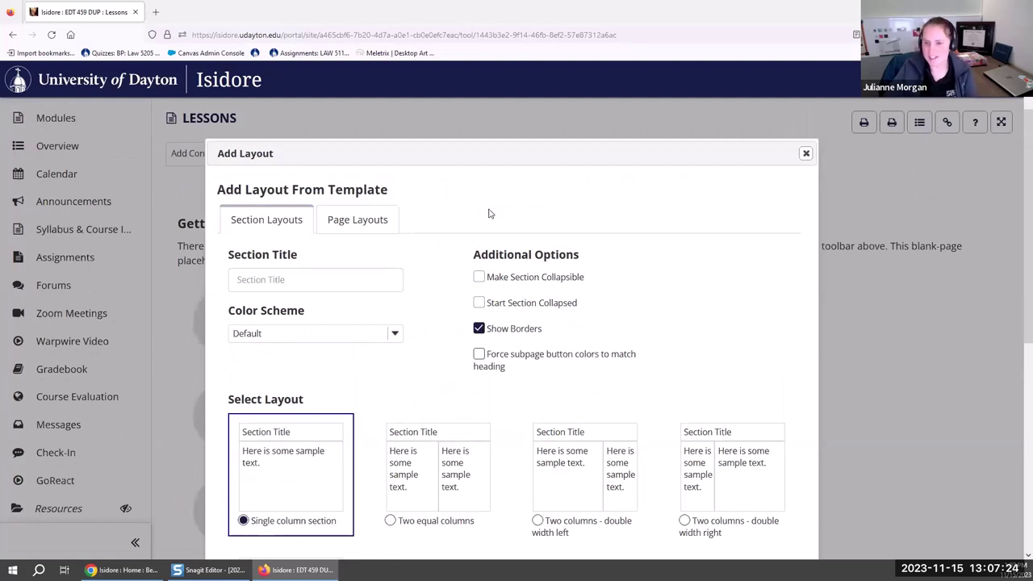
scroll(488, 214, down, 1)
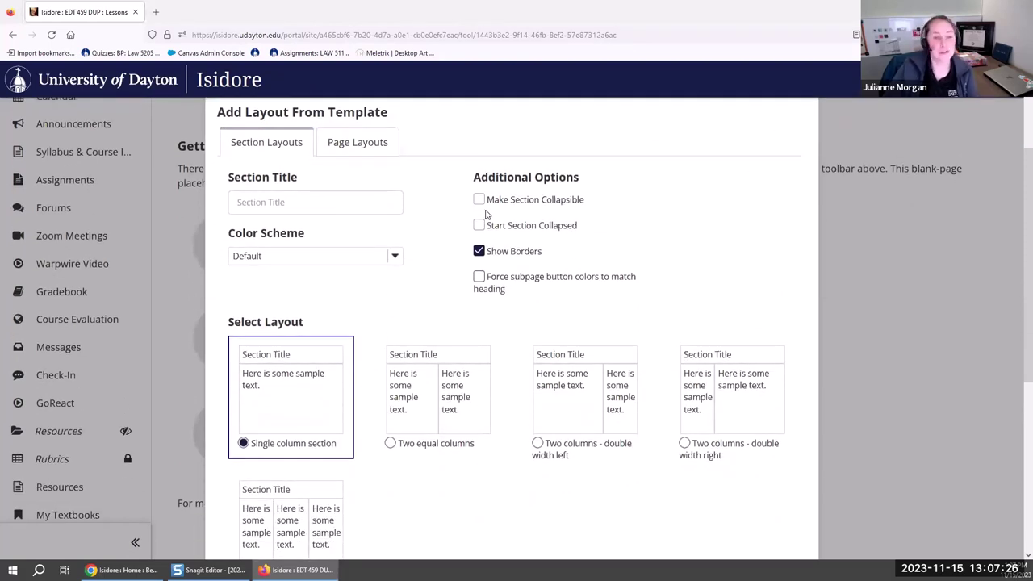
click(387, 146)
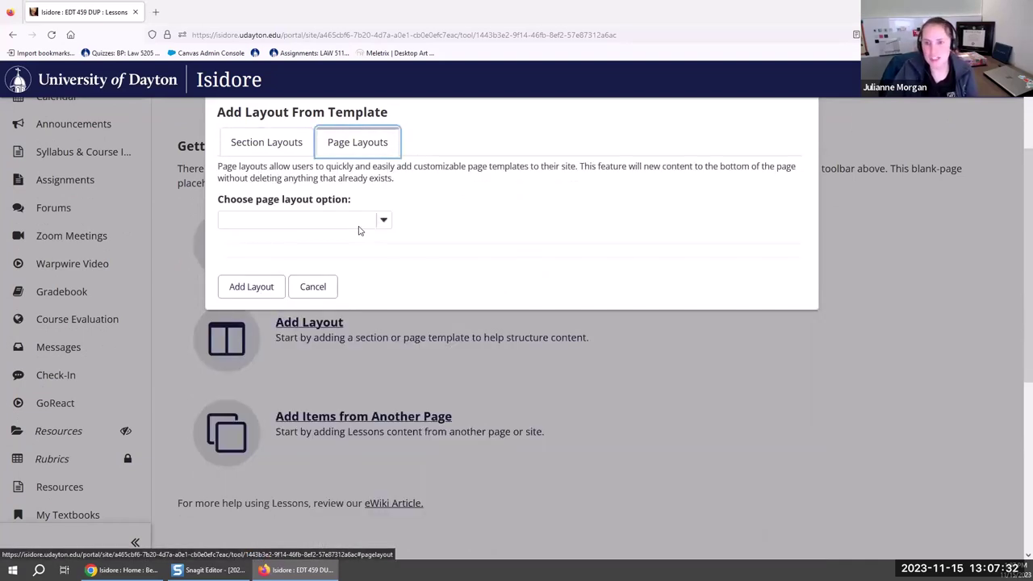
click(358, 229)
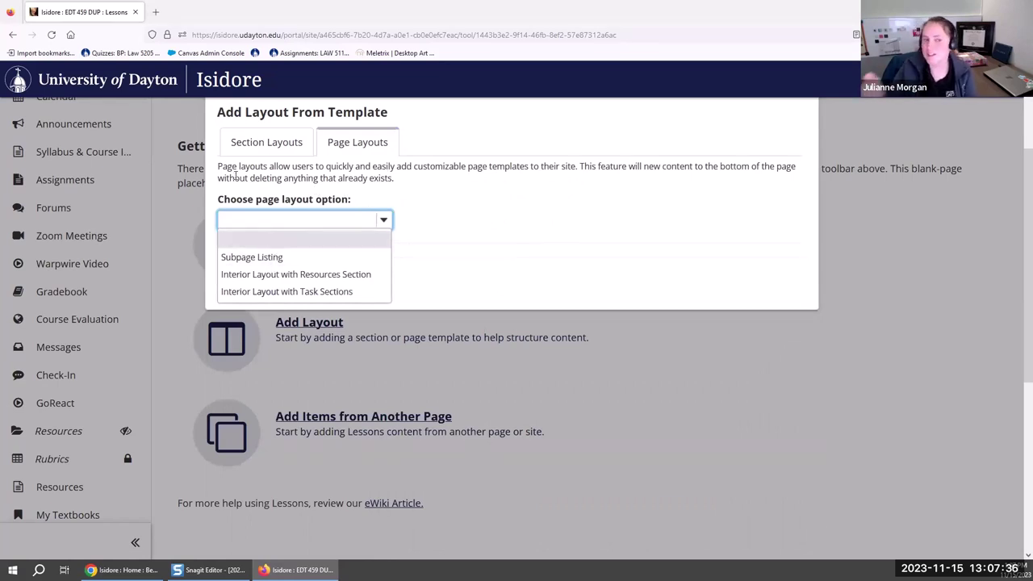
click(299, 258)
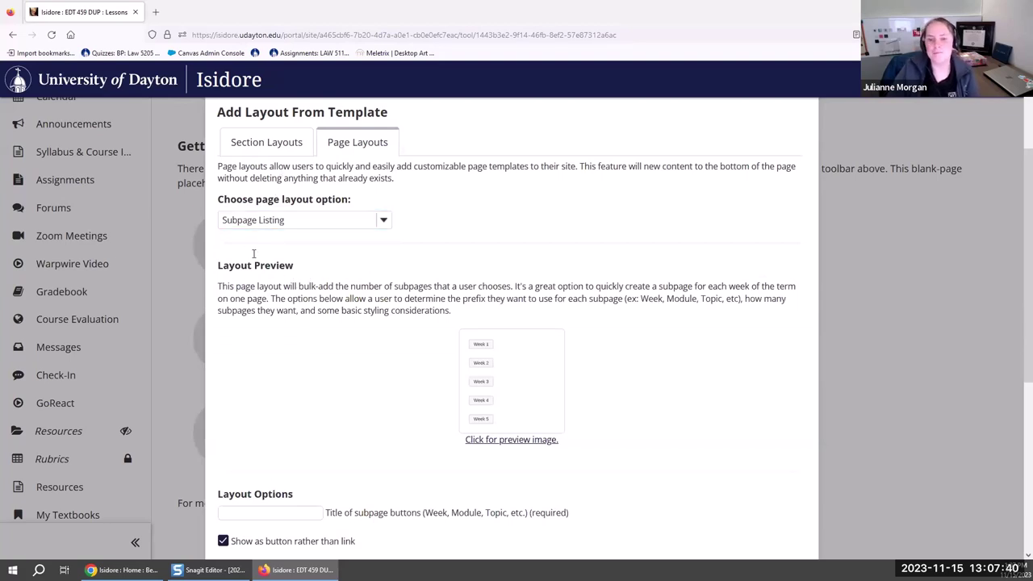
click(297, 283)
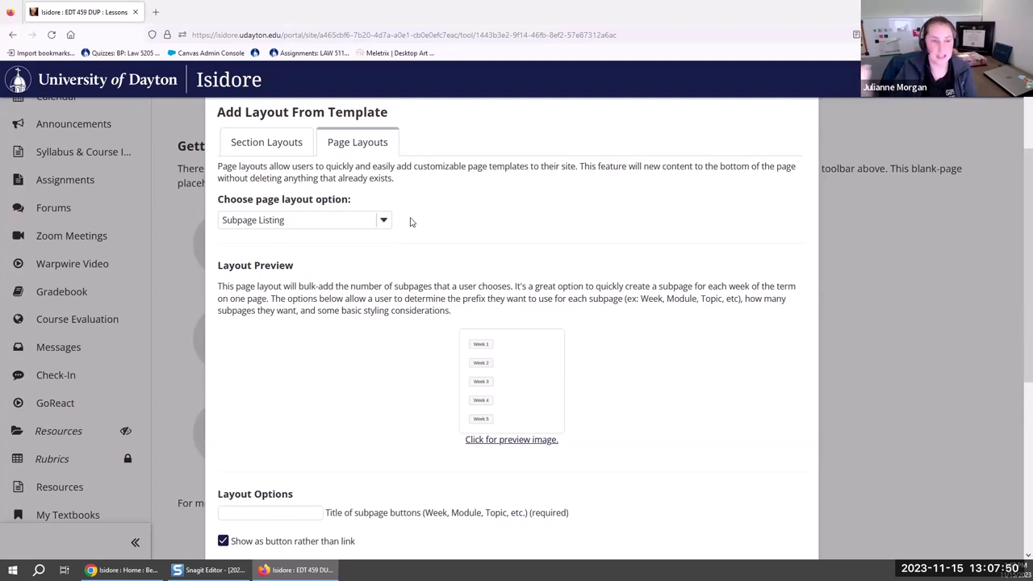
Title the subpage buttons Week and set their button color to Navy
scroll(261, 458, down, 2)
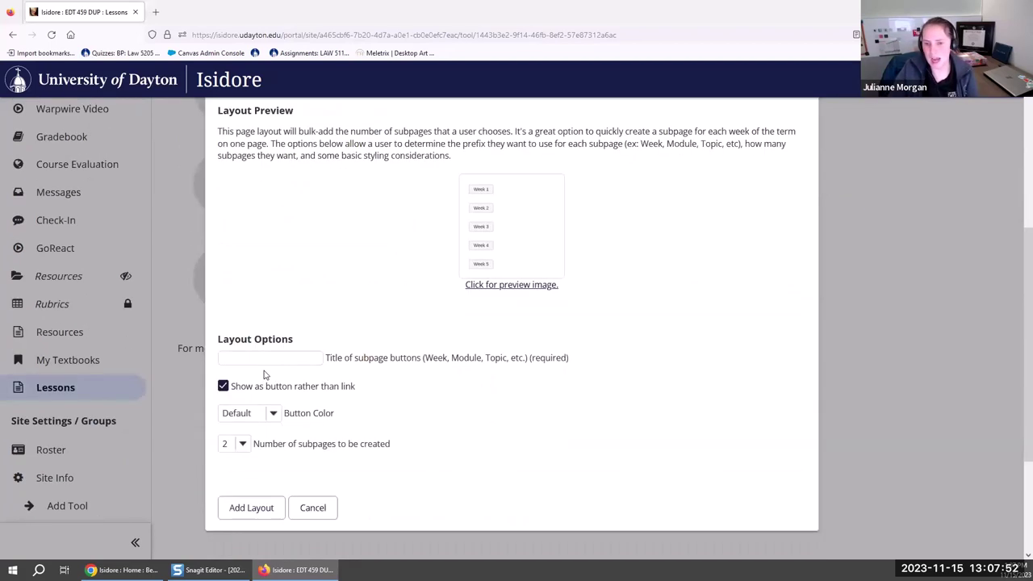
click(273, 356)
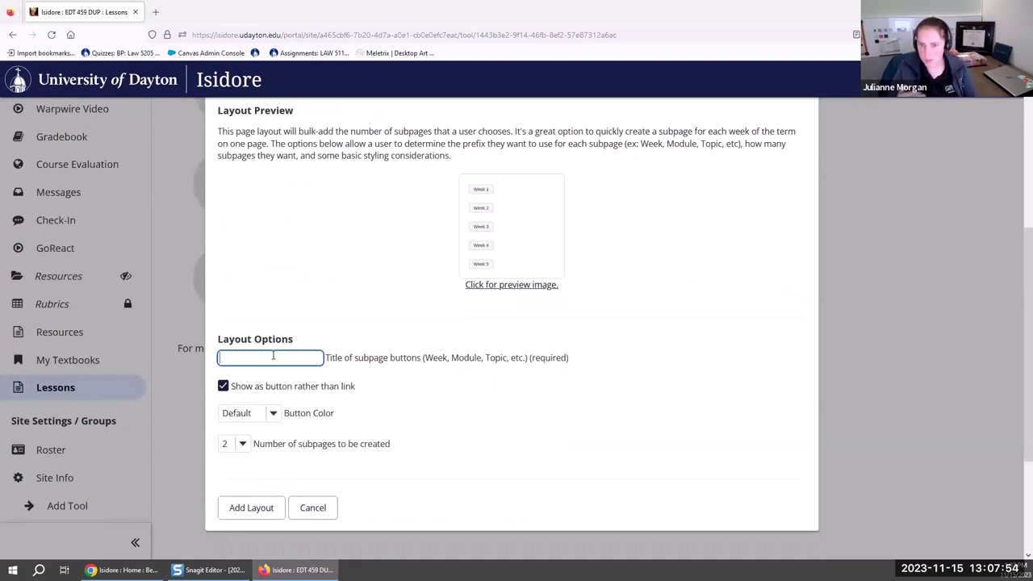
text(Week)
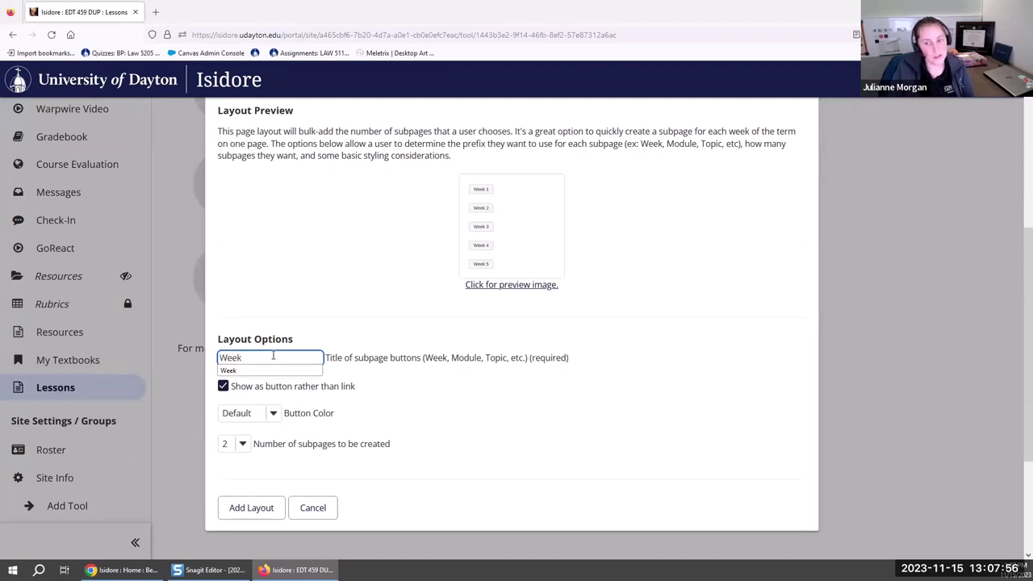
click(396, 349)
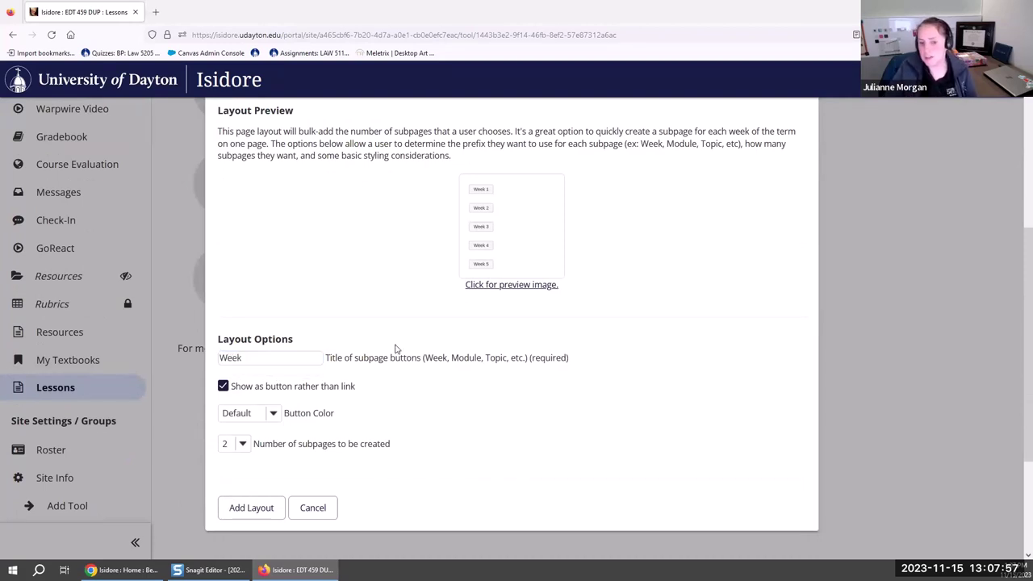
click(273, 415)
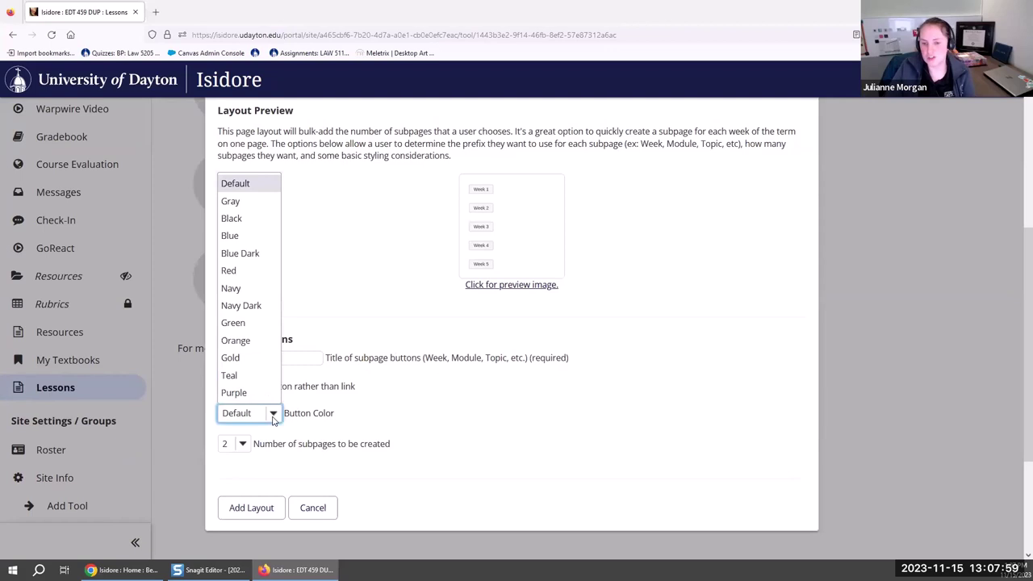
click(253, 294)
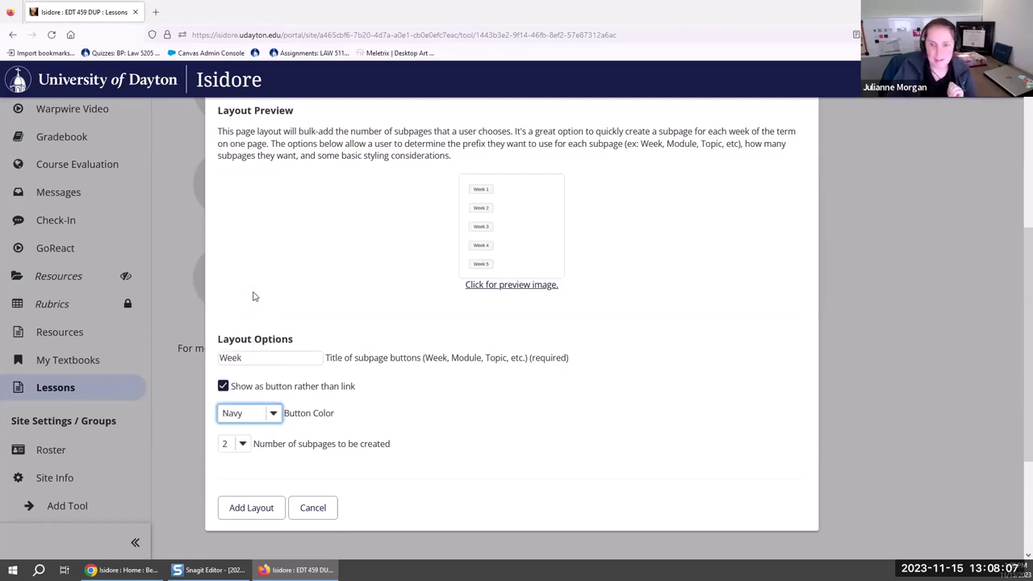
Set the number of subpages to 12 and add the layout to the page
click(242, 445)
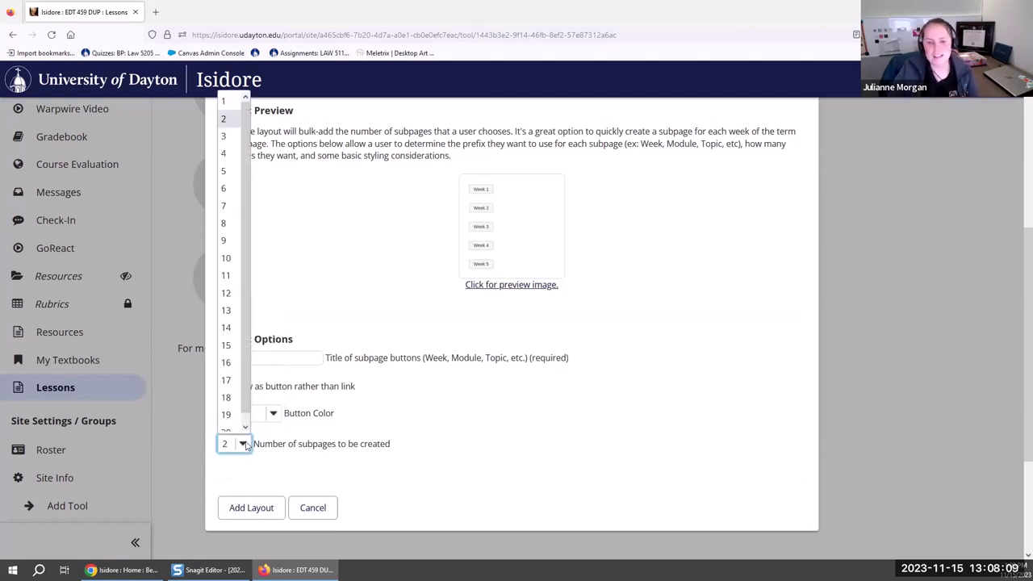
click(234, 302)
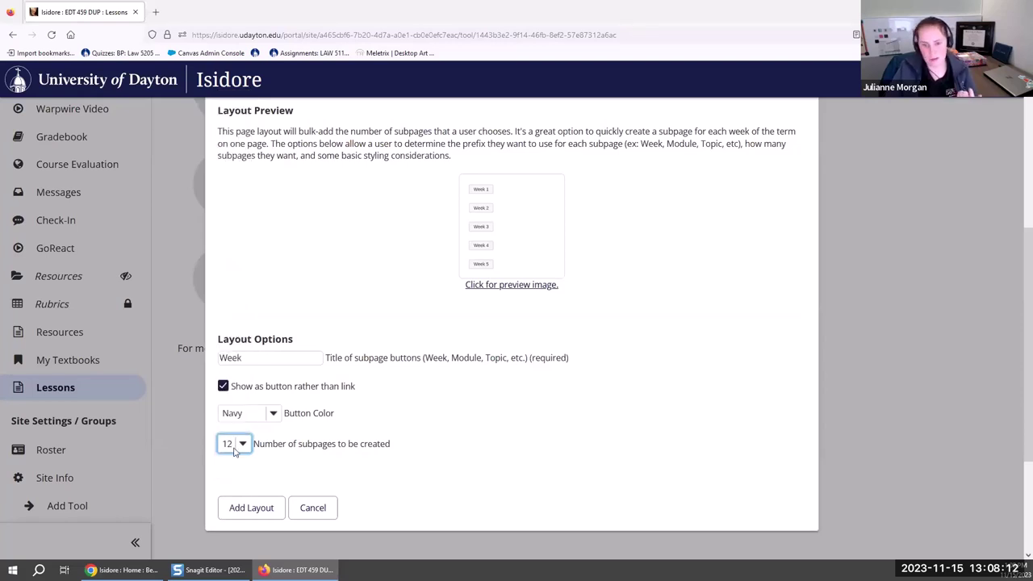
click(257, 510)
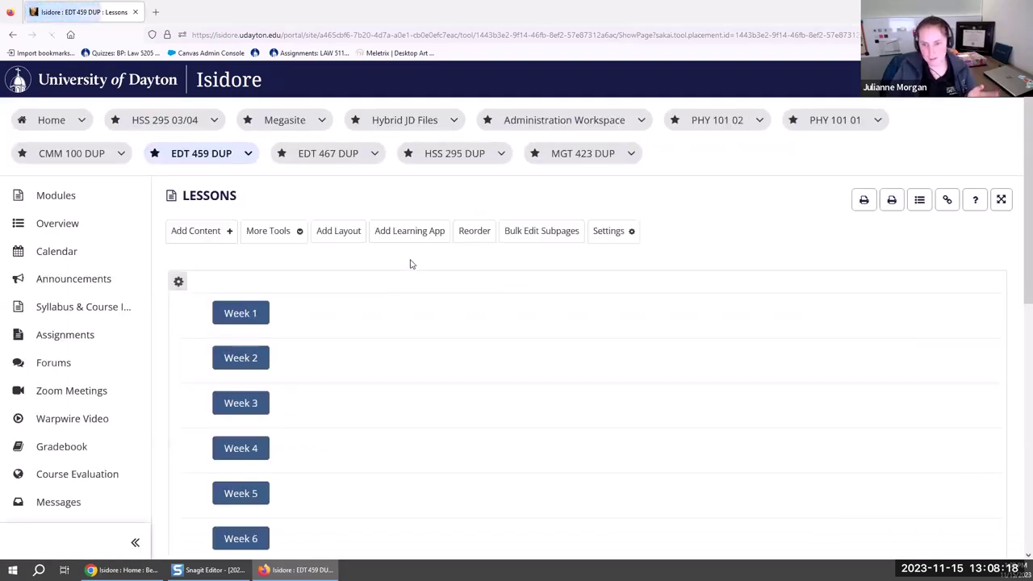
Open the Week 1 subpage and bring up the page layout templates for it
scroll(410, 264, down, 2)
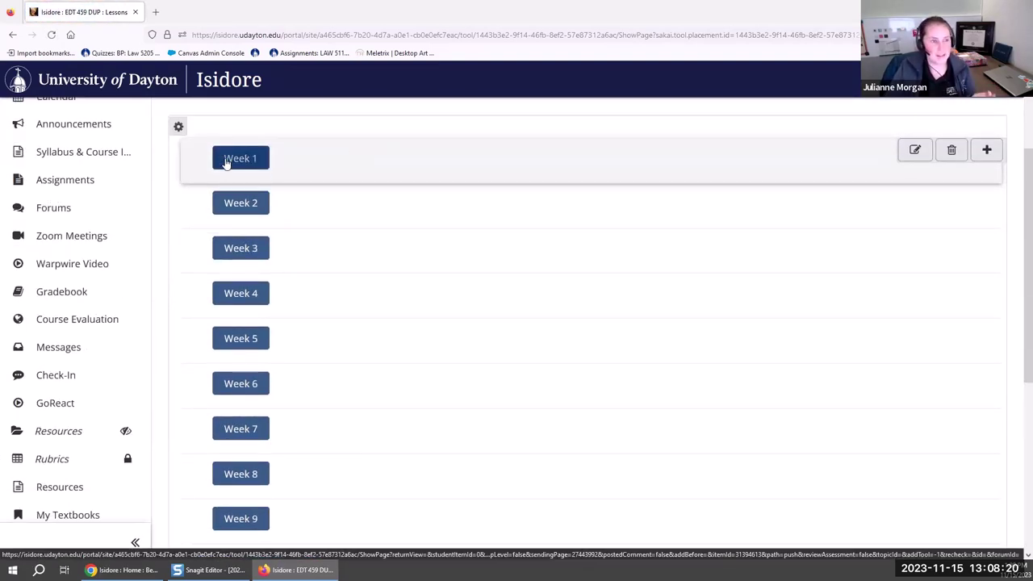
scroll(239, 368, down, 4)
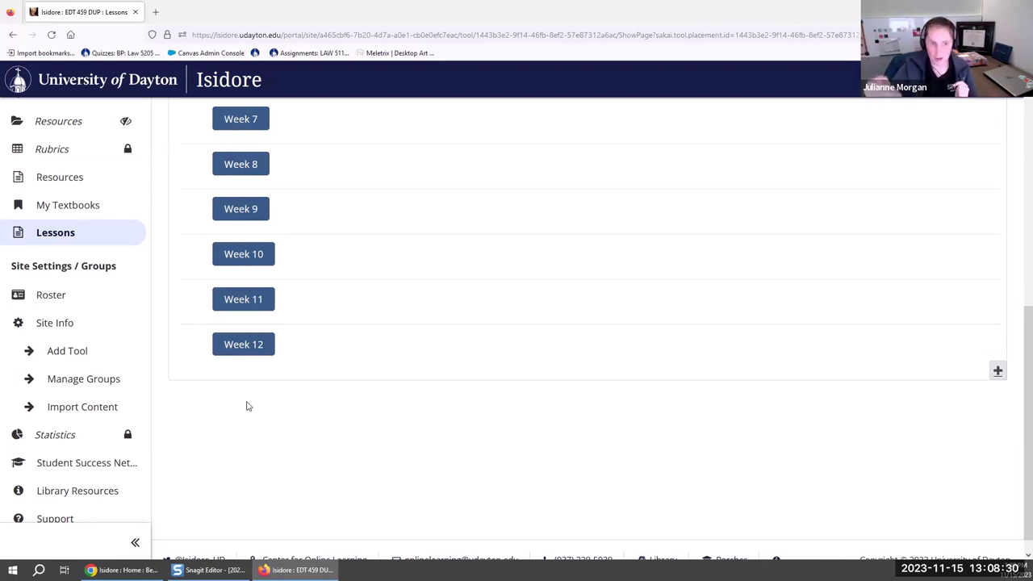
scroll(253, 323, up, 6)
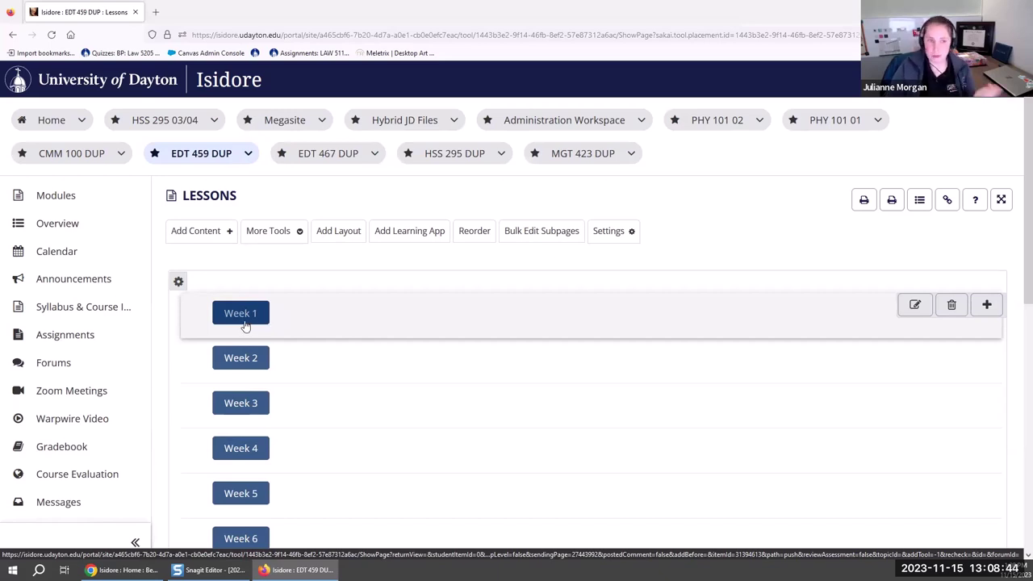
click(246, 323)
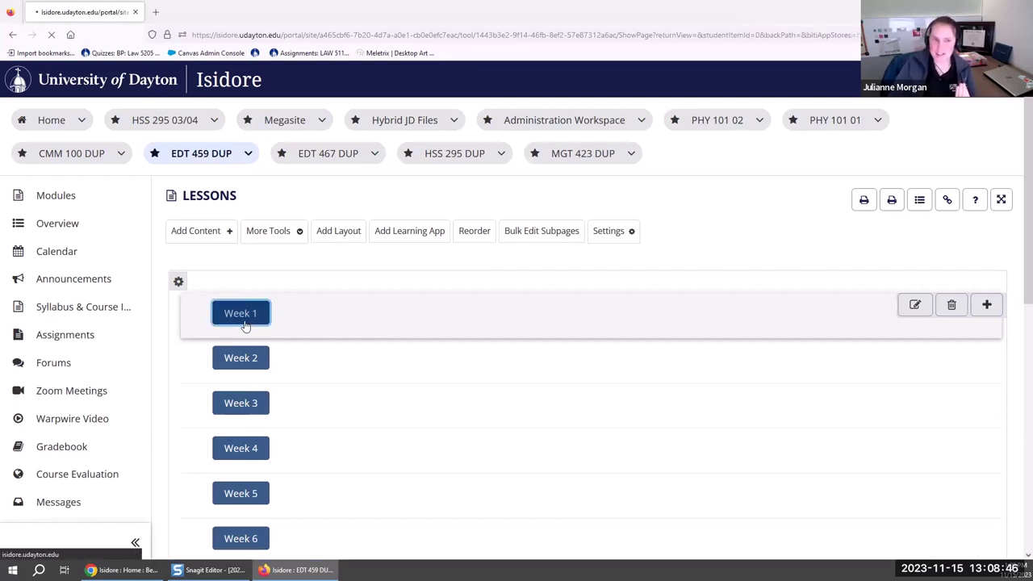
scroll(272, 335, down, 3)
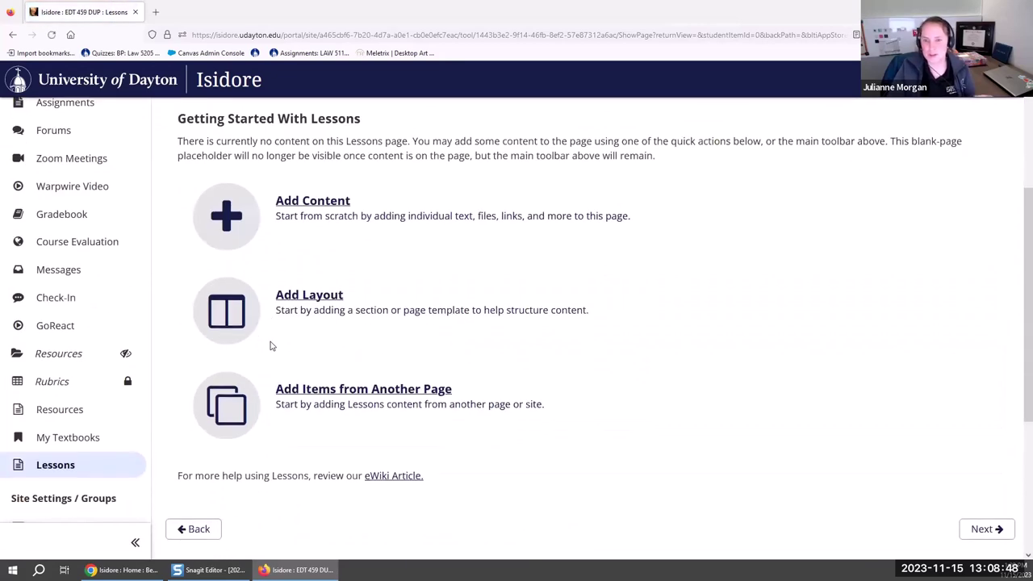
scroll(343, 260, up, 1)
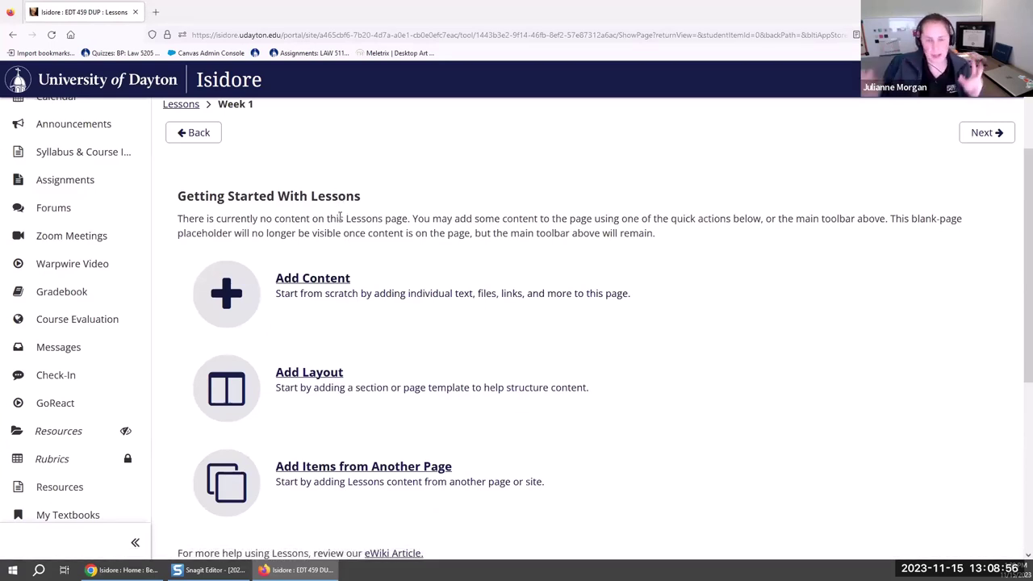
scroll(339, 216, up, 5)
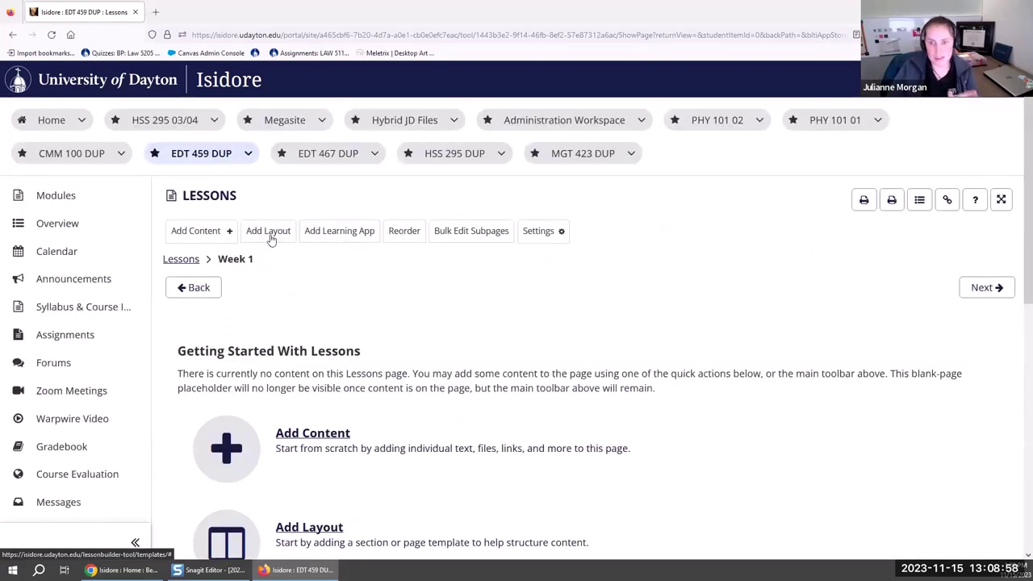
scroll(274, 236, down, 5)
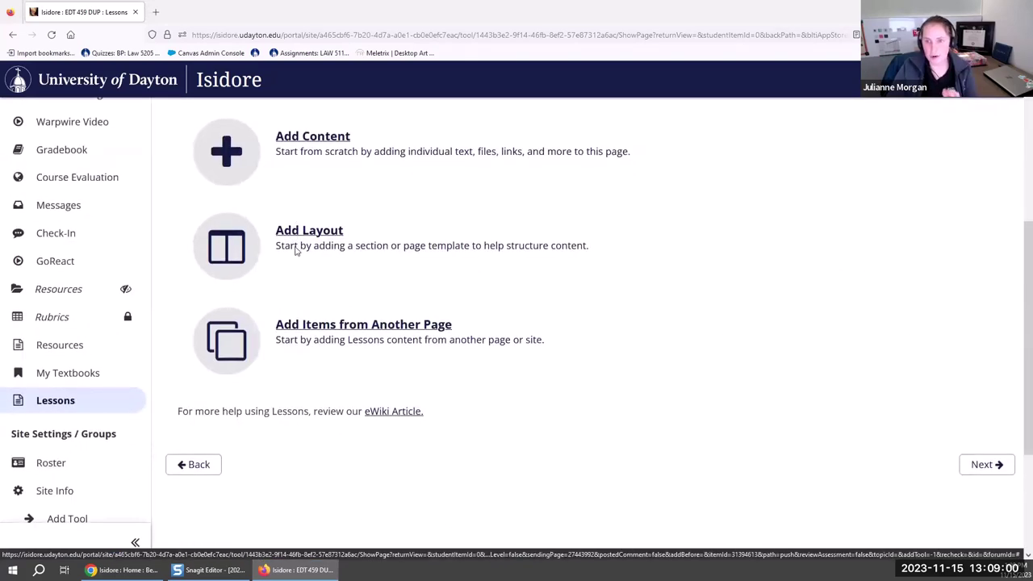
scroll(282, 242, up, 5)
click(270, 234)
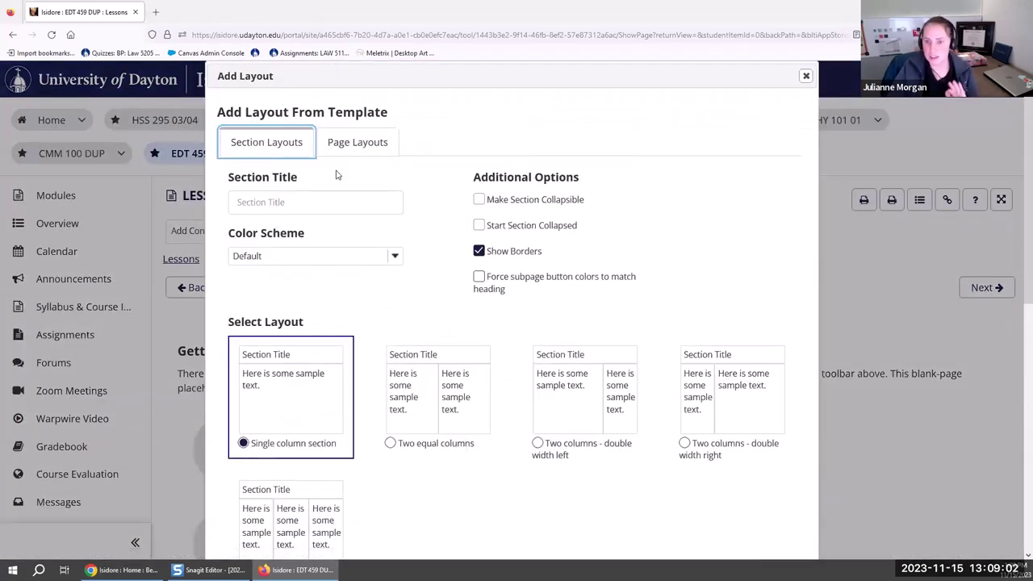
click(356, 145)
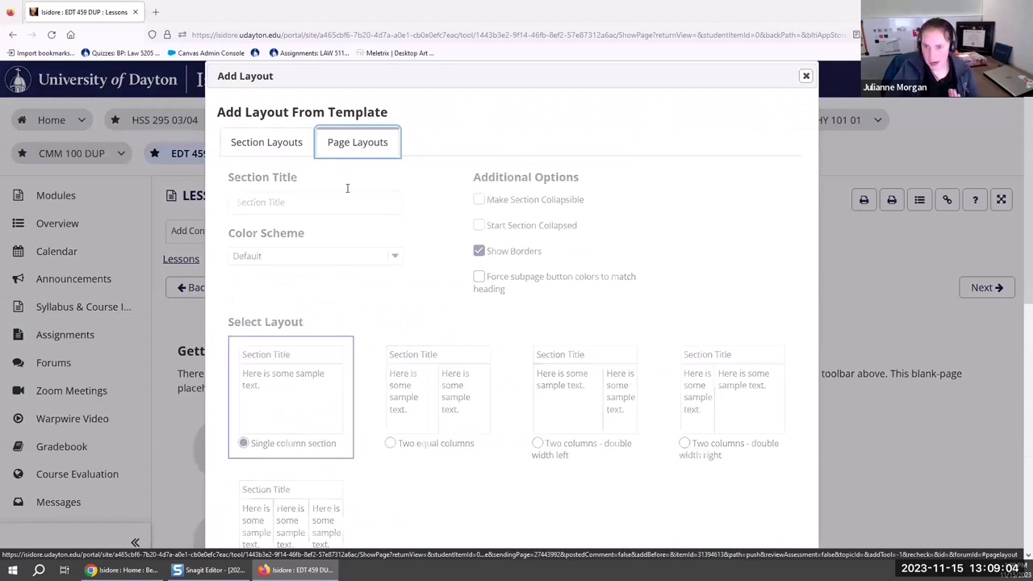
Choose Interior Layout with Resources Section, view its full preview image and return to the Lessons page
click(325, 225)
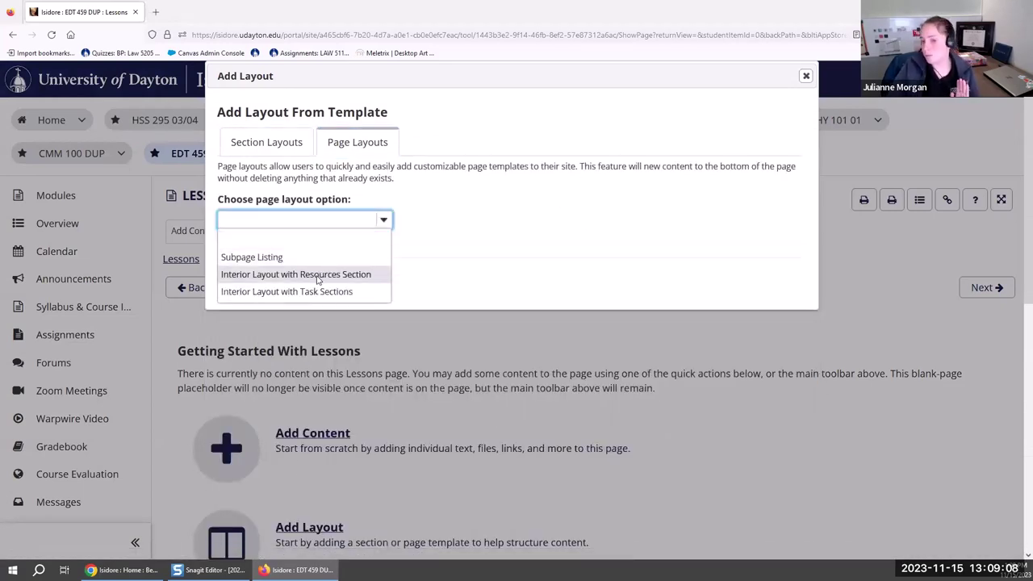
click(317, 279)
scroll(473, 376, down, 1)
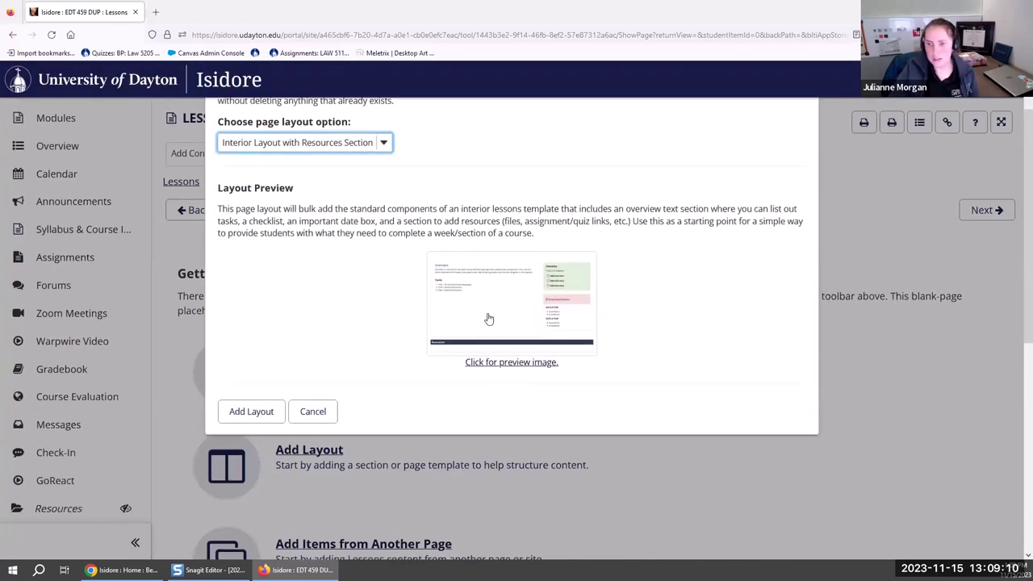
click(494, 365)
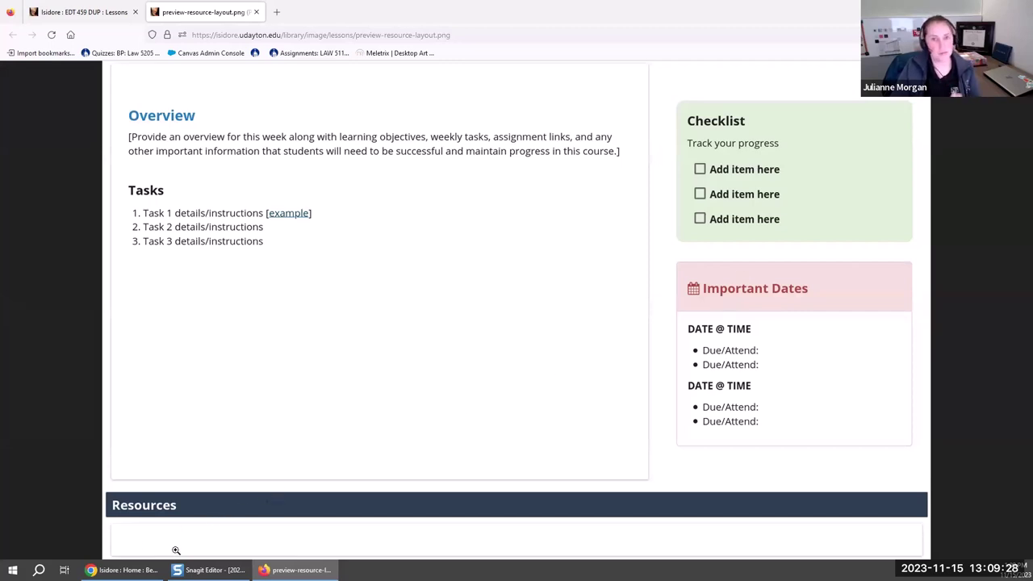
click(110, 14)
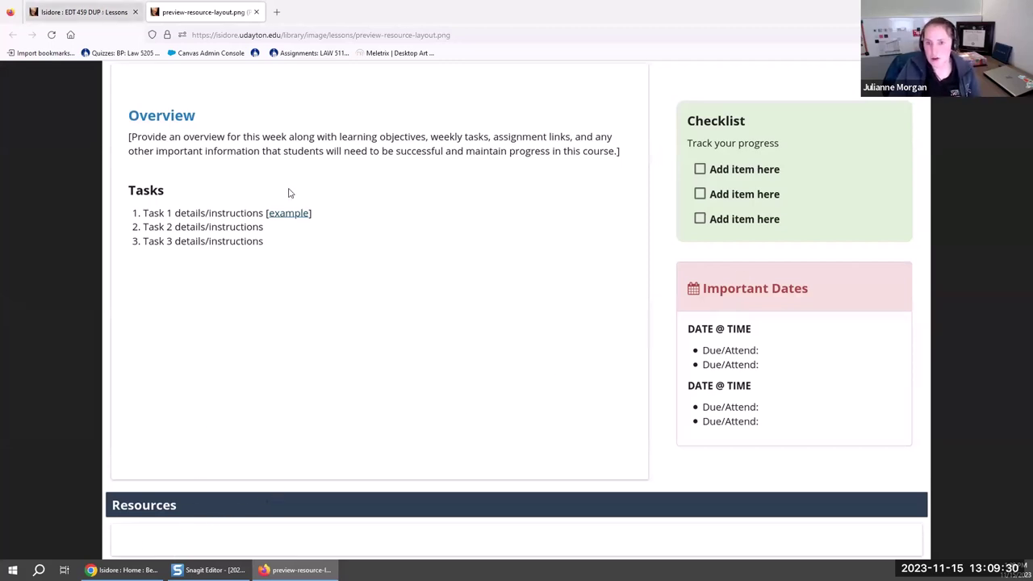
Switch the page layout option for Week 1 to Interior Layout with Task Sections
click(297, 146)
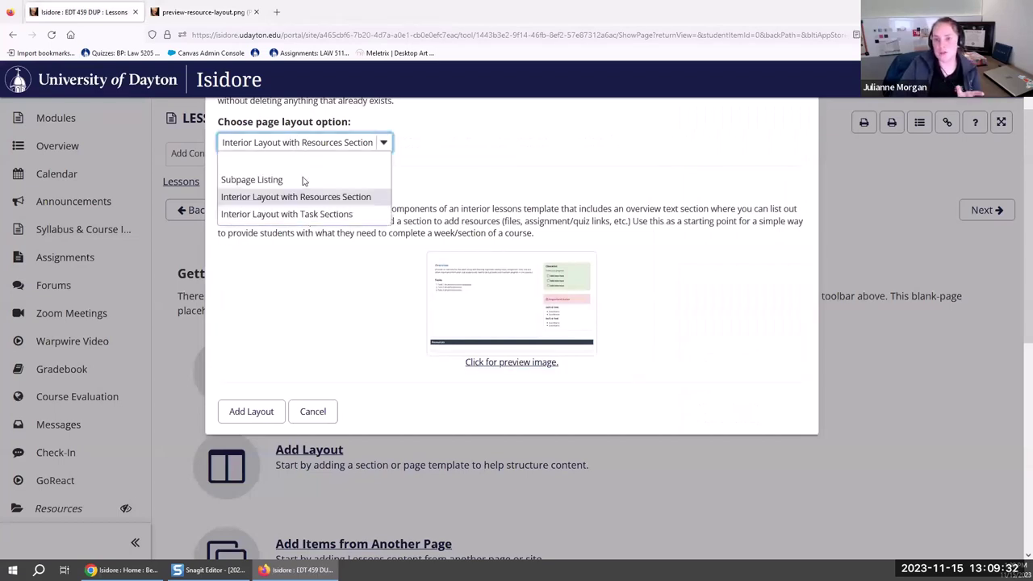
click(310, 215)
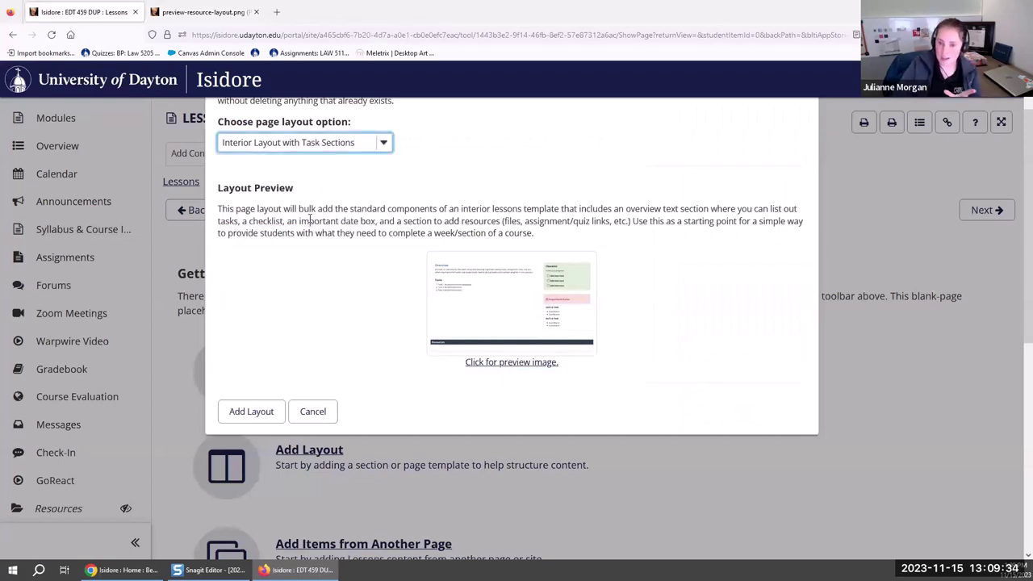
scroll(344, 224, down, 2)
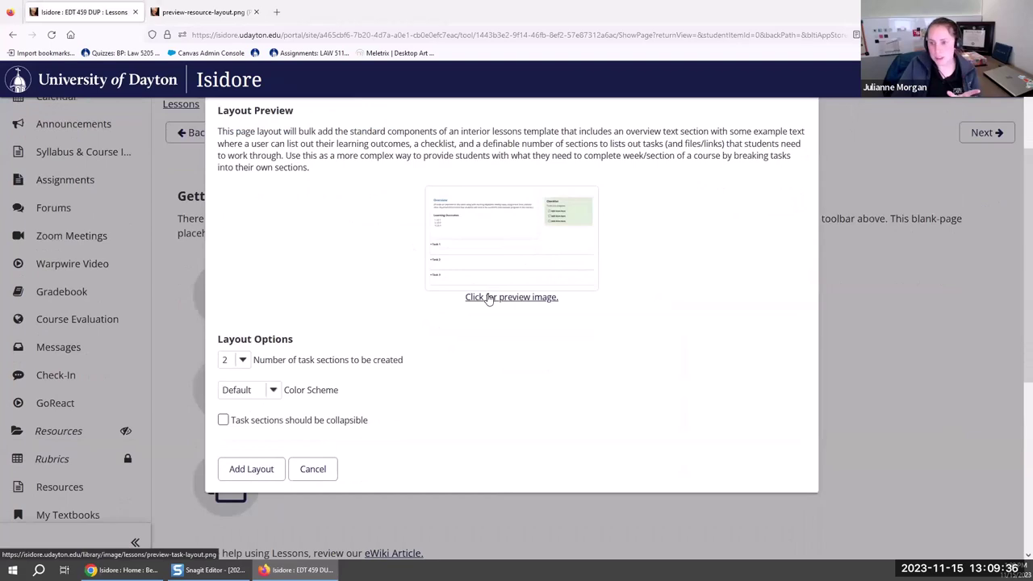
View the task layout's full preview image, then set 5 task sections and the Navy color scheme in the layout options
click(489, 298)
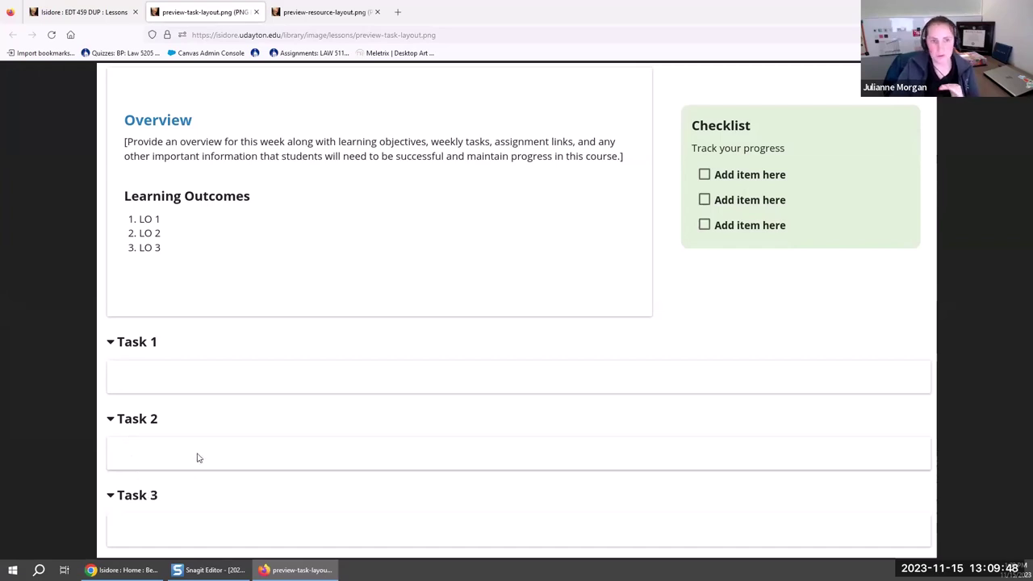
click(85, 5)
click(240, 362)
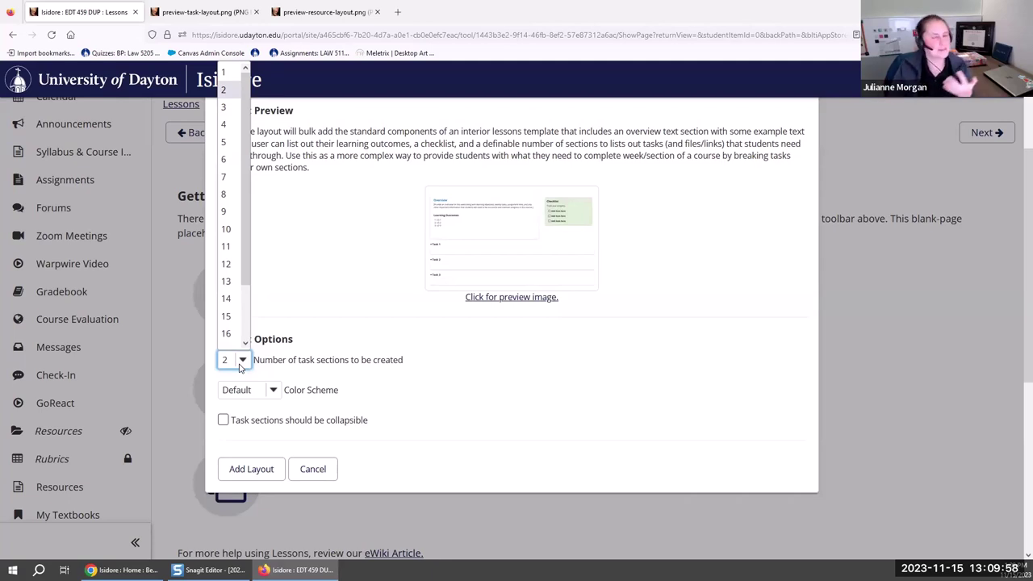
click(225, 143)
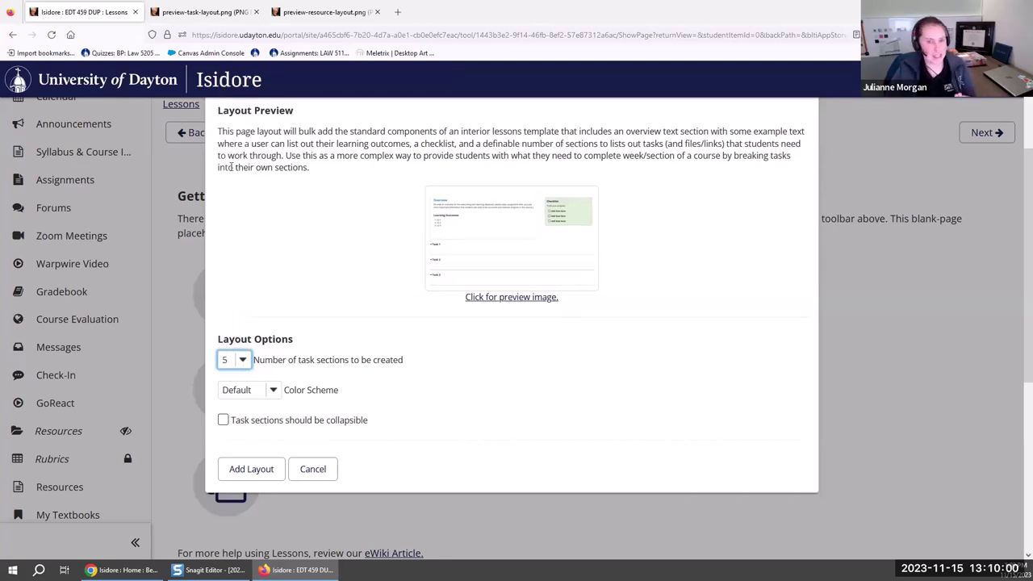
click(273, 392)
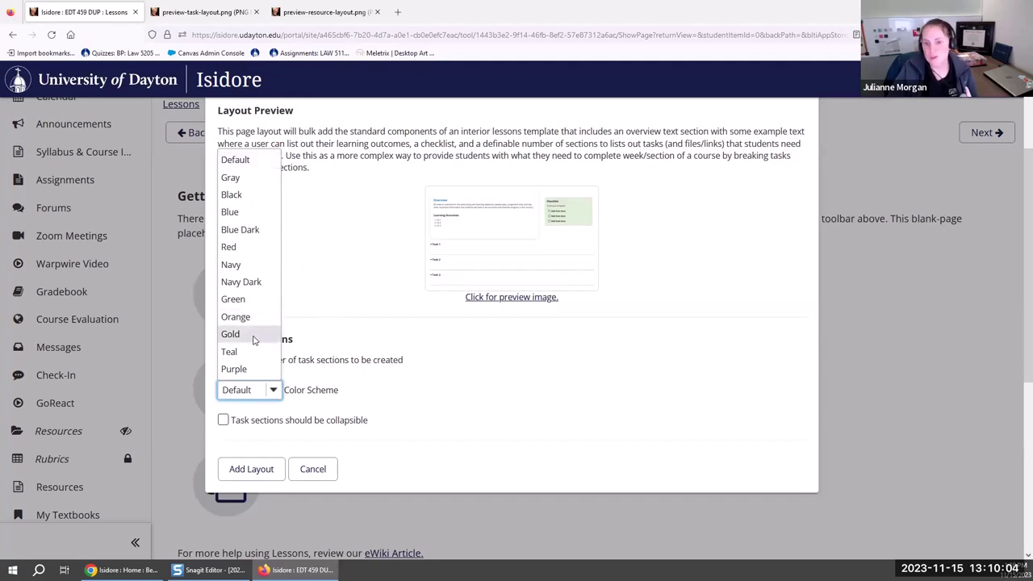
click(236, 266)
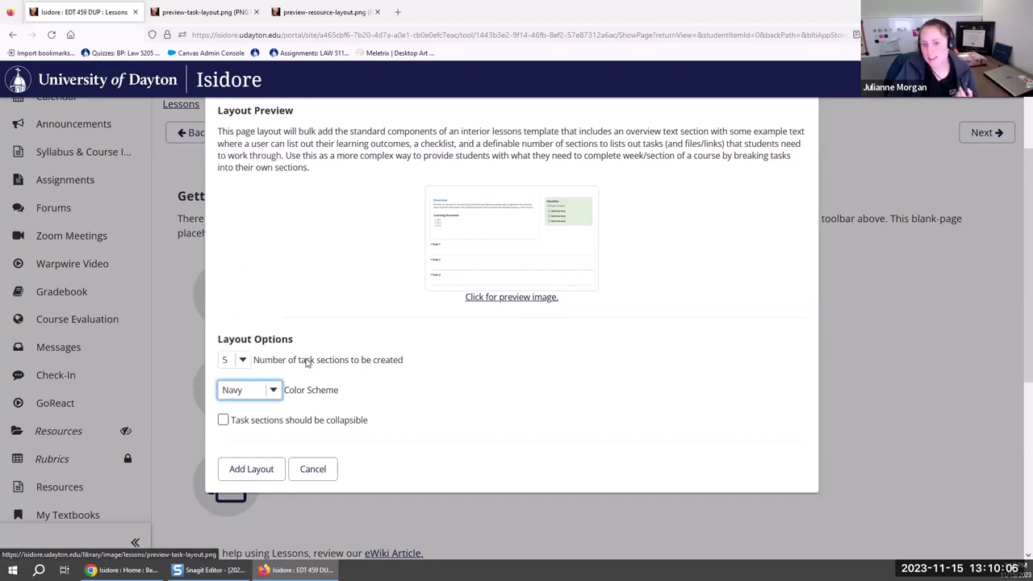
Make the task sections collapsible and start closed, and add the layout to the Week 1 page
click(223, 421)
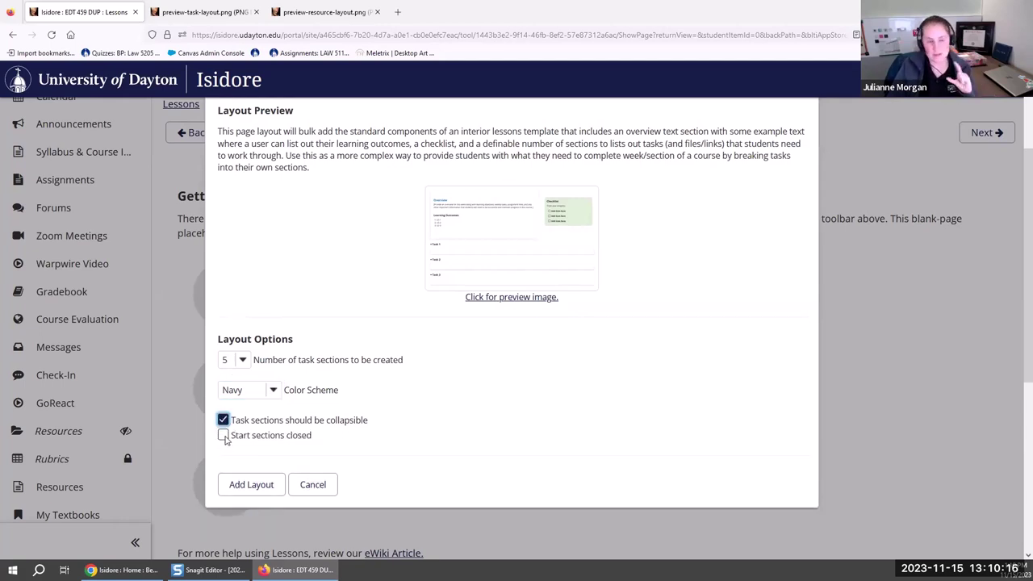
click(224, 436)
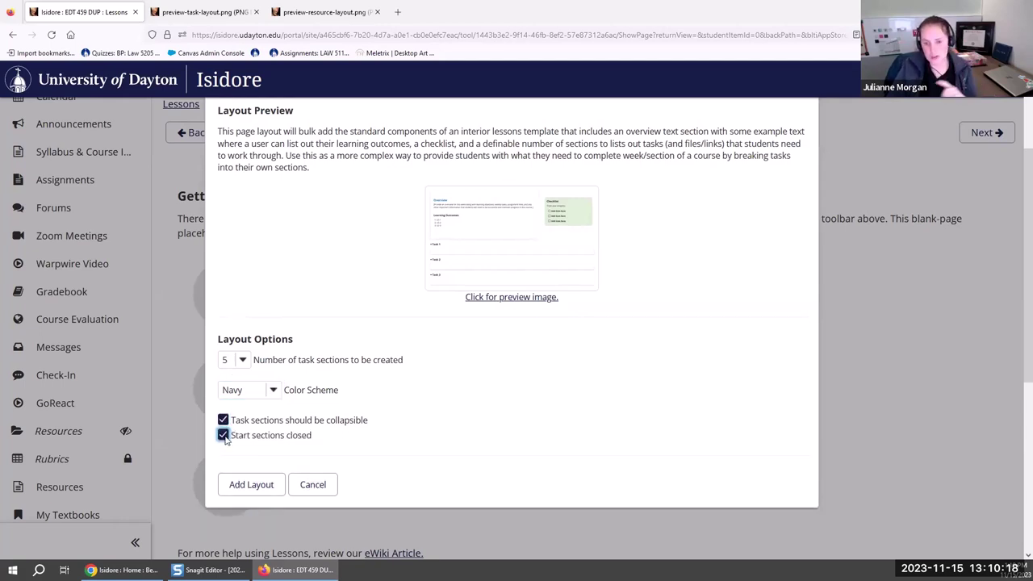
click(250, 485)
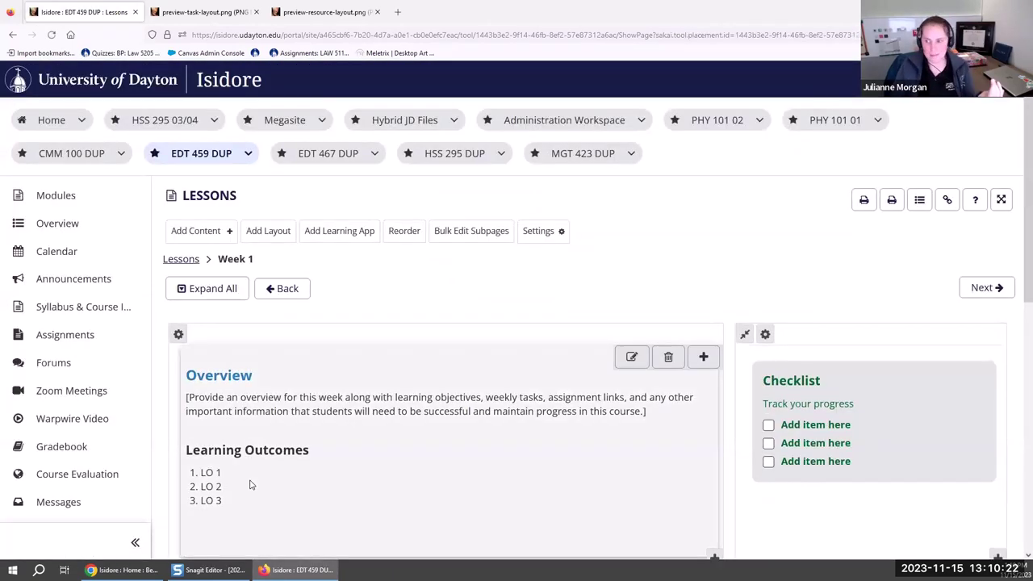
Review the new task sections on the Week 1 page, collapsing Task1 and Task2 and expanding Task1 again
scroll(241, 379, down, 5)
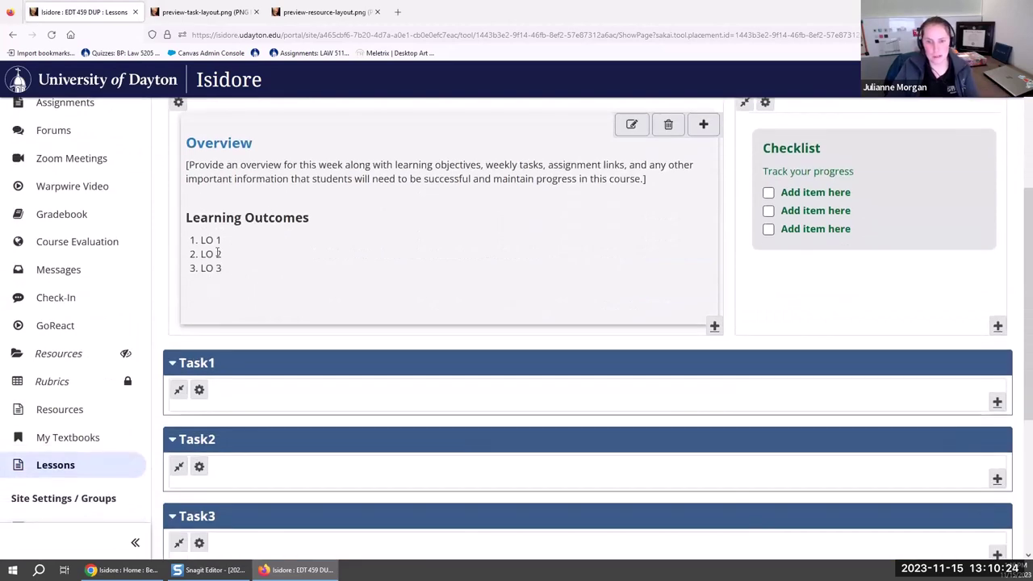
scroll(210, 306, down, 6)
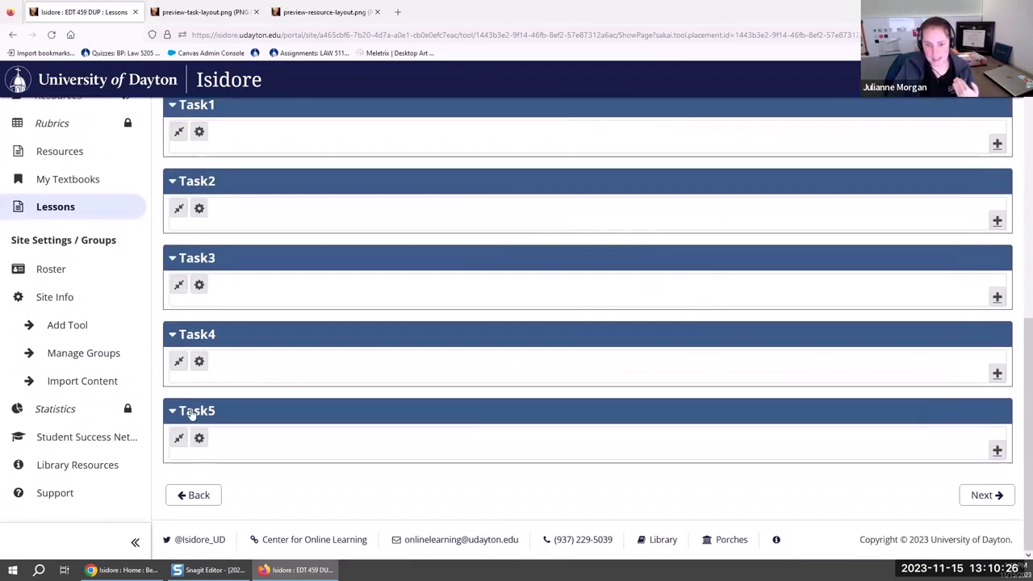
scroll(241, 343, up, 5)
click(212, 339)
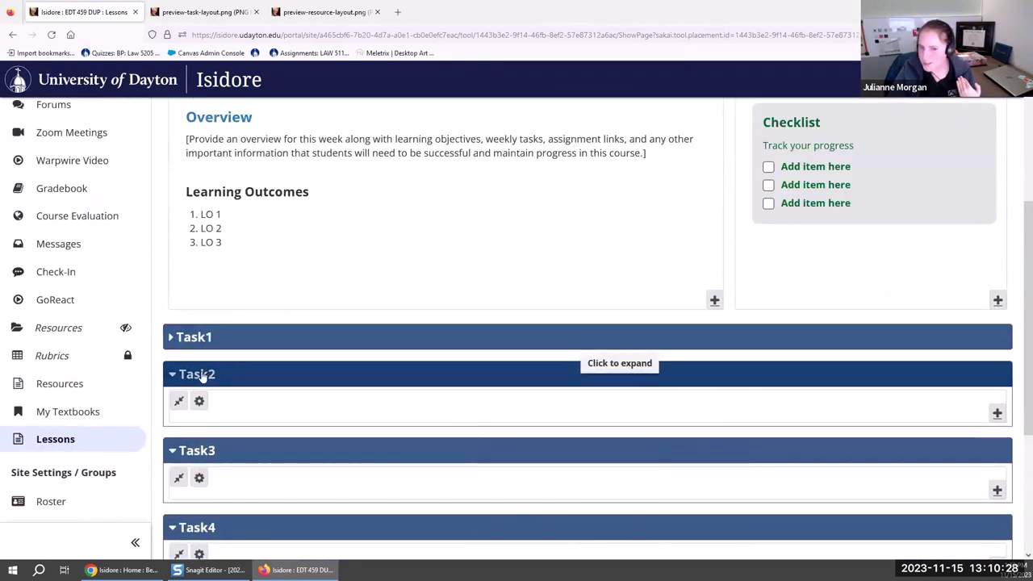
click(202, 375)
click(213, 338)
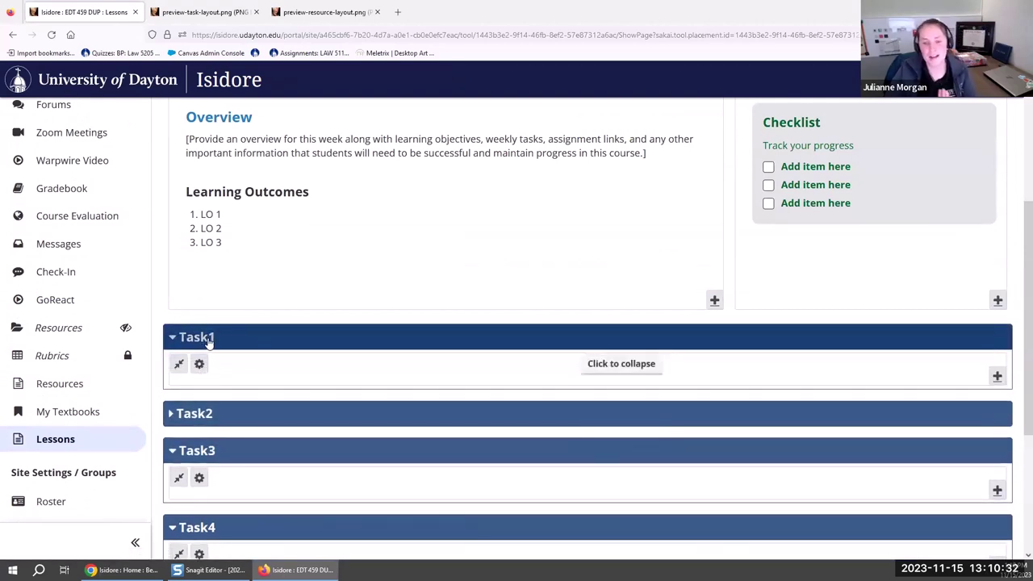
Reload the Week 1 page and test collapsing and re-expanding the Task1 section
scroll(392, 300, up, 3)
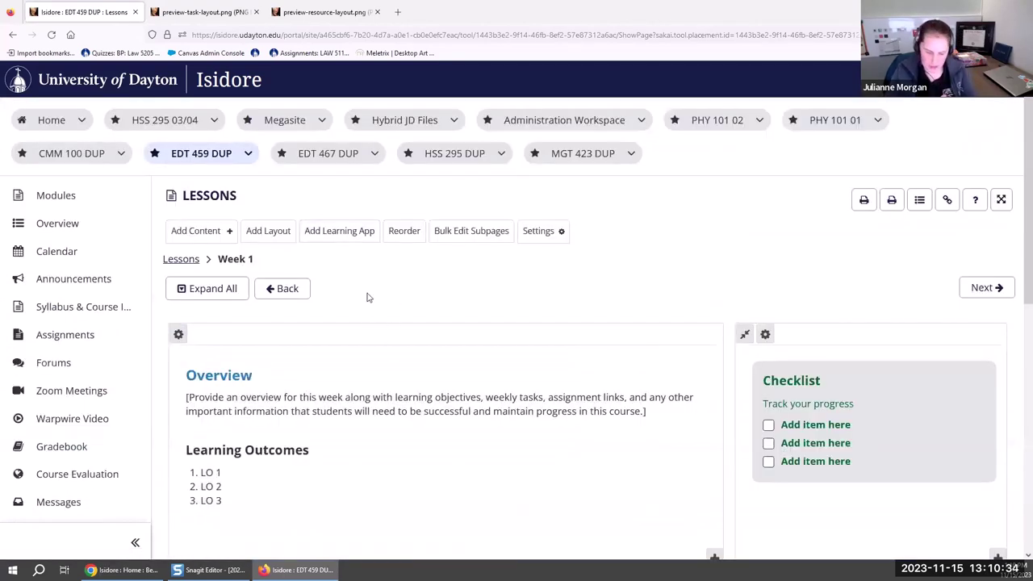
key(F5)
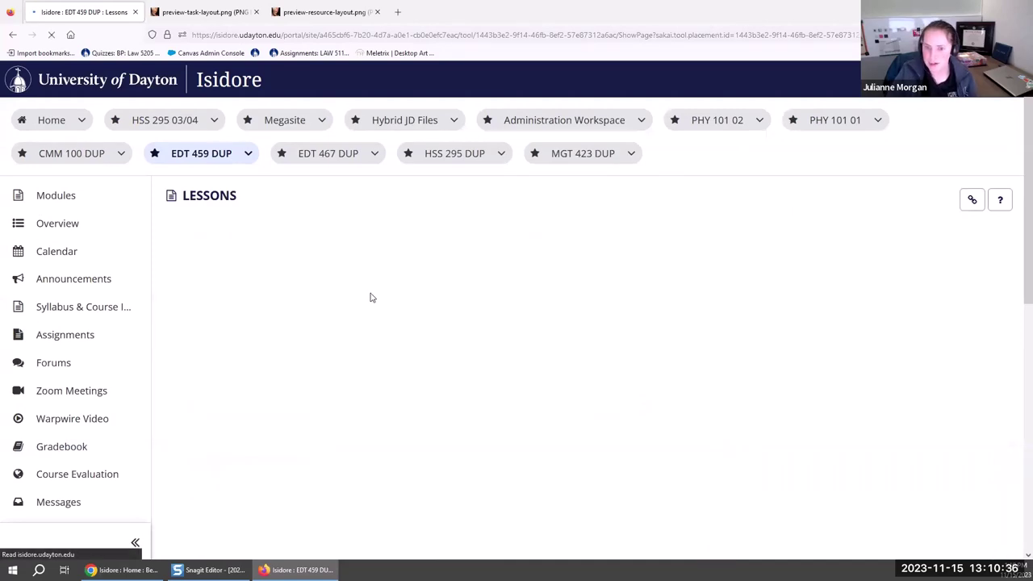
scroll(369, 296, down, 5)
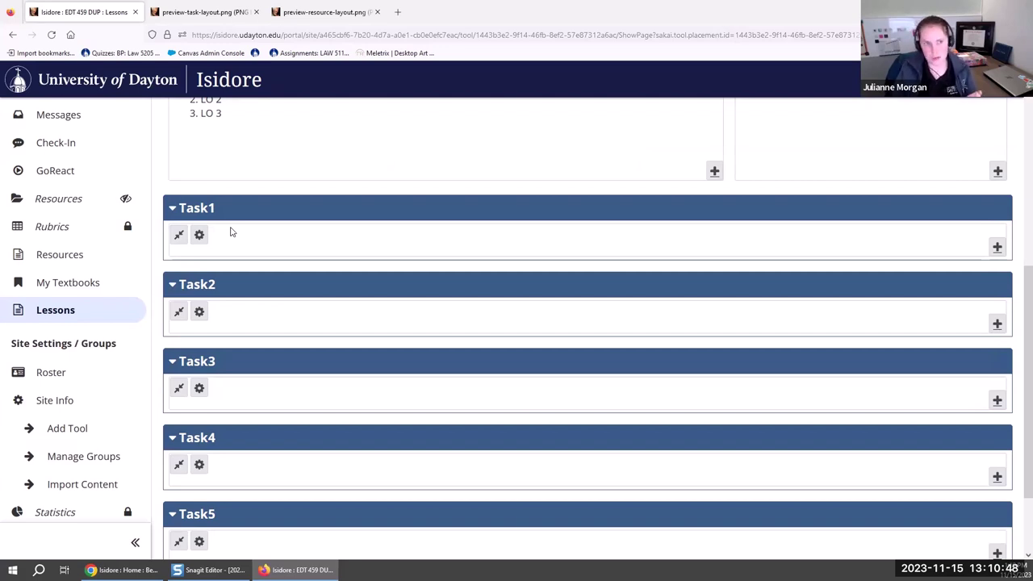
click(238, 214)
click(237, 214)
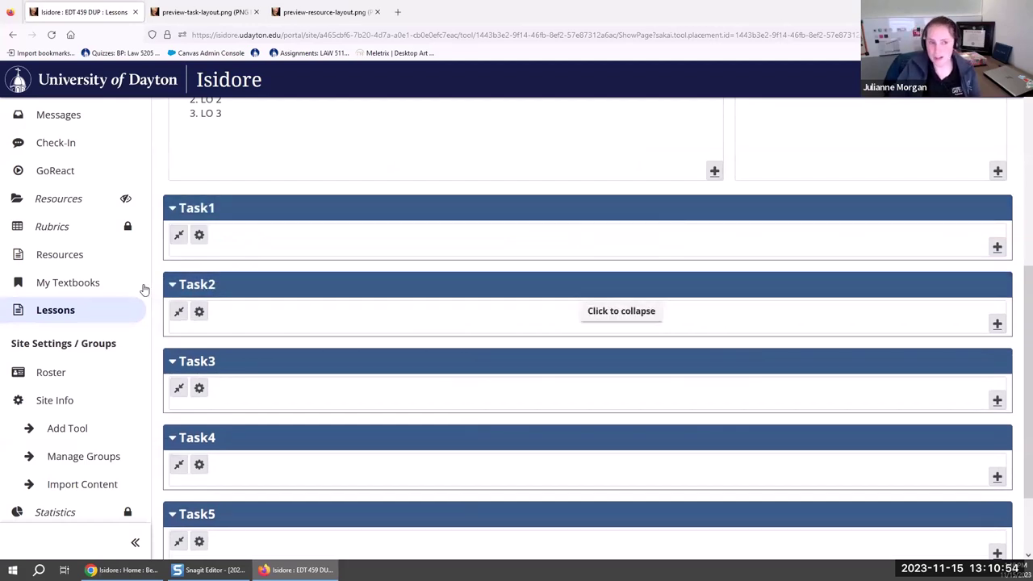
Inspect the column settings of the Task1 and Task3 sections, closing each without saving changes
click(199, 235)
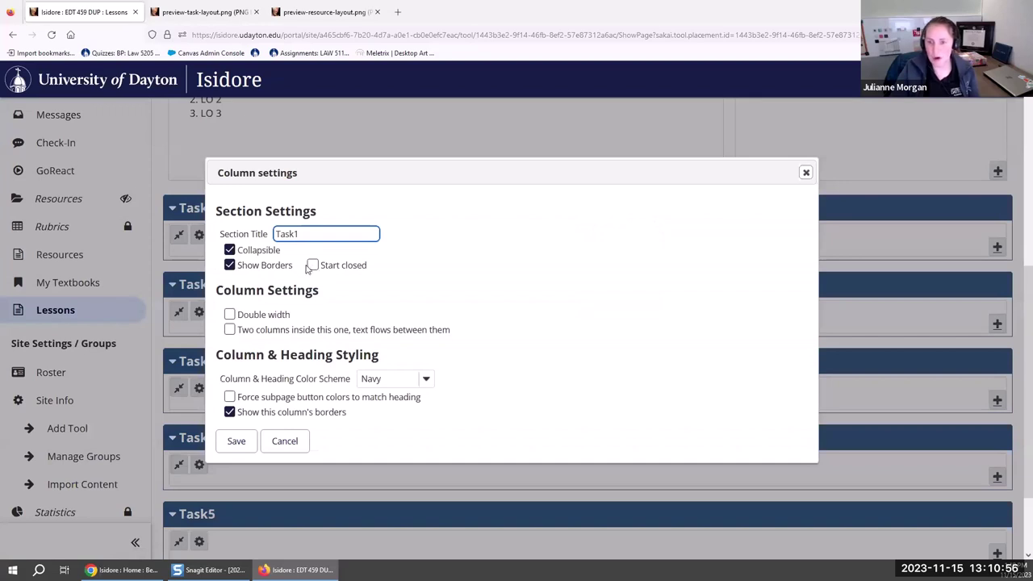
click(290, 440)
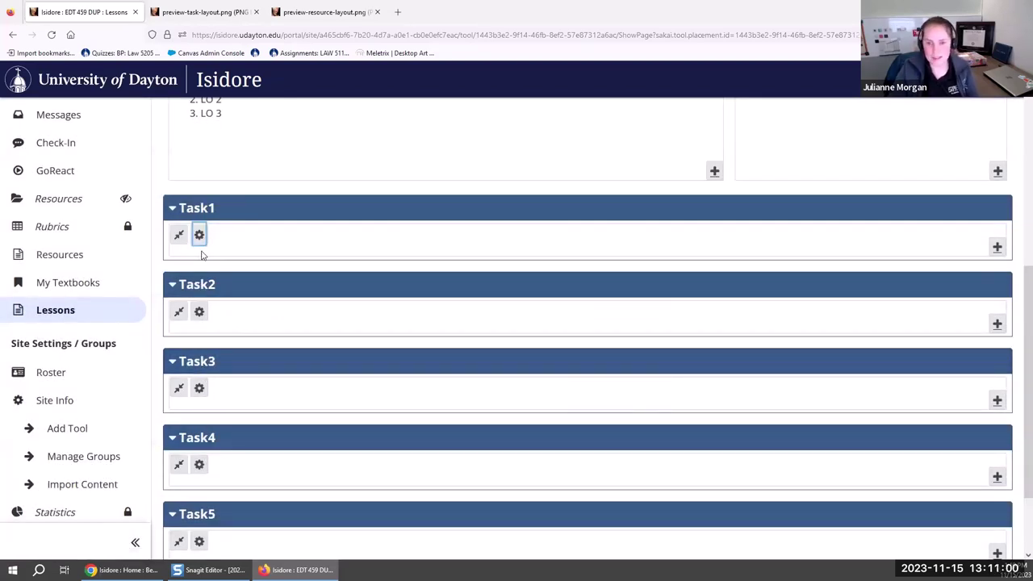
click(199, 389)
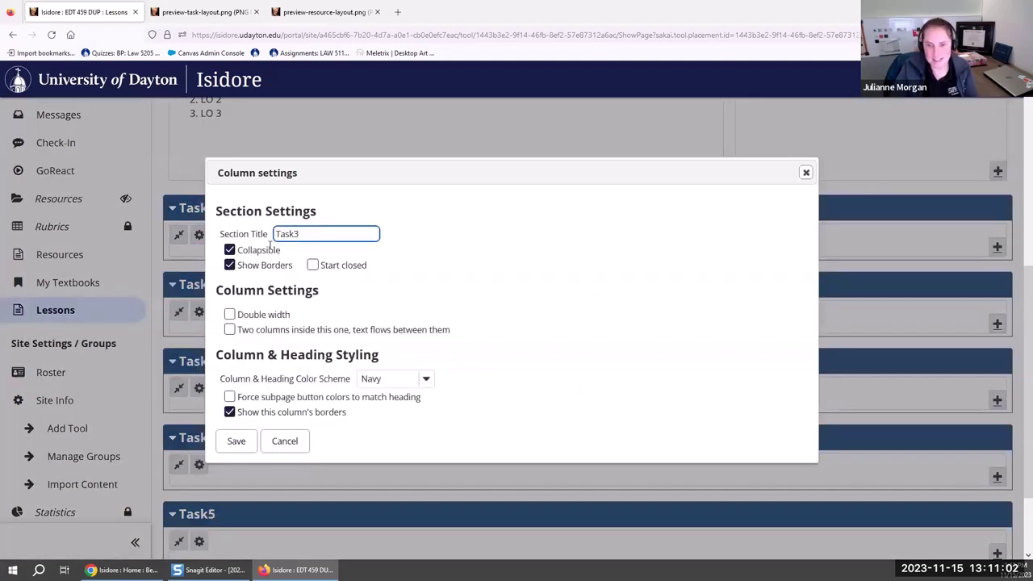
click(284, 441)
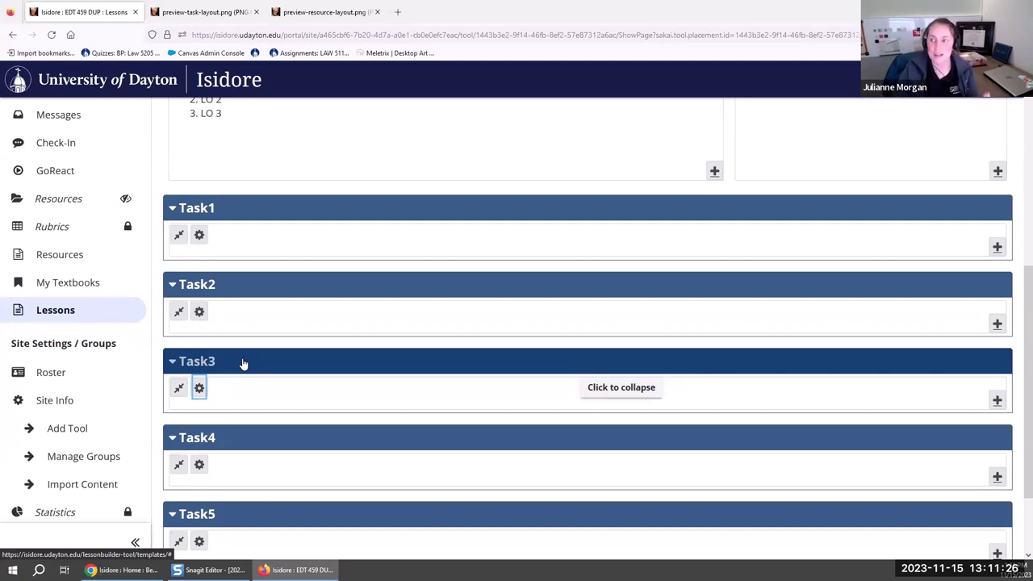
Look over the Week 1 page and the available section layout templates, closing them without adding one
scroll(258, 305, down, 1)
scroll(556, 277, up, 3)
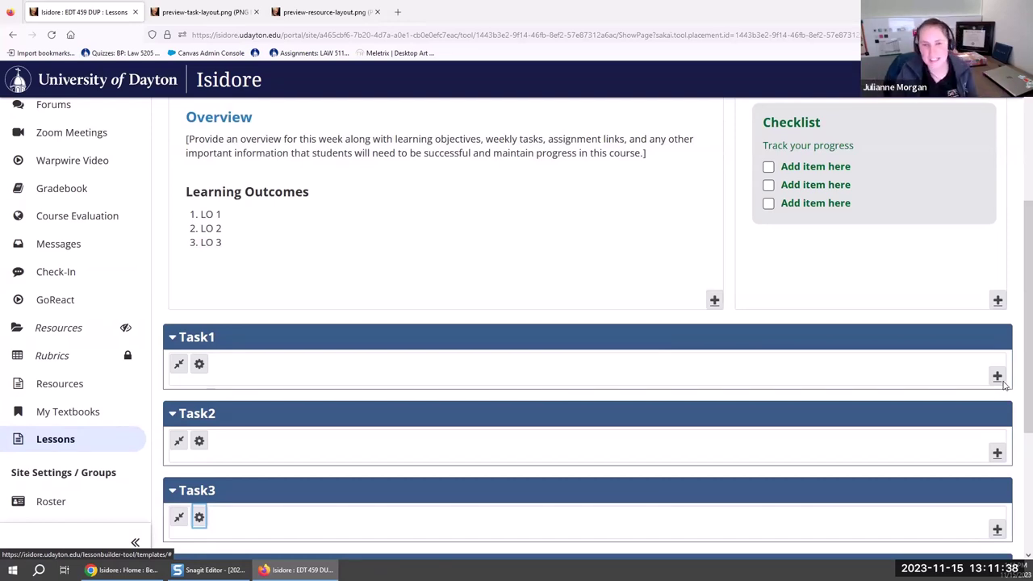
mouse_move(455, 176)
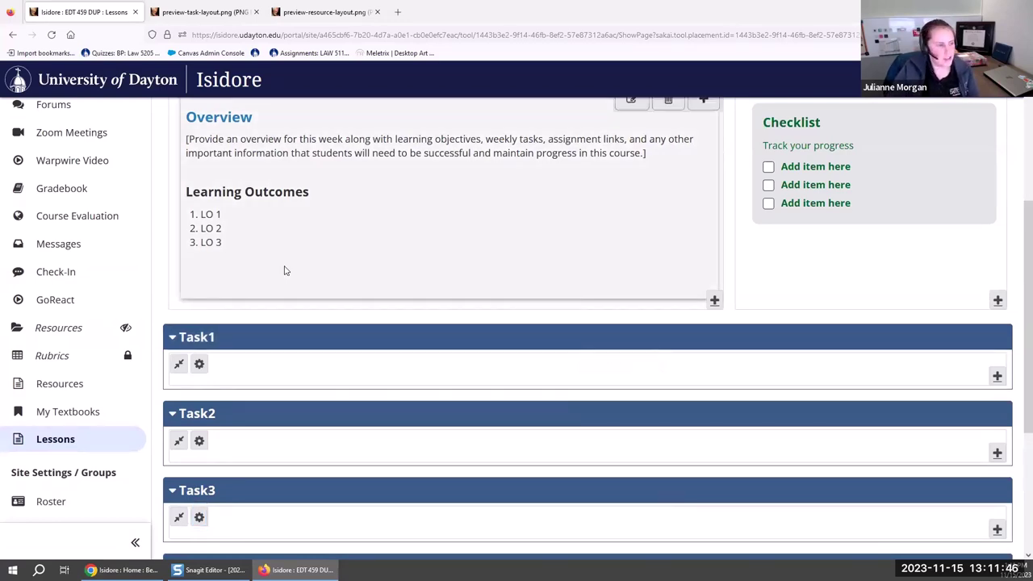
scroll(283, 270, up, 5)
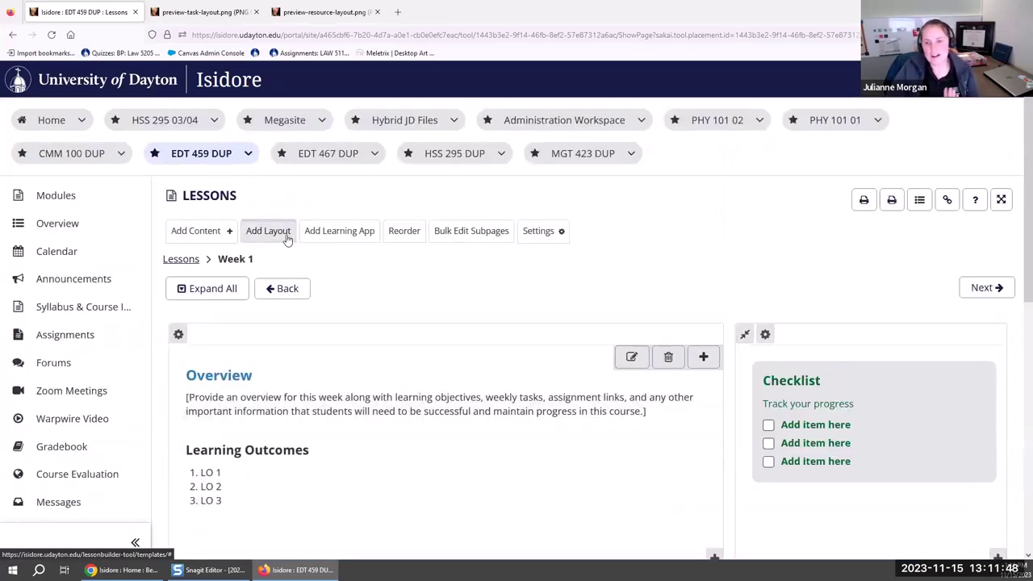
scroll(282, 258, down, 5)
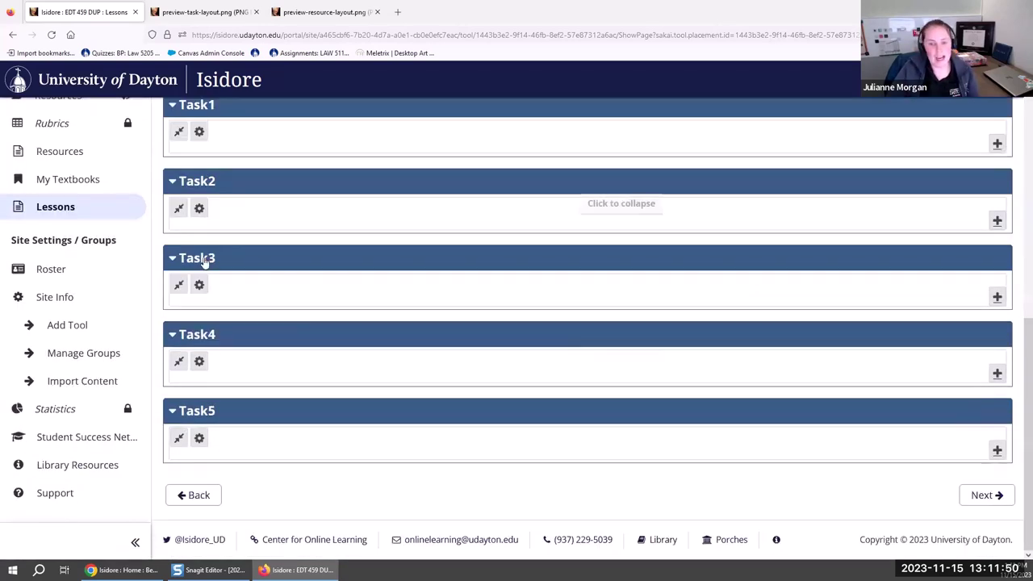
scroll(293, 205, up, 5)
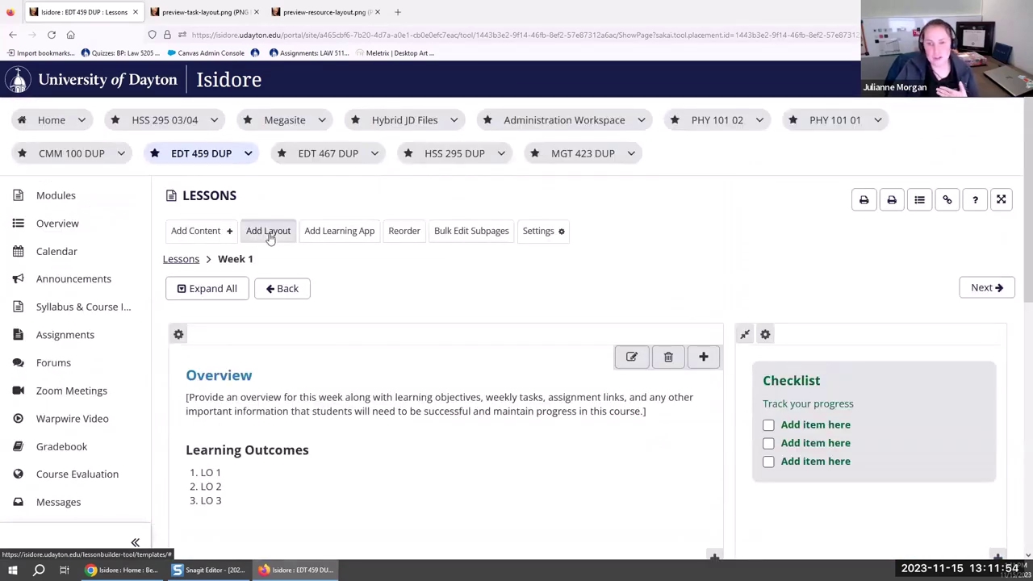
click(269, 236)
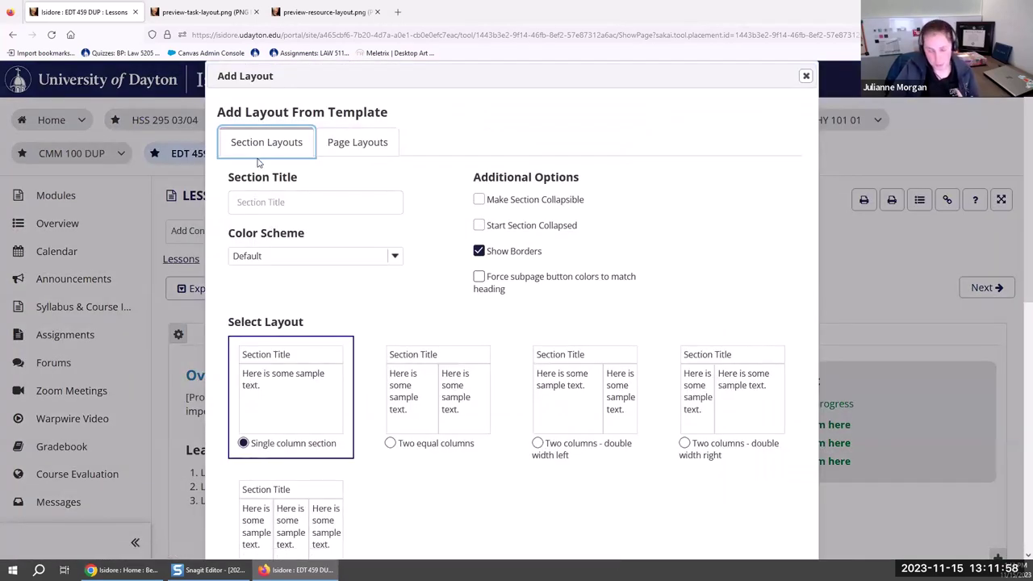
scroll(646, 362, down, 3)
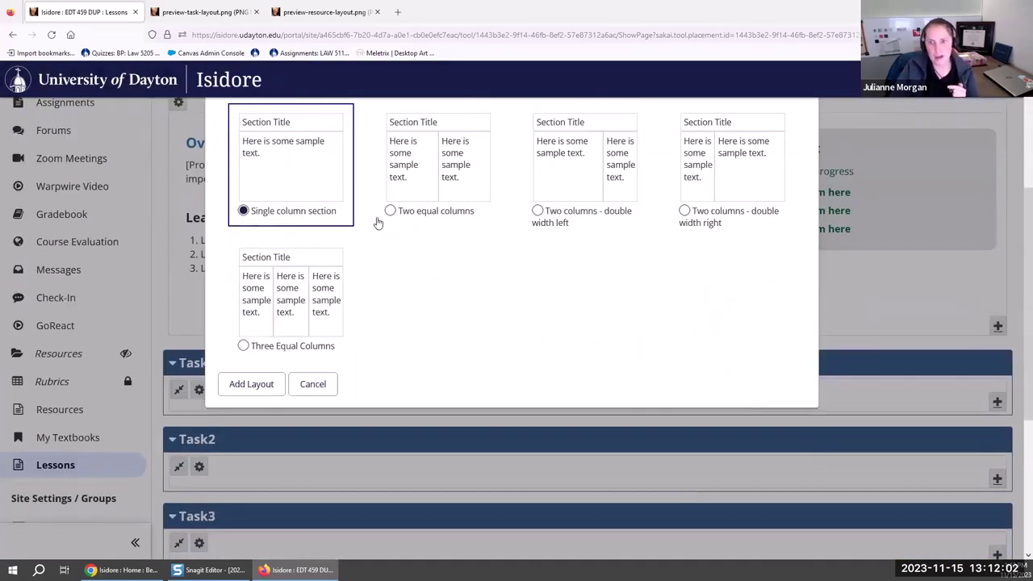
scroll(408, 208, up, 1)
scroll(405, 210, up, 3)
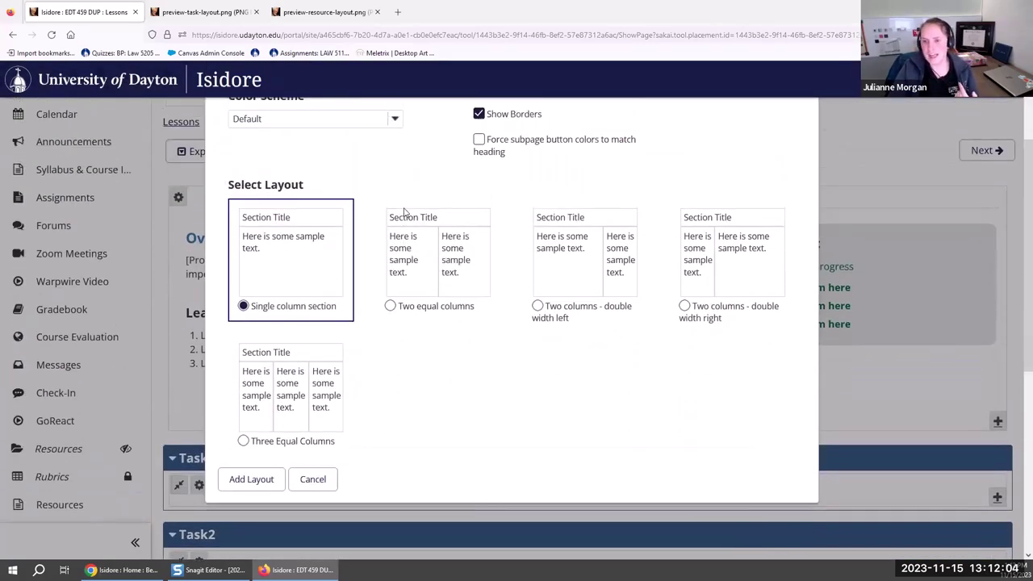
click(806, 78)
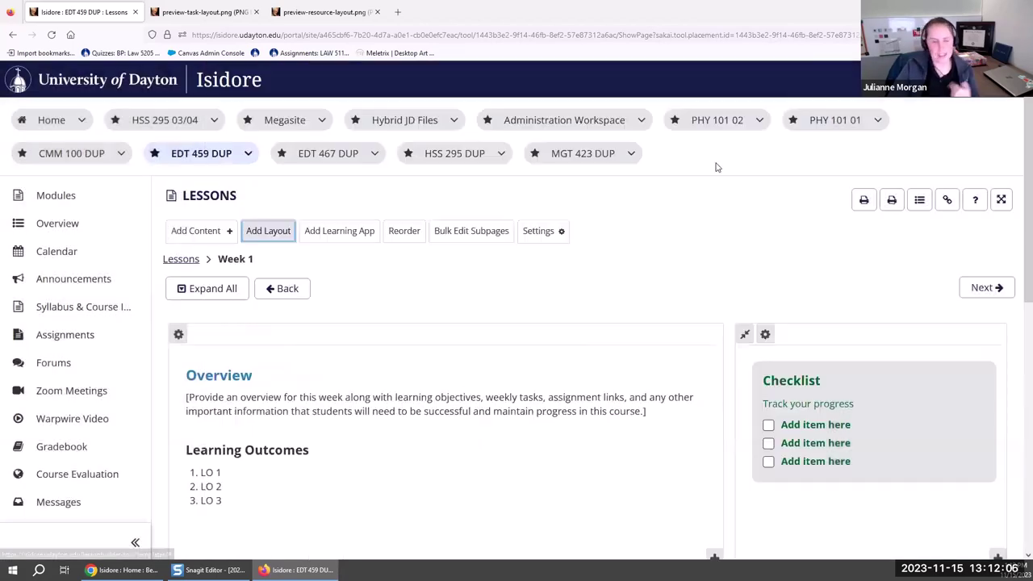
Set up a new section layout on the Week 1 page titled "Task 6: Complete Readings", Navy, collapsible and starting collapsed
scroll(493, 305, down, 5)
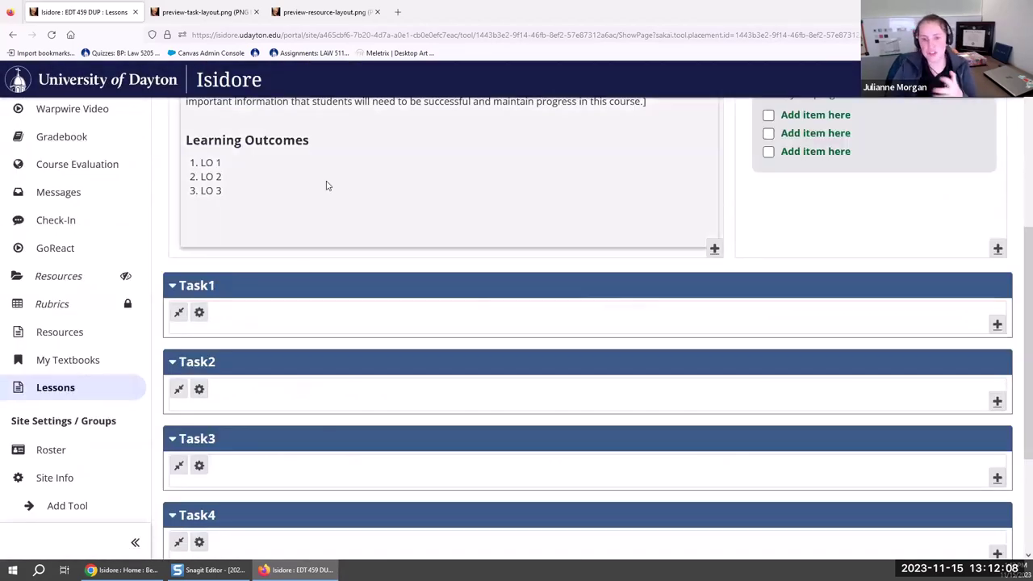
scroll(258, 371, up, 4)
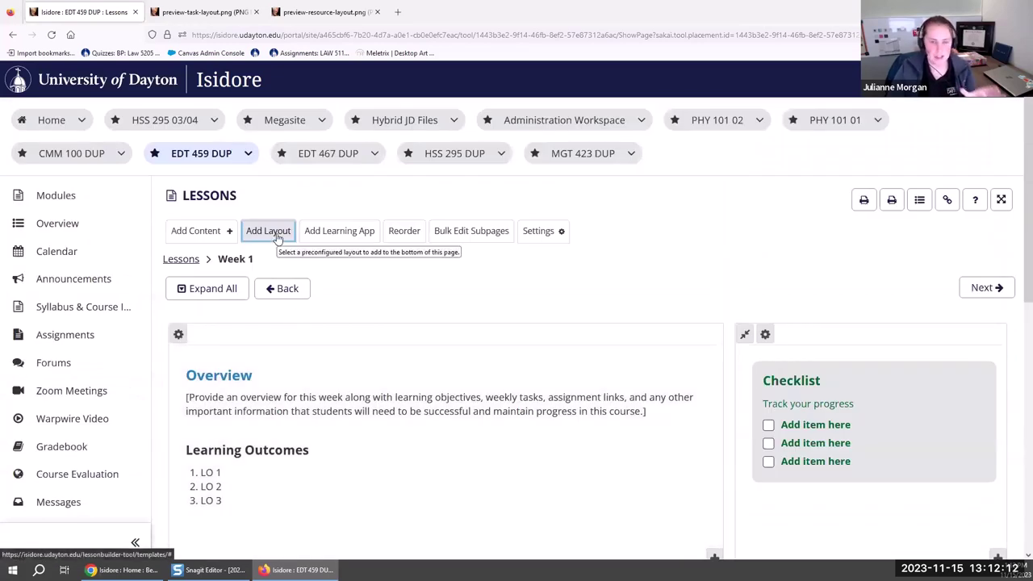
click(276, 234)
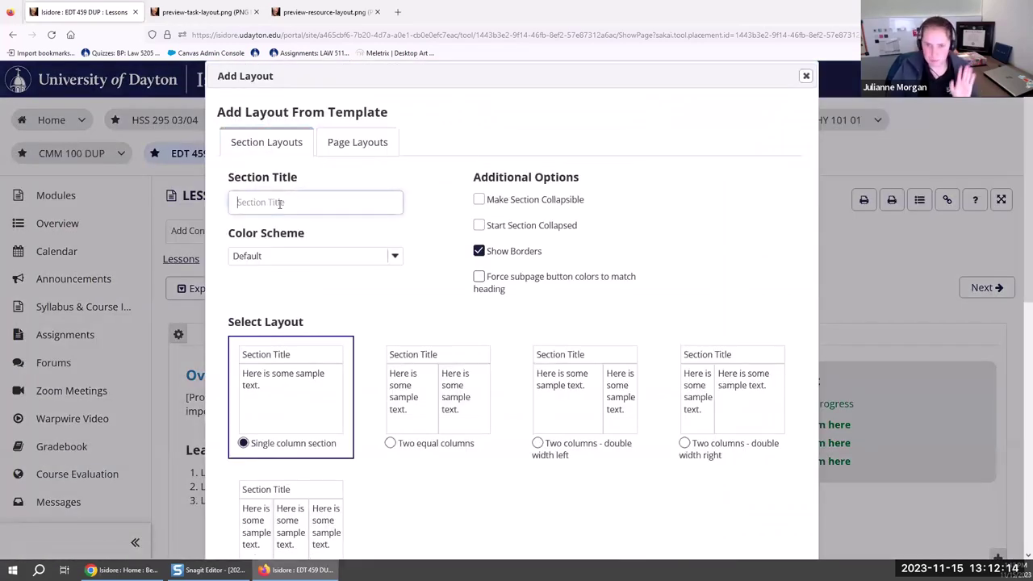
text(Task )
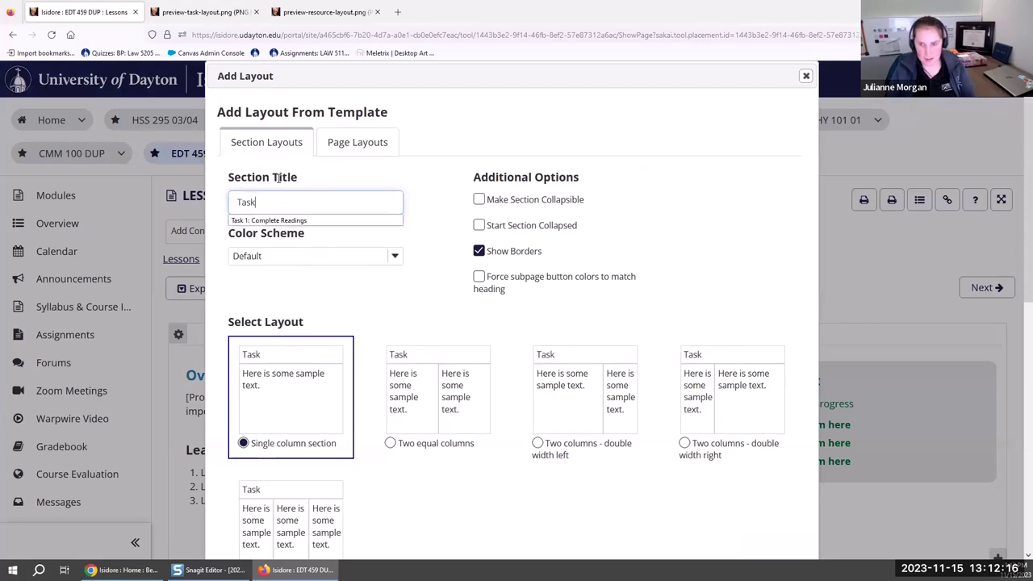
text(6: Complete Readings)
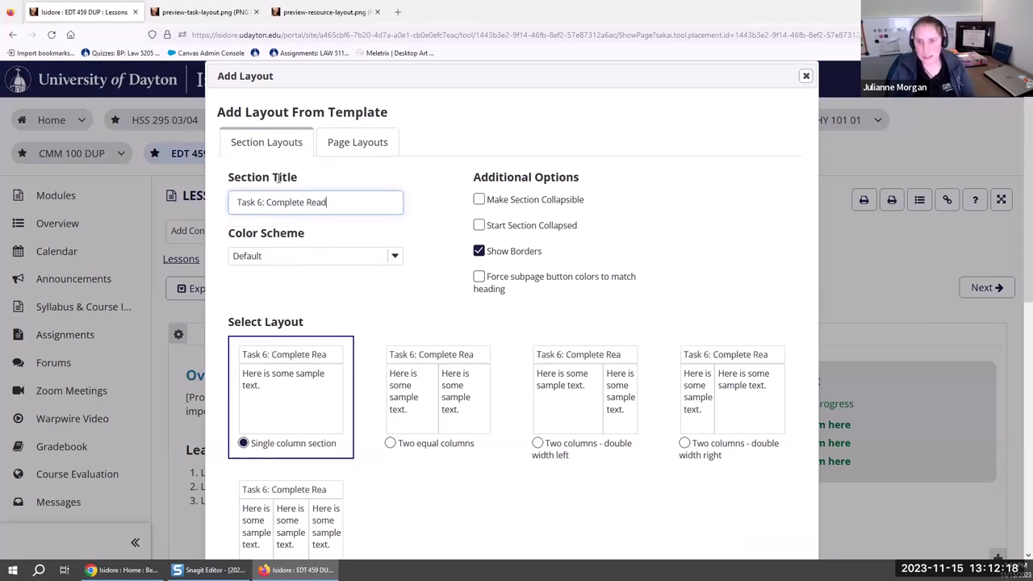
click(252, 258)
click(258, 381)
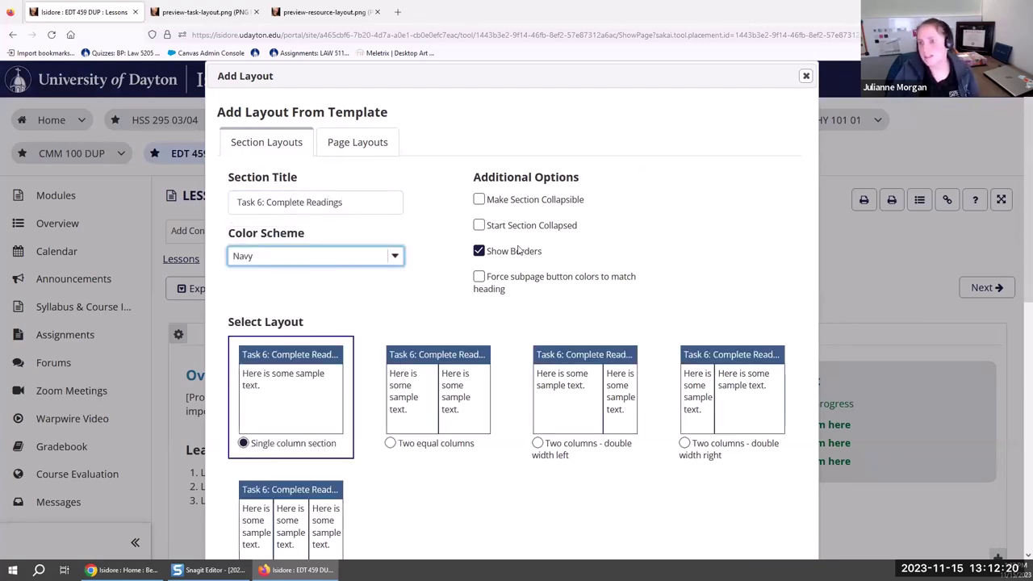
click(525, 227)
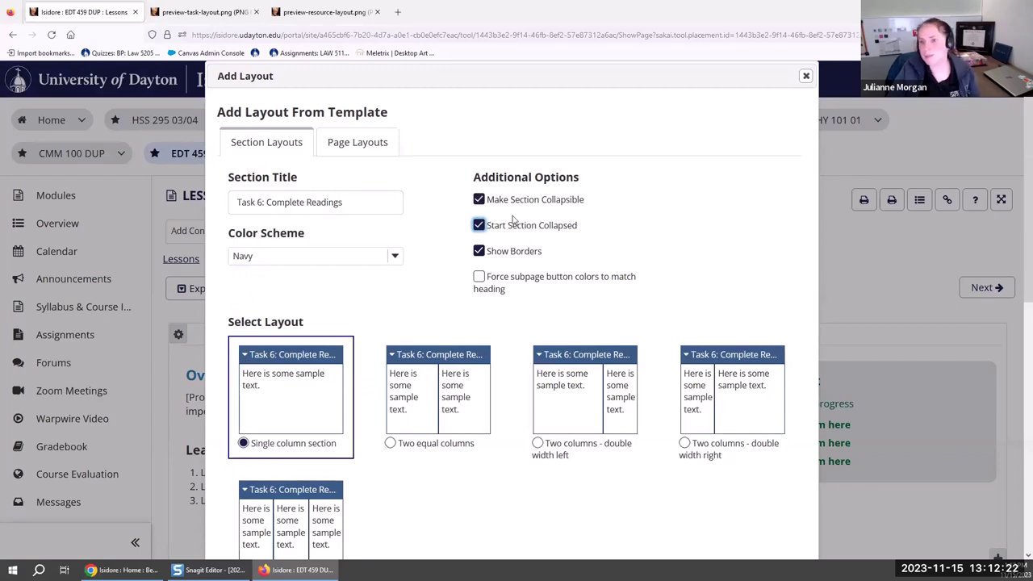
Choose the "Two columns - double width left" layout for the Task 6 section and add it to the page
scroll(484, 290, down, 2)
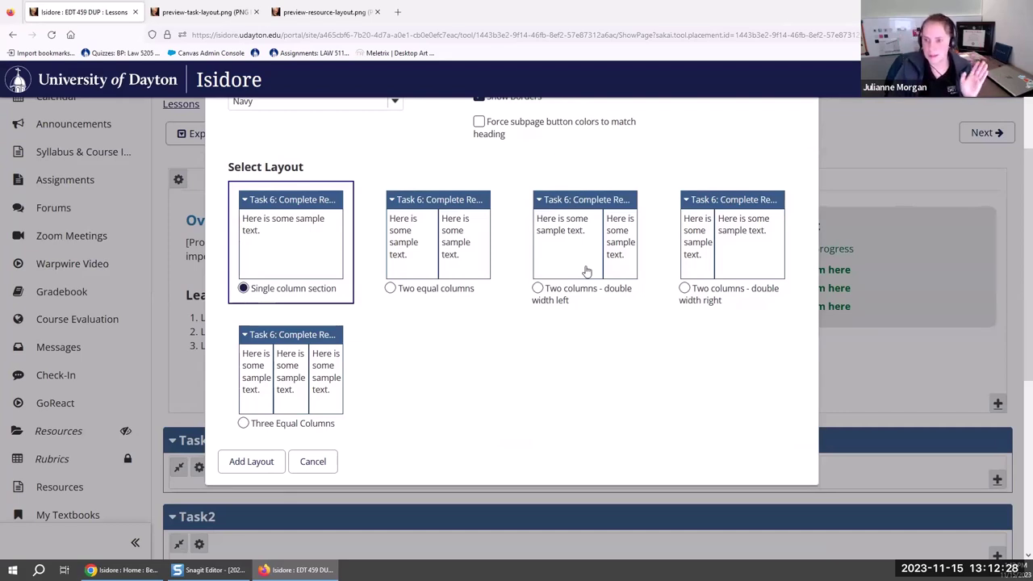
click(587, 272)
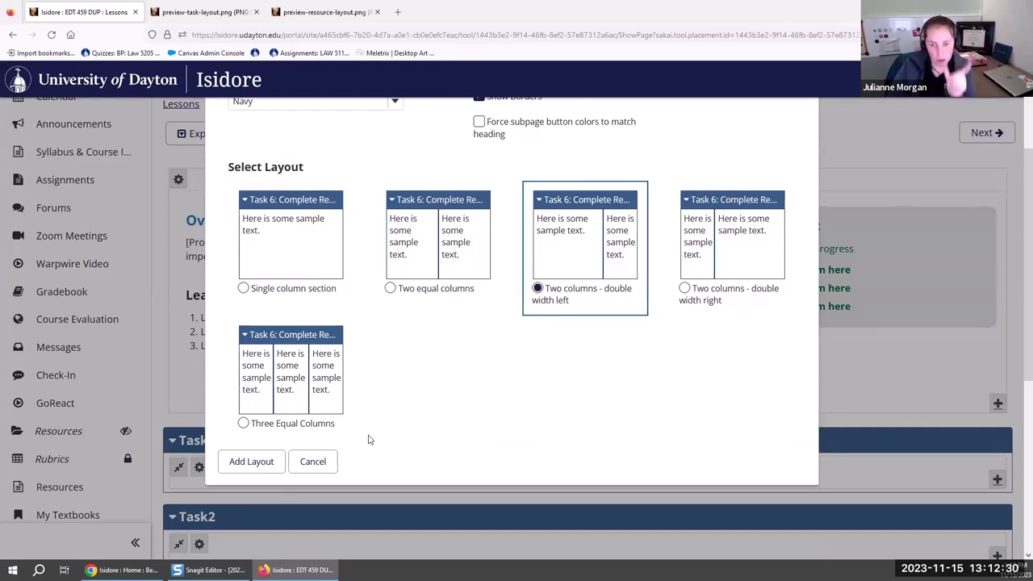
click(252, 462)
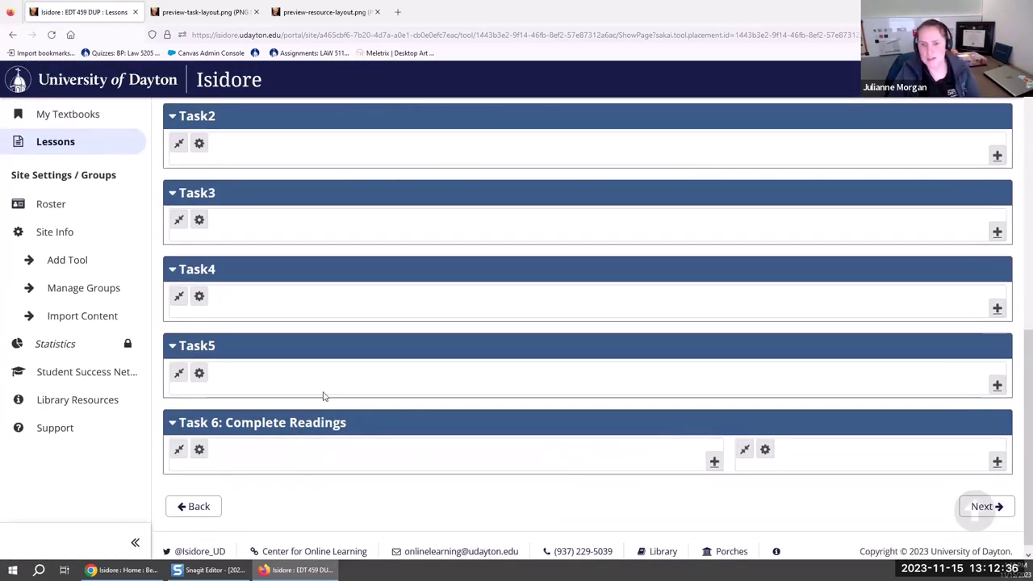
Look over the Week 1 page's overview, checklist and task sections
scroll(323, 394, up, 4)
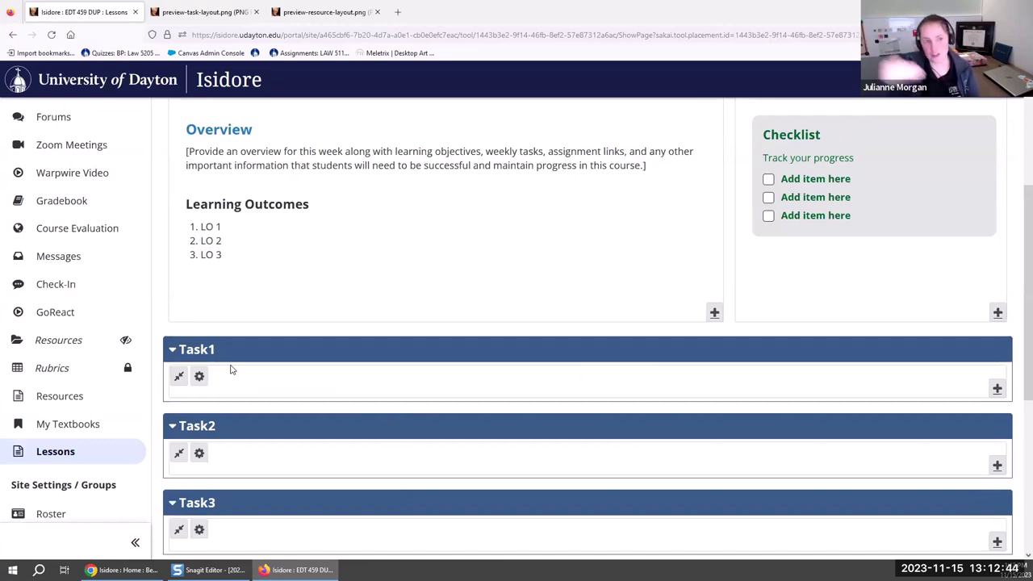
mouse_move(386, 289)
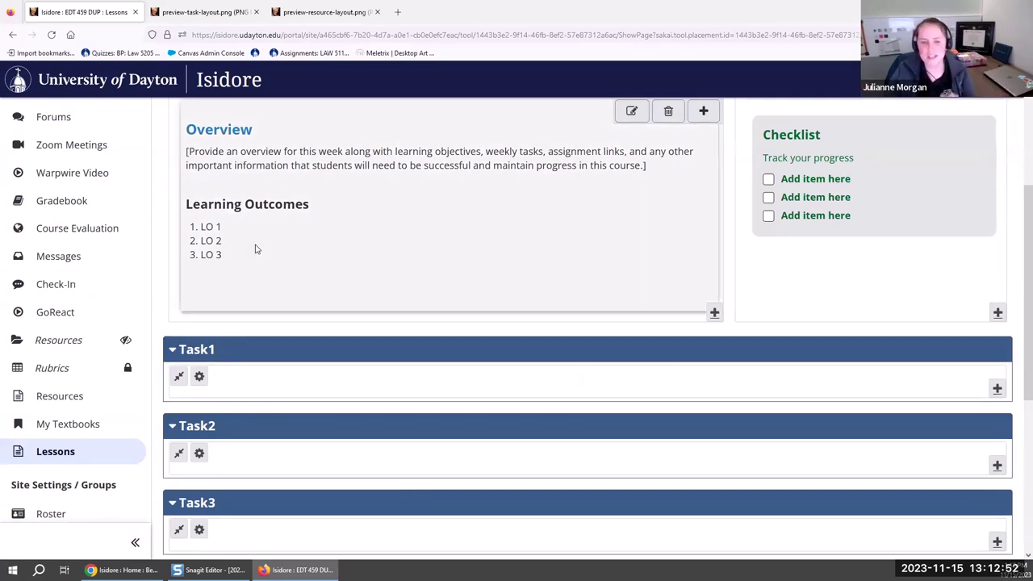
scroll(252, 258, down, 2)
scroll(251, 275, up, 8)
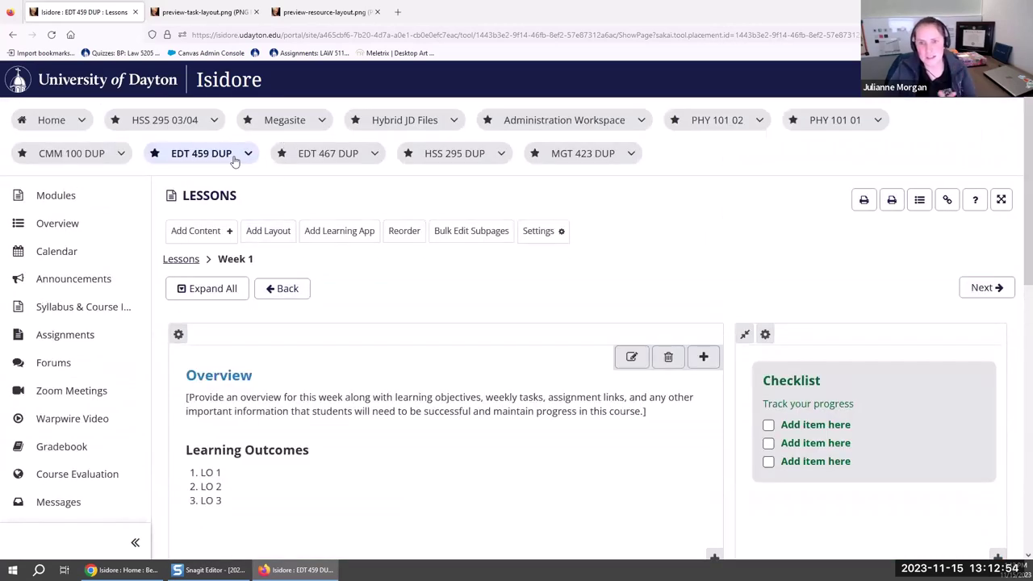
Go to the course's Modules page and open the "Module 1: Benchmark Case Study" subpage
click(42, 202)
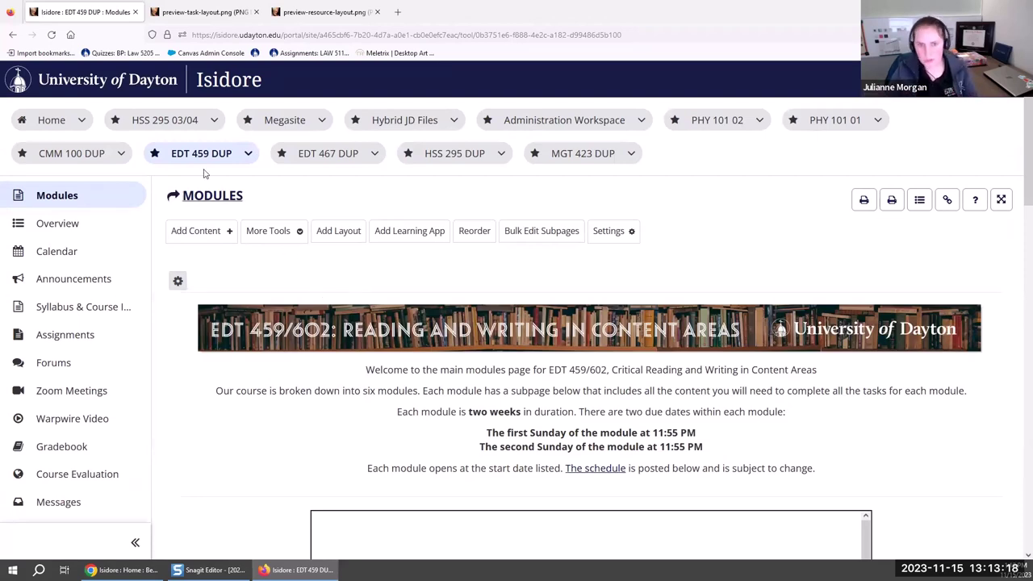
scroll(203, 272, down, 4)
scroll(303, 477, down, 3)
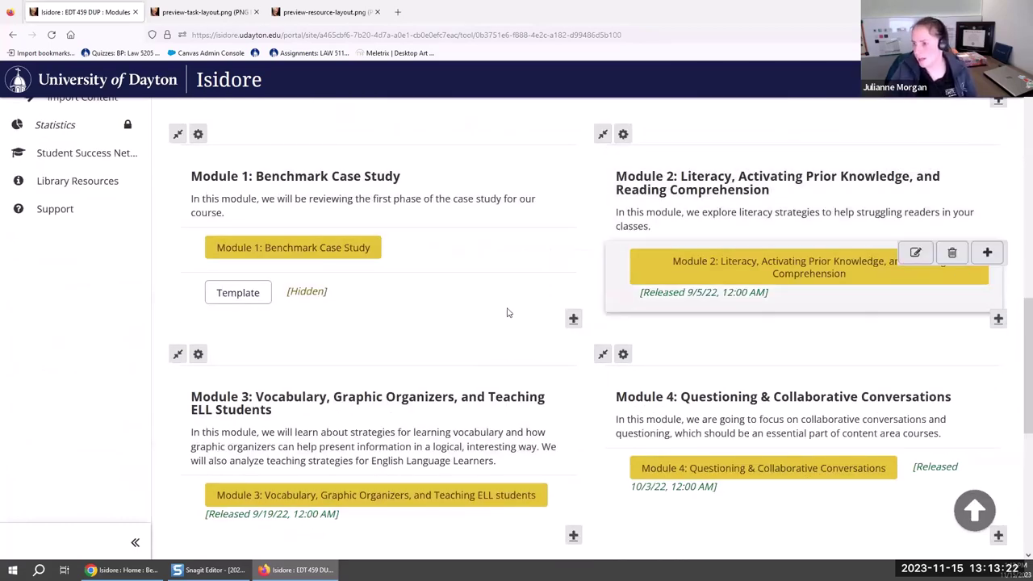
click(281, 258)
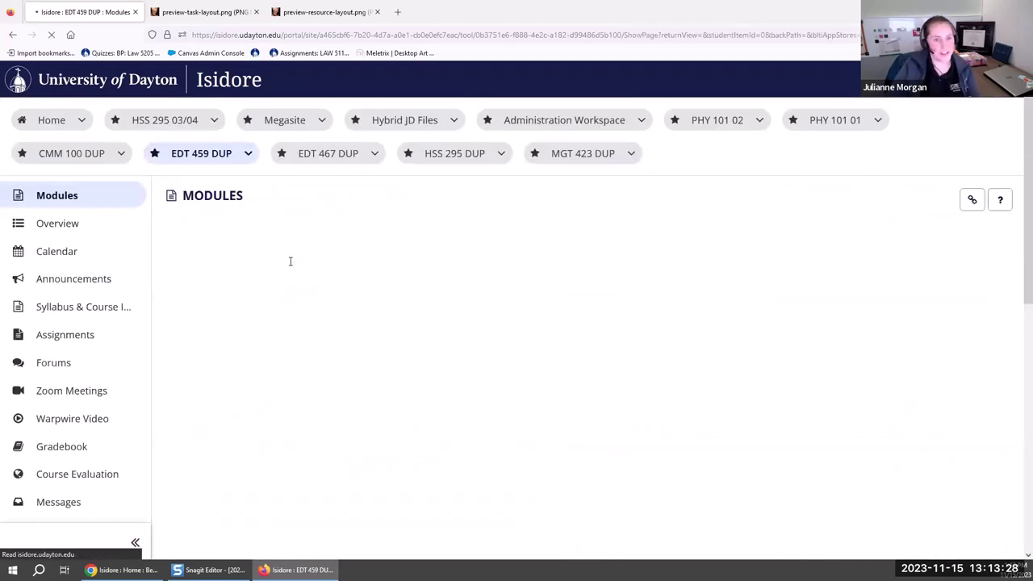
Examine the Module 1 page's overview, learning outcomes and two-part checklists
scroll(374, 282, down, 4)
scroll(396, 278, up, 2)
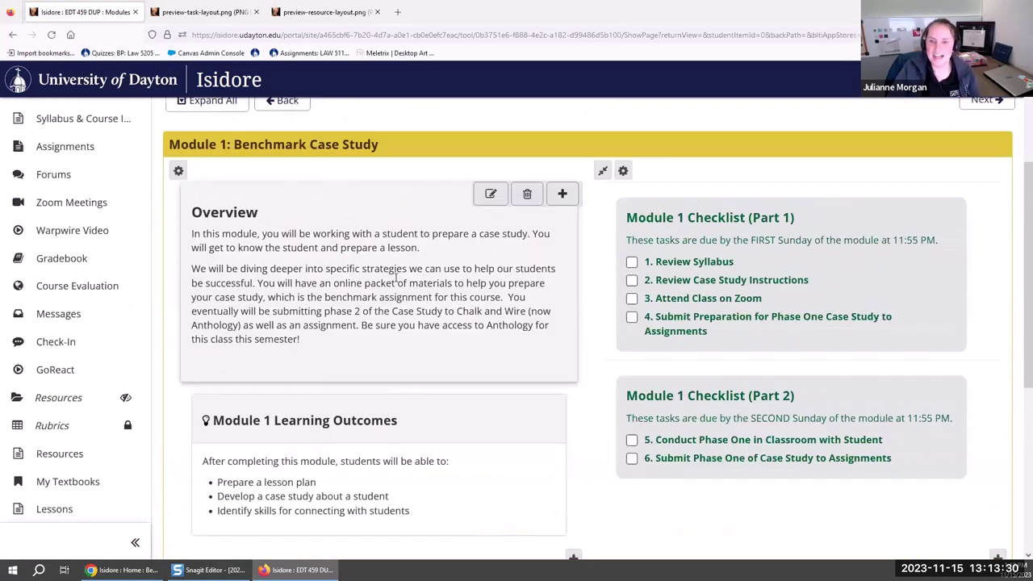
scroll(395, 278, up, 1)
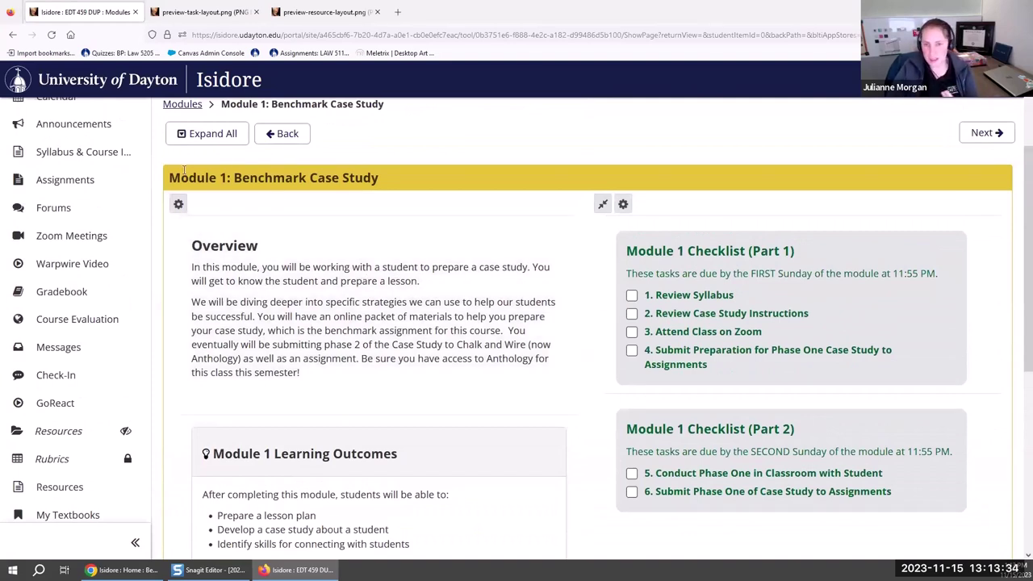
scroll(277, 343, down, 3)
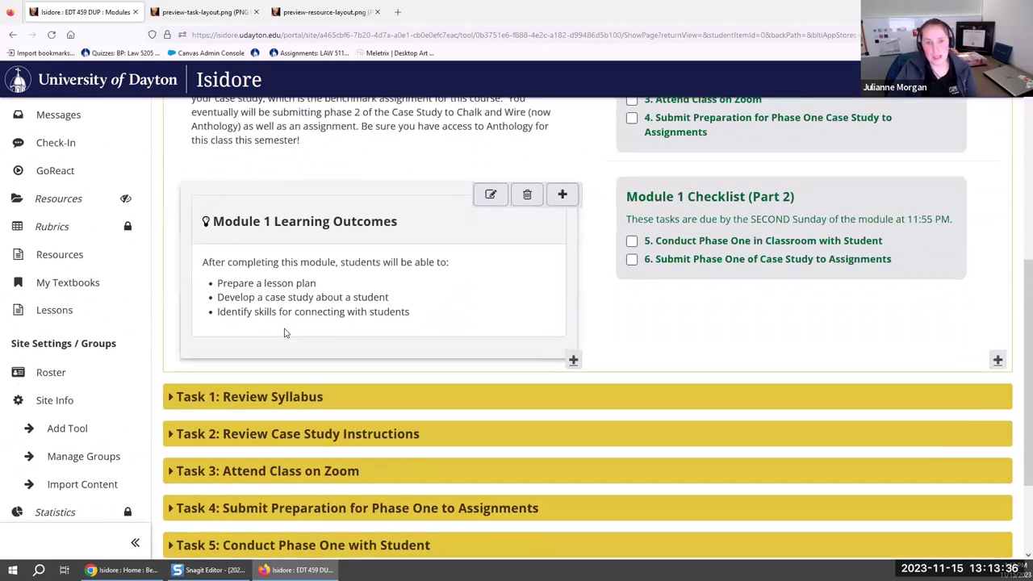
scroll(639, 360, up, 2)
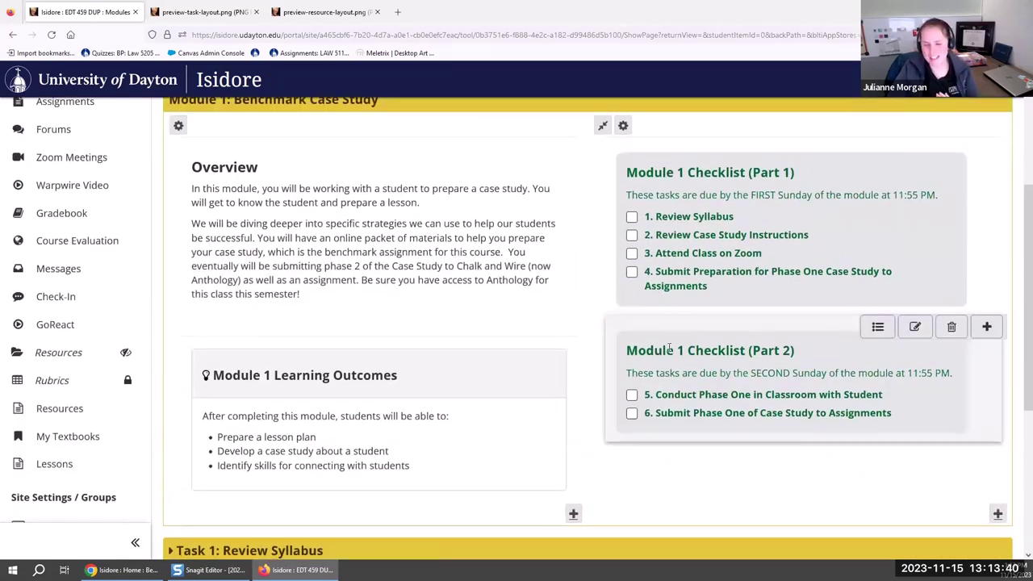
Expand the Task 1: Review Syllabus and Task 2: Review Case Study Instructions sections to view their content, and collapse both again
scroll(637, 347, down, 3)
click(224, 319)
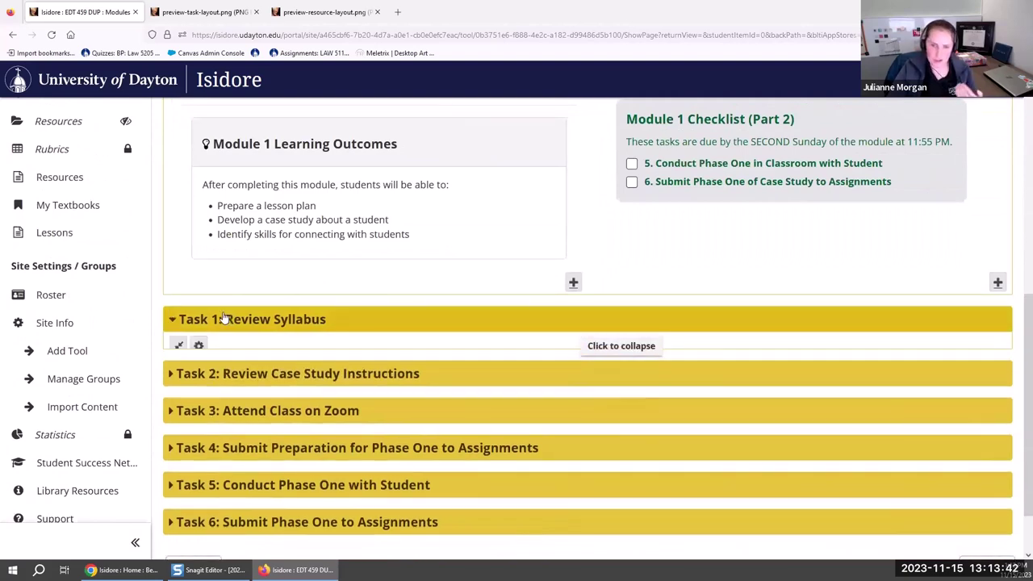
scroll(226, 320, down, 2)
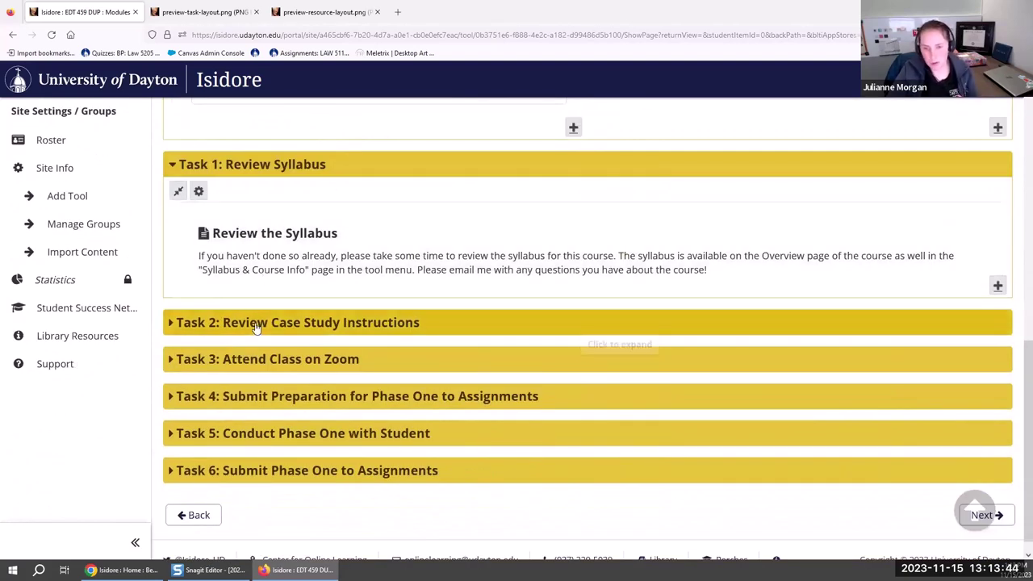
click(257, 323)
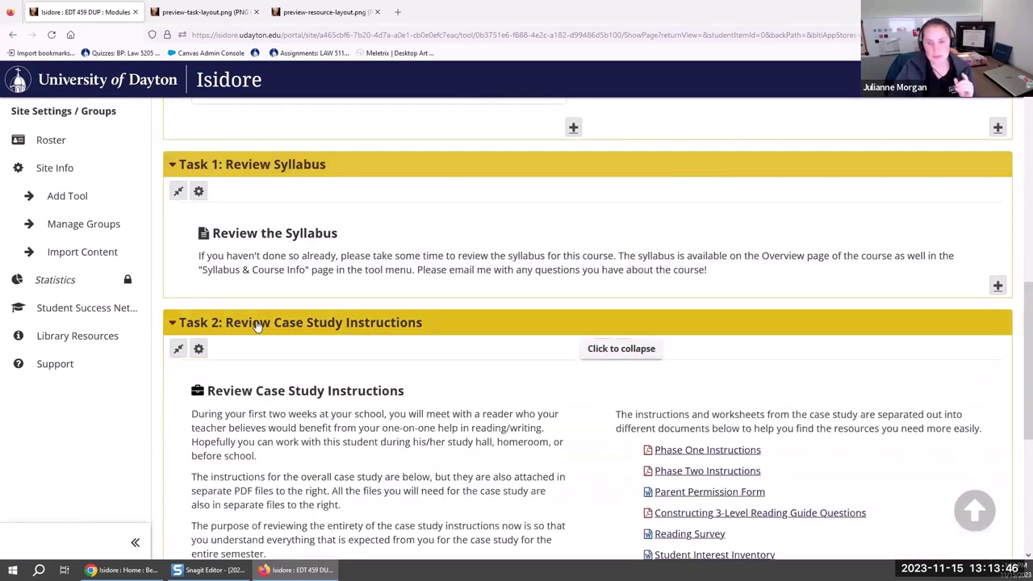
click(256, 323)
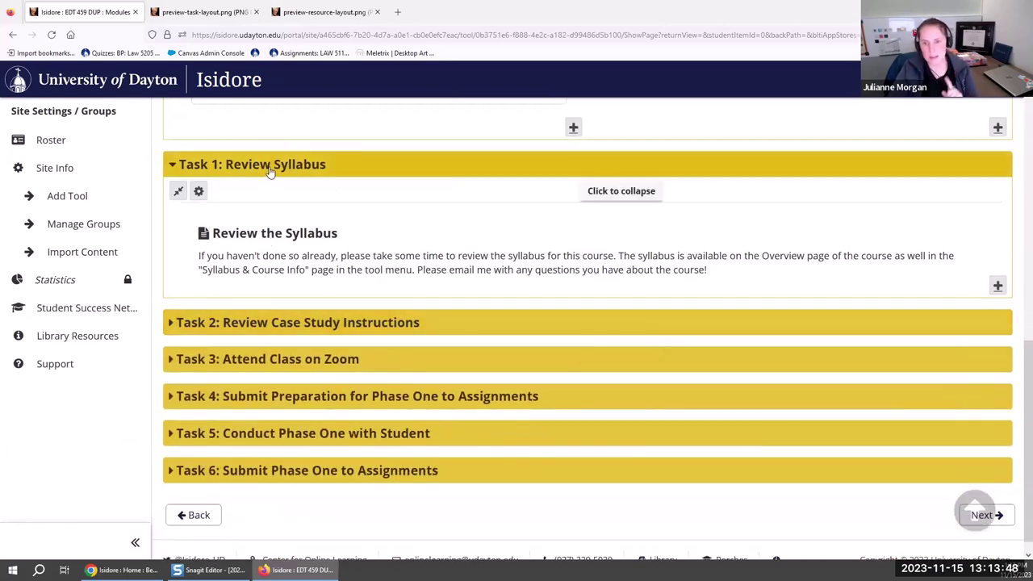
click(271, 169)
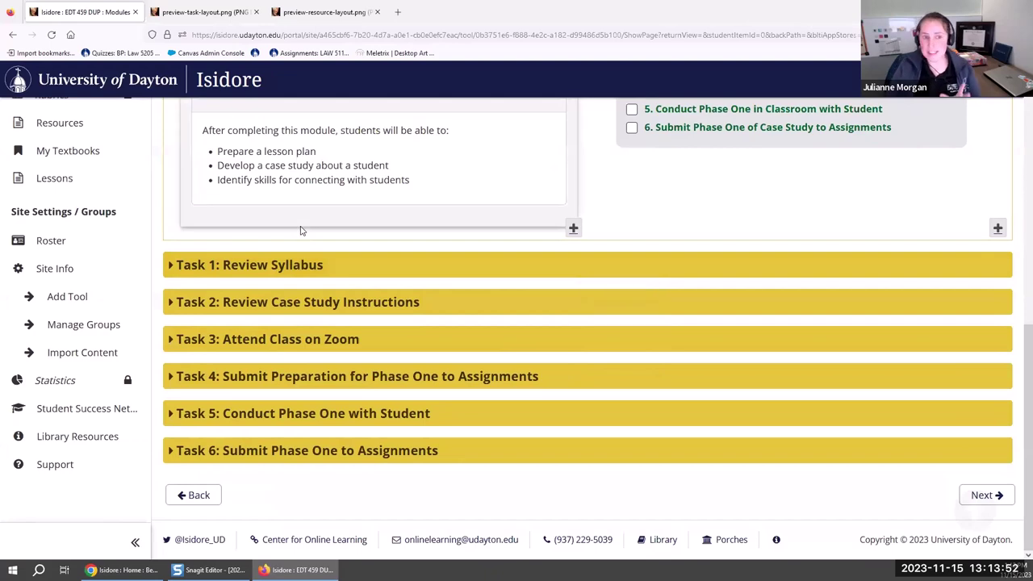
Return to the main Modules page and open the hidden Template subpage under Module 1 to look over its layout
scroll(285, 209, up, 10)
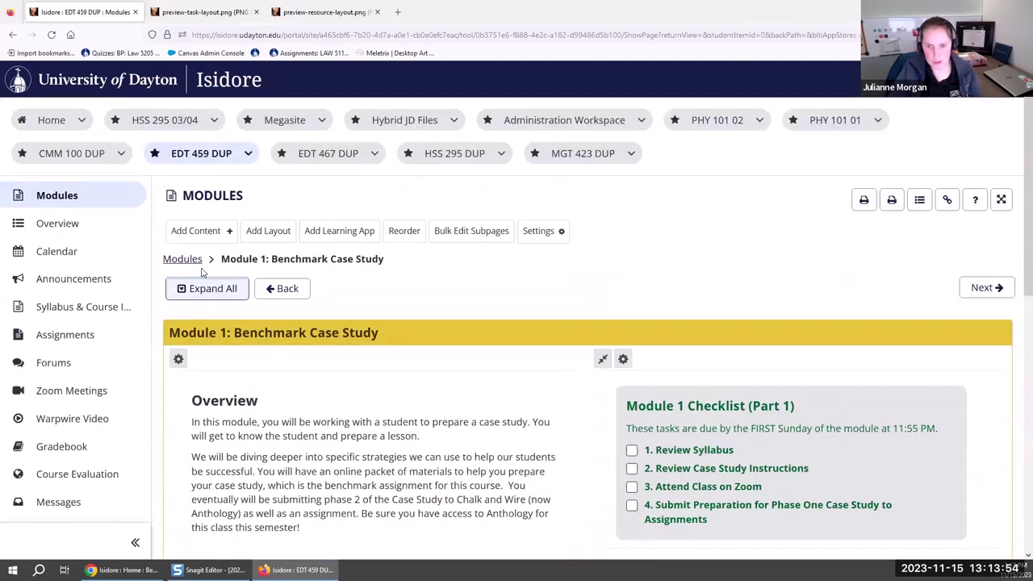
click(191, 260)
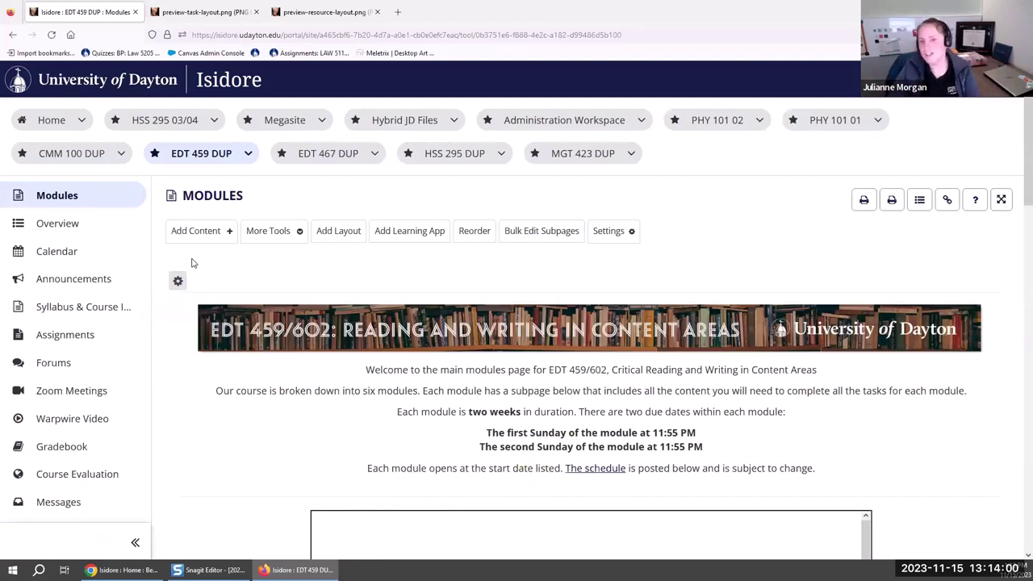
scroll(232, 287, down, 10)
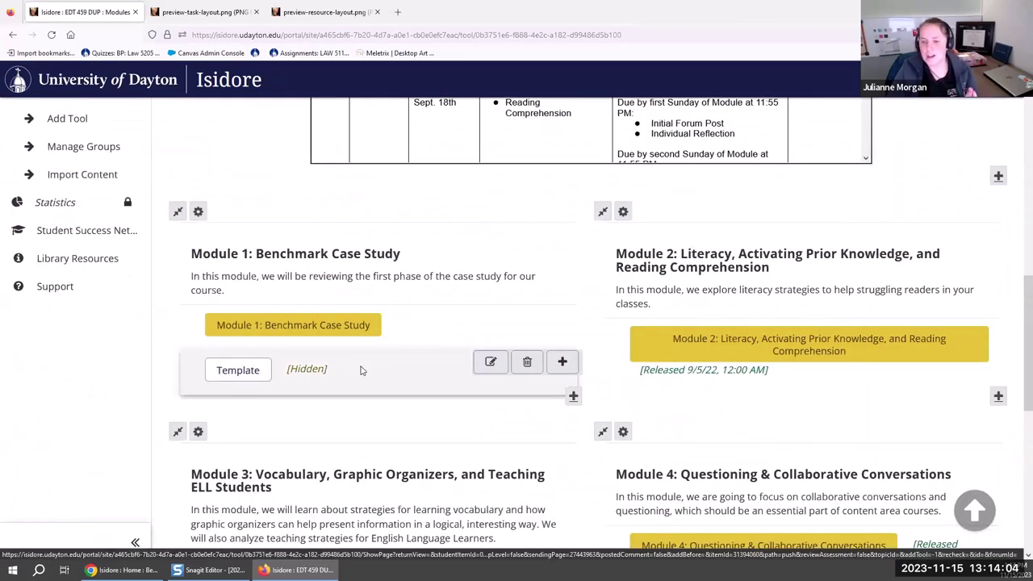
click(228, 368)
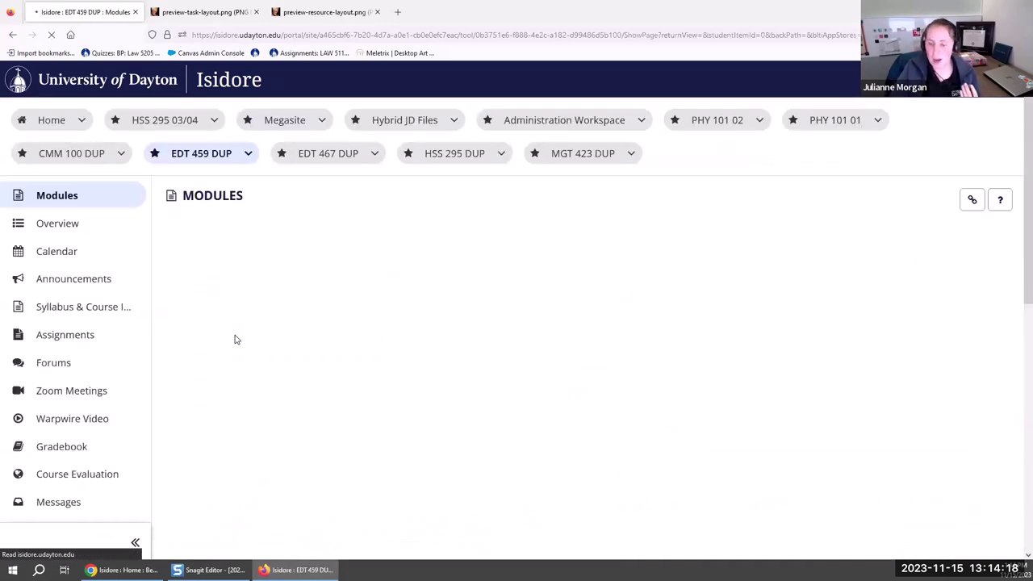
scroll(251, 190, down, 4)
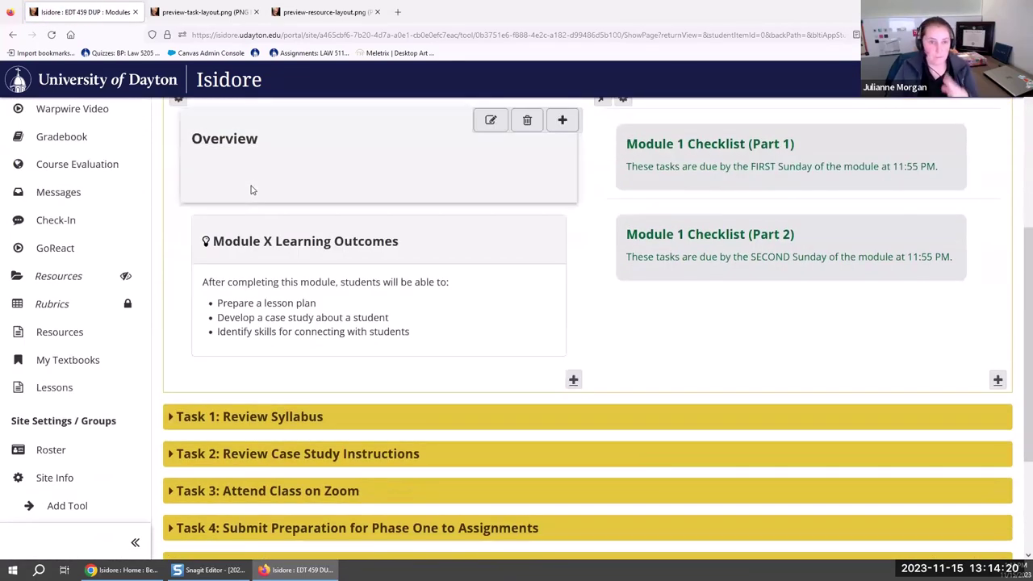
scroll(267, 164, up, 5)
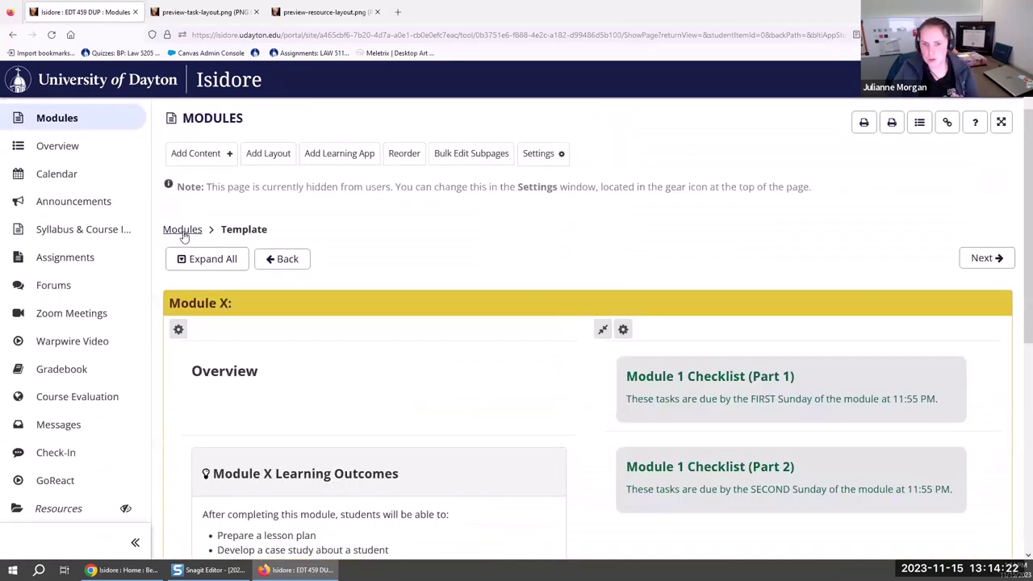
Return to the main Modules page and add a subpage titled "Template 2", shown as a button, at the end of the Module 1 column
click(192, 230)
scroll(404, 323, down, 10)
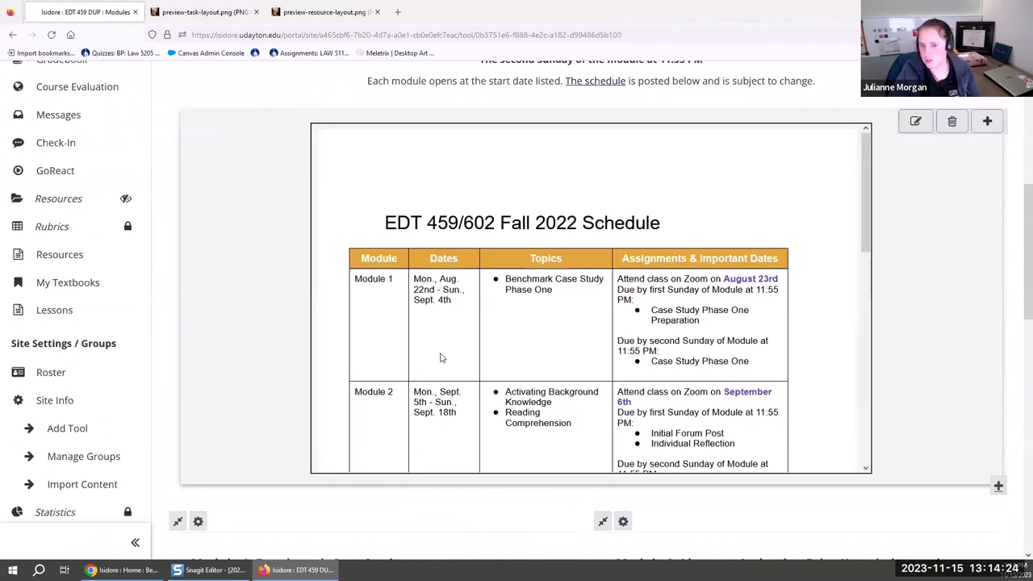
scroll(442, 355, down, 8)
scroll(450, 484, down, 3)
click(574, 477)
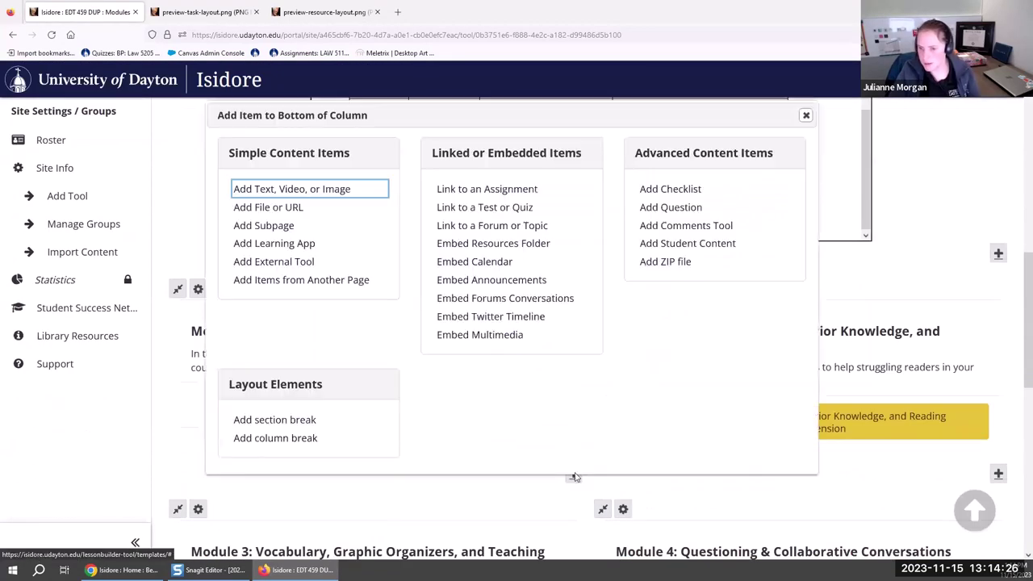
click(266, 226)
text(TRem)
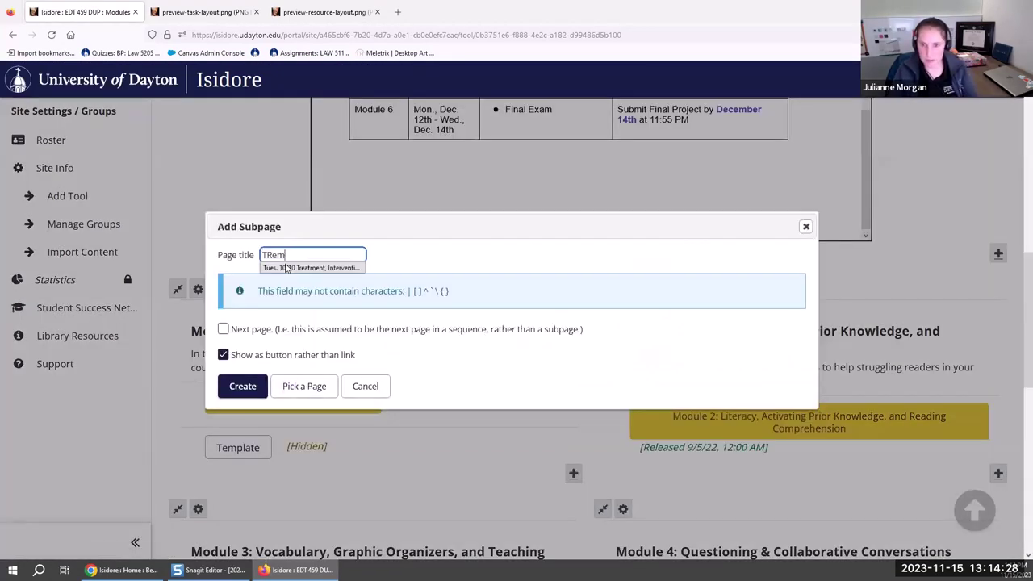
key(BackSpace)
key(BackSpace)
text(emplate 2)
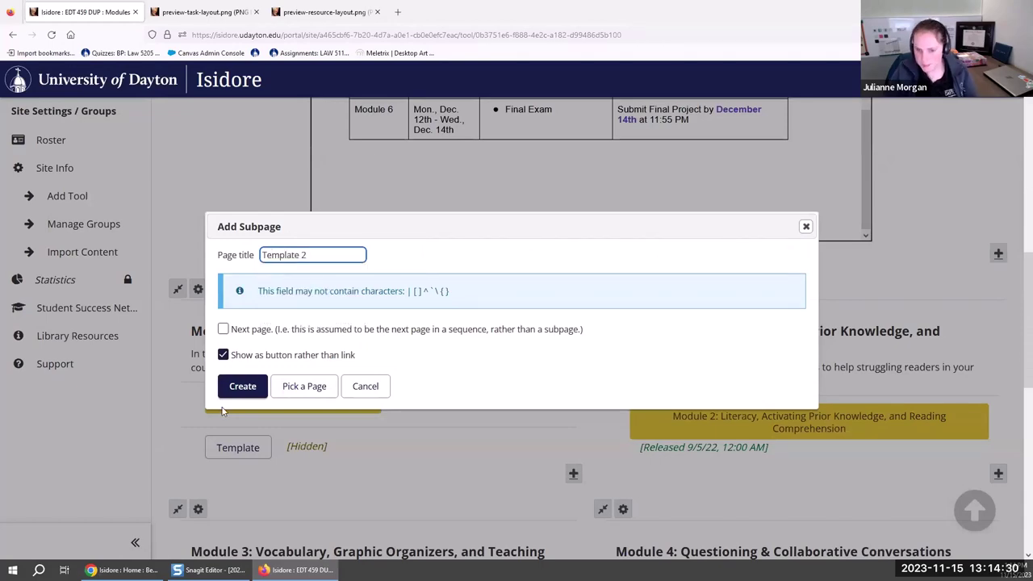
click(242, 386)
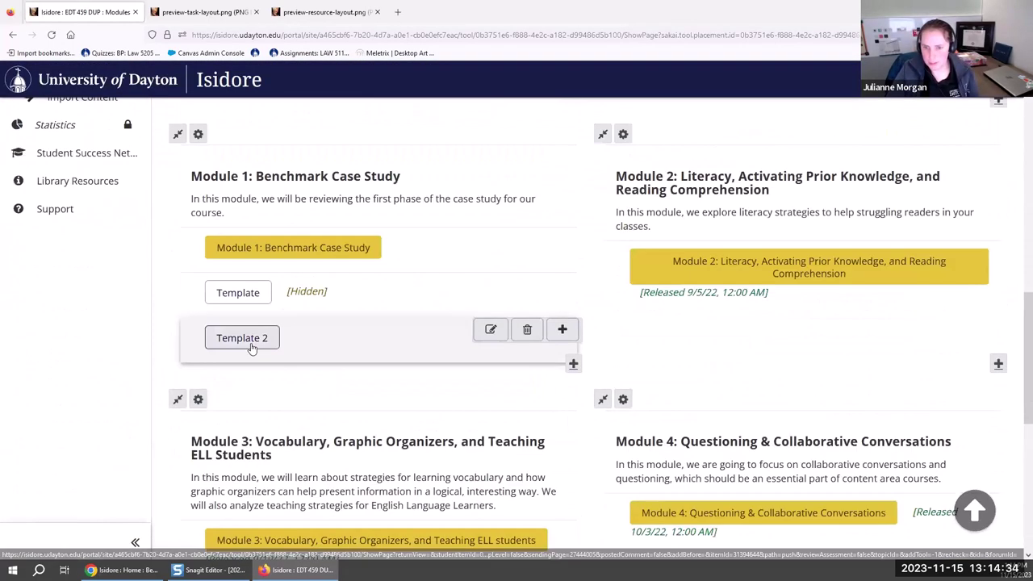
Open the Template 2 subpage and start adding items from another page, choosing "Module 1: Benchmark Case Study" in EDT 459 DUP as the source
click(250, 346)
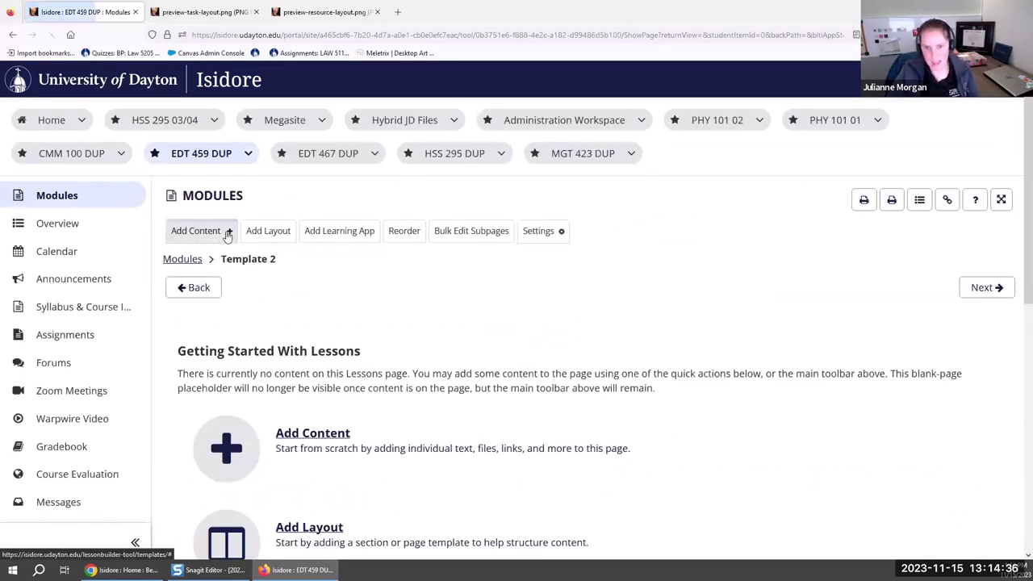
click(228, 234)
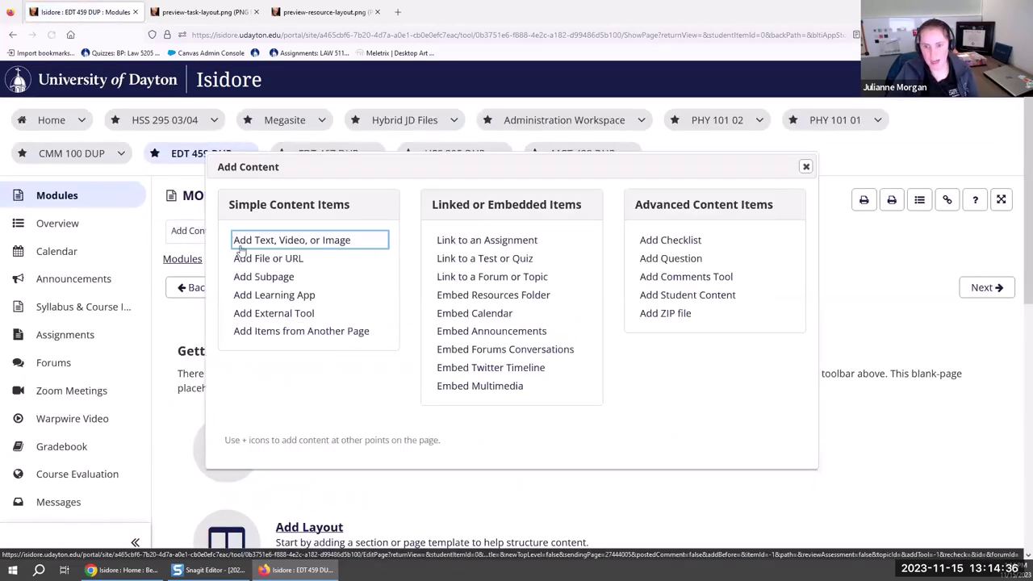
click(287, 338)
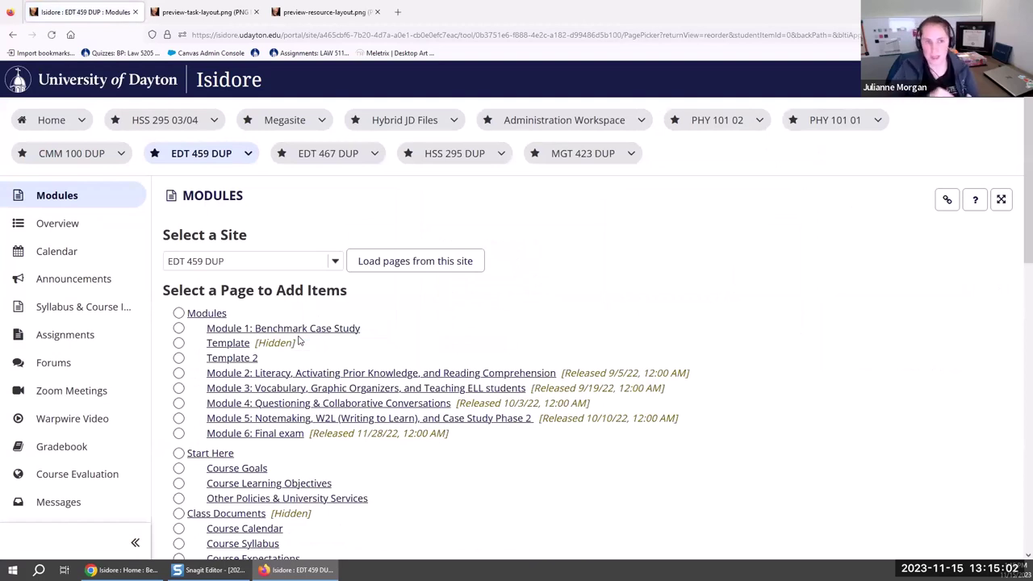
click(179, 329)
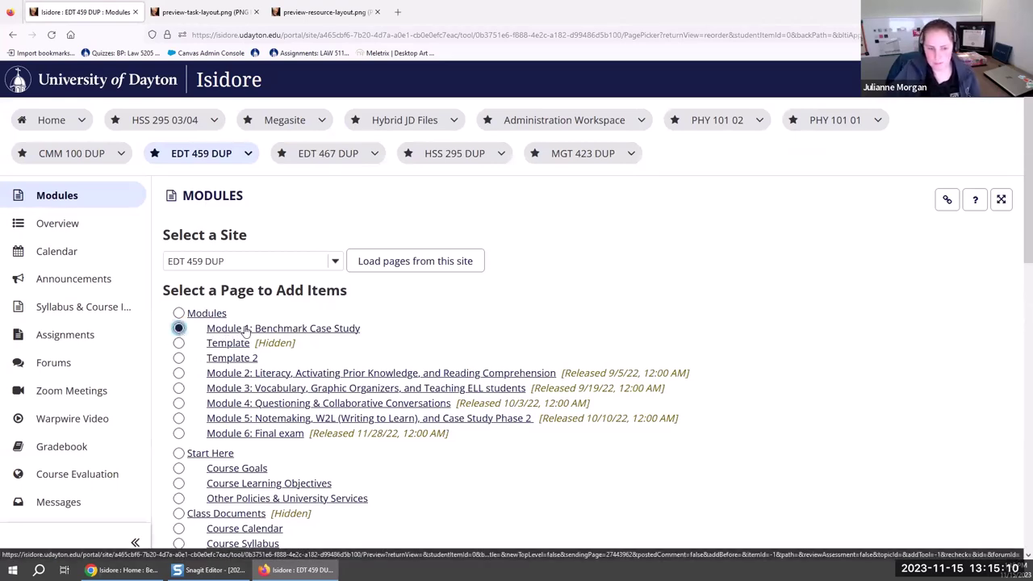
scroll(372, 313, down, 2)
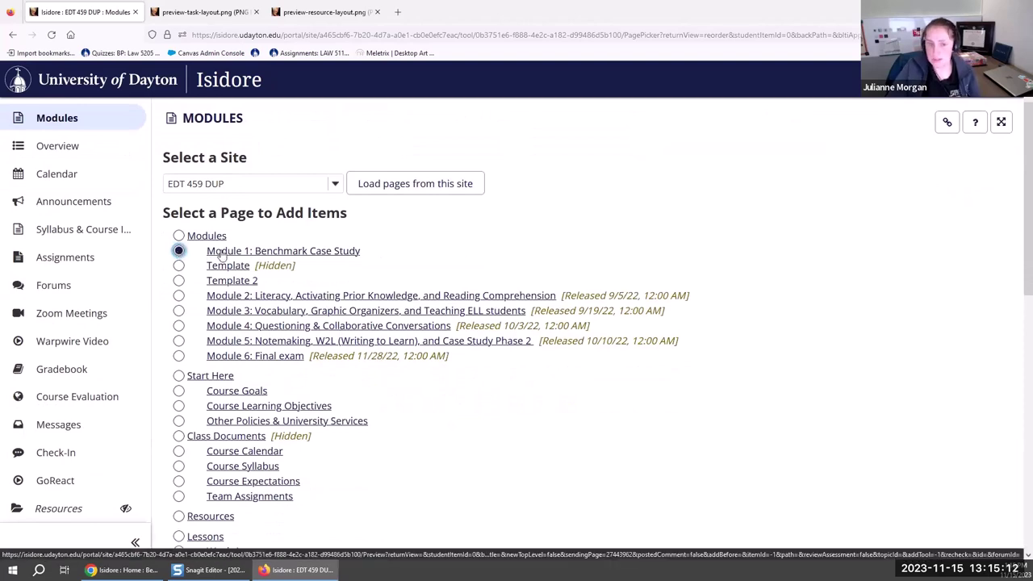
scroll(318, 258, down, 10)
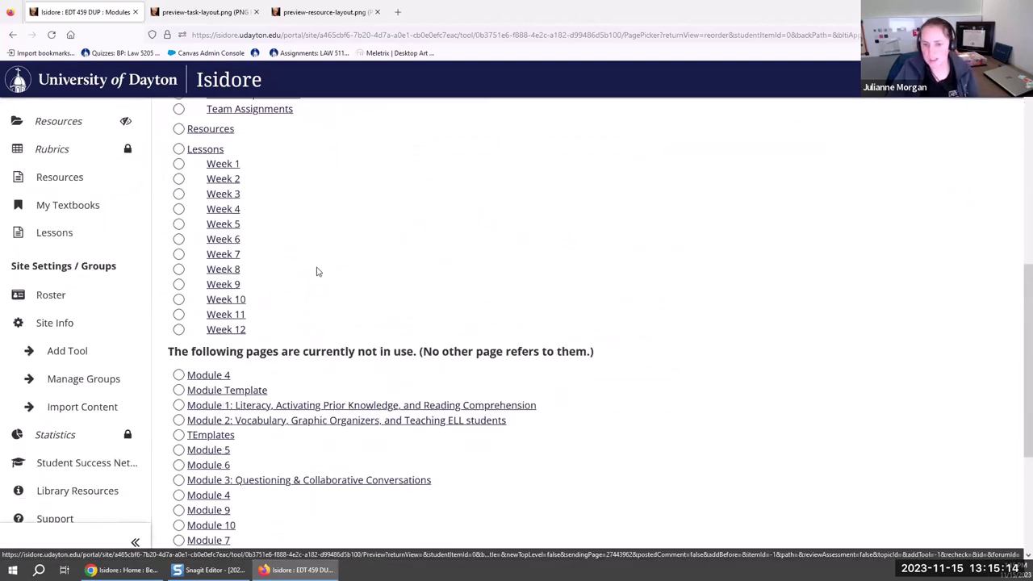
click(215, 486)
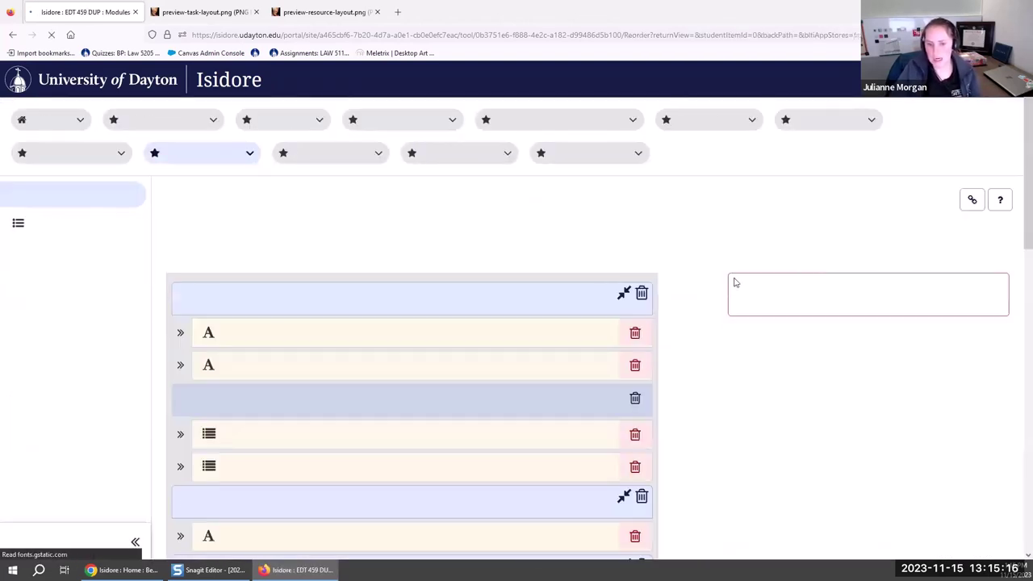
Review the list of copied Module 1 sections and items through Task 6 and save them all to Template 2
scroll(814, 420, down, 10)
scroll(357, 384, up, 10)
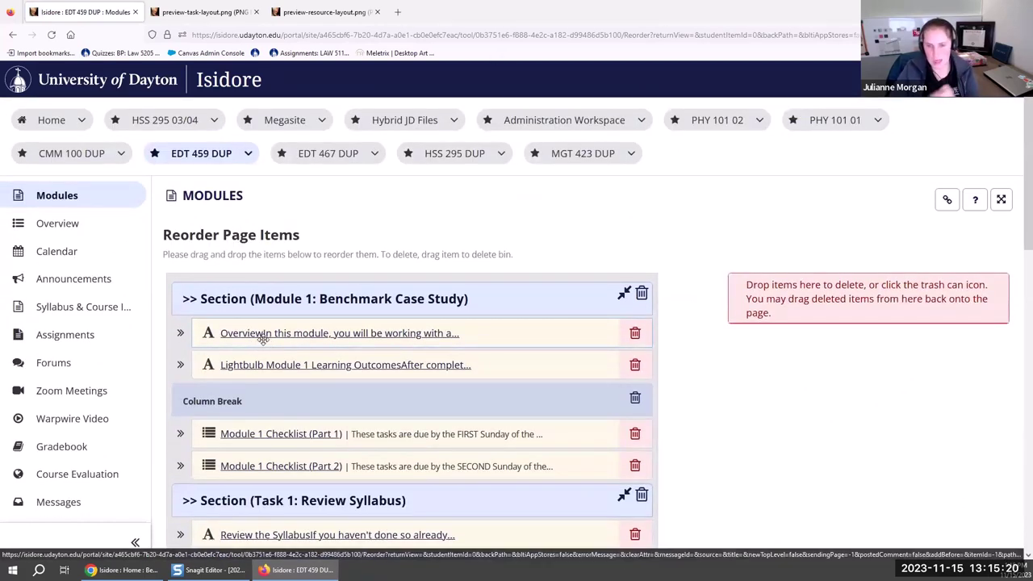
drag(1018, 141, 1005, 446)
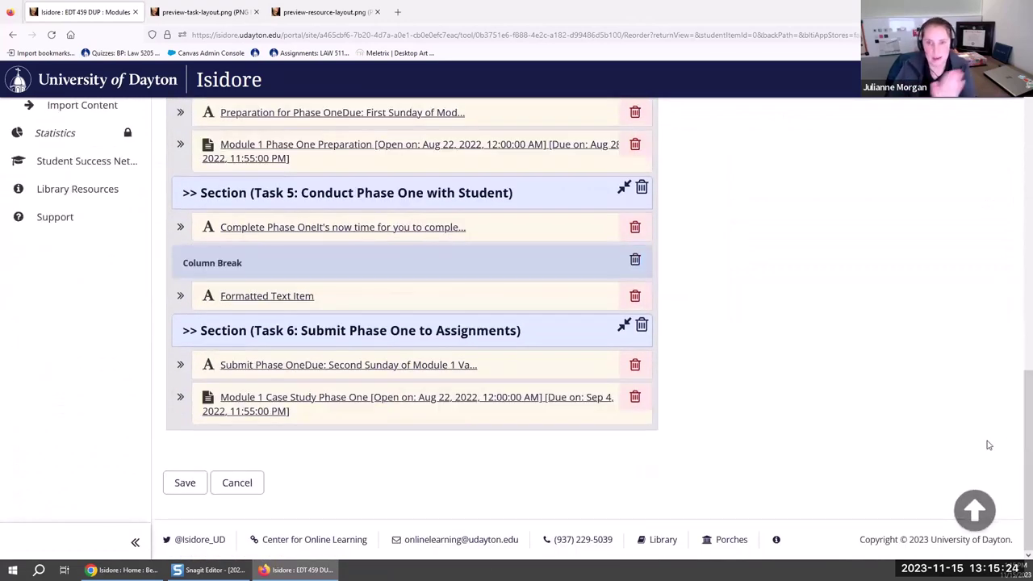
click(185, 484)
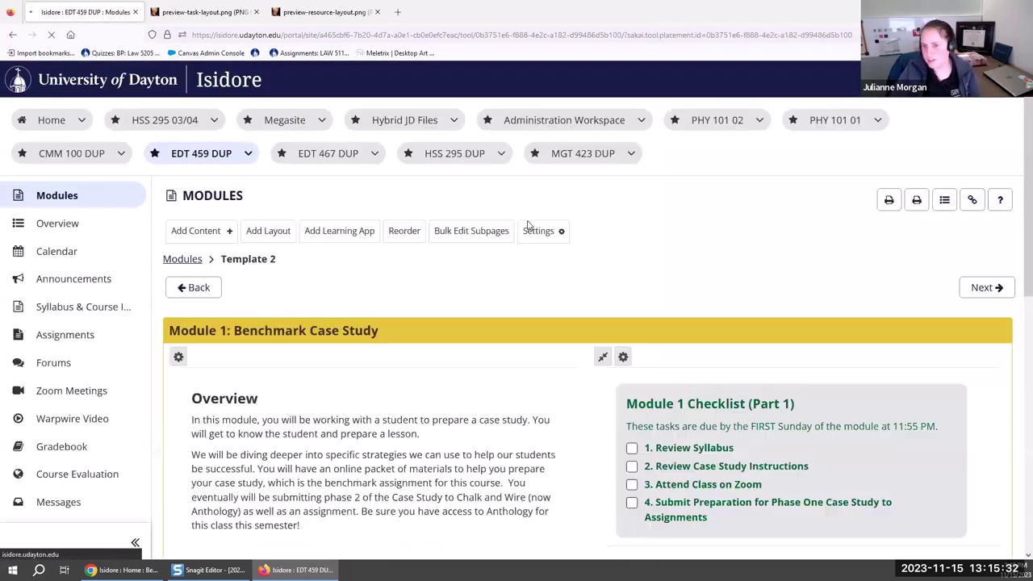
Compare the Template 2 page name with the copied section heading and overview text
scroll(529, 217, down, 2)
scroll(212, 323, up, 3)
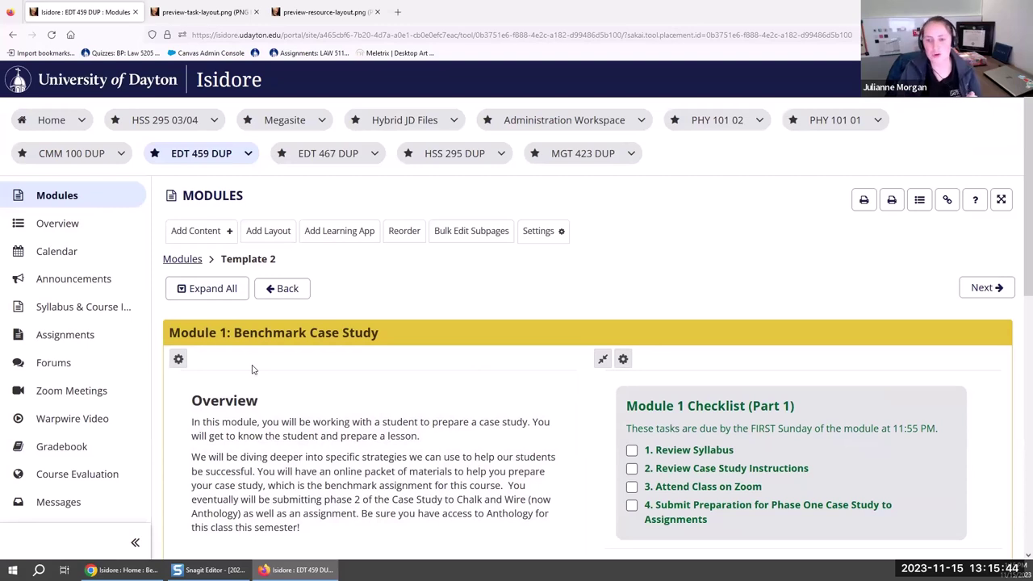
drag(277, 259, 219, 260)
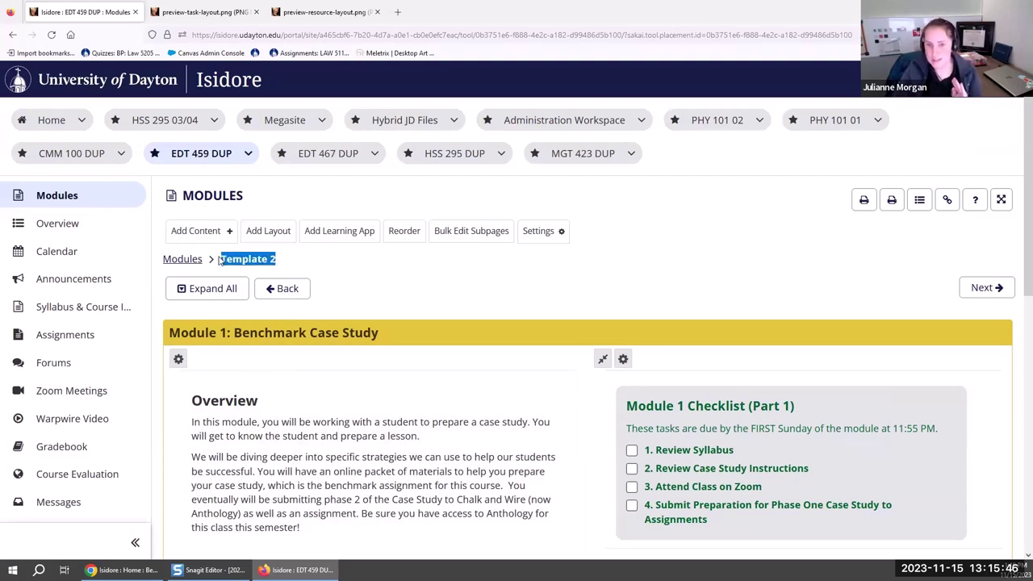
drag(169, 333, 352, 333)
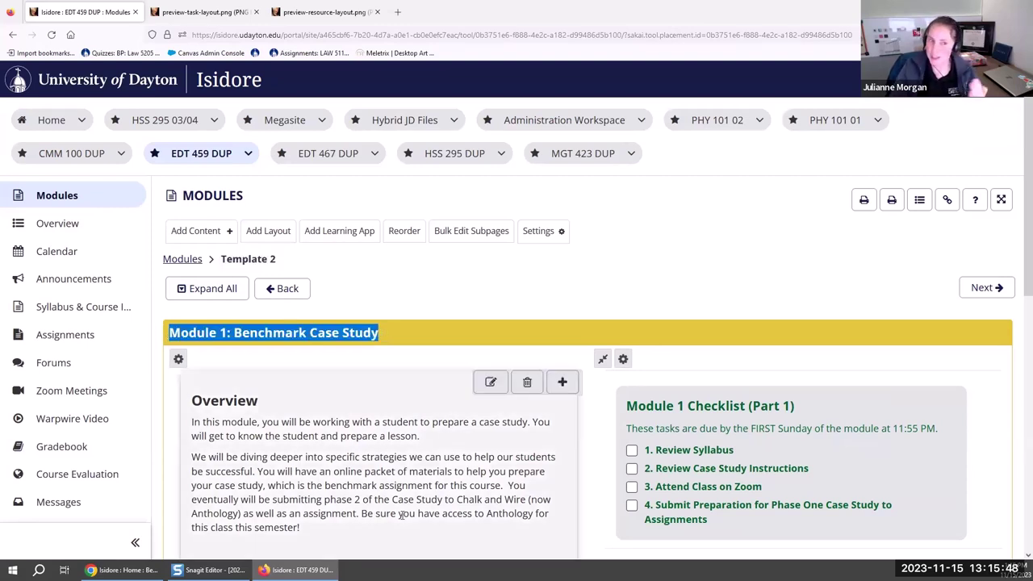
drag(300, 528, 399, 513)
click(397, 476)
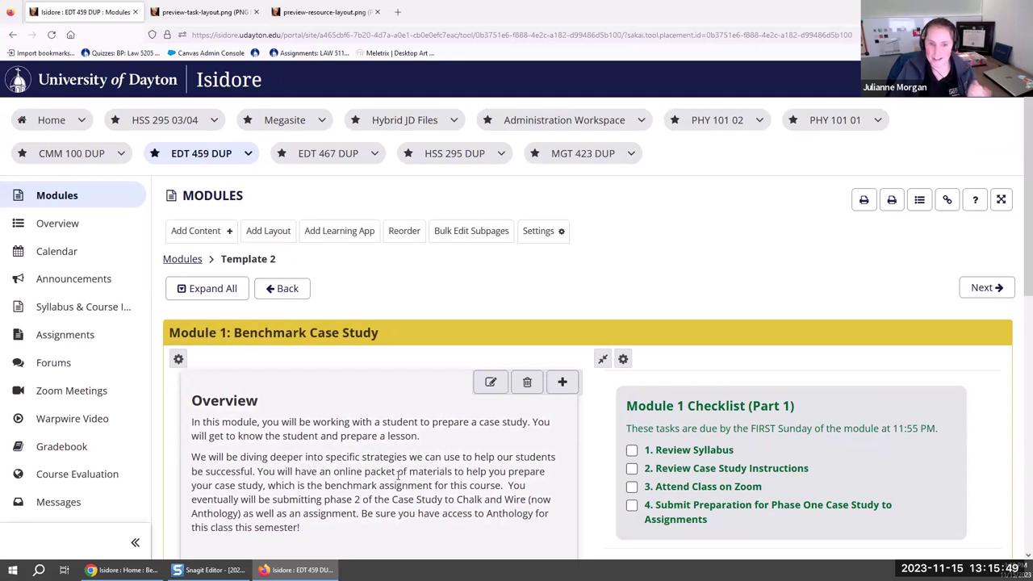
Change the title of the "Module 1: Benchmark Case Study" section on Template 2 to "Template Overview:" and save the column settings
click(179, 360)
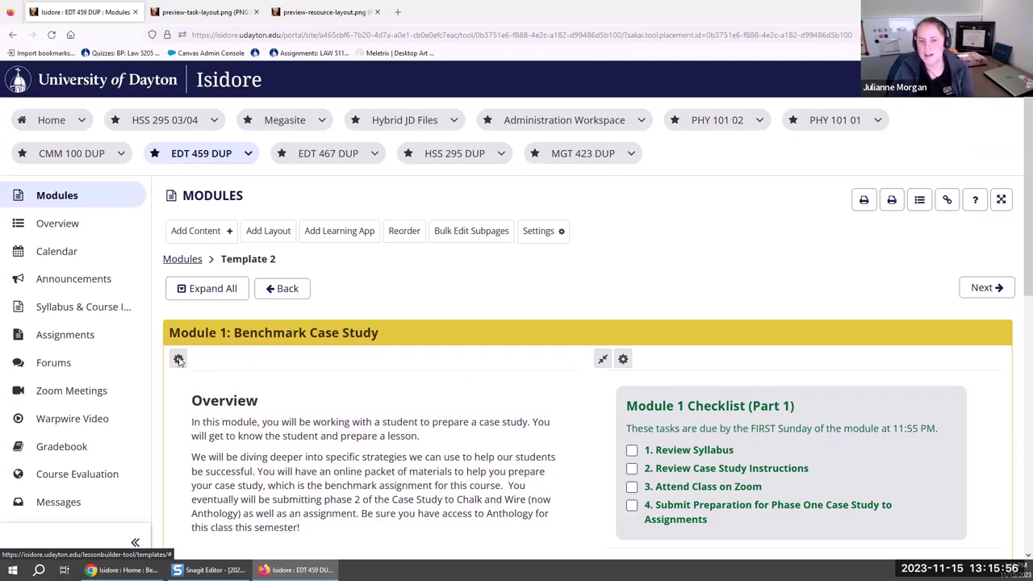
key(shift+End)
key(Delete)
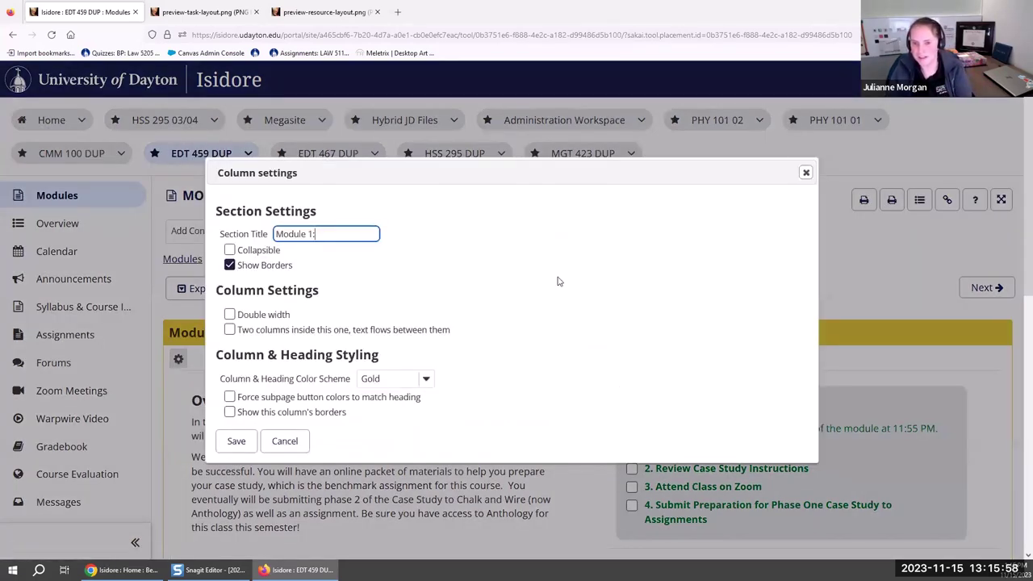
drag(311, 234, 212, 231)
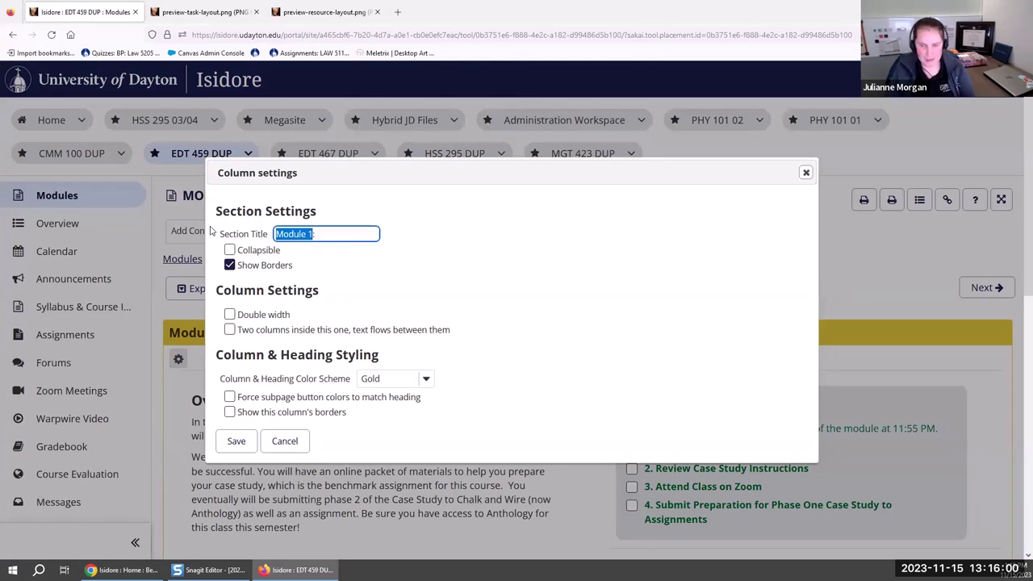
text(Templ)
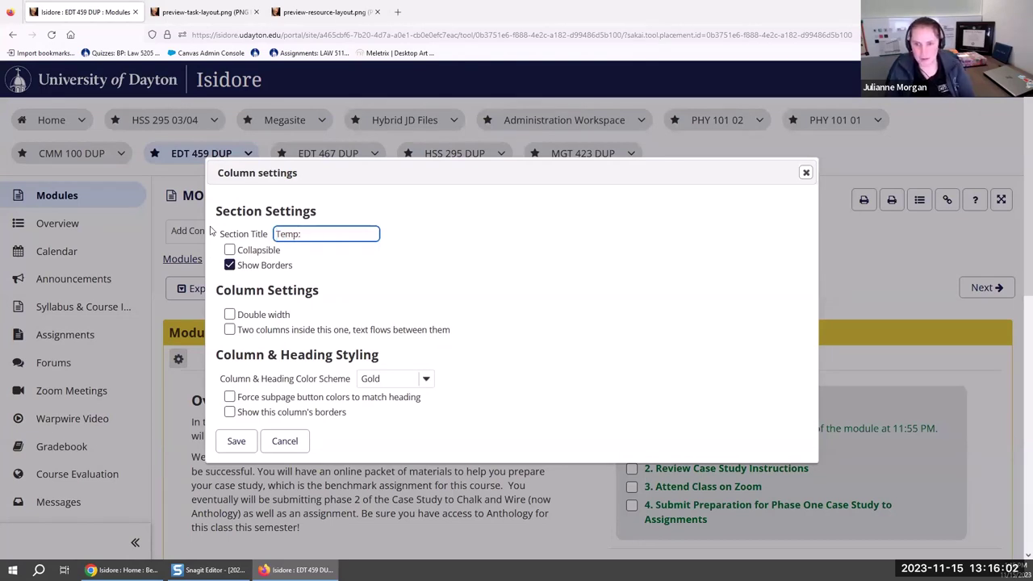
text(ate Ove)
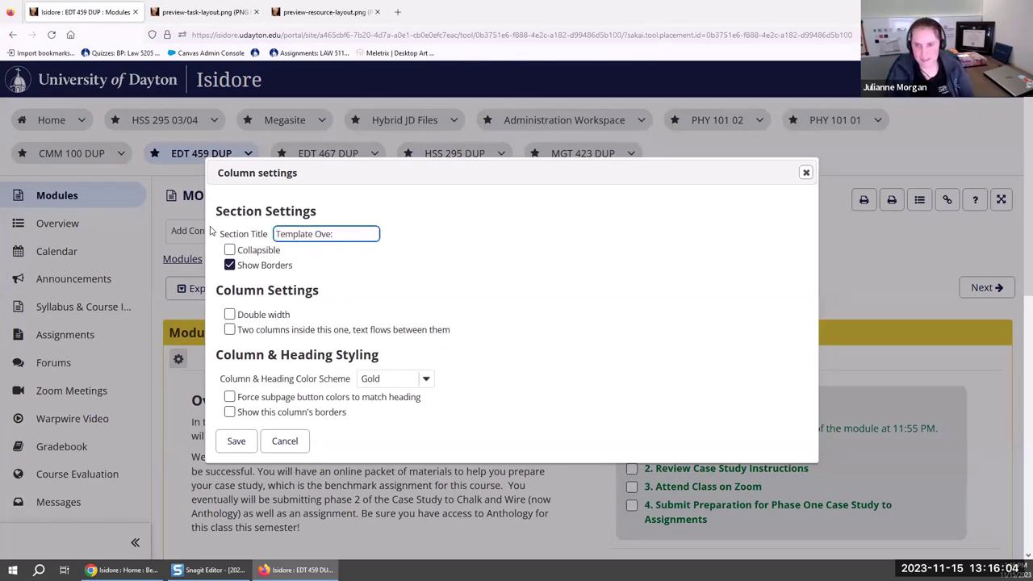
text(rview)
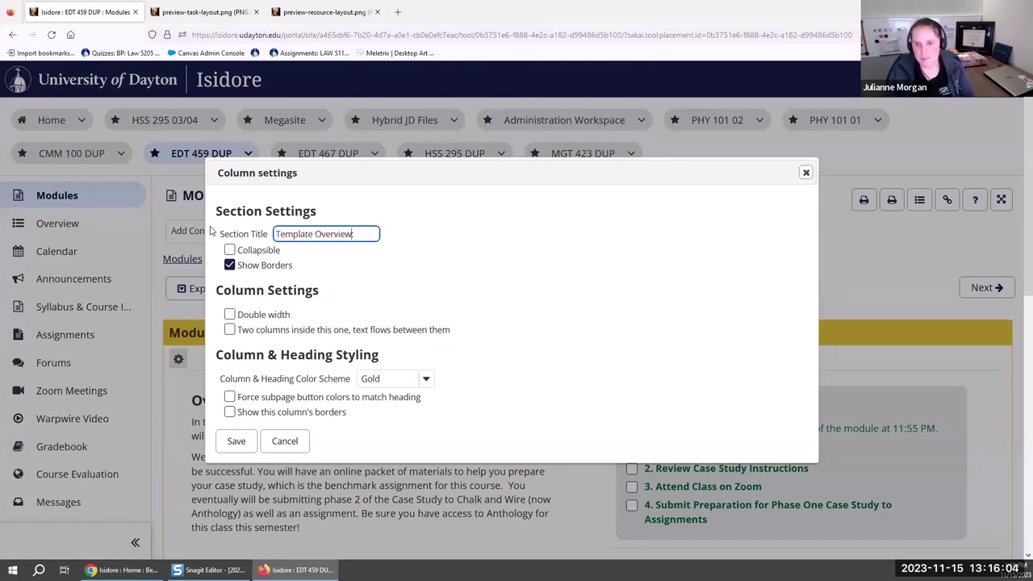
click(235, 441)
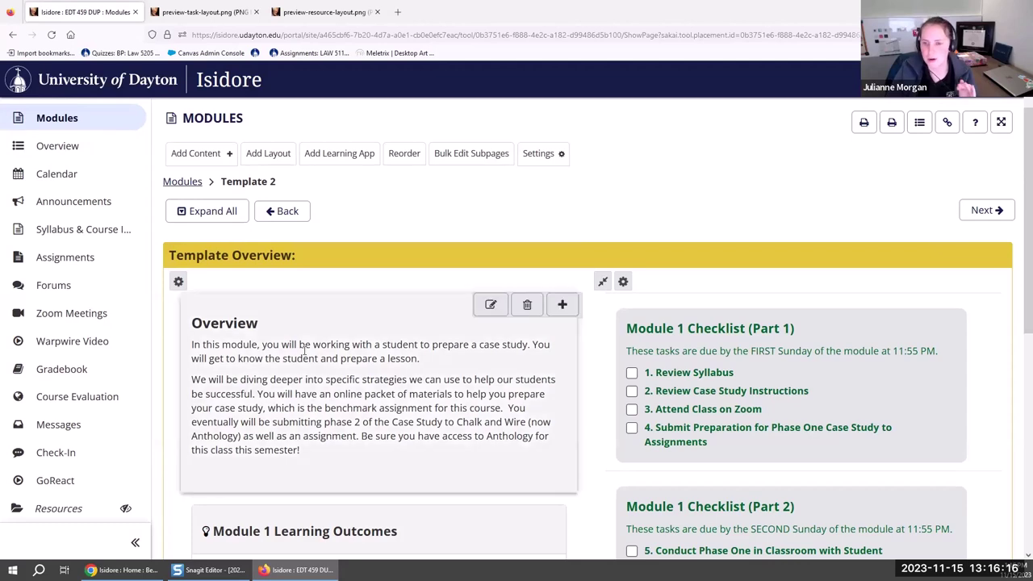
Replace the paragraphs below the Overview heading on Template 2 with the placeholder "xxxxxx" and save the text item
click(489, 306)
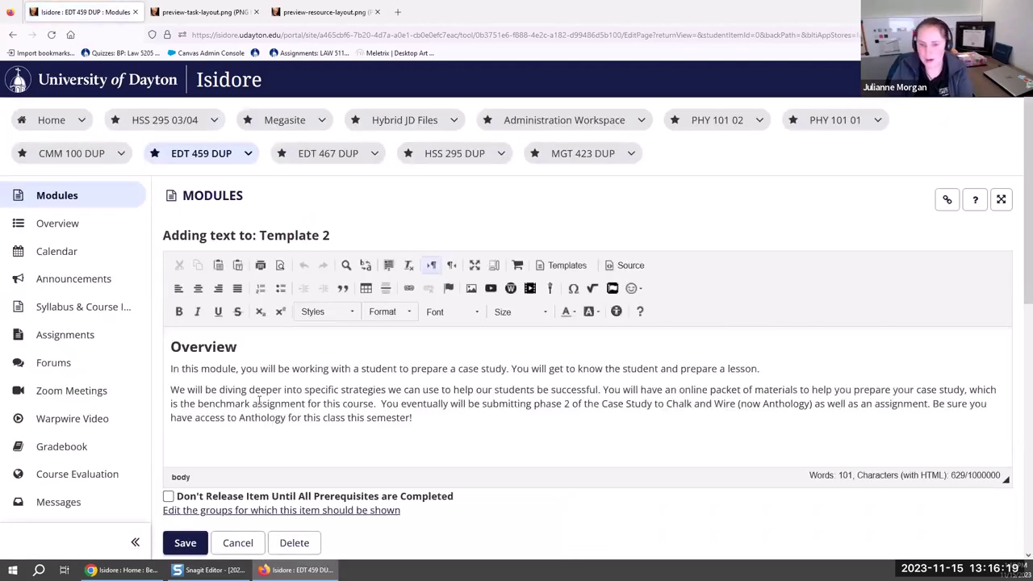
triple_click(375, 412)
drag(411, 418, 184, 373)
key(Delete)
text(xxxxxx)
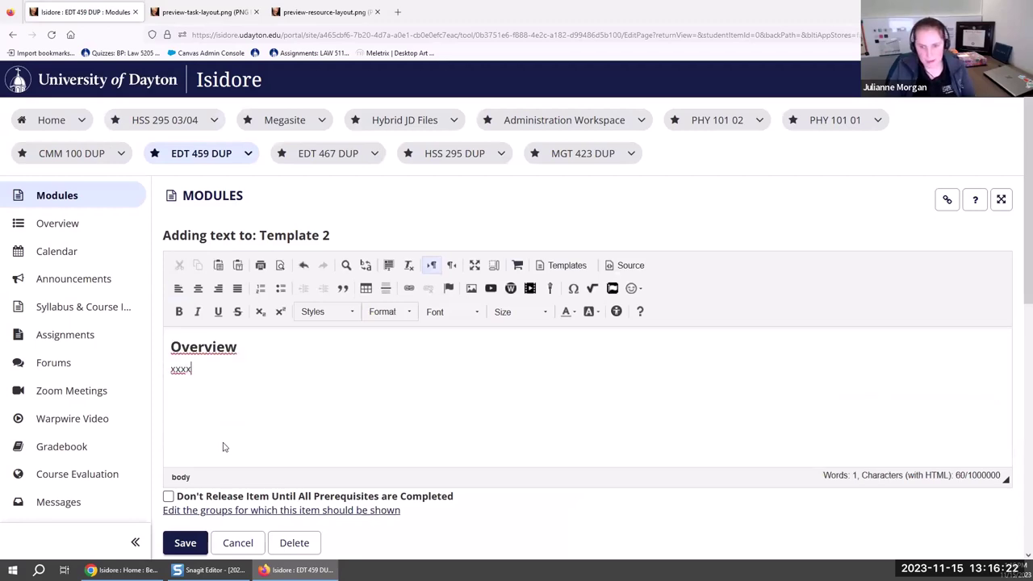
click(188, 545)
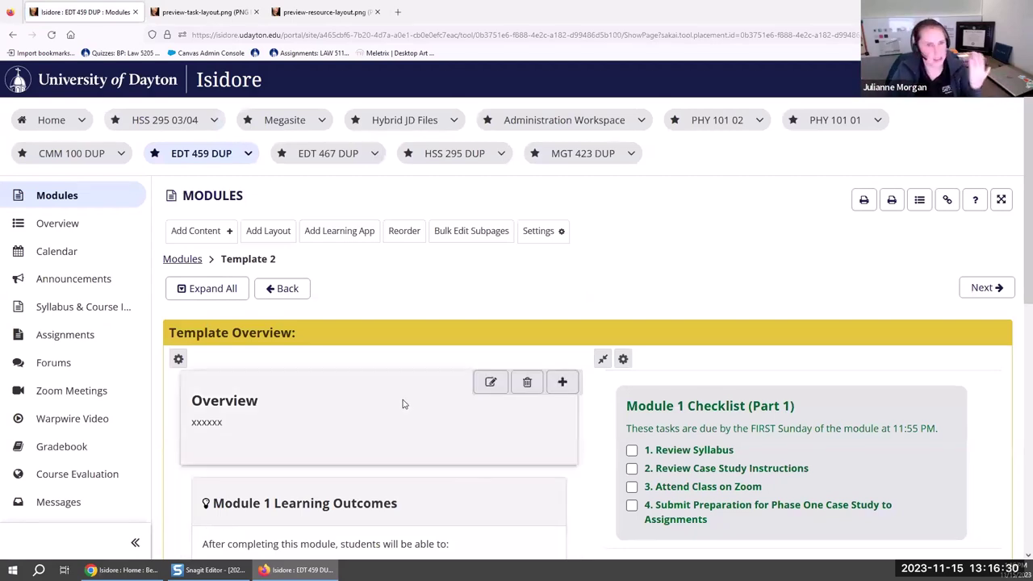
Change the learning outcomes heading on Template 2 to "Module X Learning Outcomes" and save the text item
scroll(385, 408, down, 3)
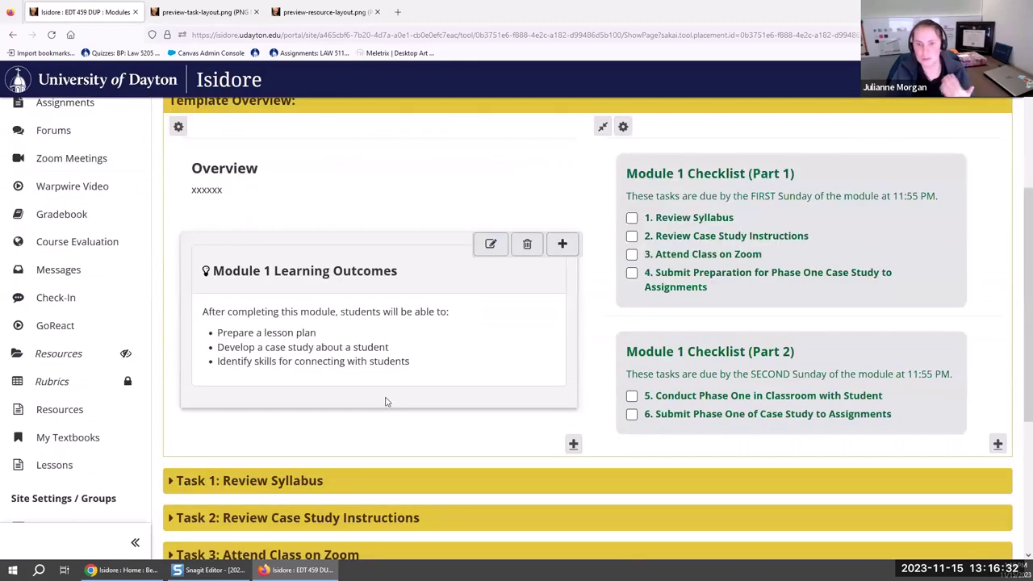
click(490, 245)
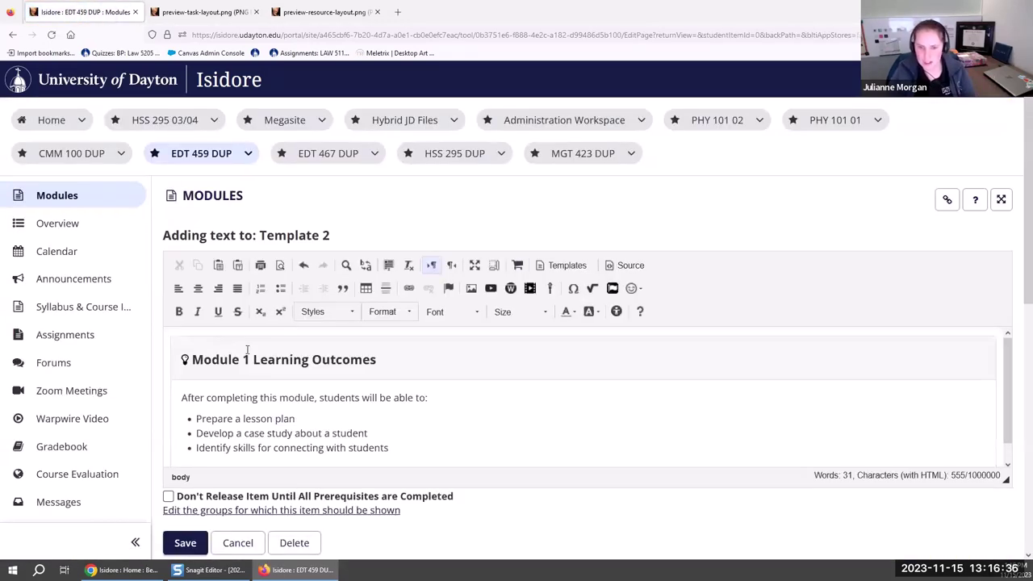
double_click(246, 360)
click(246, 360)
click(190, 552)
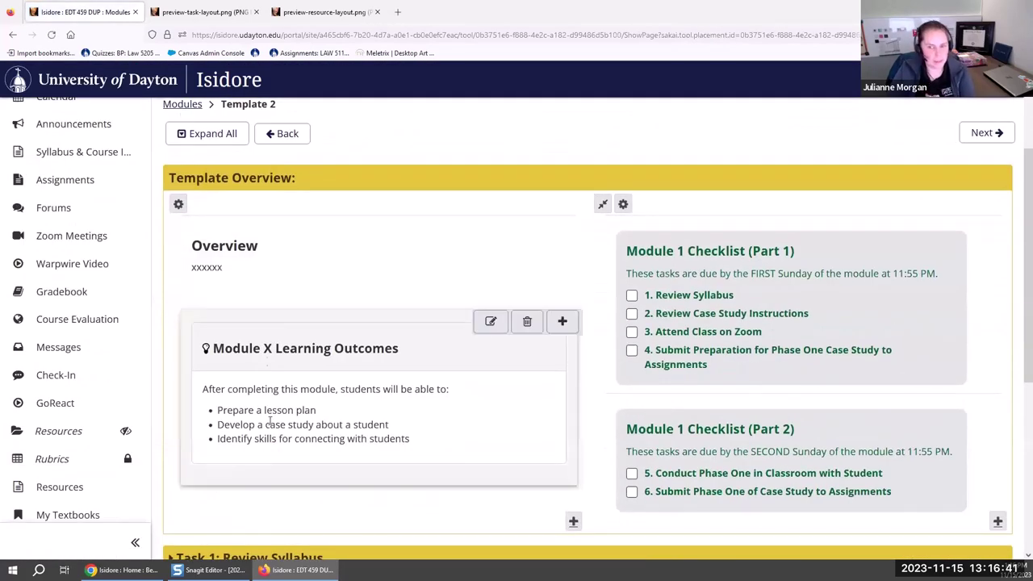
Open the "Module 1: Benchmark Case Study" subpage from the main Modules page to check the original content, and go back to Modules
click(194, 107)
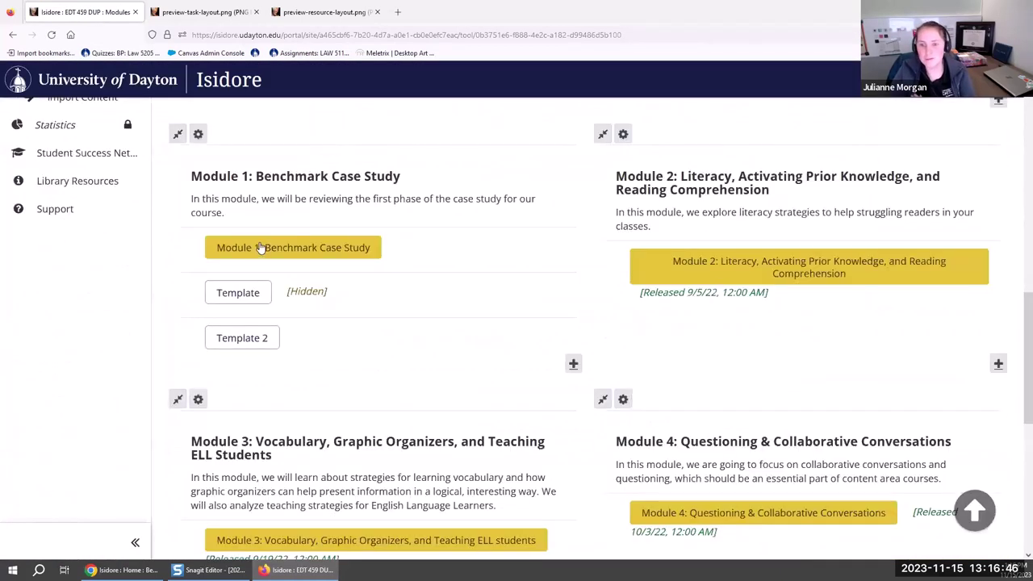
click(261, 244)
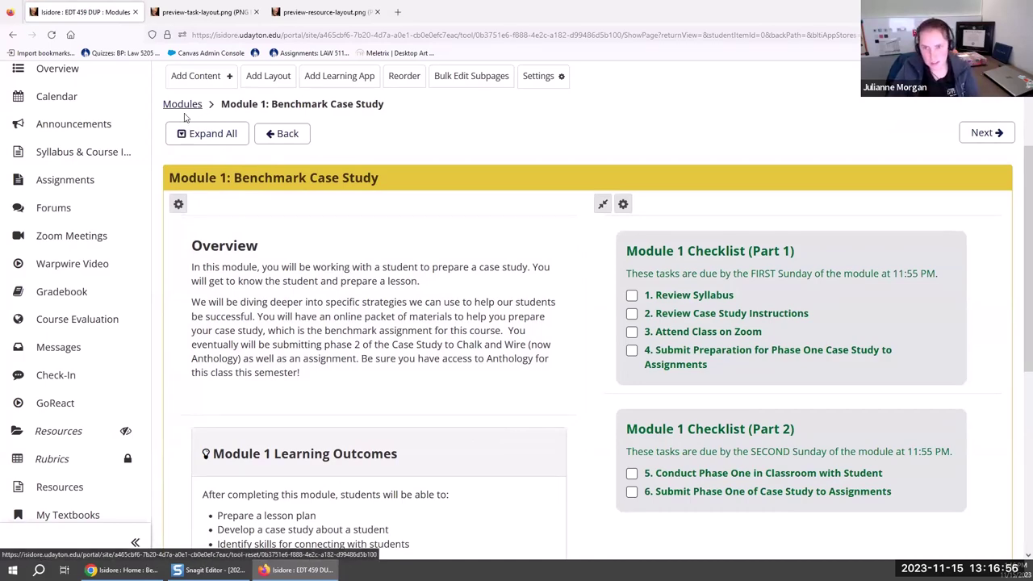
click(185, 110)
scroll(420, 235, down, 2)
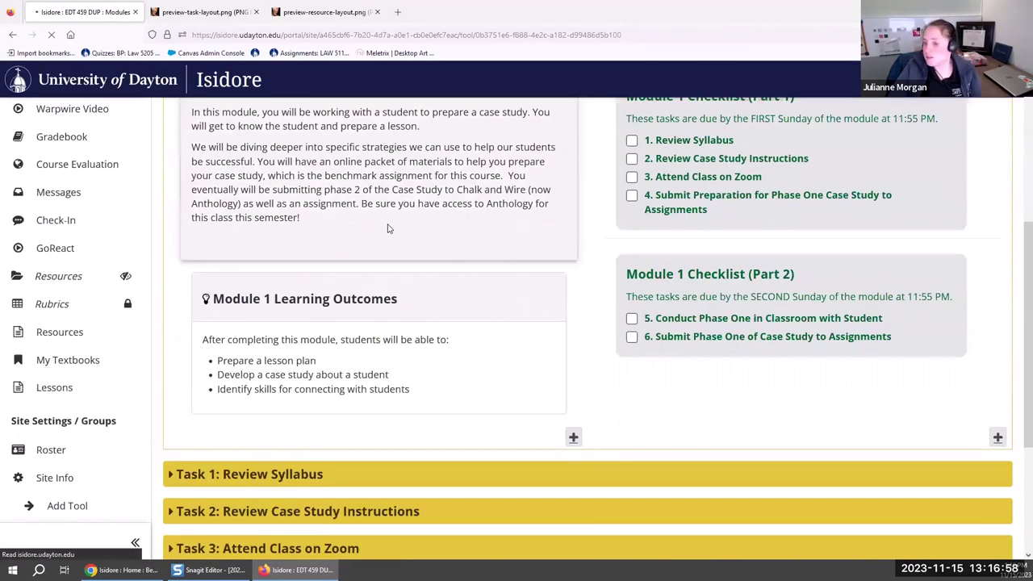
Open the "Module 1: Benchmark Case Study" subpage from the main Modules page and start adding items from another page
scroll(286, 274, down, 9)
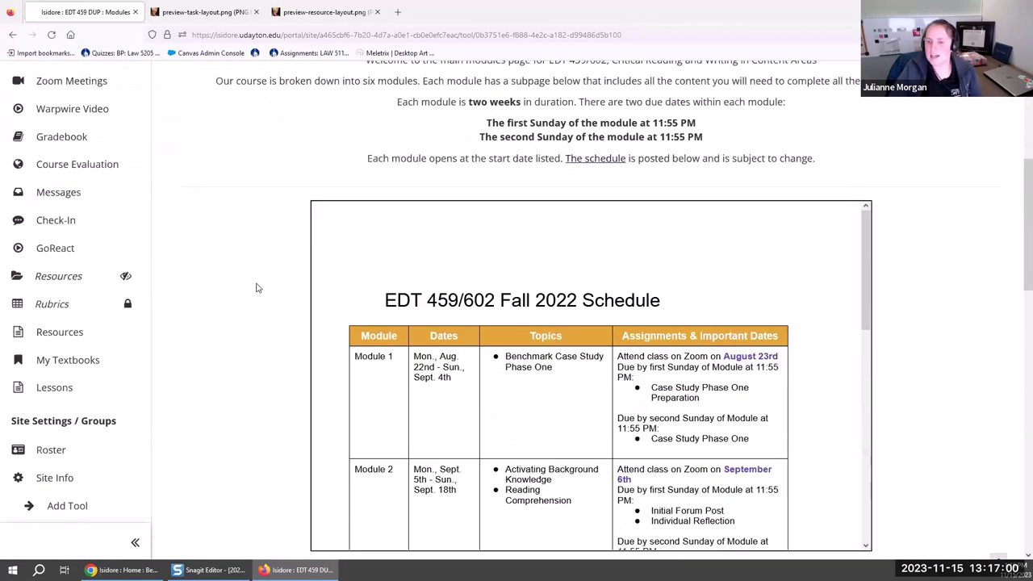
scroll(808, 356, down, 3)
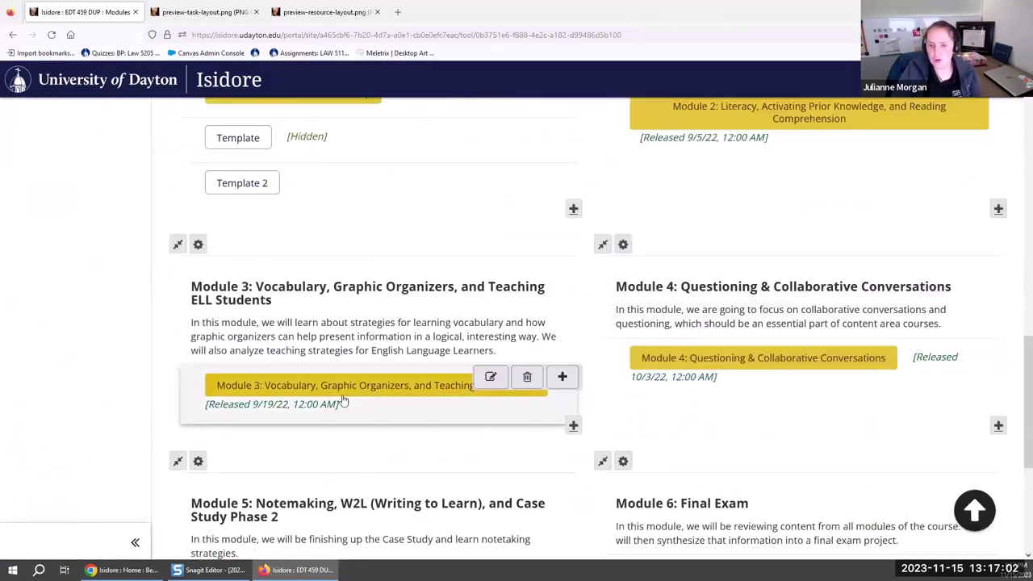
scroll(780, 424, down, 4)
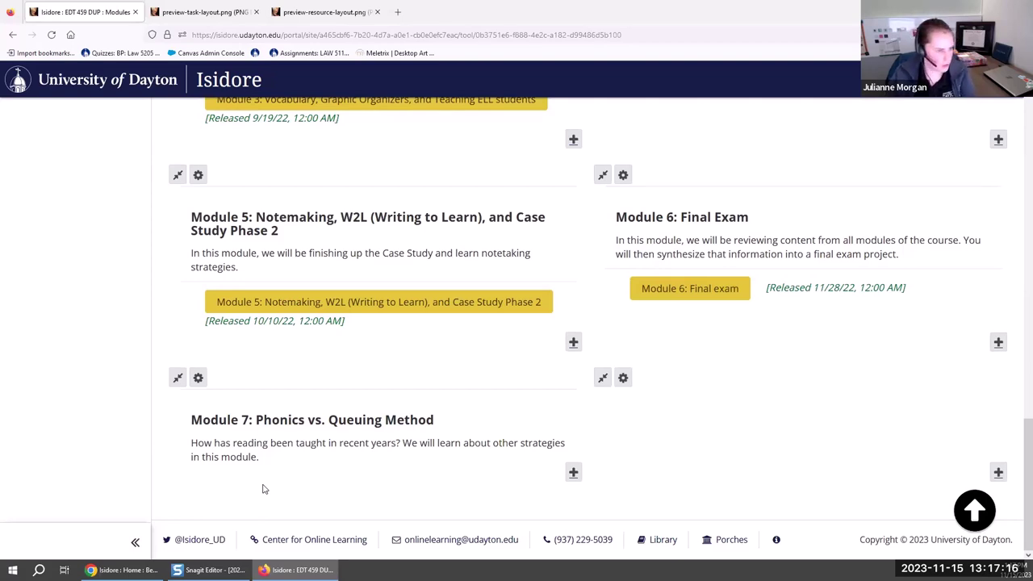
mouse_move(371, 253)
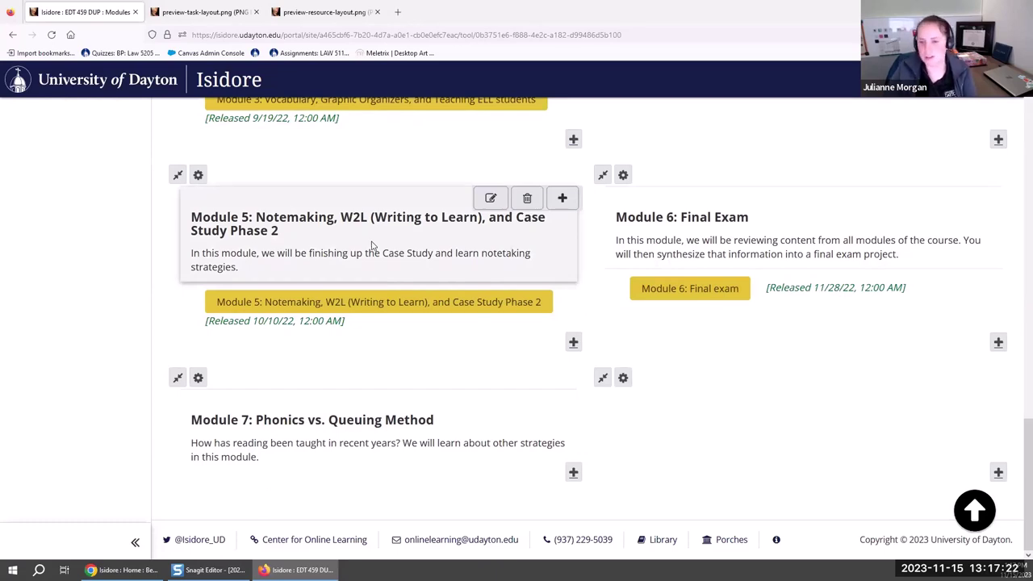
scroll(337, 220, up, 5)
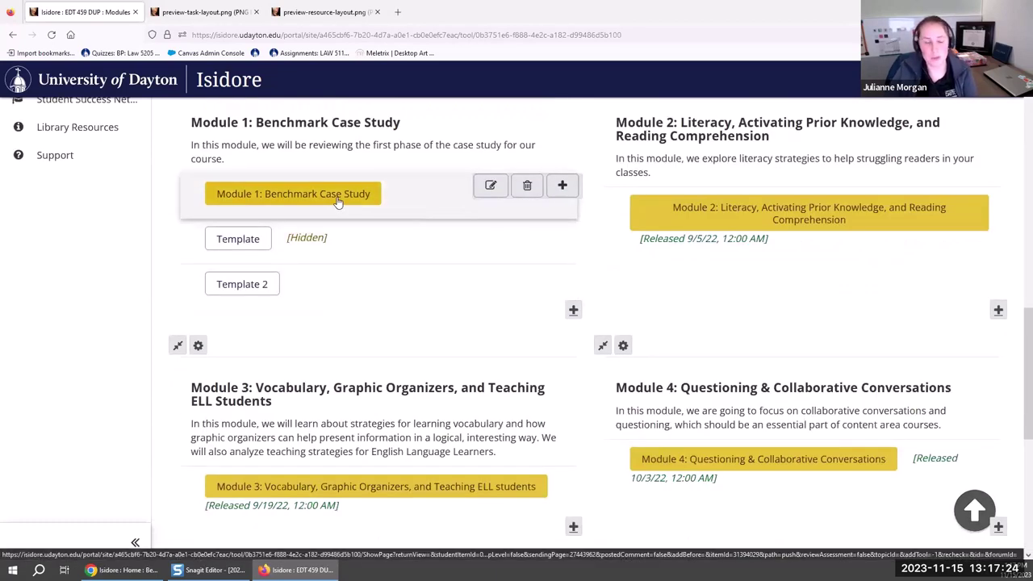
click(346, 199)
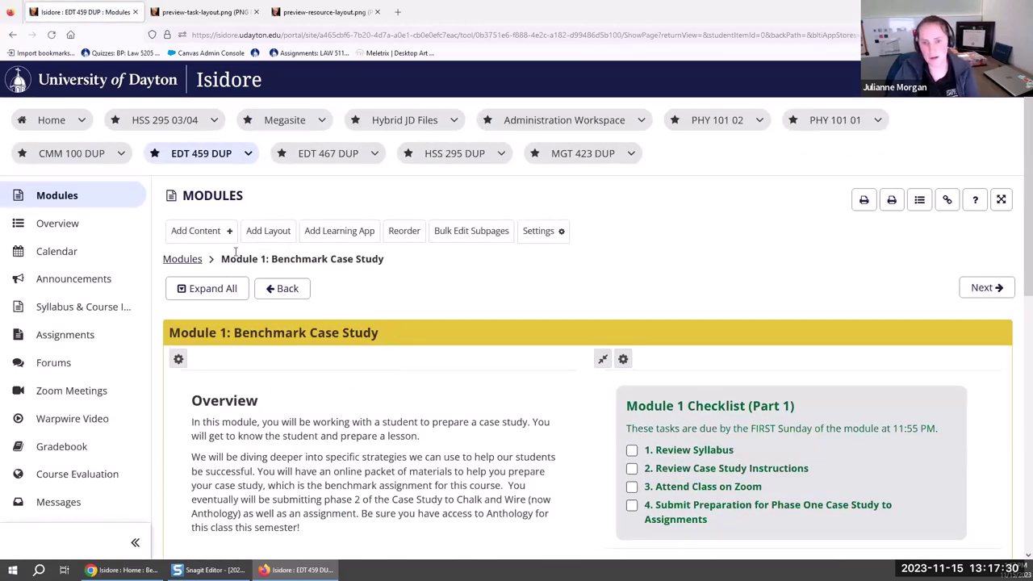
scroll(312, 234, down, 2)
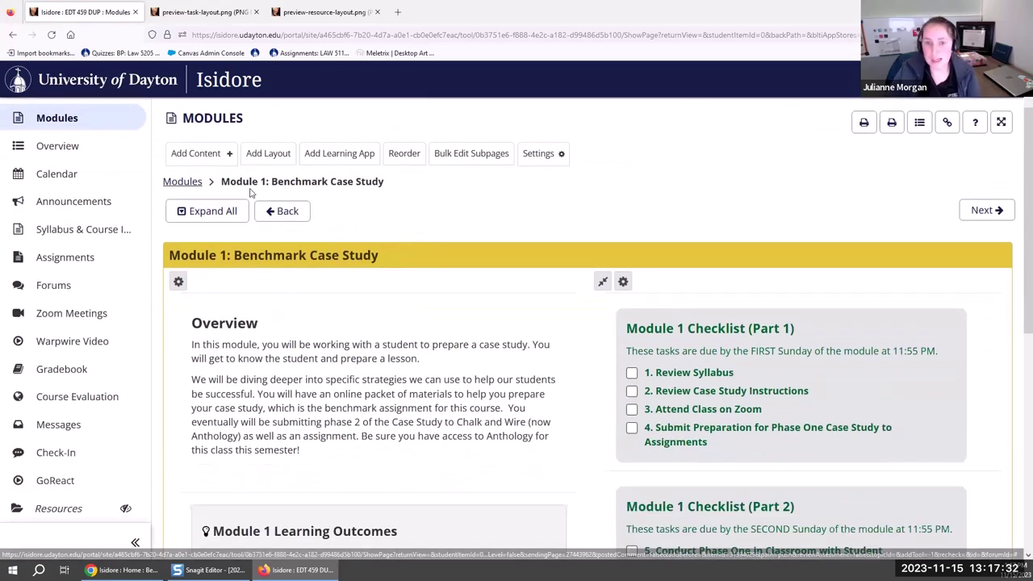
click(223, 154)
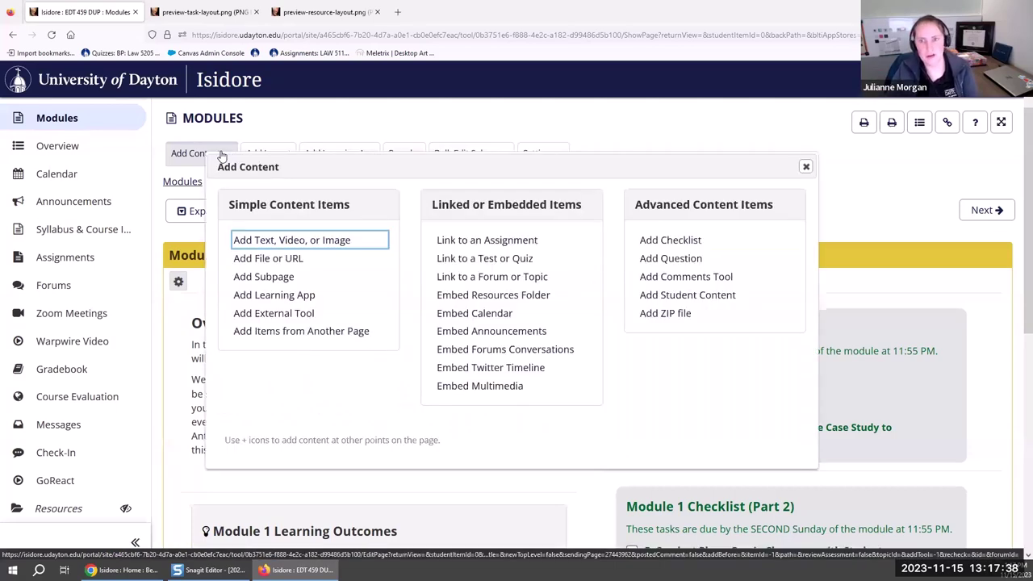
click(270, 338)
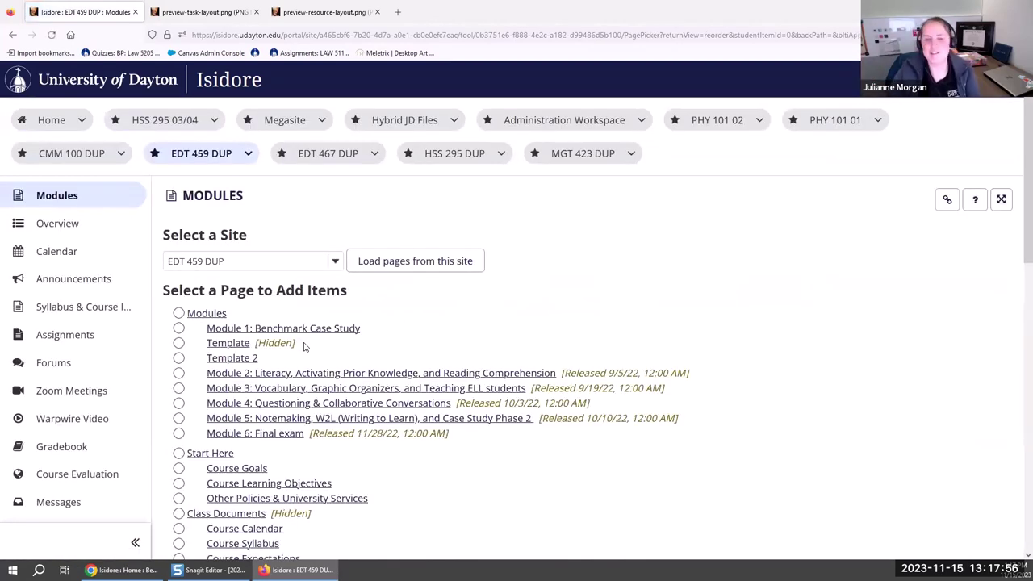
Choose EDT 467 DUP as the source site and load its pages
scroll(305, 202, down, 2)
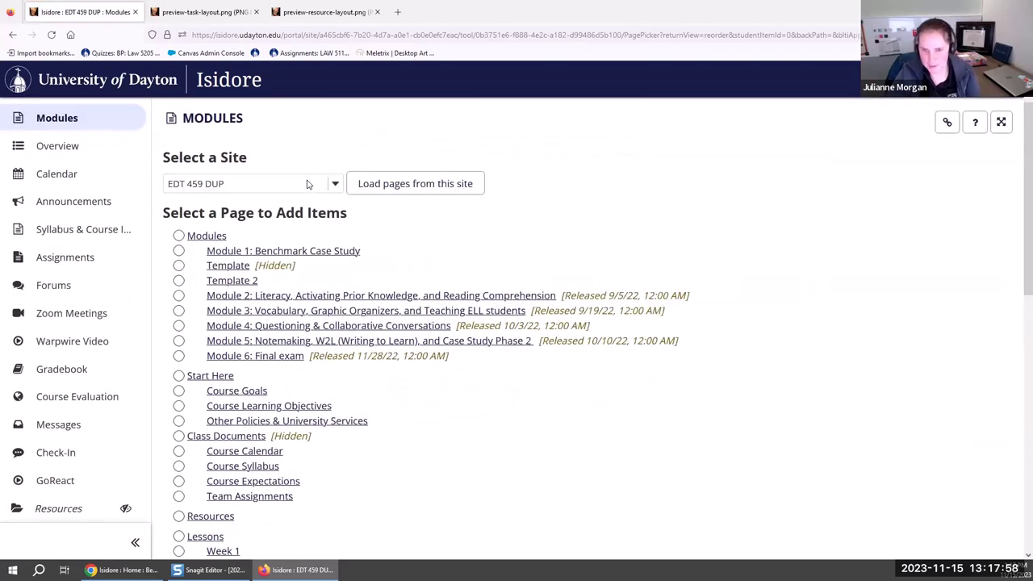
click(303, 186)
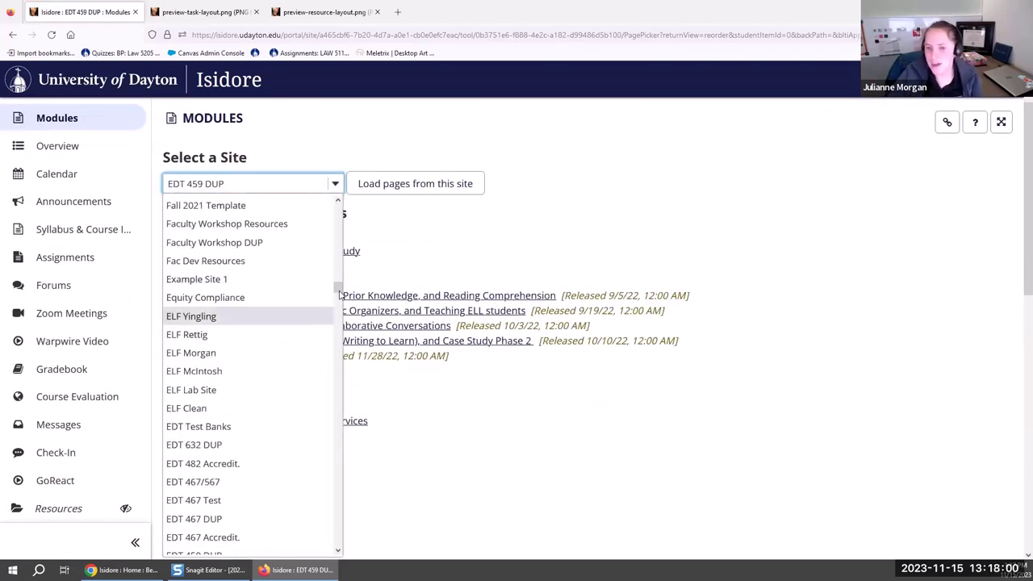
scroll(307, 323, down, 5)
scroll(242, 387, up, 2)
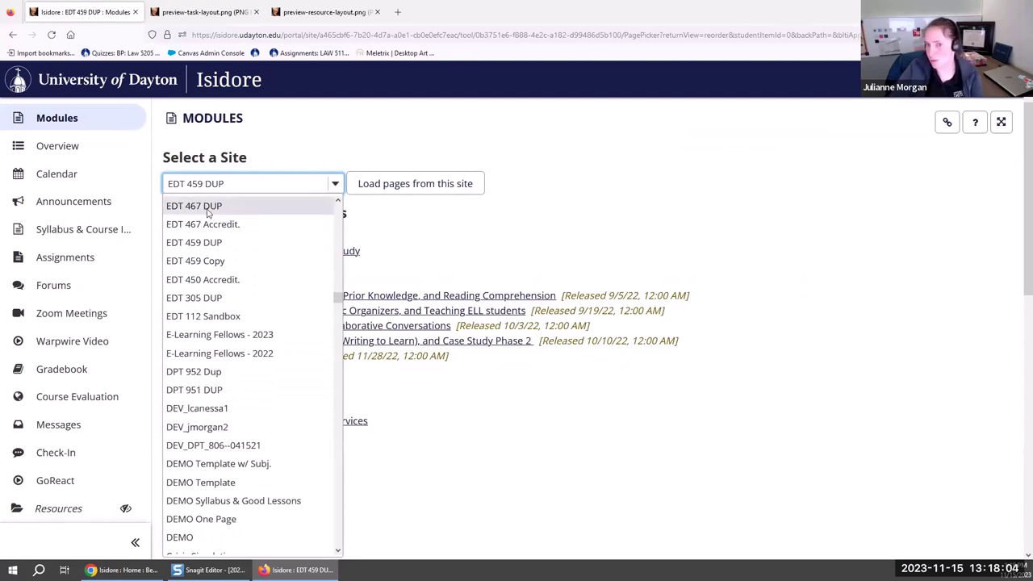
click(209, 209)
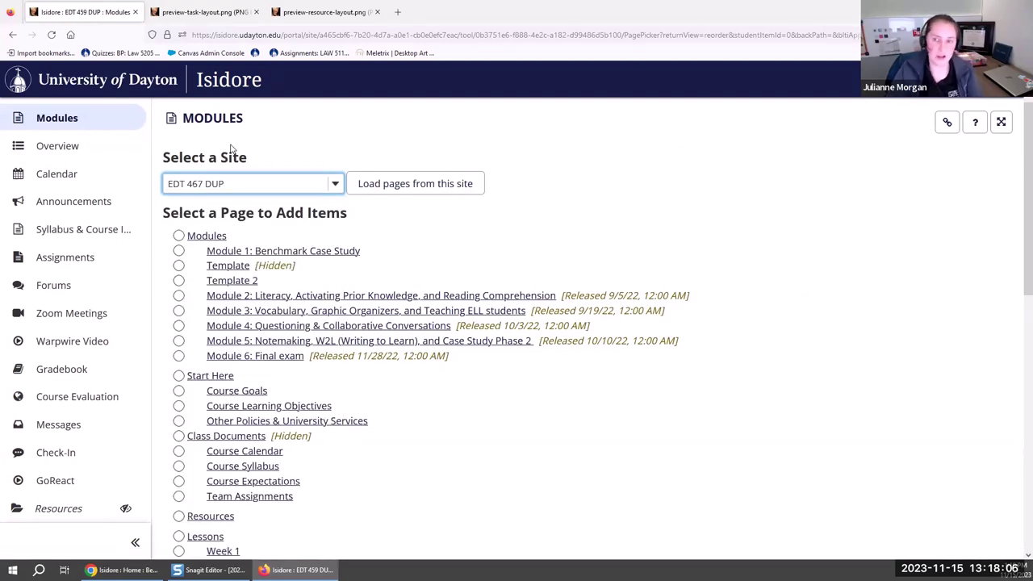
click(435, 193)
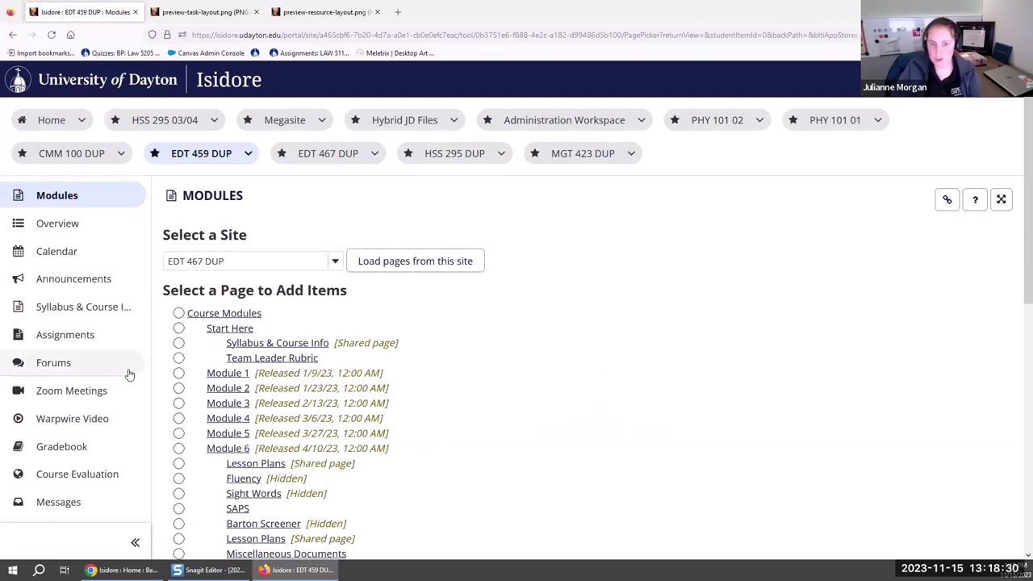
Select the EDT 467 DUP page "Module 2" as the source of the items to add
click(179, 391)
scroll(560, 336, down, 6)
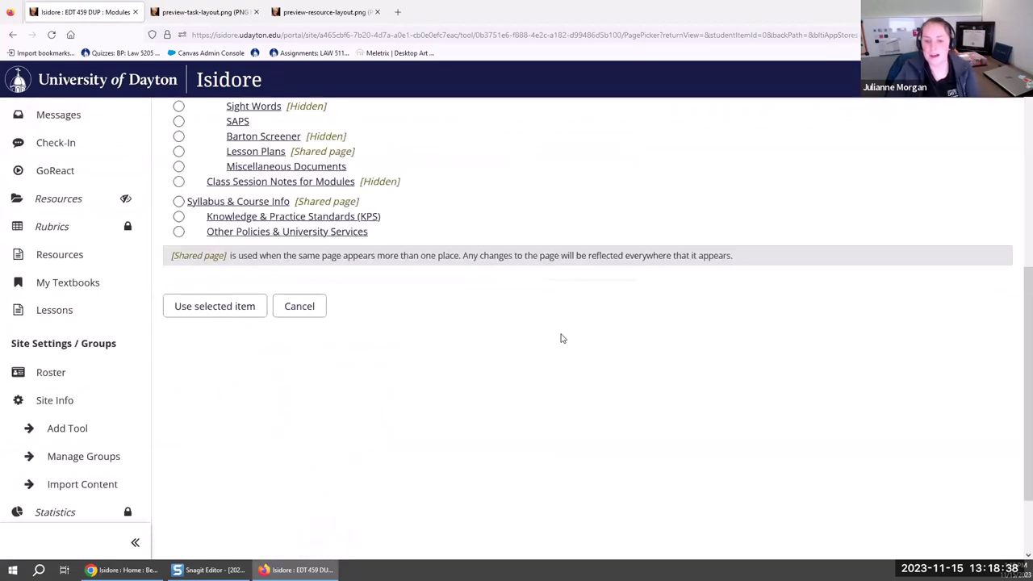
scroll(223, 256, up, 5)
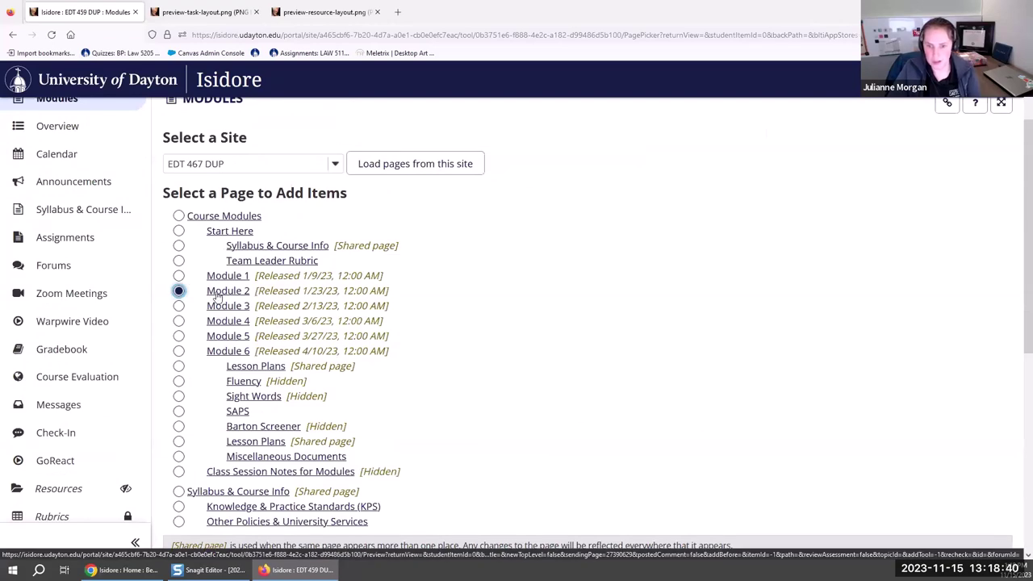
scroll(184, 295, down, 5)
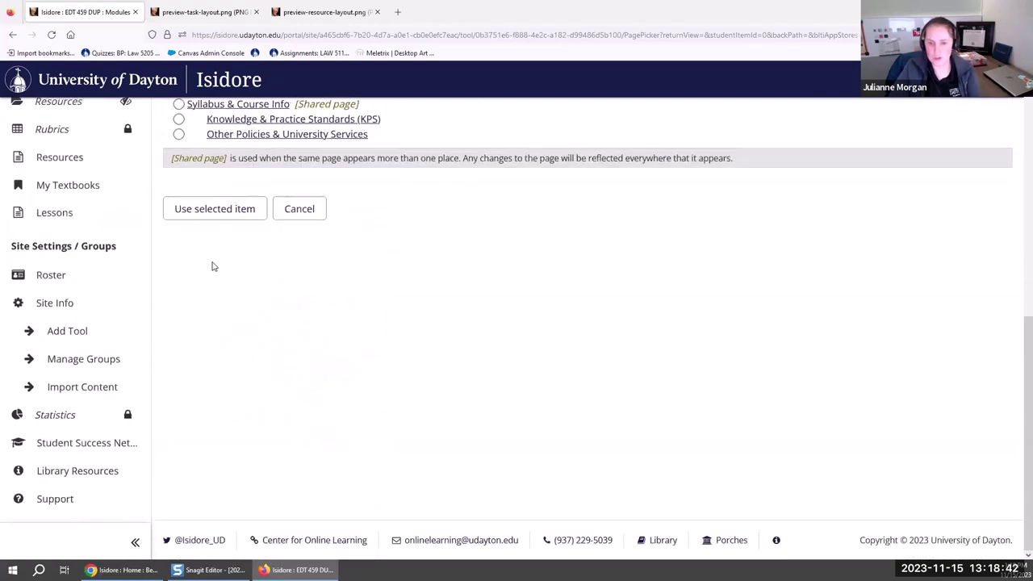
click(215, 212)
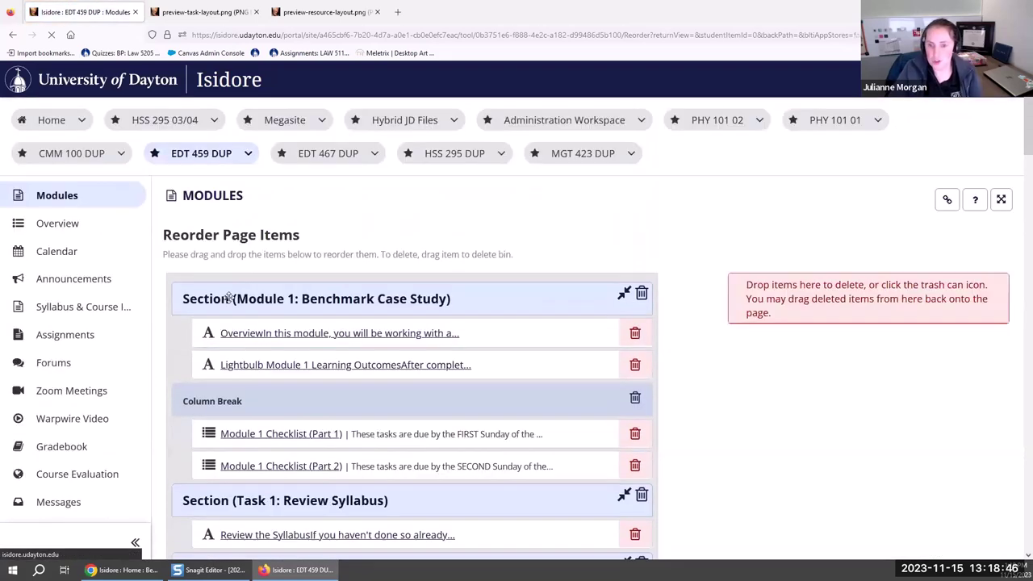
Review the incoming items listed after Module 1's own content and save them to the page in that order
scroll(243, 339, down, 3)
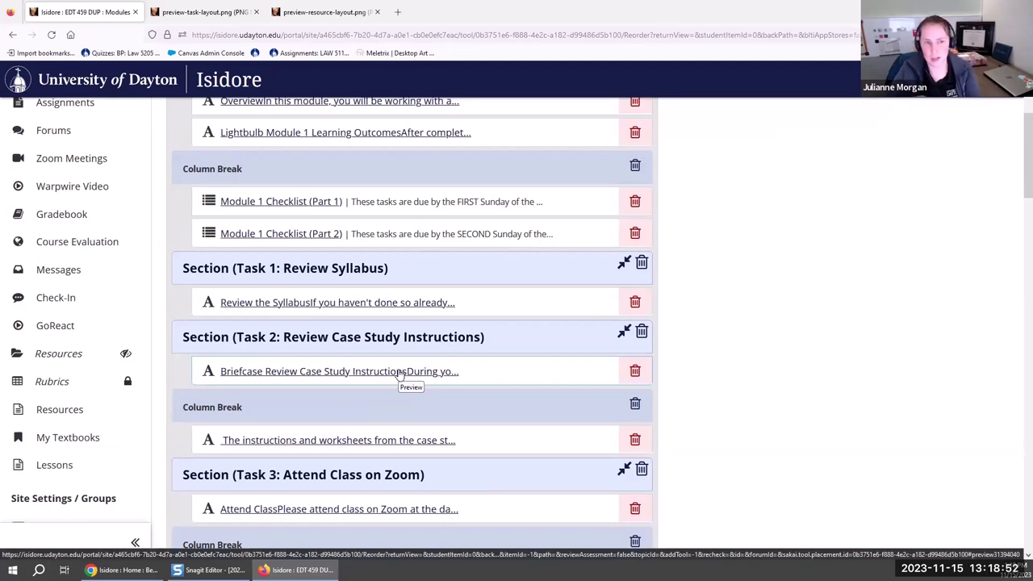
scroll(363, 348, down, 8)
scroll(326, 328, down, 2)
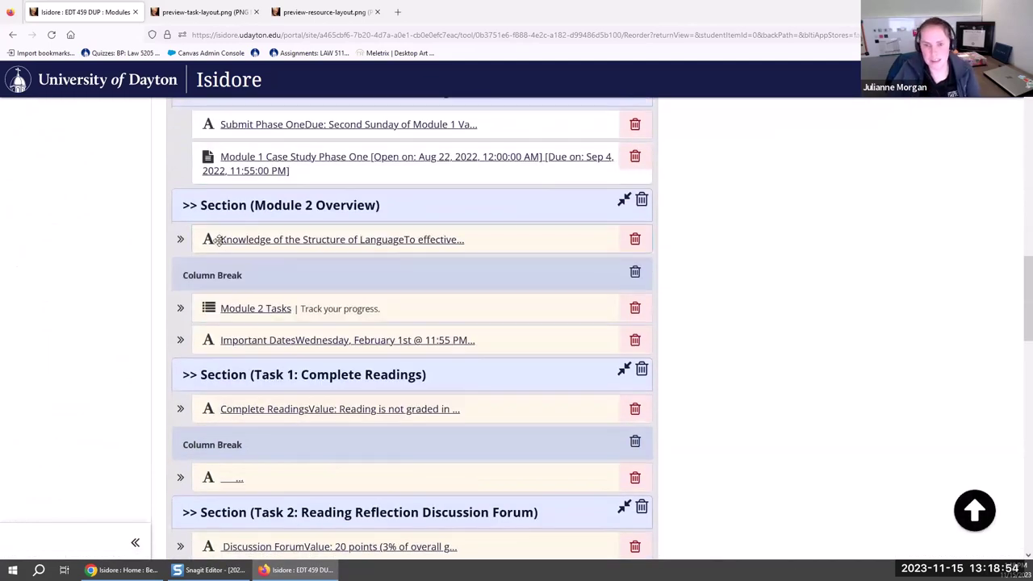
scroll(486, 383, down, 10)
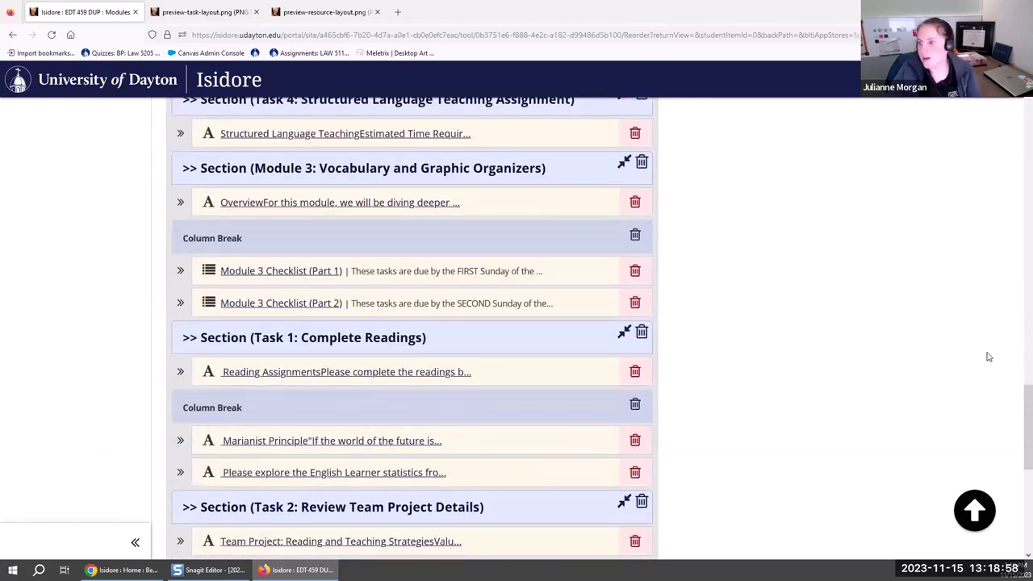
drag(1015, 314, 1019, 240)
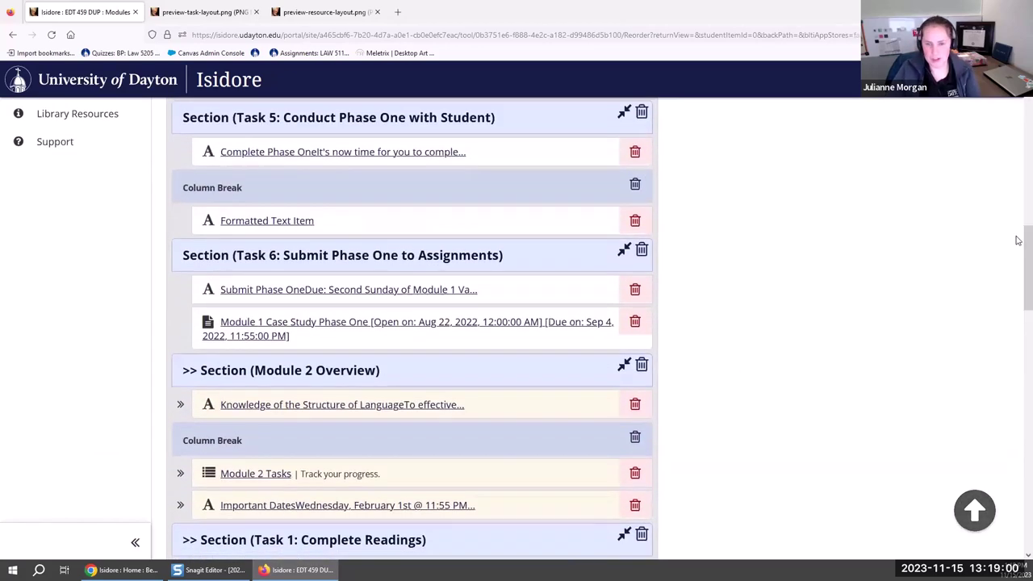
drag(1019, 323, 1019, 475)
scroll(291, 521, down, 4)
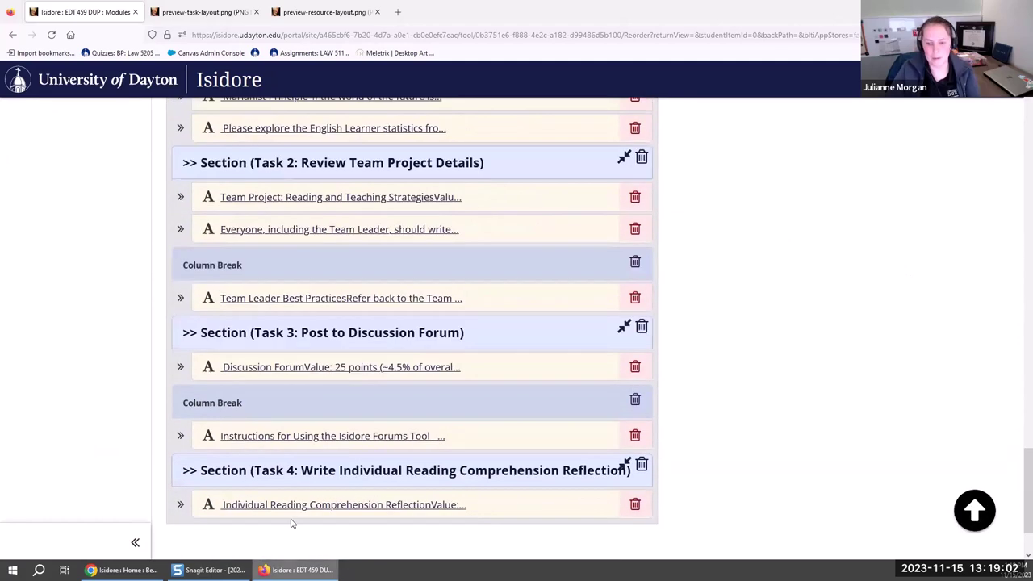
click(185, 484)
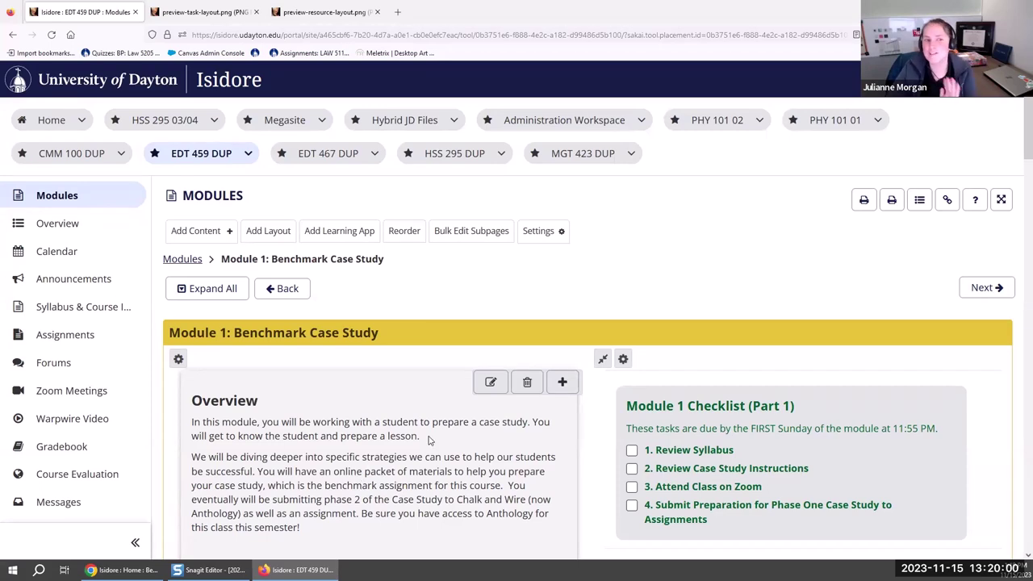
Compare the imported Module 2 sections with the original Module 1 sections and tasks on the page
scroll(328, 372, down, 9)
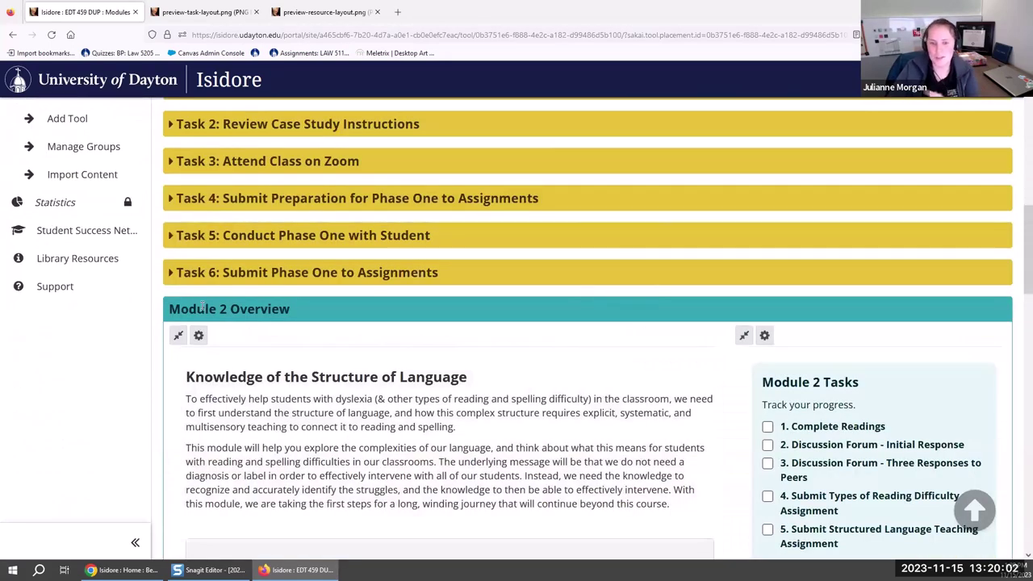
scroll(224, 216, up, 10)
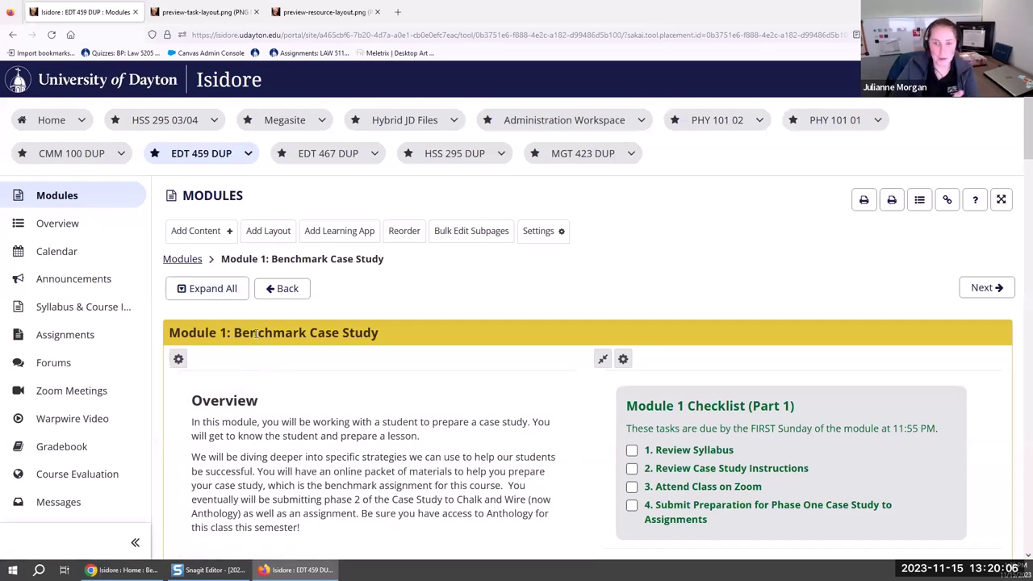
scroll(255, 334, down, 10)
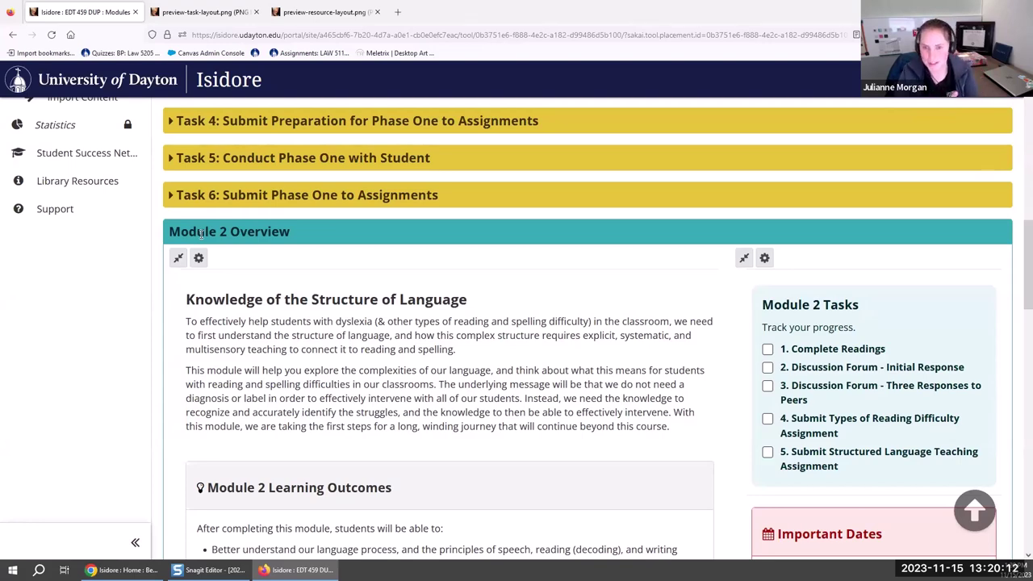
scroll(397, 247, down, 3)
scroll(574, 288, up, 3)
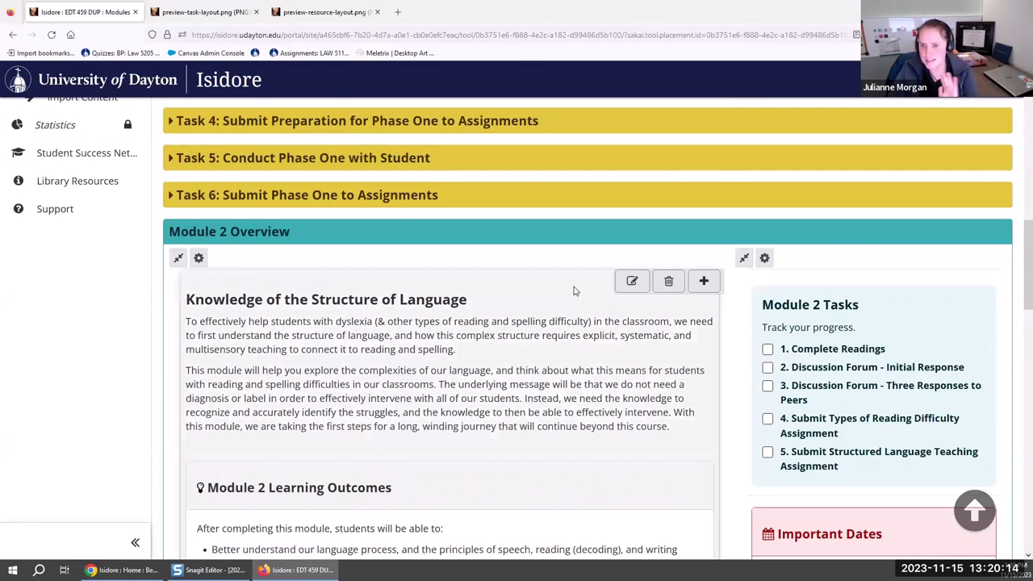
scroll(243, 226, down, 8)
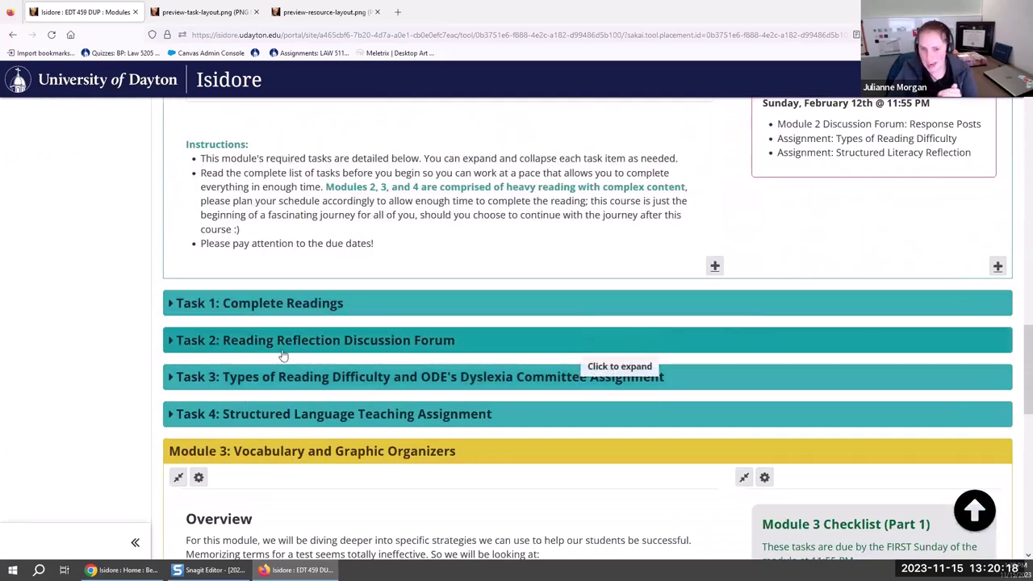
Expand the imported "Task 3: Types of Reading Difficulty and ODE's Dyslexia Committee Assignment" section, review its links and test the rubric link
click(253, 379)
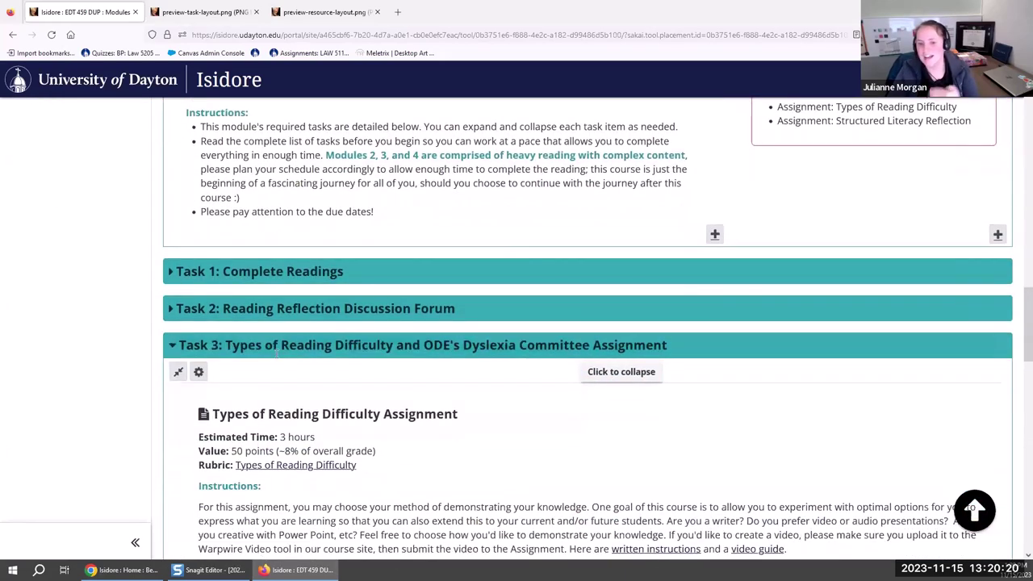
scroll(254, 379, down, 5)
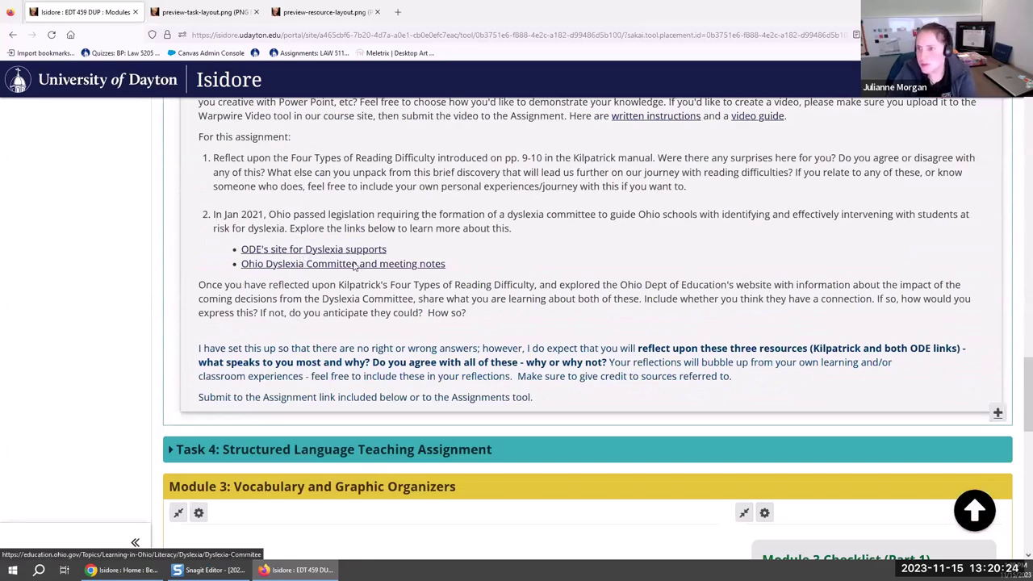
scroll(735, 142, up, 2)
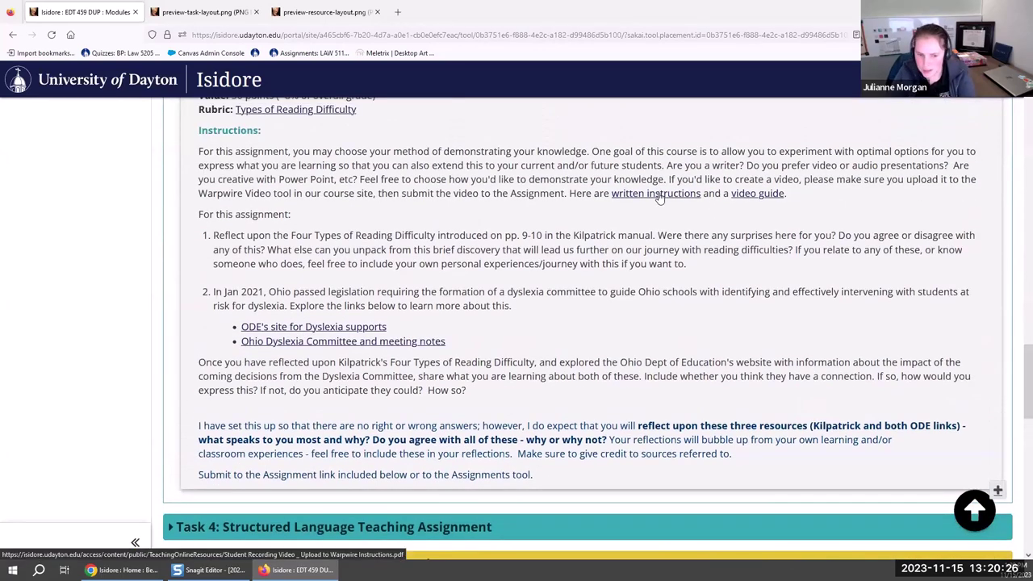
scroll(660, 197, up, 6)
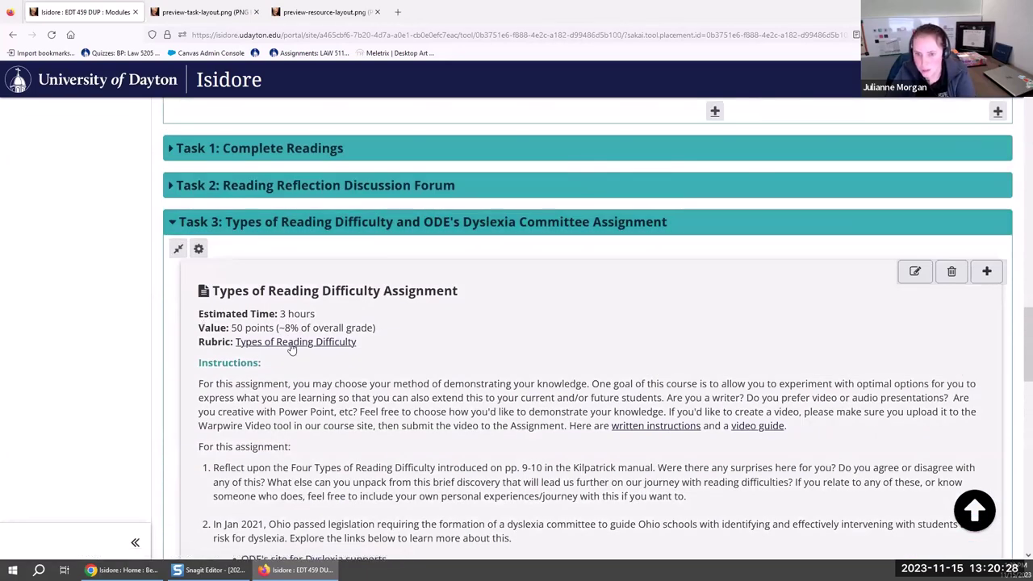
click(292, 345)
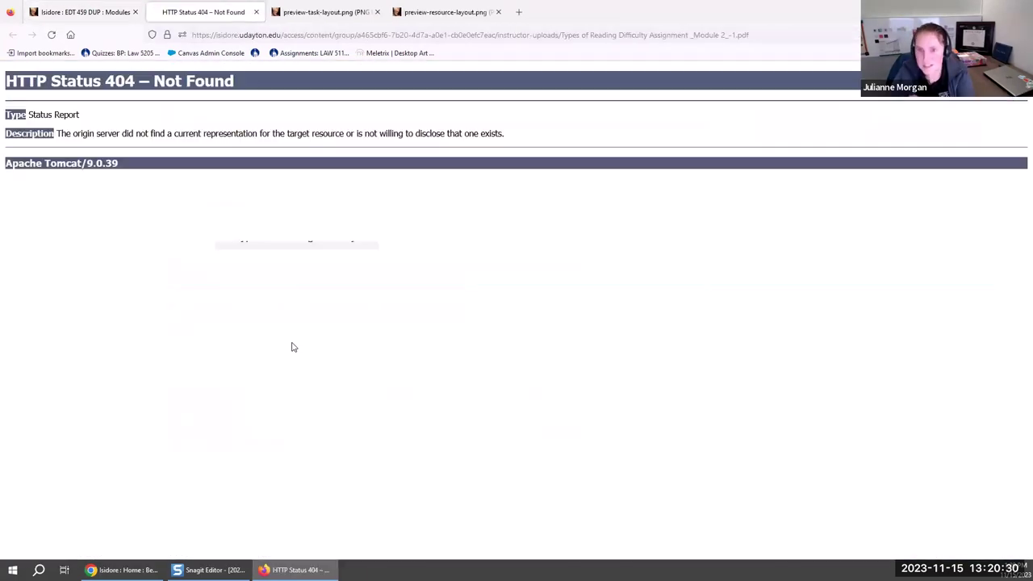
triple_click(251, 97)
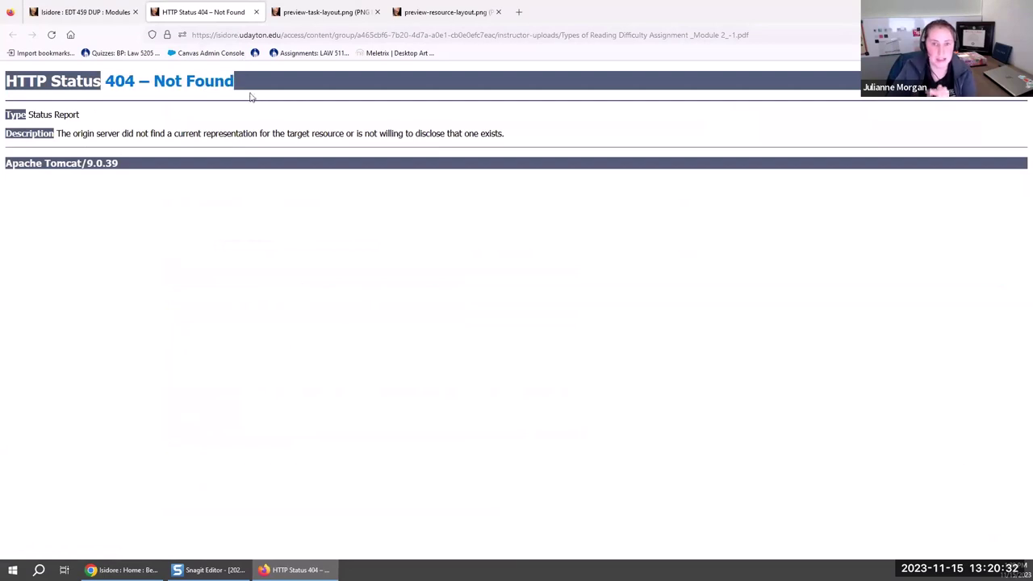
Leave the rubric link test and go from the Module 1 page back to the main Modules page
key(ctrl+shift+Tab)
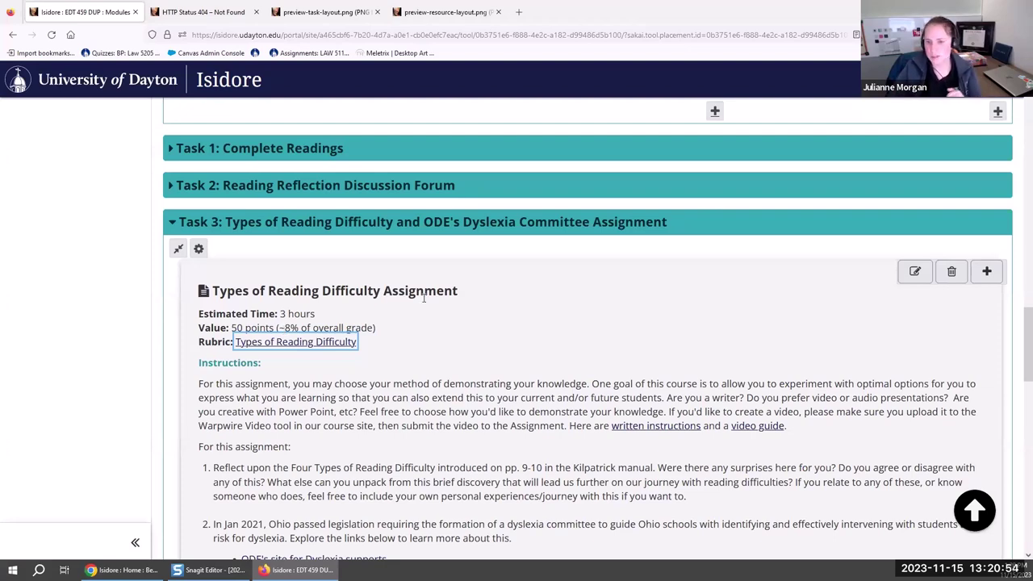
click(369, 352)
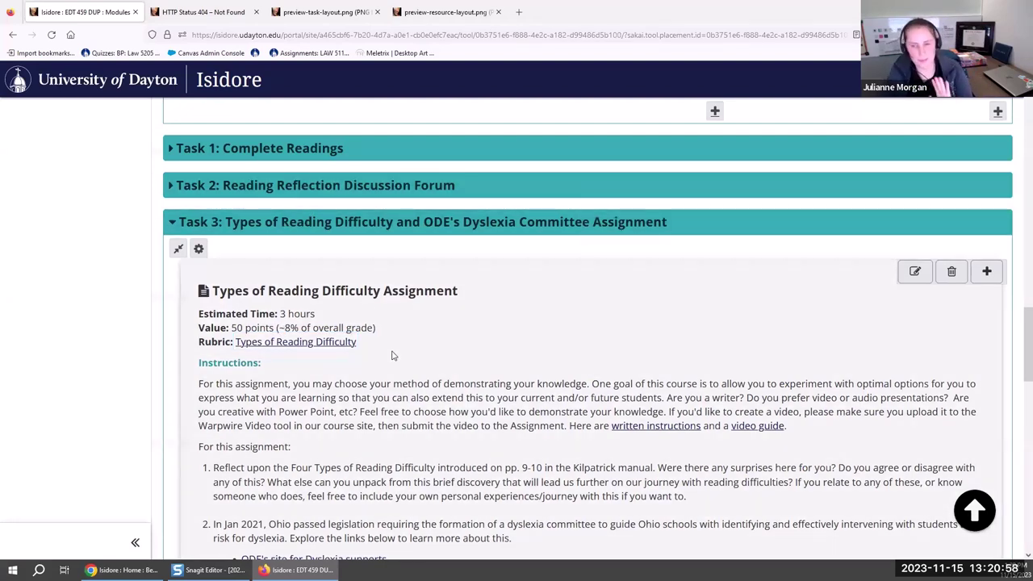
scroll(902, 206, up, 10)
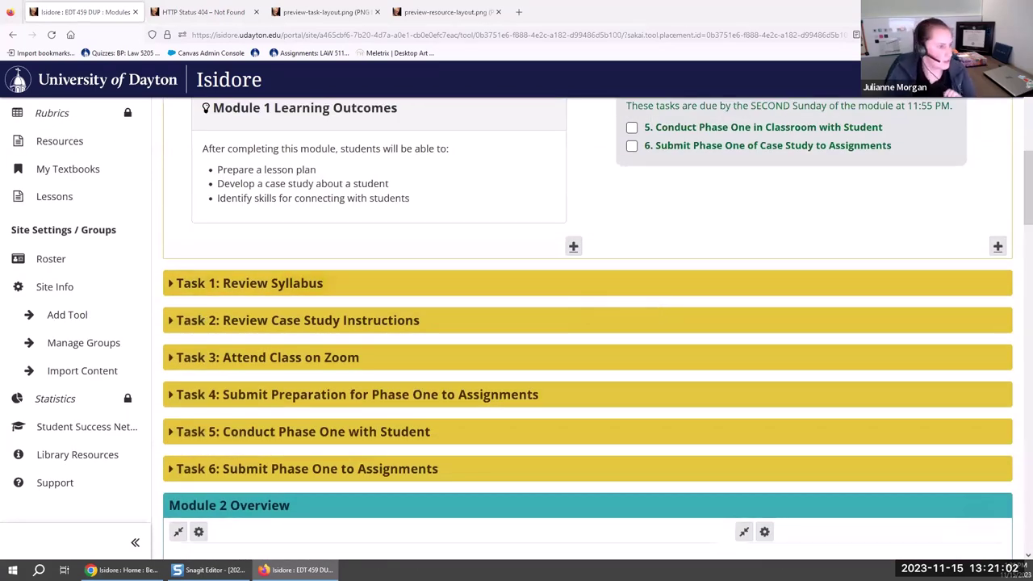
scroll(226, 242, down, 4)
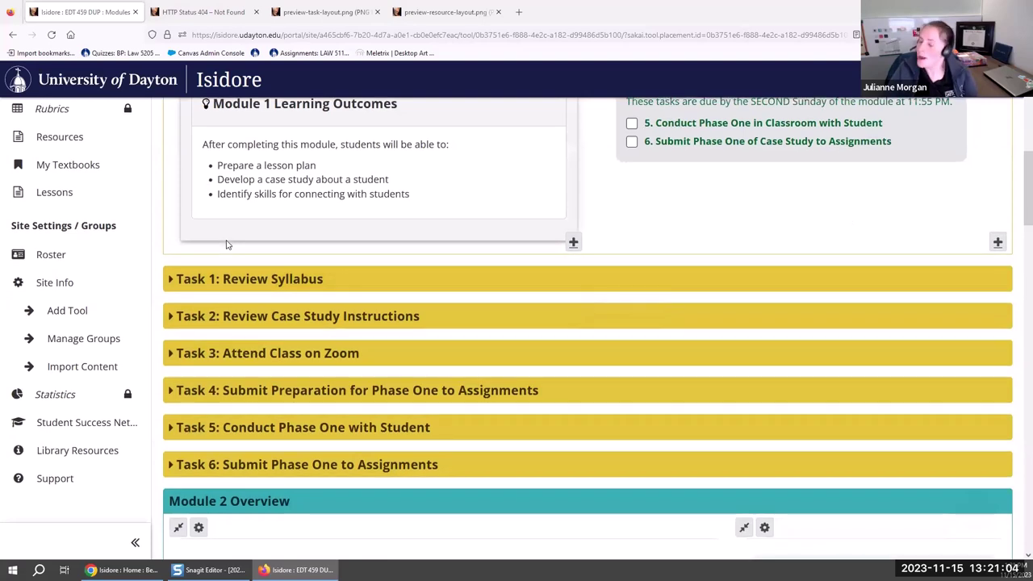
scroll(246, 215, up, 10)
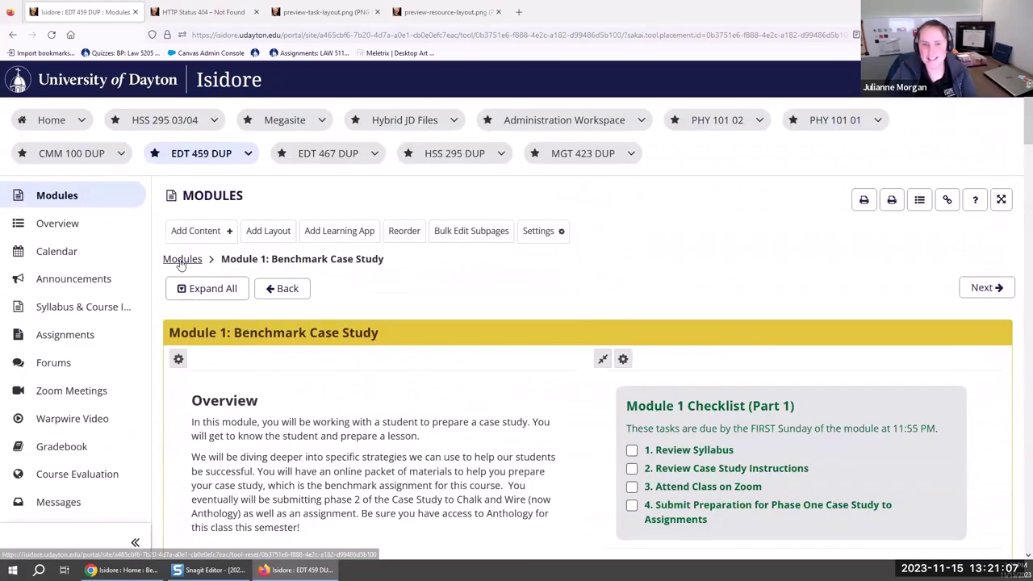
click(181, 260)
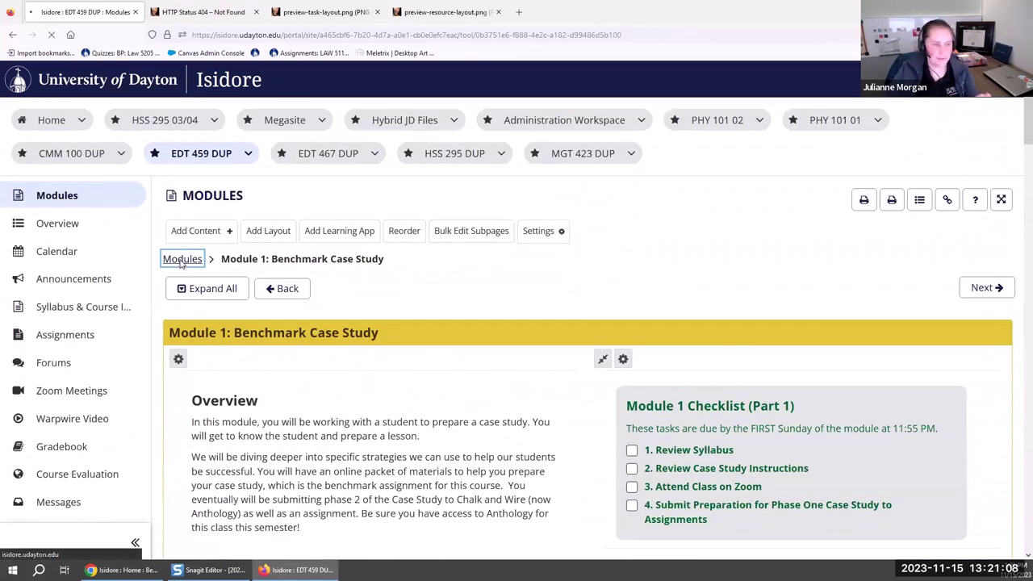
Open the "Module 3: Vocabulary, Graphic Organizers, and Teaching ELL students" page from the main Modules page
scroll(246, 299, down, 1)
scroll(246, 299, down, 10)
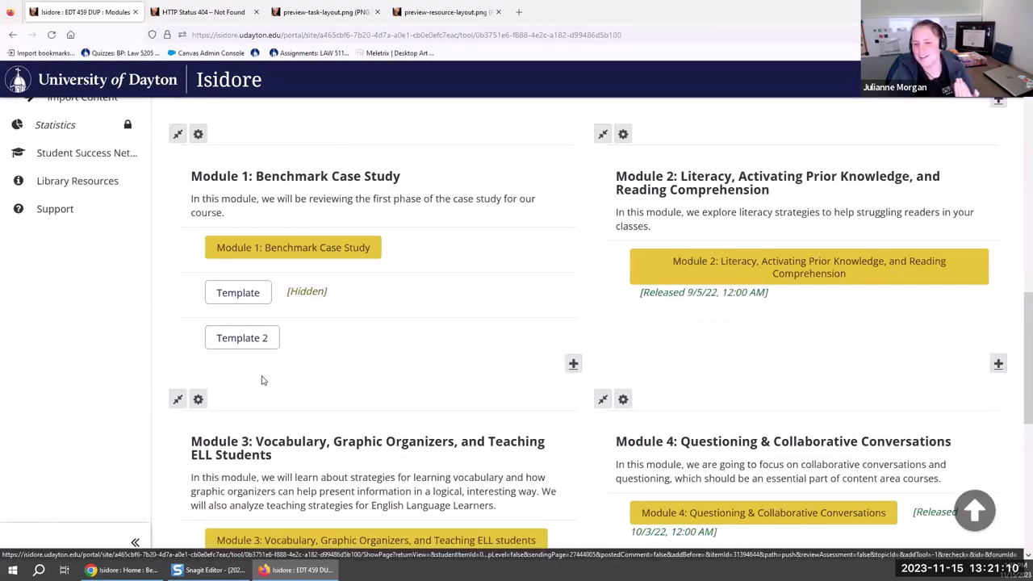
scroll(277, 372, down, 4)
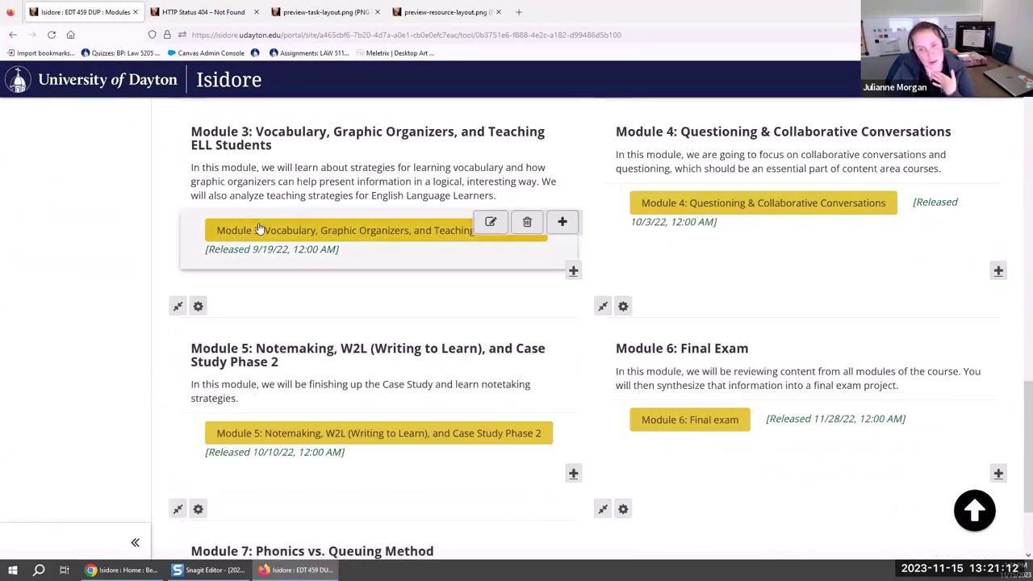
click(252, 236)
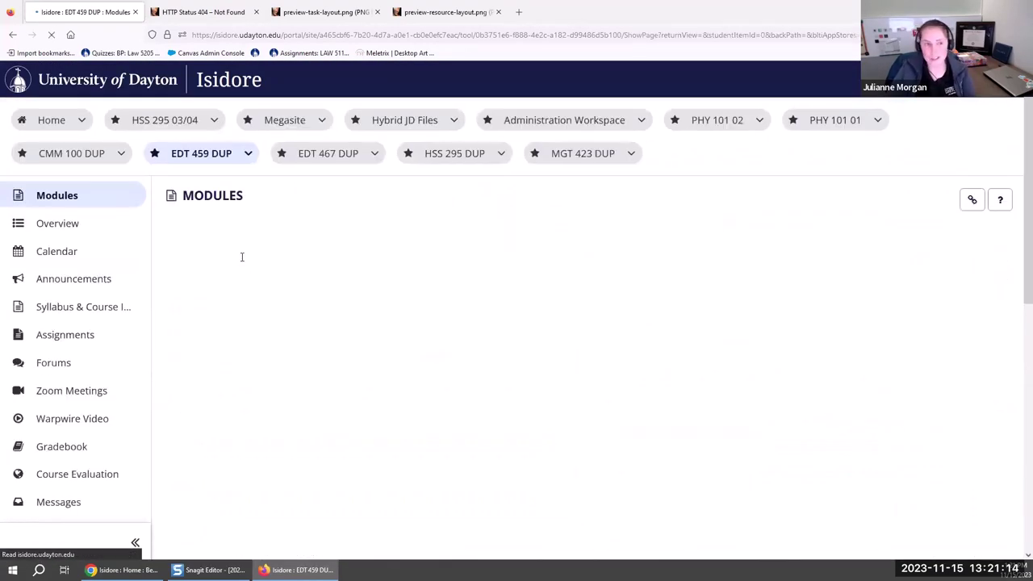
Examine the Module 3 overview, its instructor insight message with photo, the learning outcomes and the checklists
scroll(407, 209, down, 5)
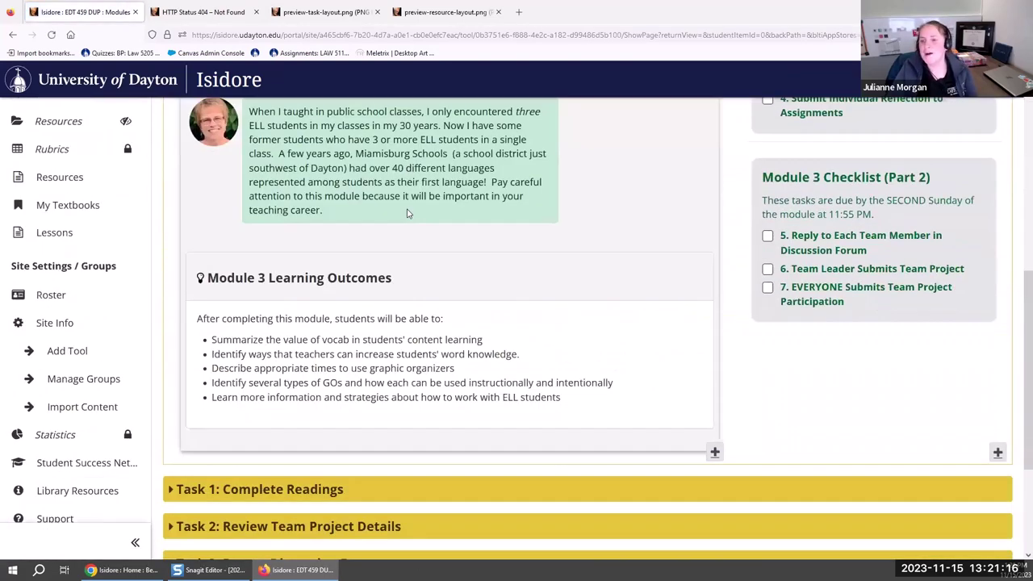
scroll(170, 348, up, 1)
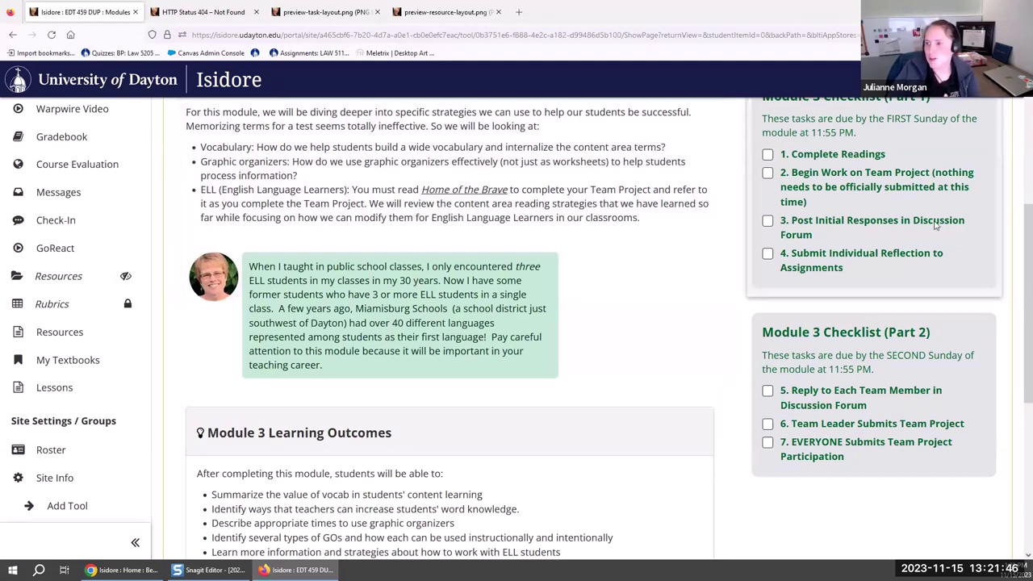
scroll(847, 279, down, 5)
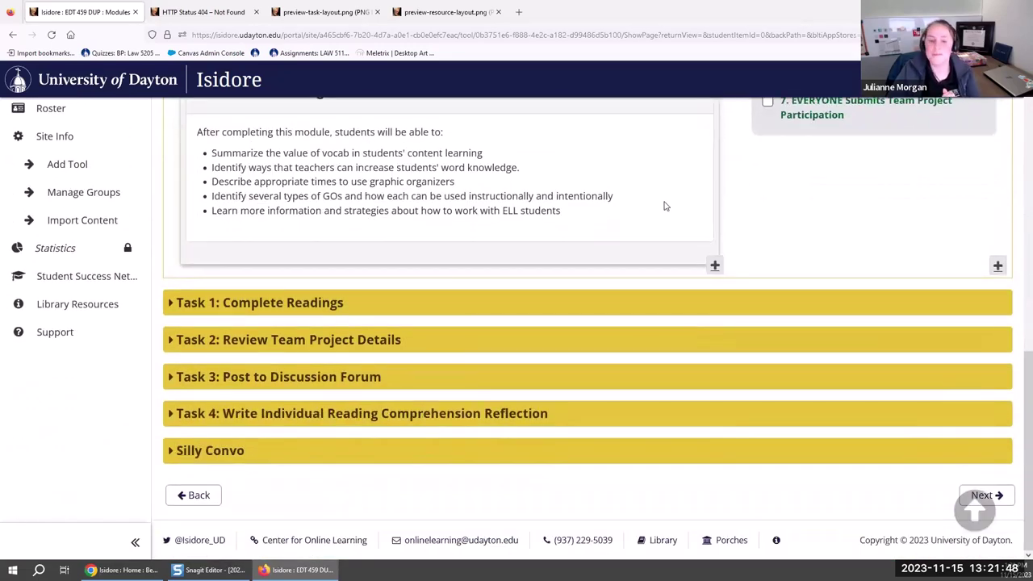
scroll(311, 247, up, 5)
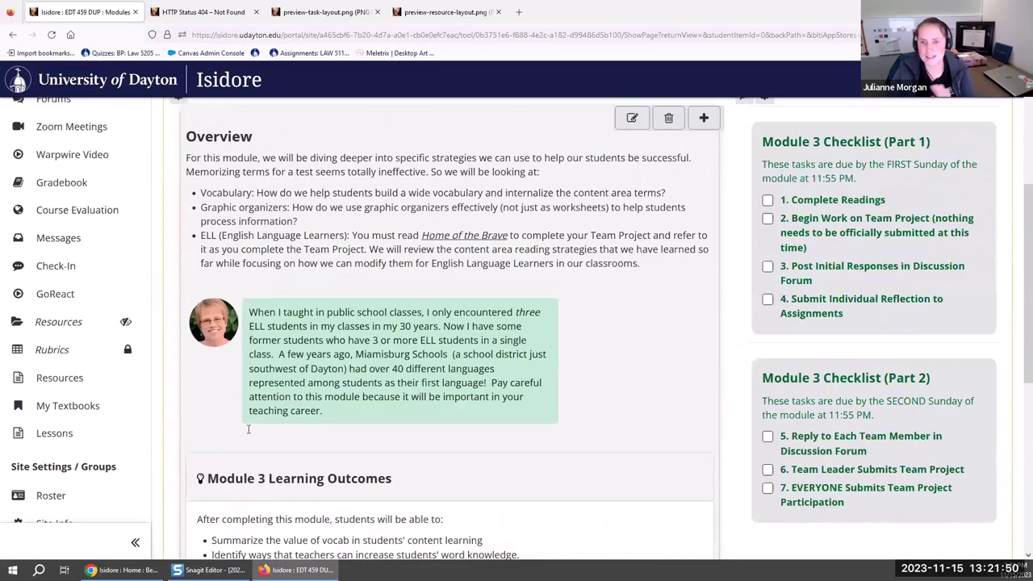
scroll(250, 406, down, 1)
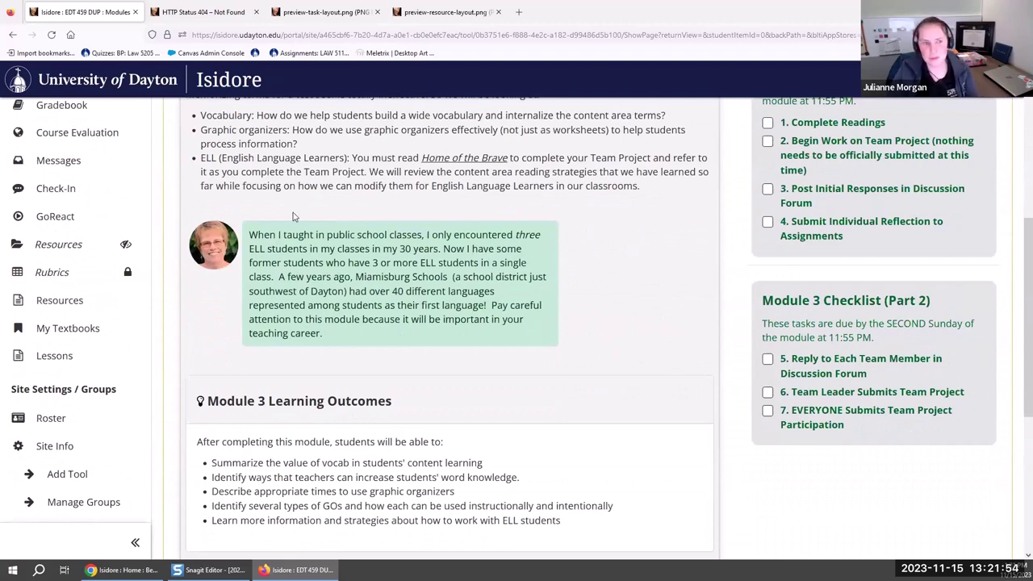
scroll(293, 213, down, 5)
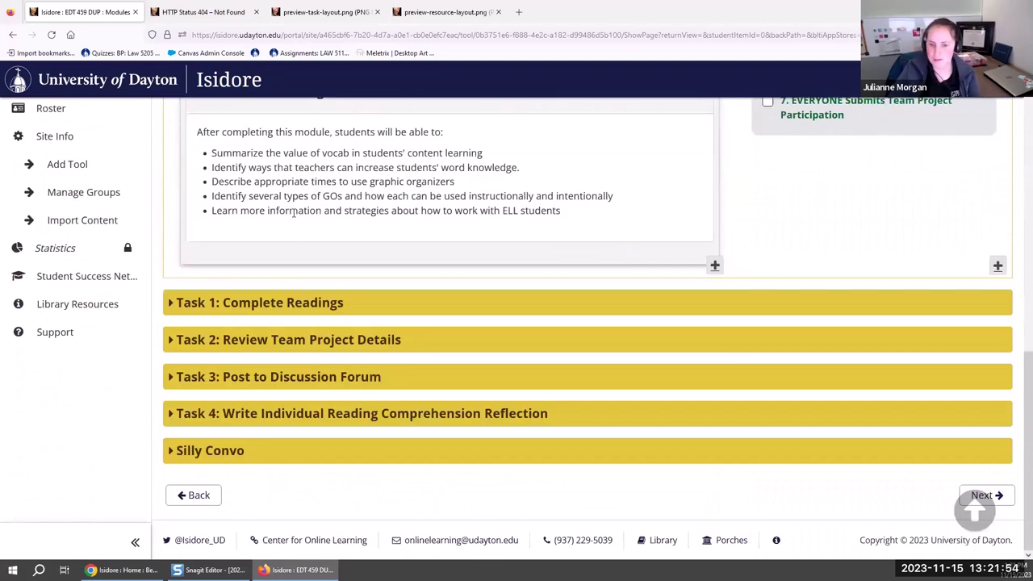
Expand the Silly Convo section and compare its back-and-forth message boxes with the instructor insight in the overview
click(232, 454)
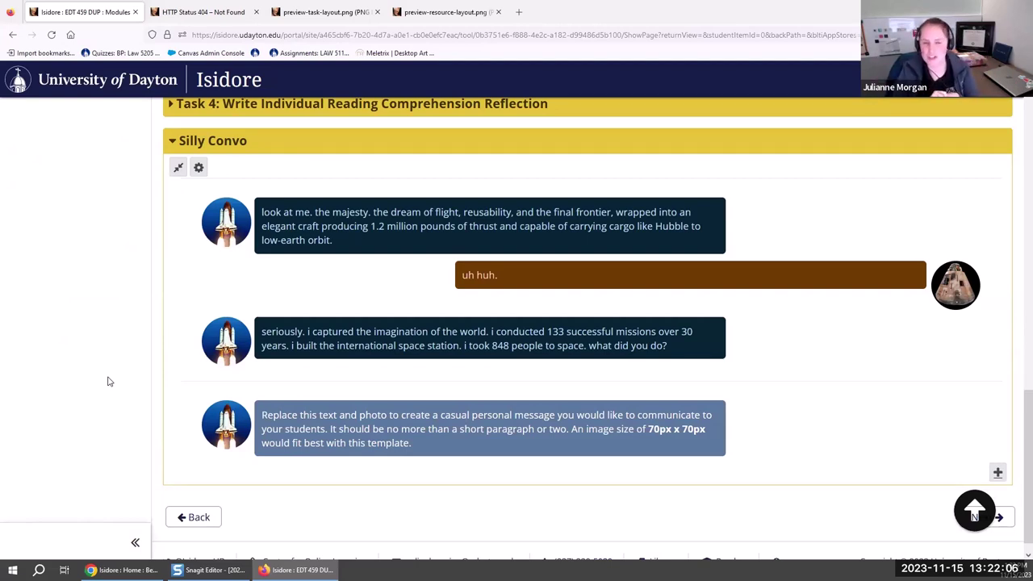
mouse_move(273, 242)
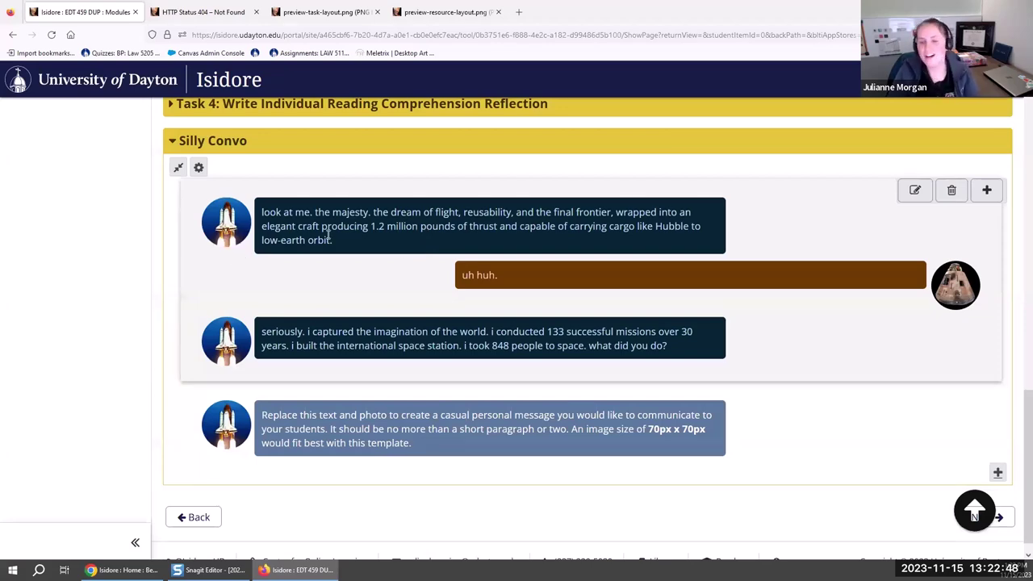
scroll(348, 206, up, 10)
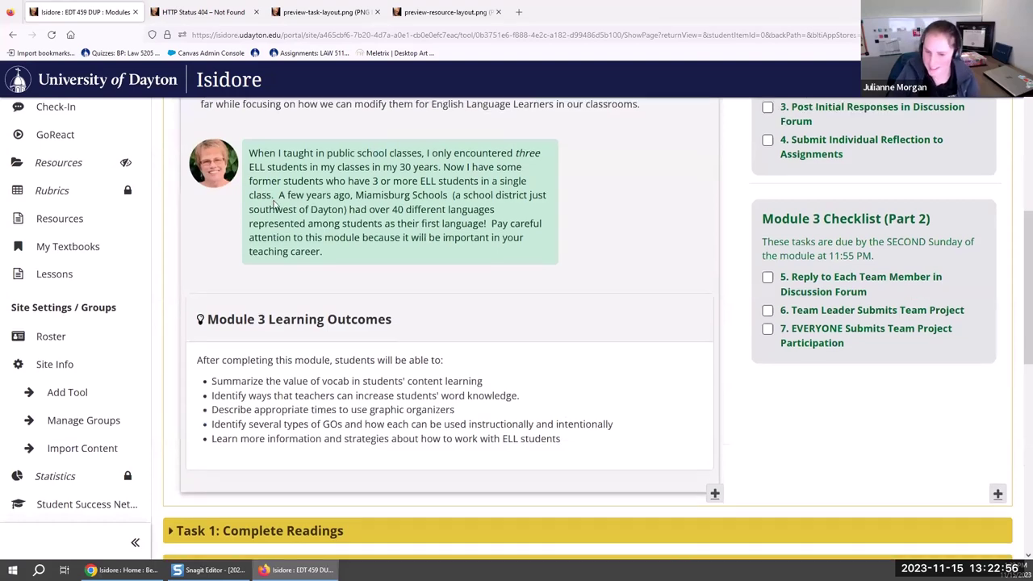
scroll(275, 202, down, 4)
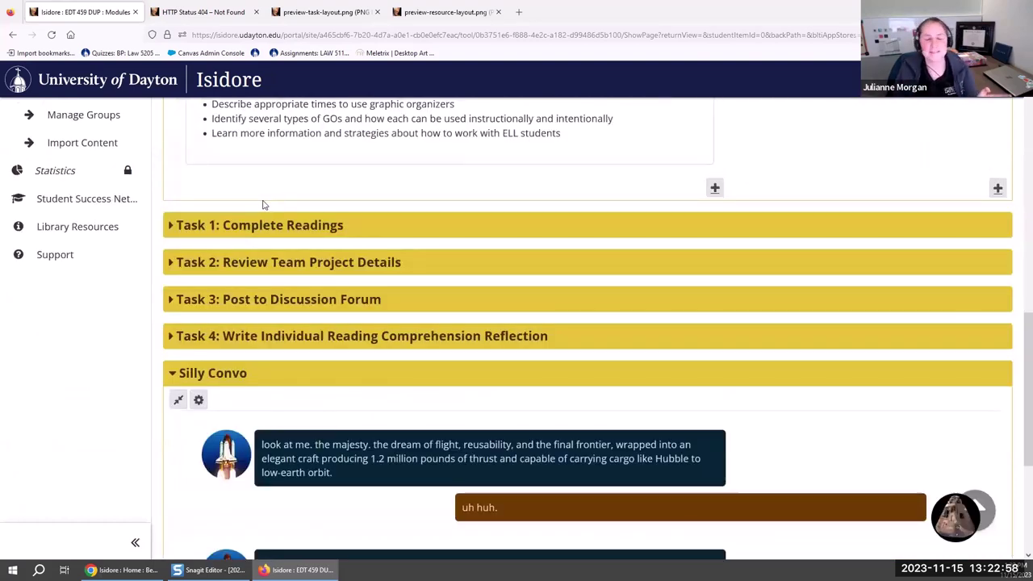
mouse_move(618, 440)
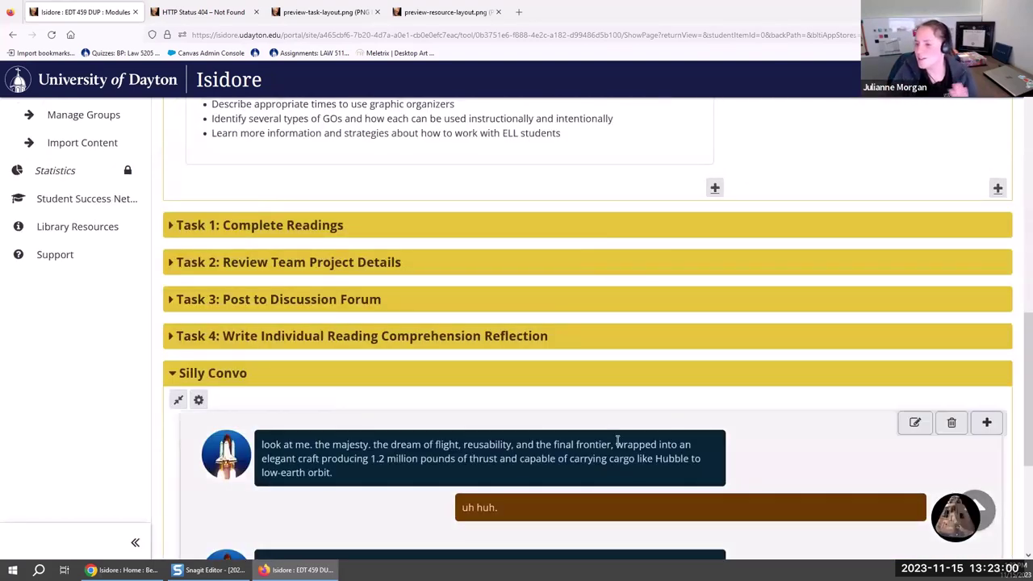
Add a new text item above the first Silly Convo item and insert the Instructor Insight Reply content template
scroll(927, 440, down, 1)
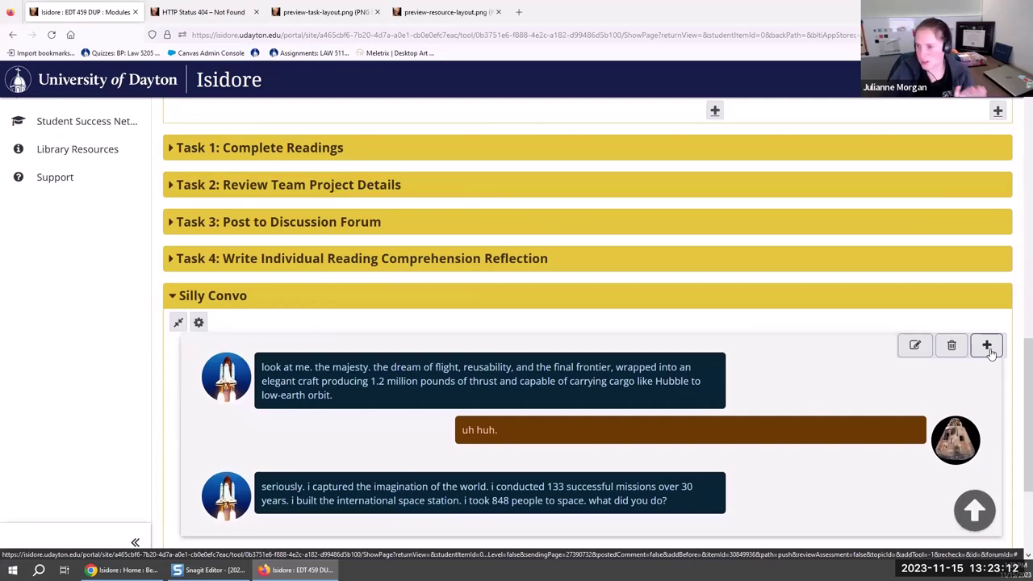
click(988, 345)
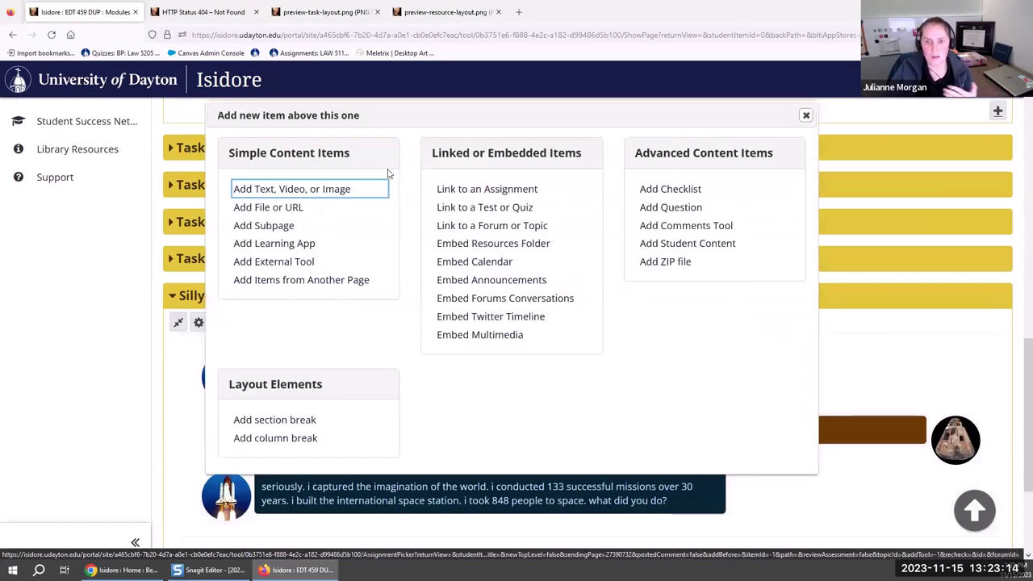
click(337, 193)
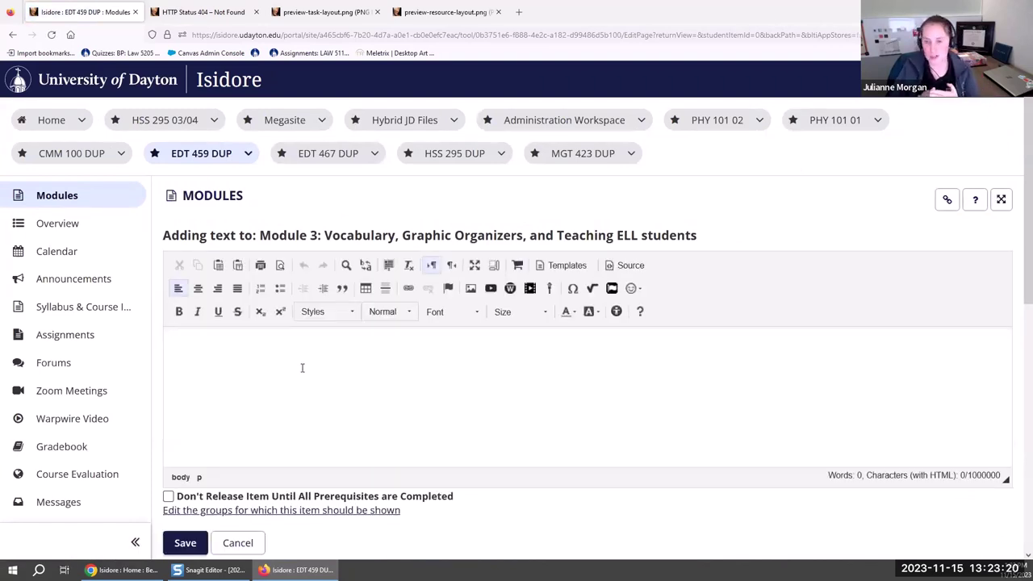
click(545, 270)
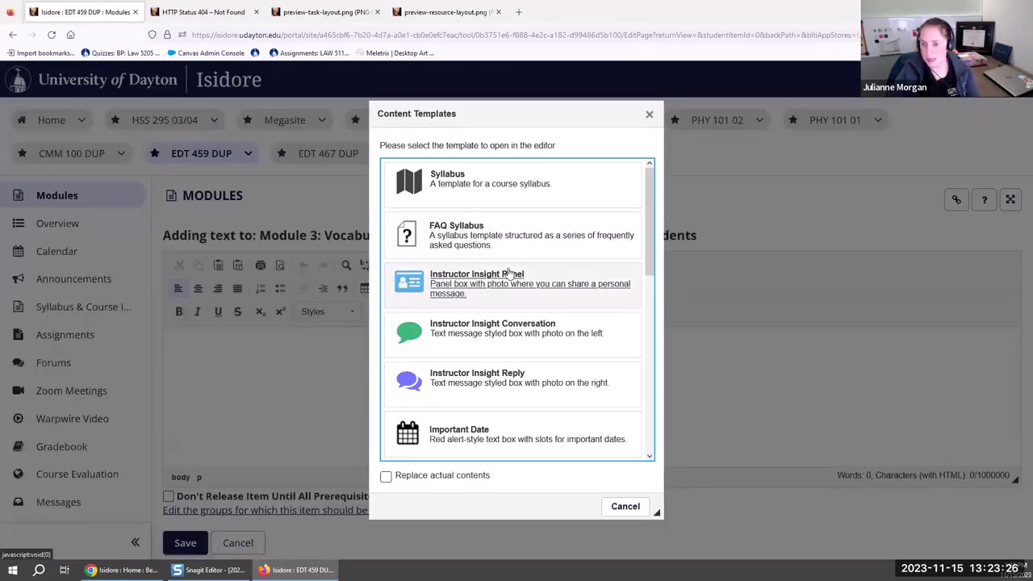
scroll(509, 273, down, 1)
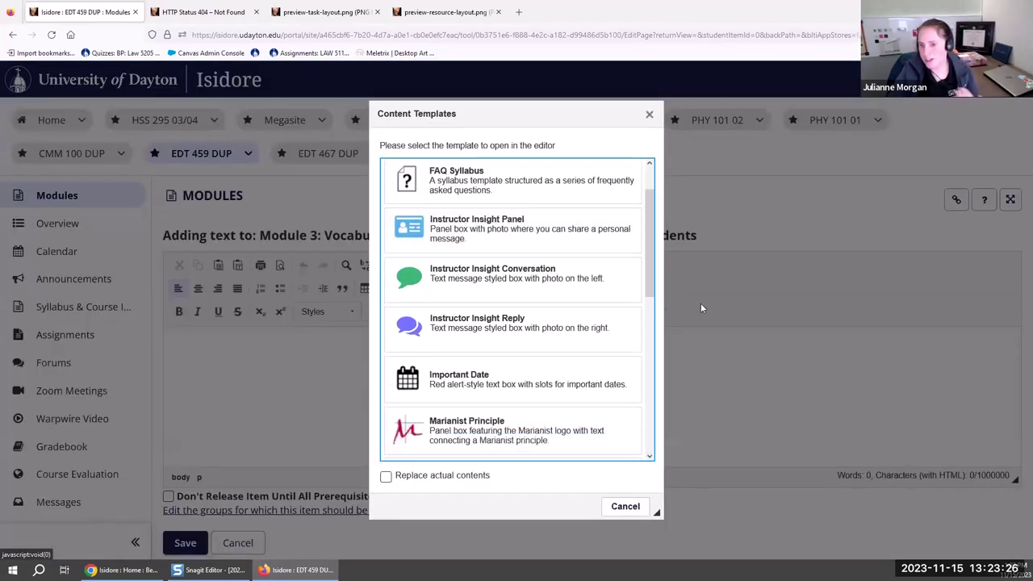
click(511, 281)
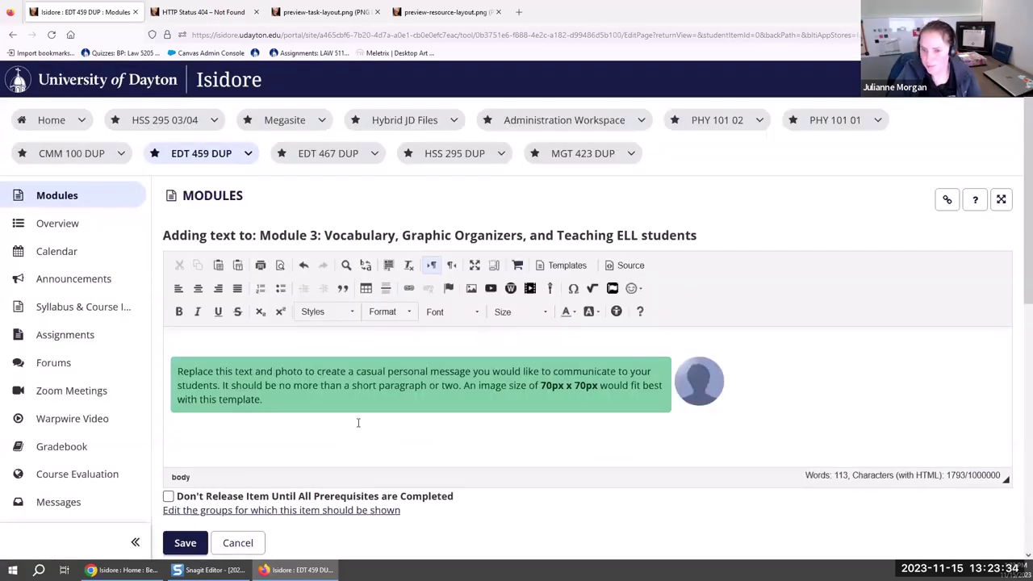
Replace the reply template's placeholder photo with the space shuttle image by changing its image URL
triple_click(252, 387)
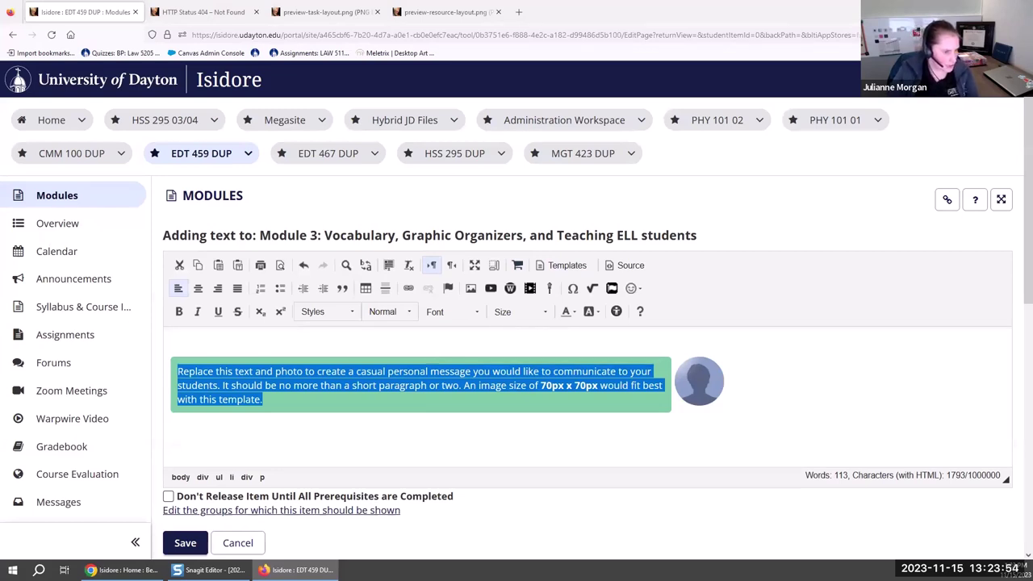
double_click(691, 380)
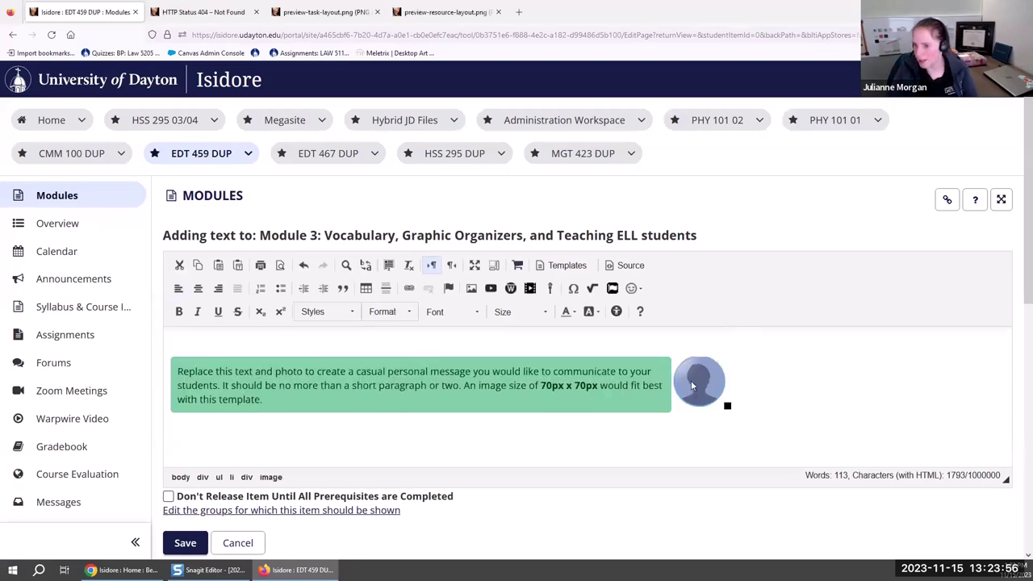
click(508, 269)
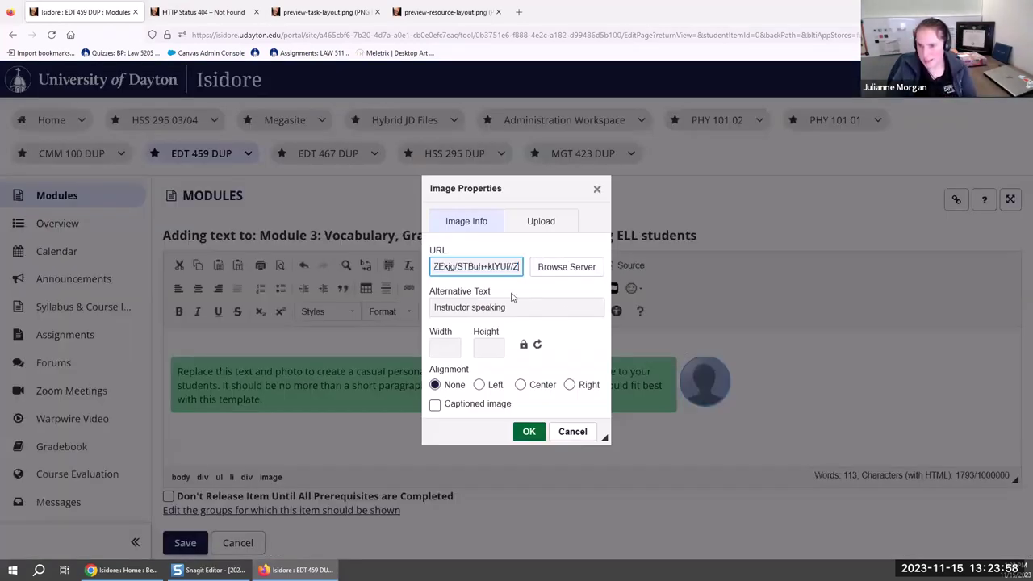
click(529, 432)
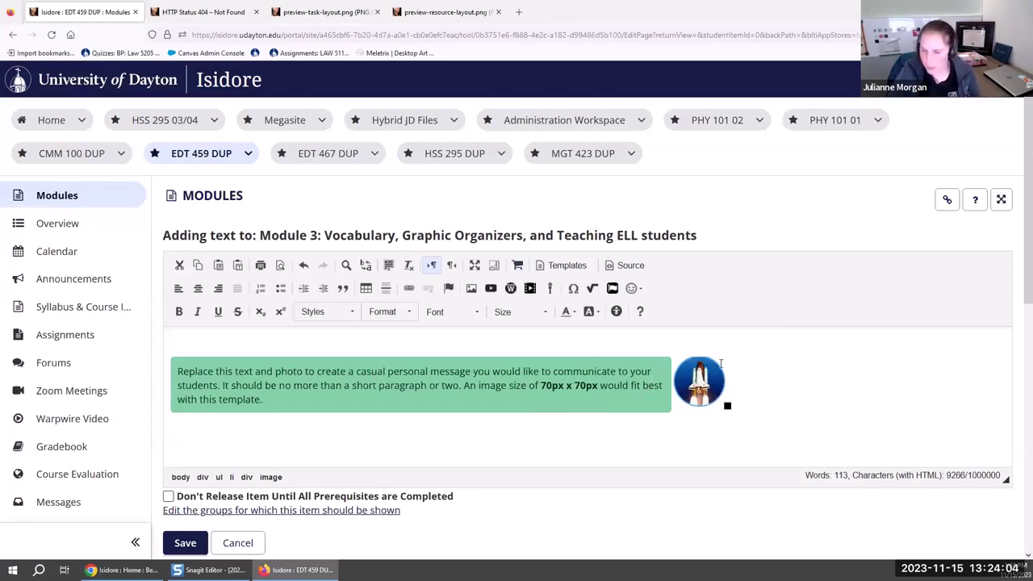
Show the item's HTML source, enlarge the editor and examine the CSS style block above the insight-section markup
click(632, 269)
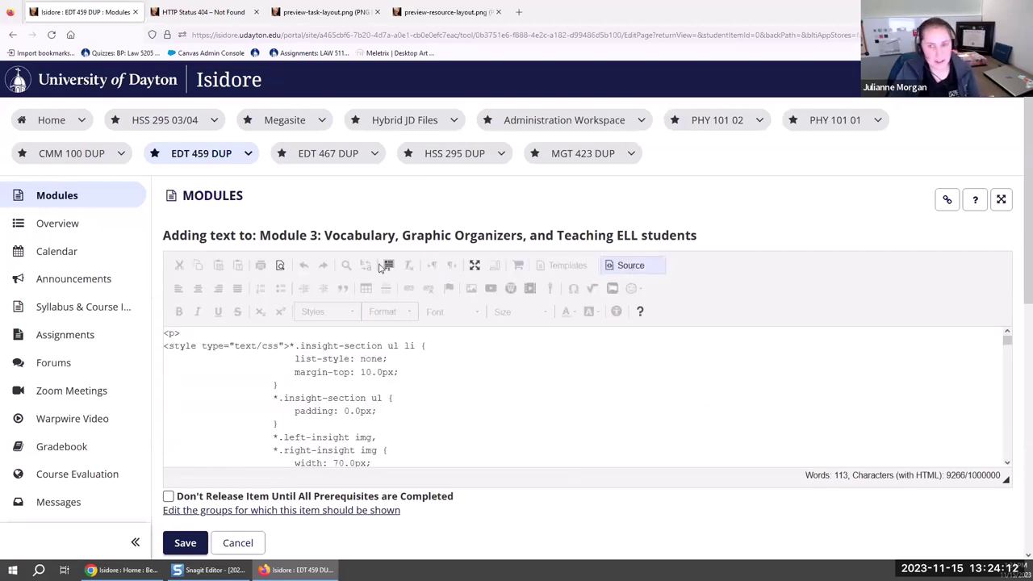
scroll(961, 220, down, 4)
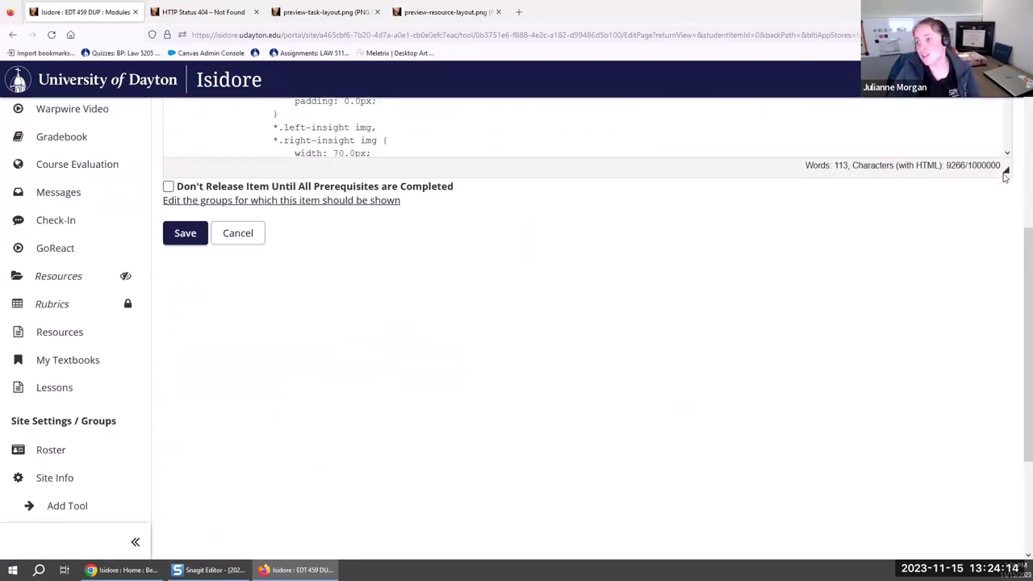
drag(1005, 172, 1007, 313)
scroll(1018, 255, up, 1)
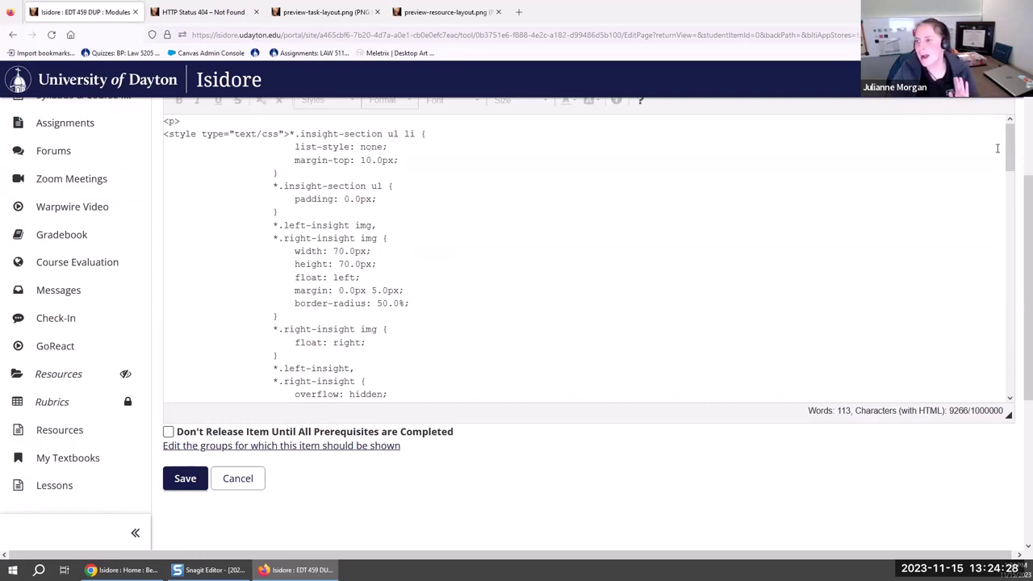
drag(186, 134, 387, 318)
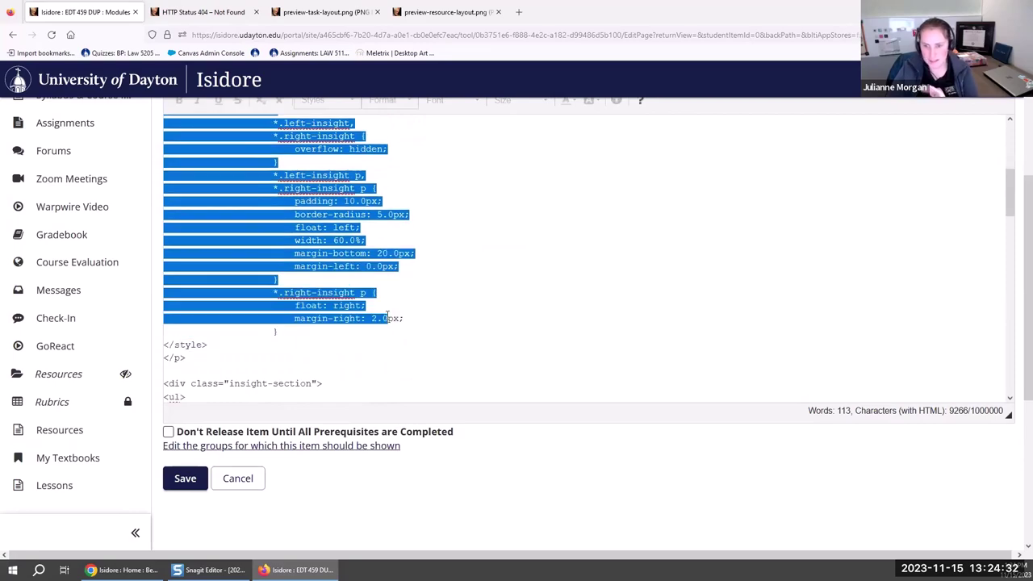
click(487, 216)
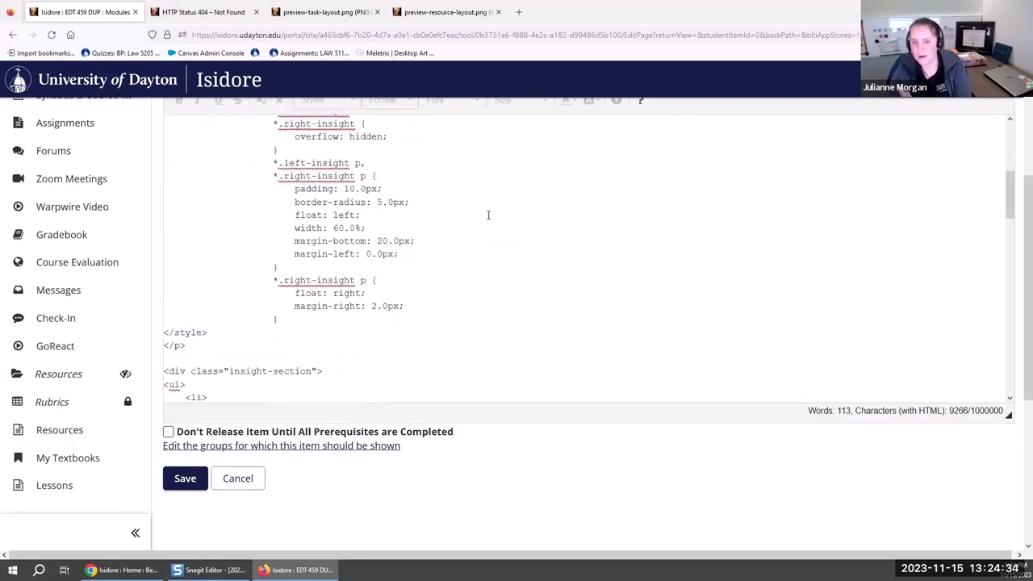
Locate the message paragraph below the encoded image data in the HTML source and set it apart with three blank lines
scroll(240, 276, down, 3)
scroll(240, 276, down, 10)
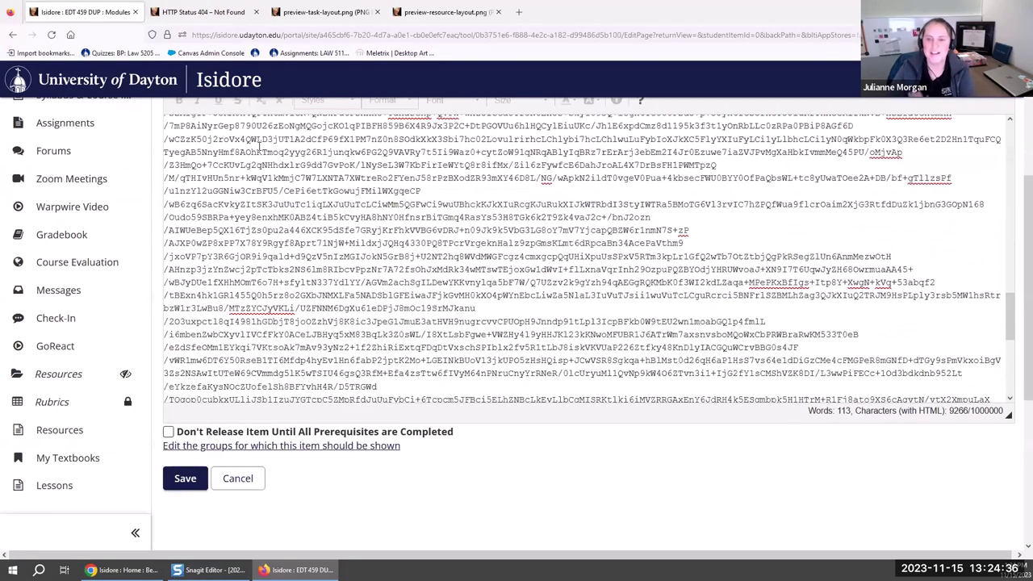
drag(257, 138, 320, 299)
click(321, 296)
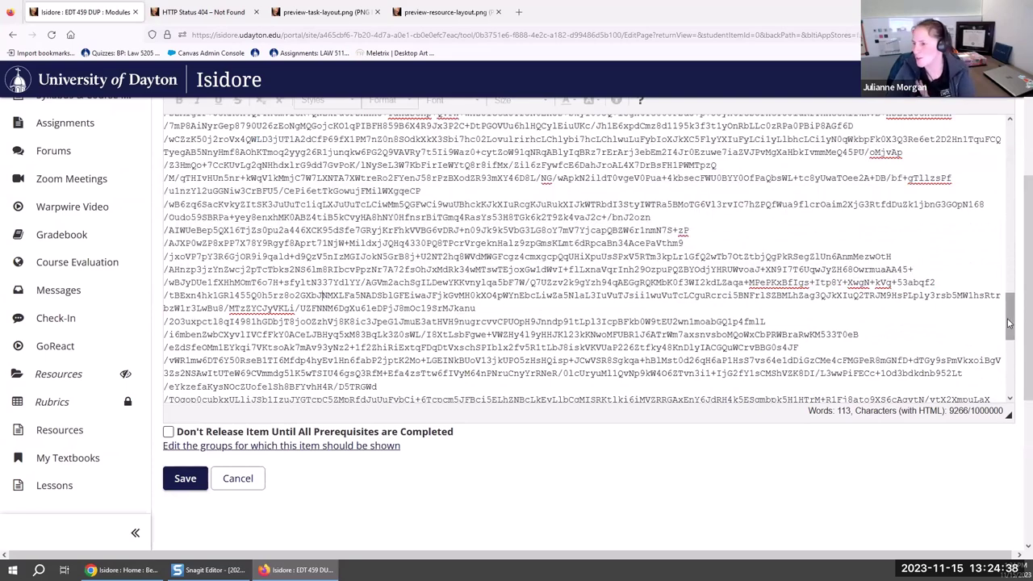
scroll(1013, 379, down, 2)
scroll(1014, 380, down, 4)
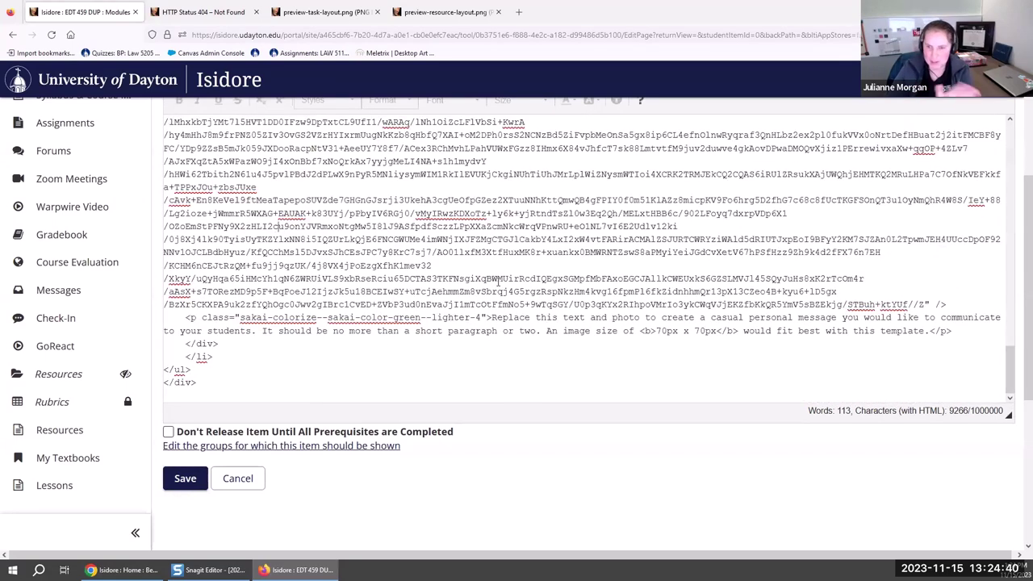
click(185, 317)
key(Return)
key(Return)
key(Return)
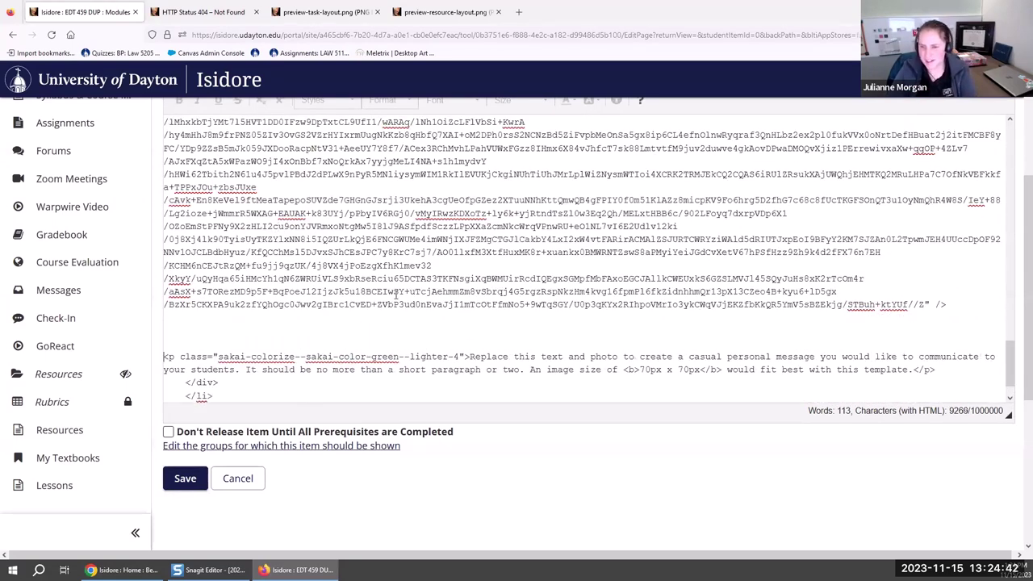
scroll(395, 319, down, 1)
scroll(390, 327, down, 1)
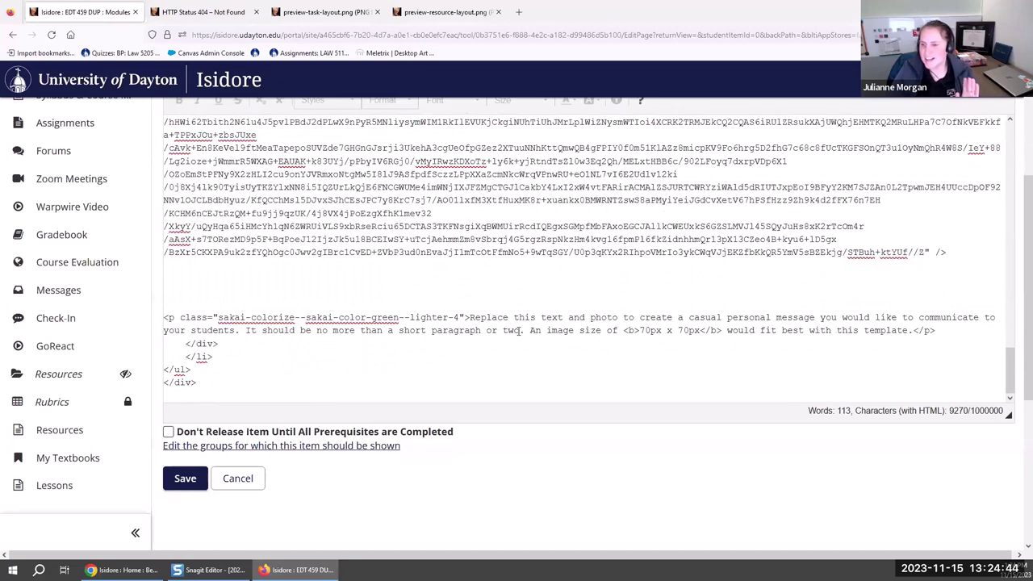
drag(509, 319, 517, 320)
double_click(494, 320)
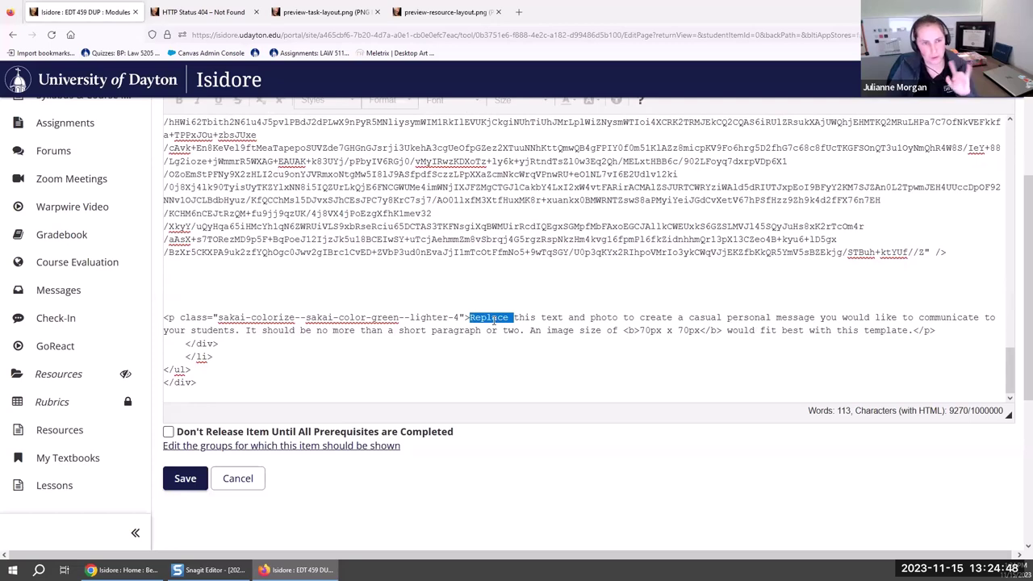
click(494, 321)
scroll(1017, 312, up, 3)
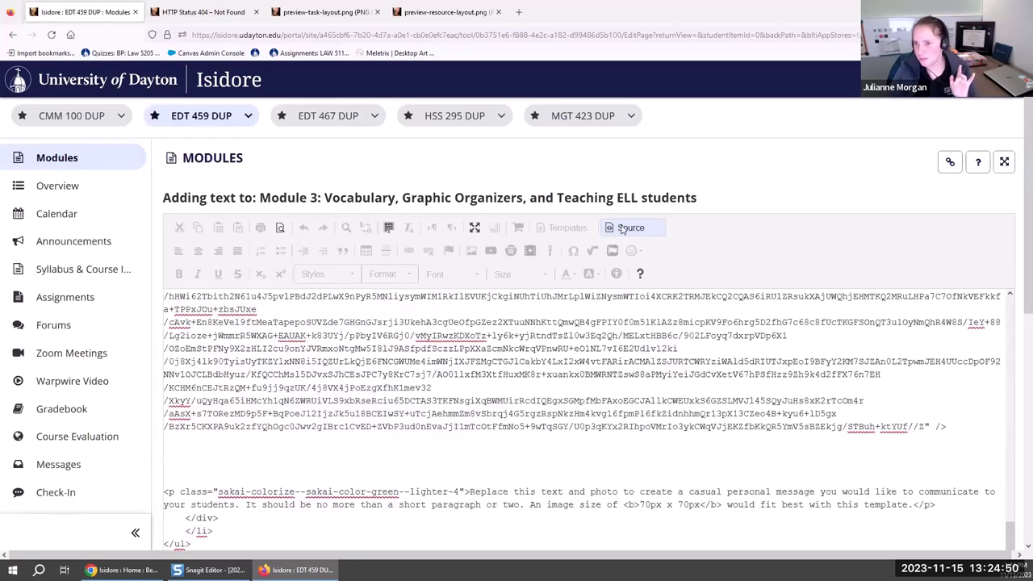
Return to the formatted view and replace the reply template's placeholder message with "Space shuttle!"
click(623, 229)
triple_click(305, 334)
text(Space s)
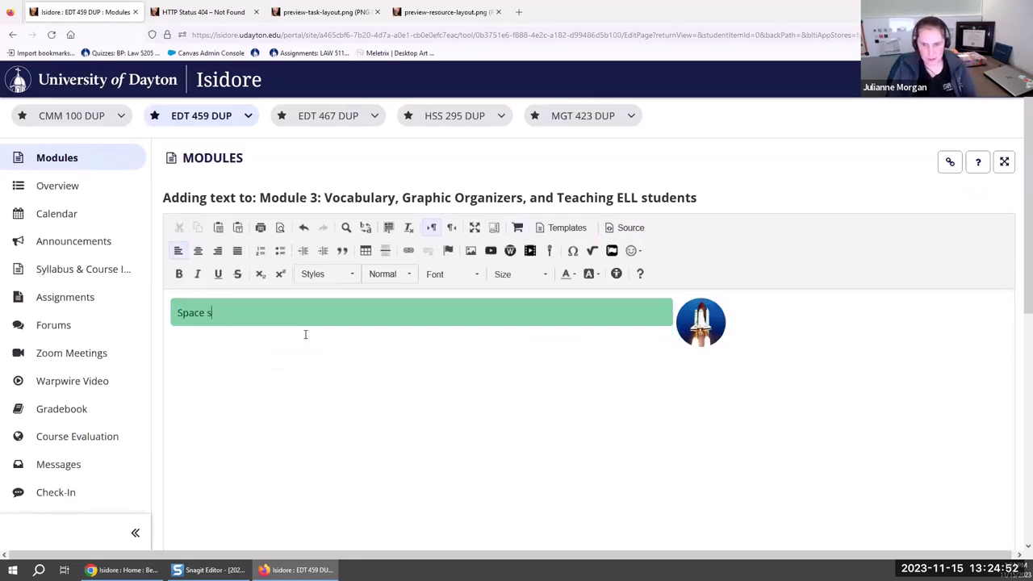
text(huttle!)
Find "shuttl" in the item's HTML source and separate the message paragraph from the image data with three blank lines
click(629, 227)
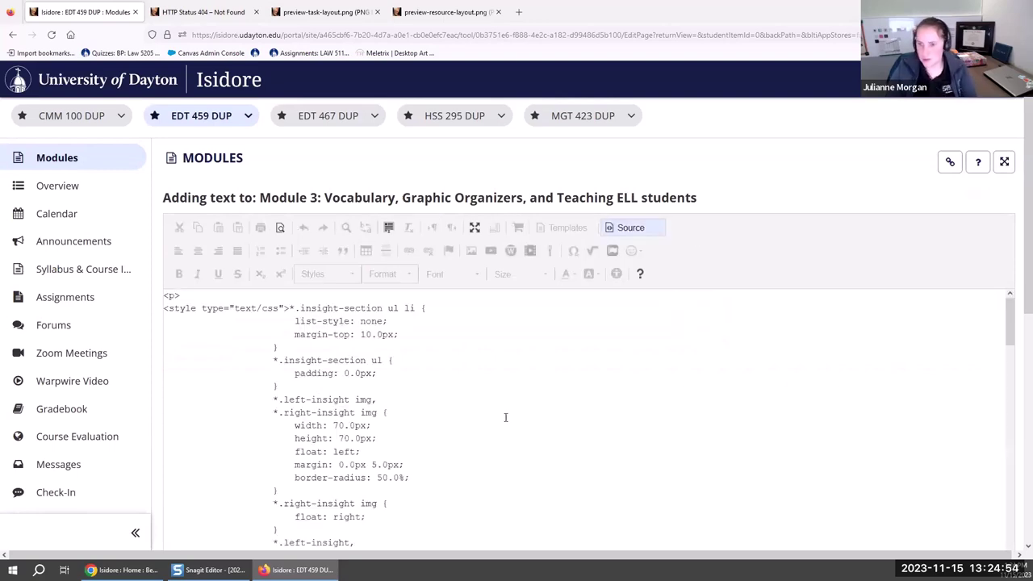
key(ctrl+f)
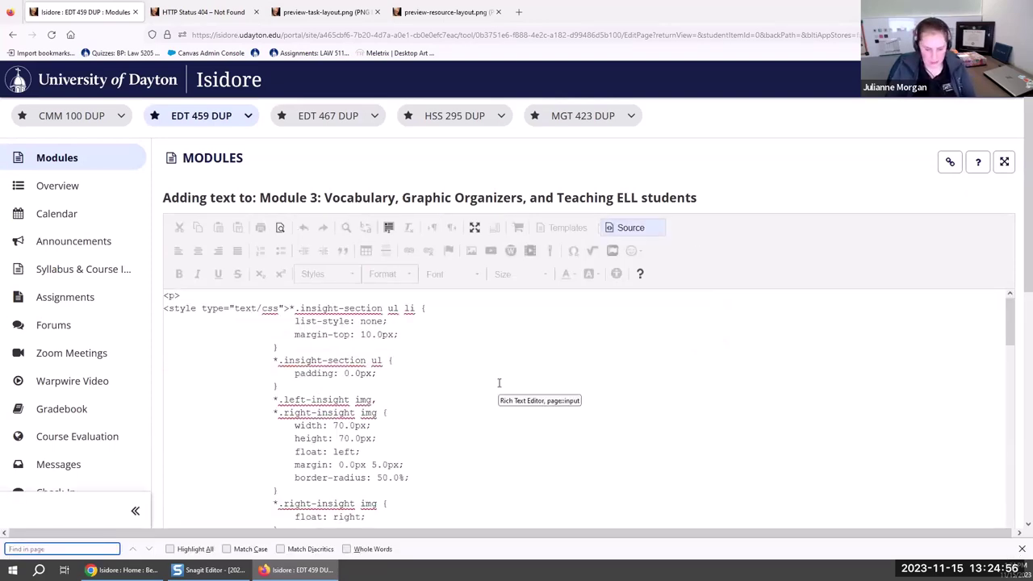
text(shuttl)
scroll(611, 388, down, 5)
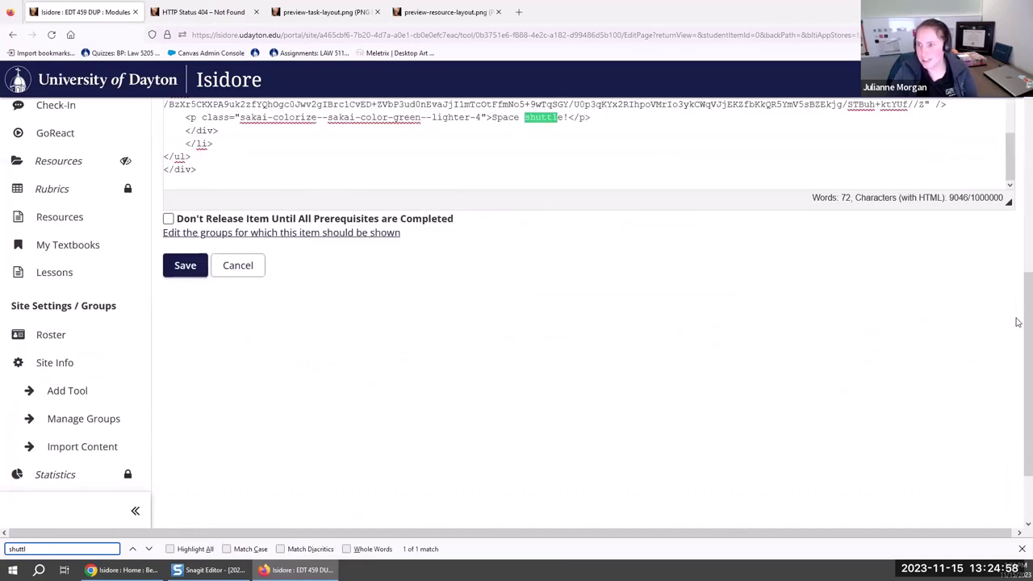
scroll(1018, 322, up, 5)
click(797, 307)
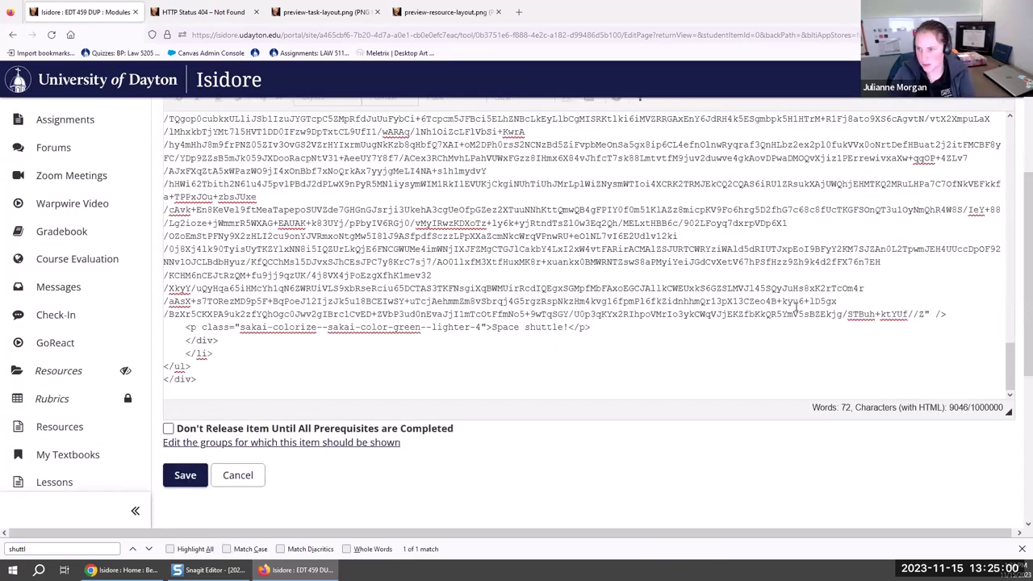
click(184, 326)
key(Return)
key(Return)
key(Return)
scroll(242, 323, down, 1)
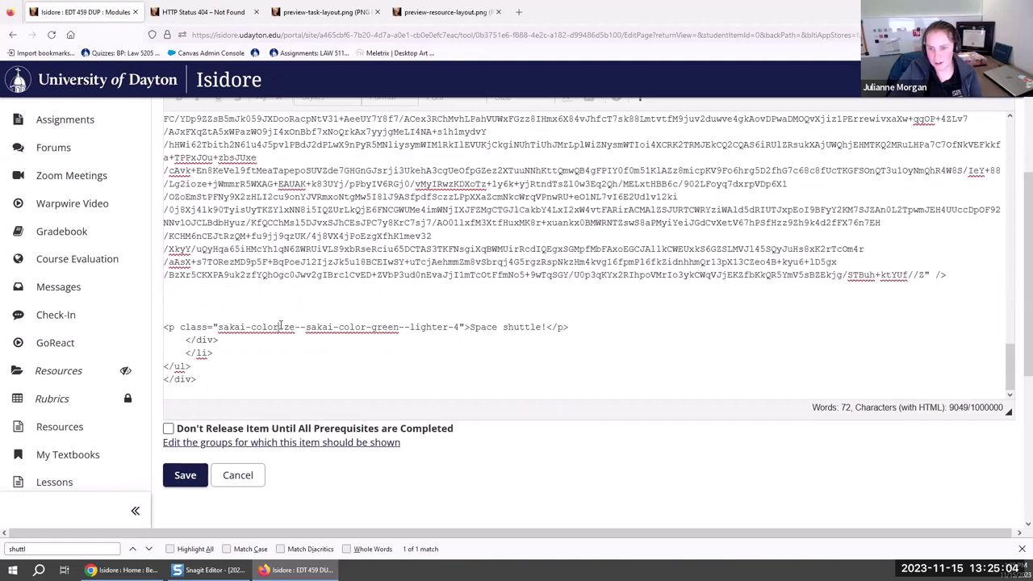
Change green to blue in the message paragraph's sakai-color class and preview the message box in the formatted view
double_click(396, 327)
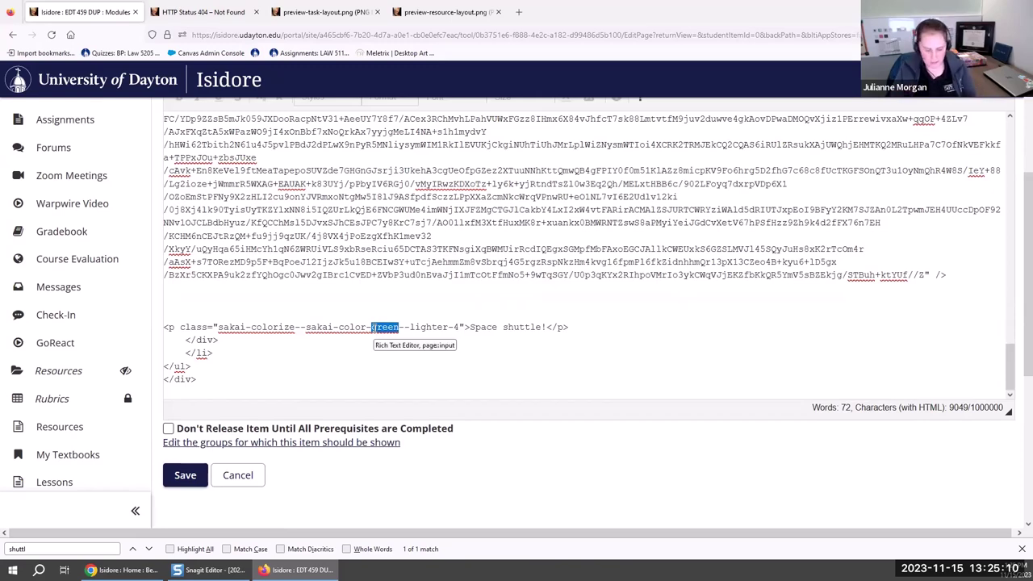
text(blue)
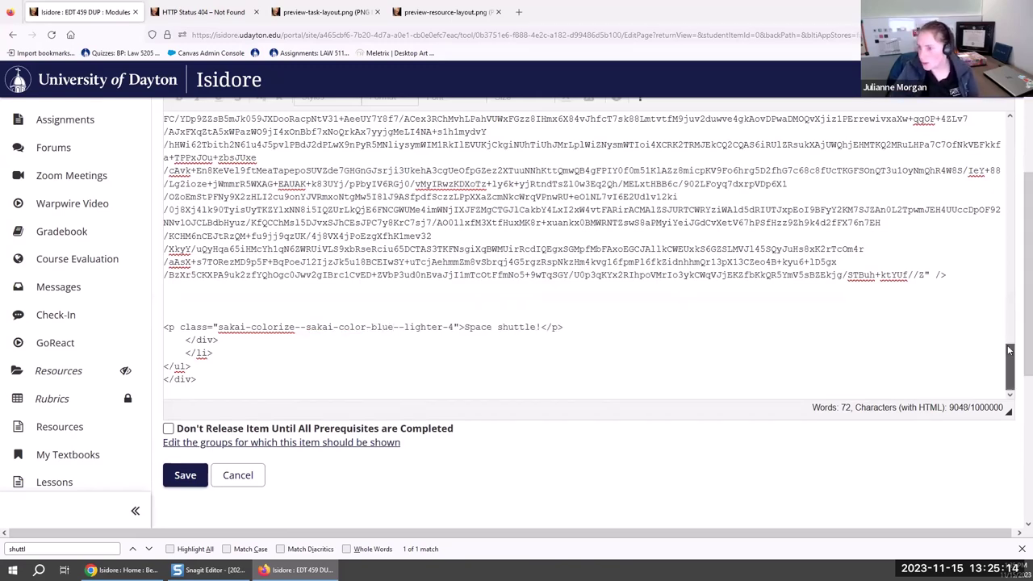
scroll(1009, 350, up, 5)
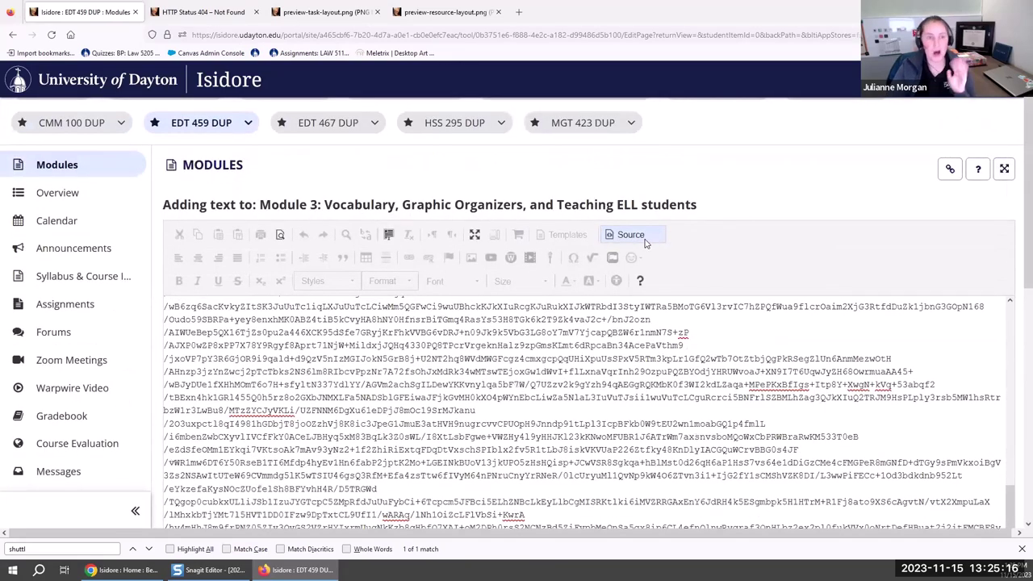
click(645, 242)
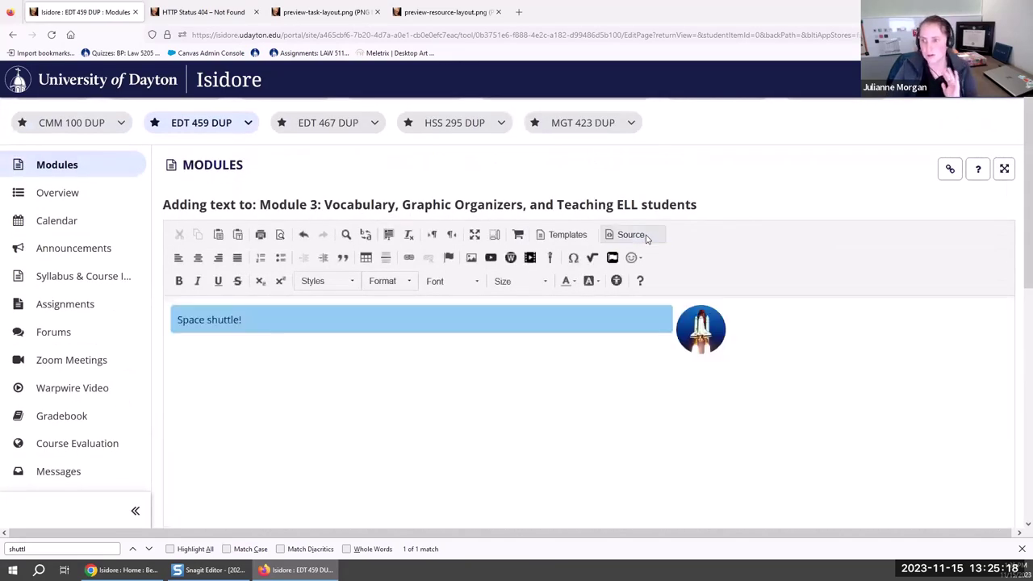
click(644, 242)
click(643, 241)
click(280, 315)
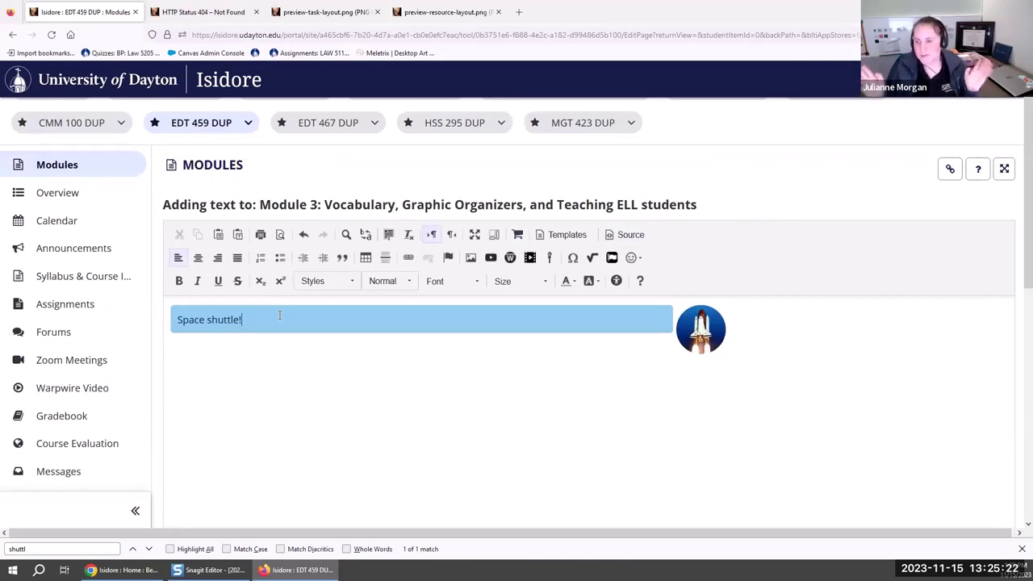
Show the HTML source again and isolate the blue message paragraph below the image data with three blank lines
click(631, 235)
drag(1009, 300, 1007, 468)
scroll(1001, 452, down, 5)
scroll(987, 393, up, 4)
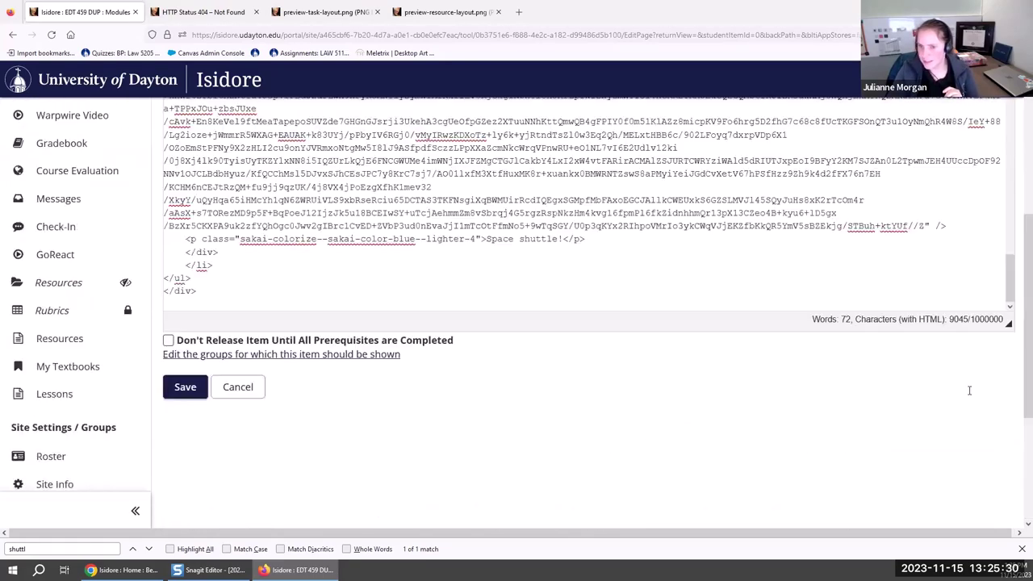
click(181, 337)
key(Return)
key(Return)
key(Return)
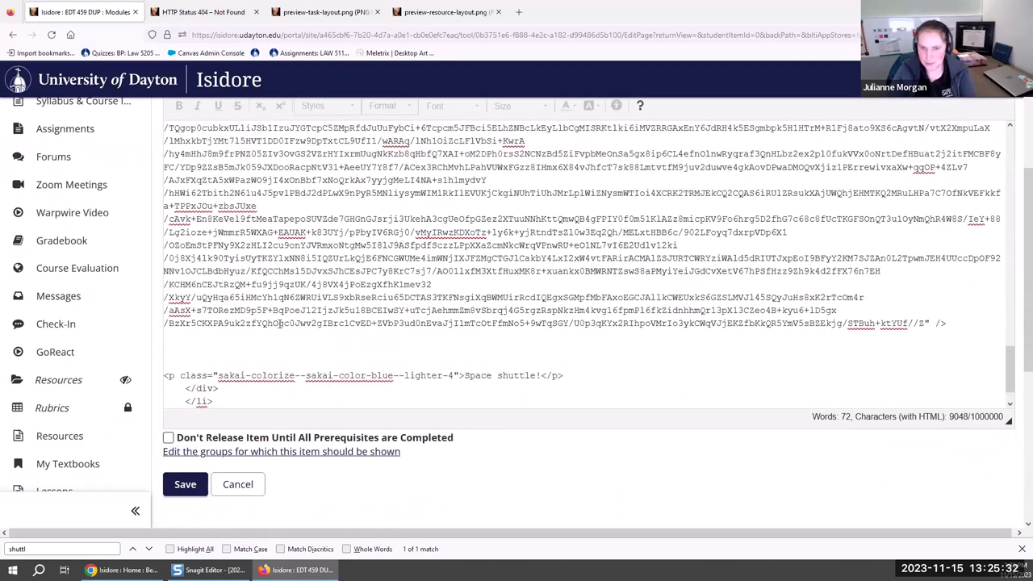
scroll(323, 323, down, 1)
scroll(311, 199, down, 2)
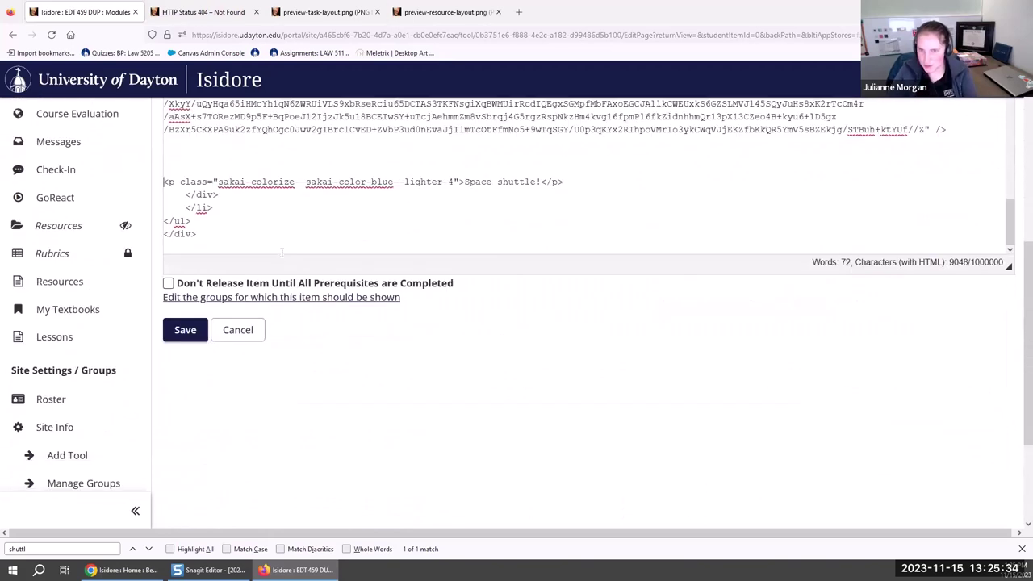
Change lighter to darker in the message paragraph's blue color class and preview the message box
click(427, 172)
drag(443, 179, 406, 180)
text(darker)
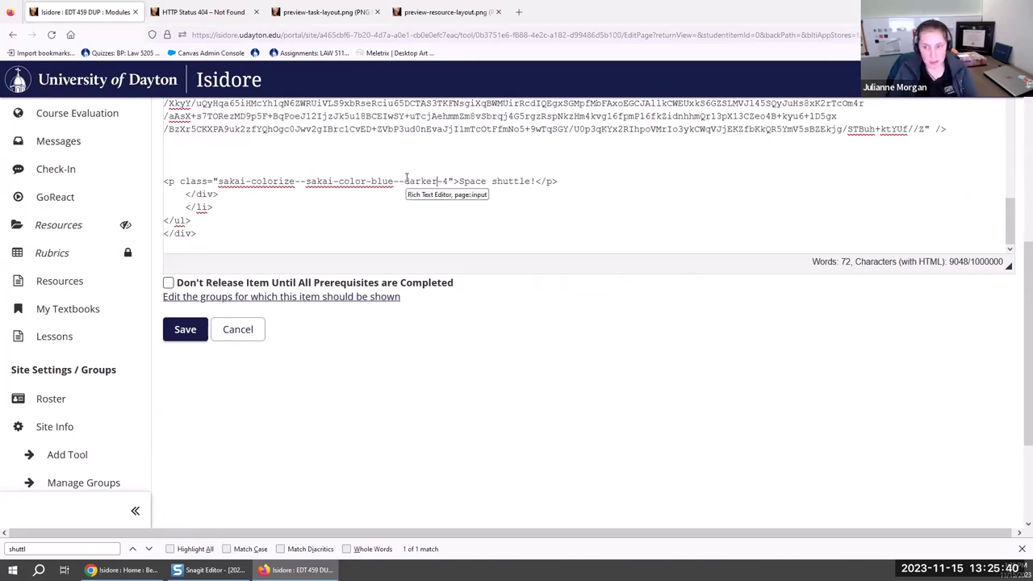
drag(1023, 258, 1019, 123)
scroll(1019, 122, up, 1)
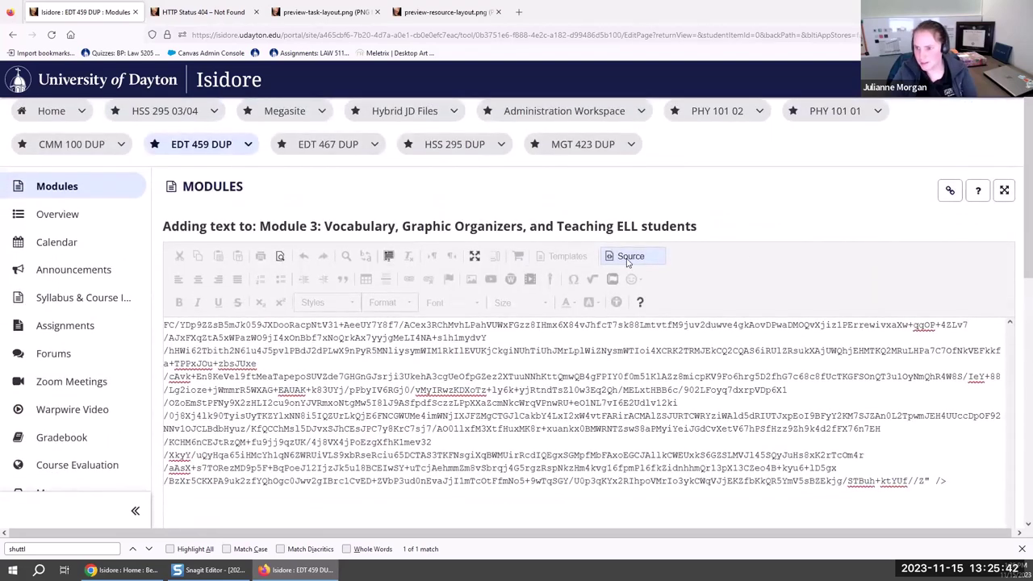
click(627, 256)
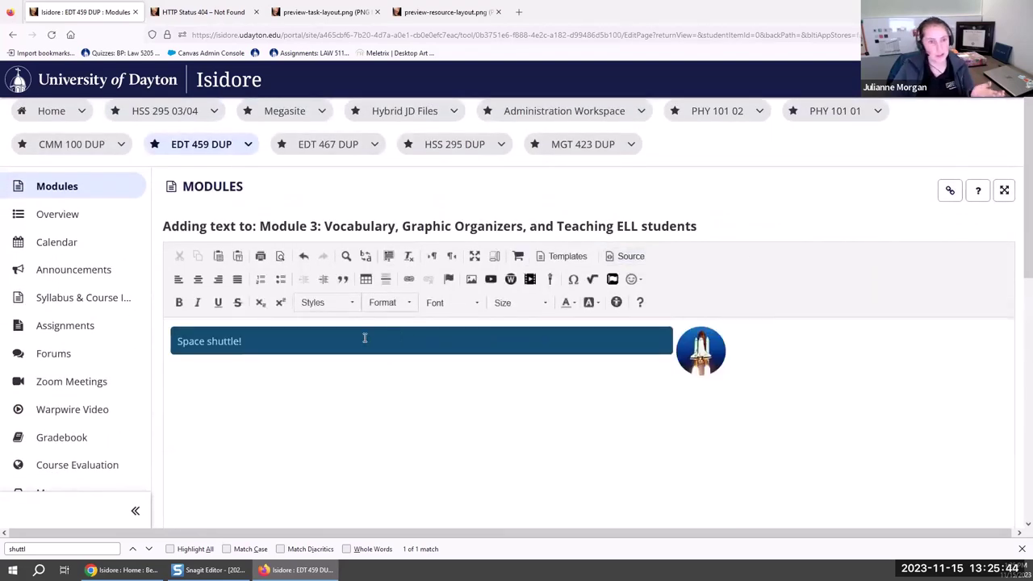
Set the shade number in the message paragraph's color class to 6, giving darker-6, and preview the message box
click(628, 256)
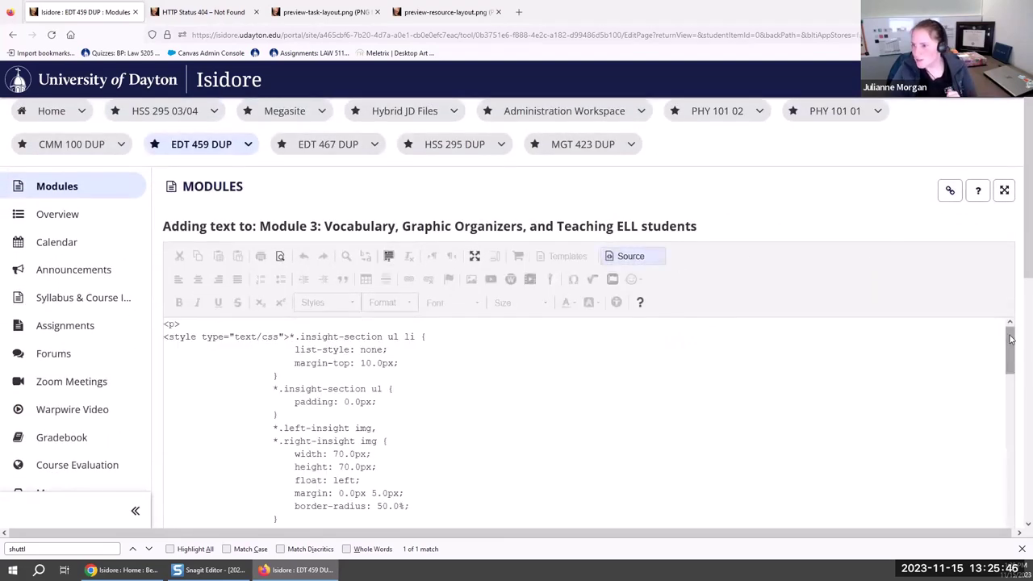
scroll(1010, 339, down, 10)
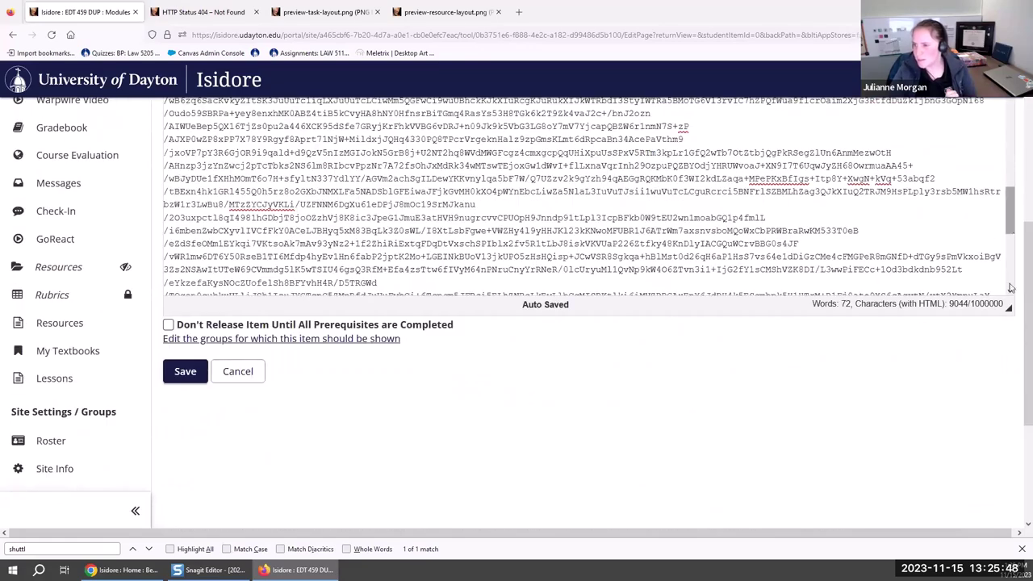
scroll(1011, 287, down, 5)
click(175, 227)
key(Return)
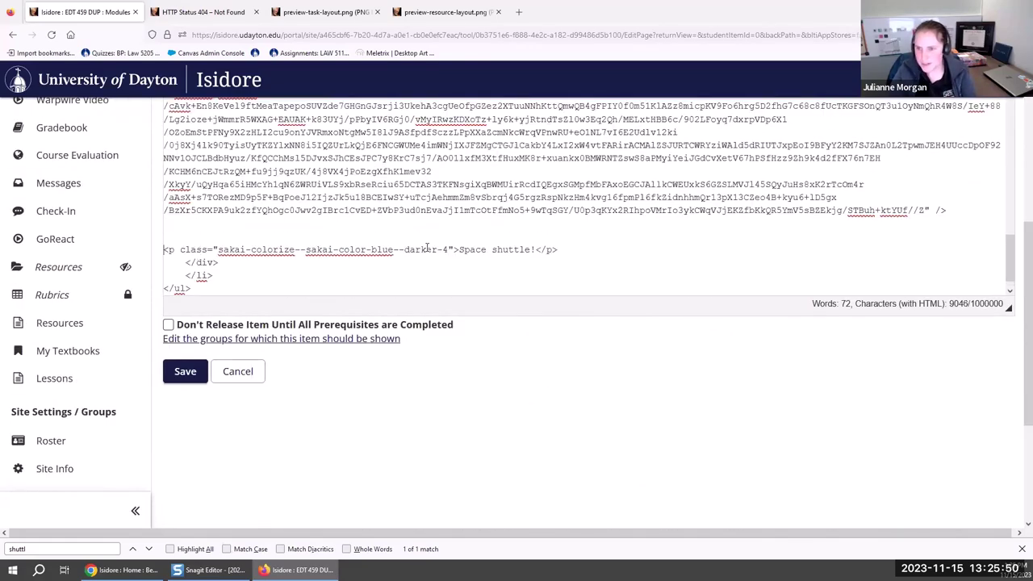
double_click(445, 249)
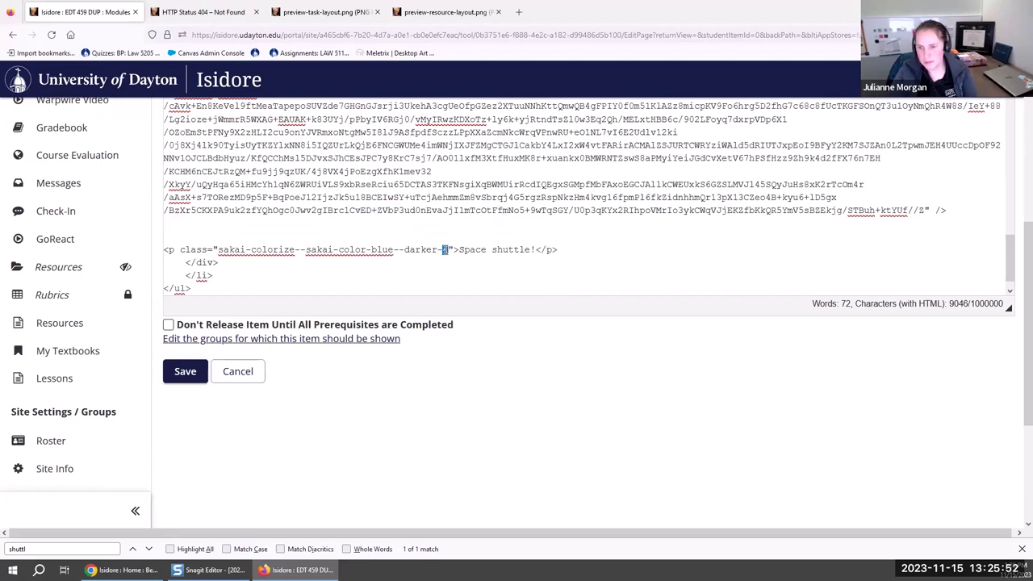
text(6)
scroll(678, 194, up, 5)
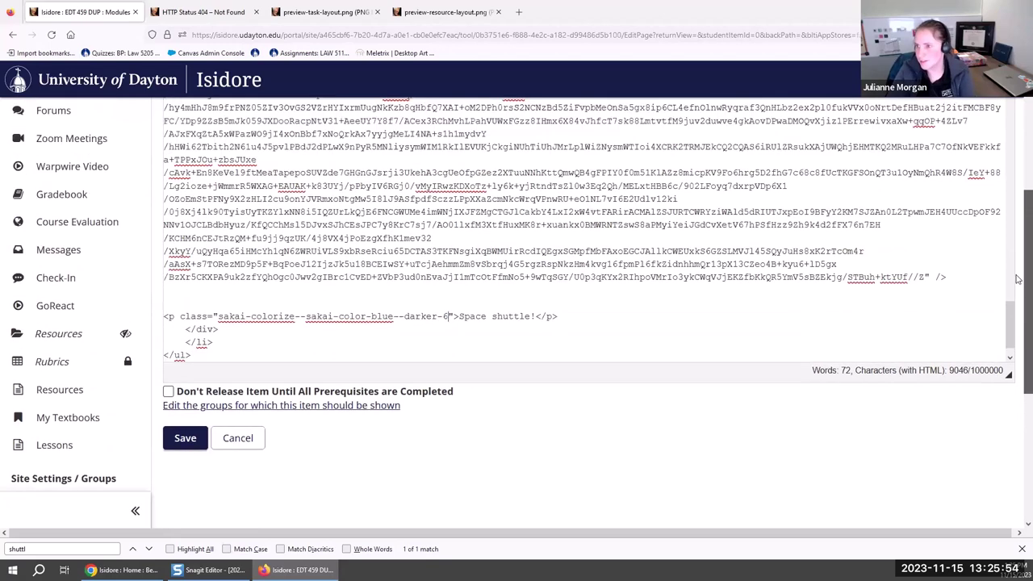
click(632, 168)
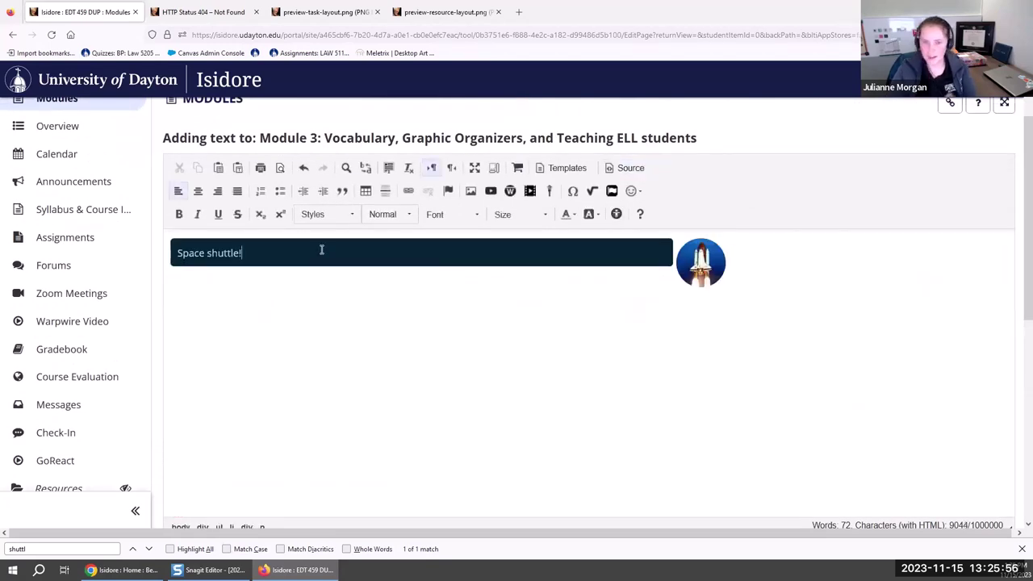
click(486, 253)
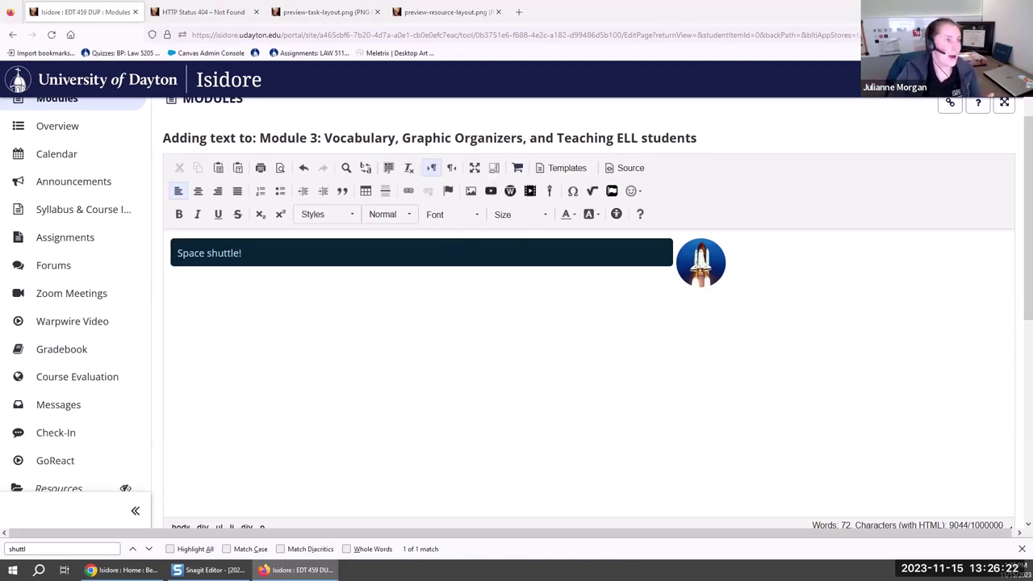
Switch to the Tips and Tricks document in Google Docs and view its linked screenshot of the colors available in Sakai
key(alt+Tab)
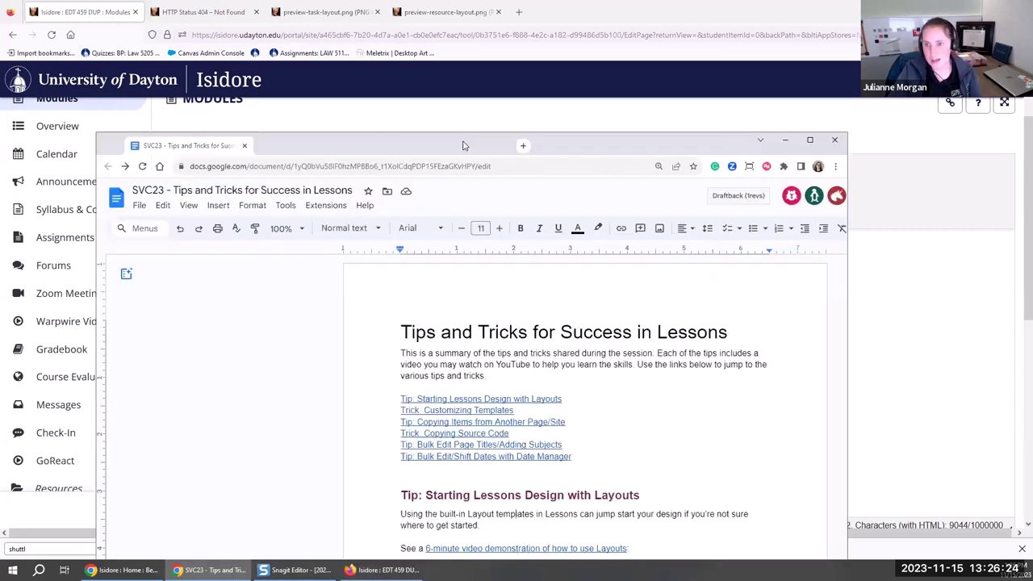
scroll(436, 338, down, 10)
scroll(440, 333, down, 7)
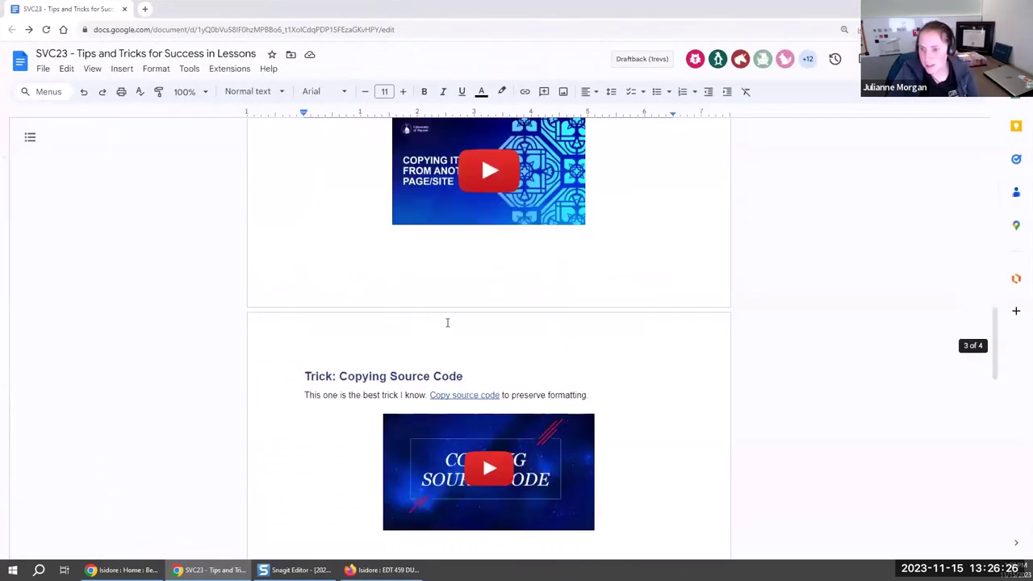
scroll(535, 265, up, 5)
scroll(595, 317, up, 5)
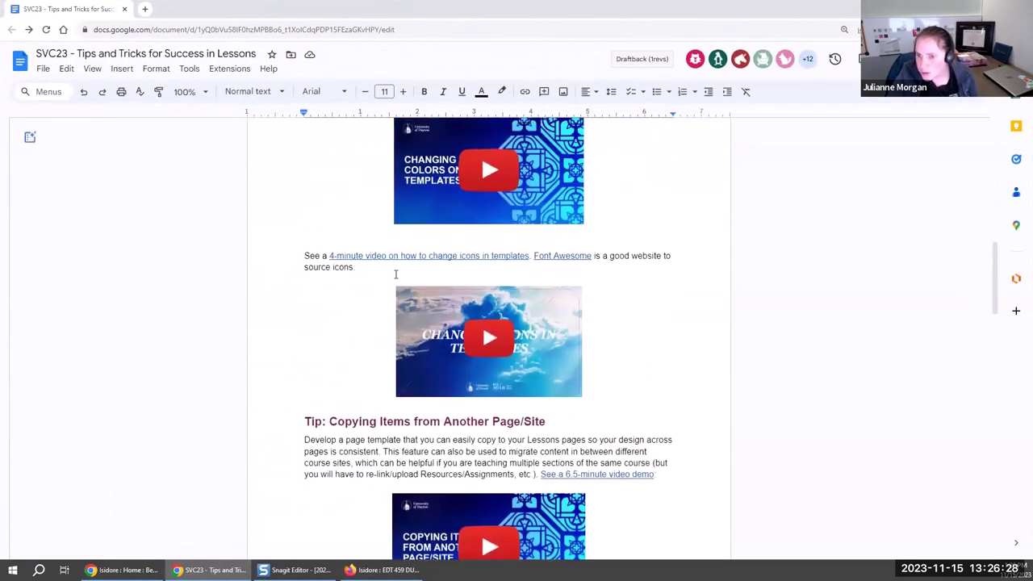
click(563, 310)
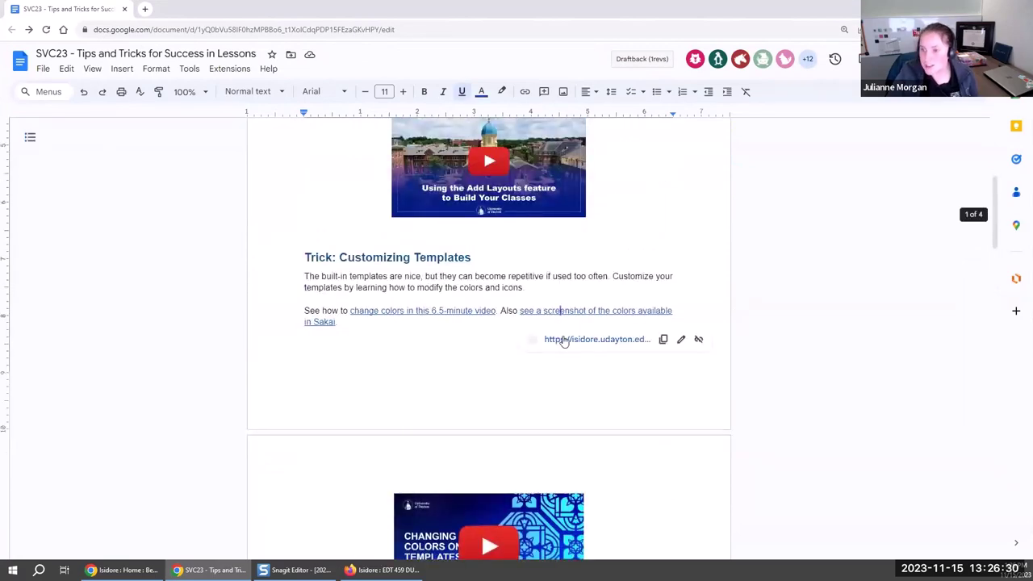
click(562, 341)
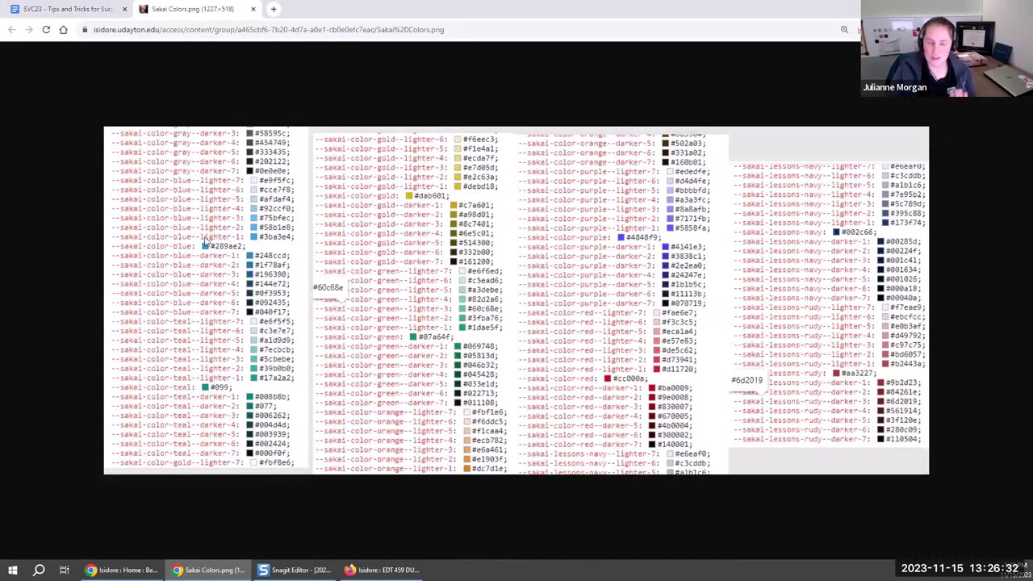
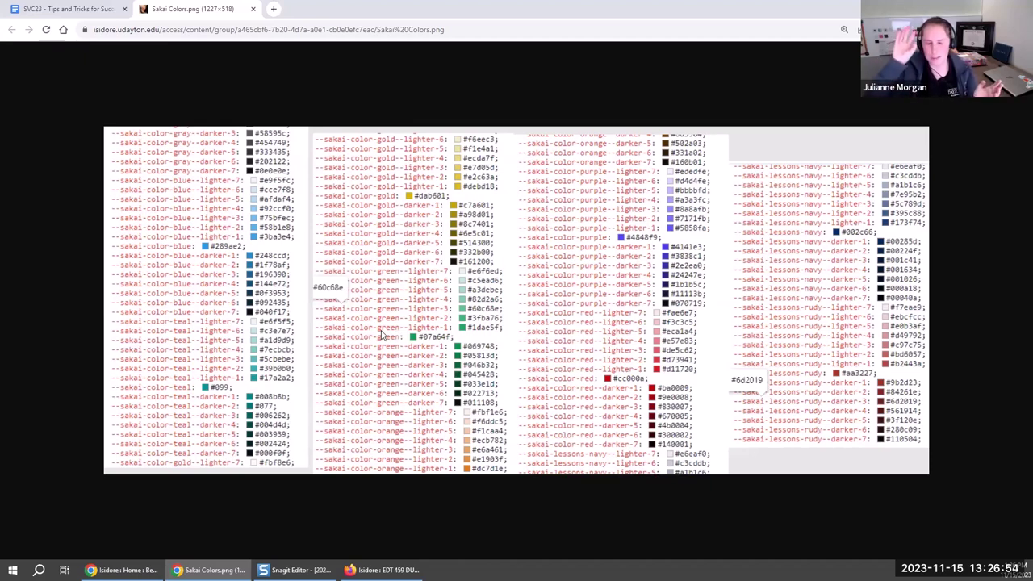
key(ctrl+Tab)
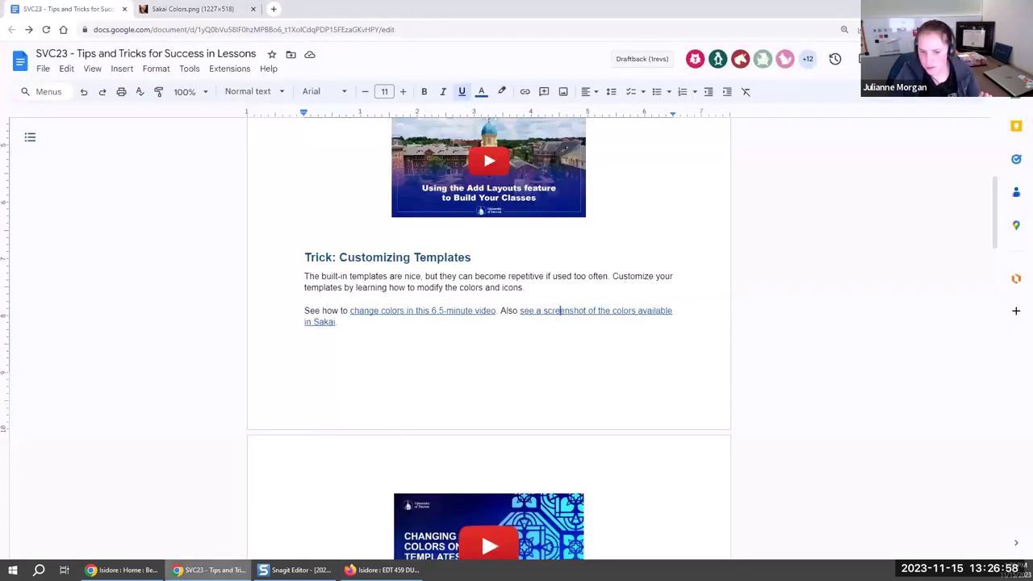
Return to the Isidore text editor, save the Space shuttle! message, and expand the Silly Convo section on the Module 3 page
key(alt+Tab)
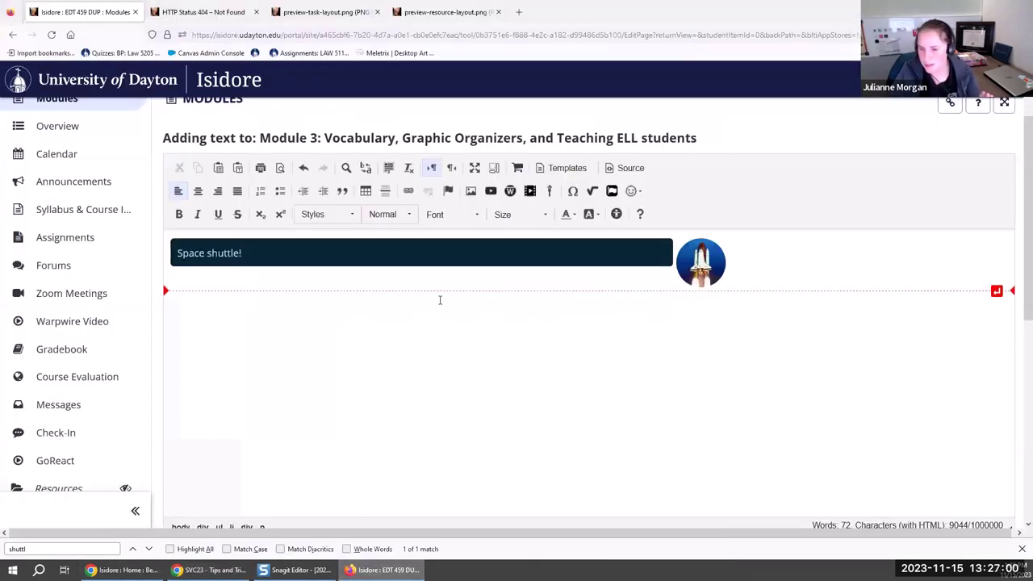
scroll(403, 388, down, 4)
click(184, 283)
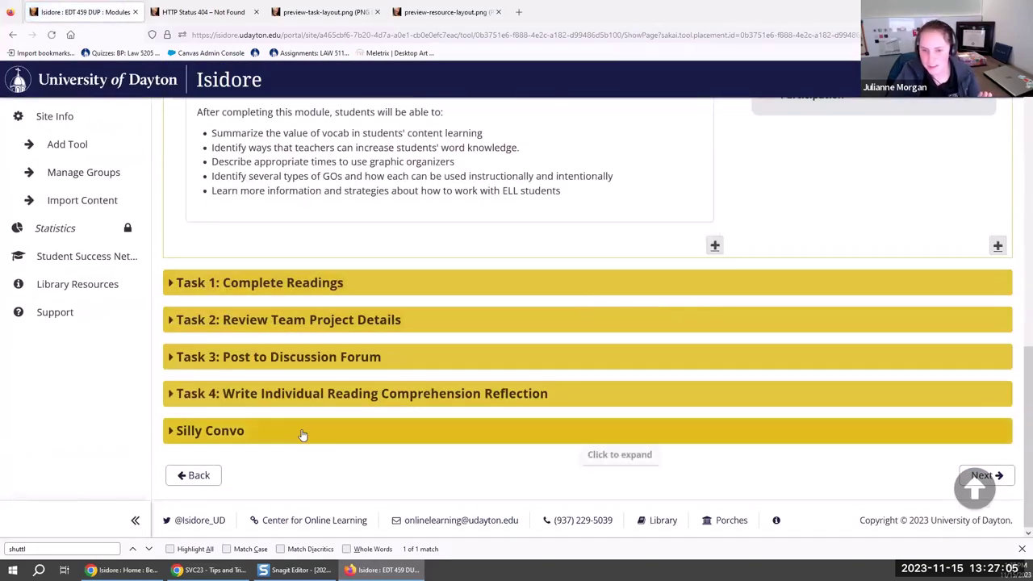
click(302, 431)
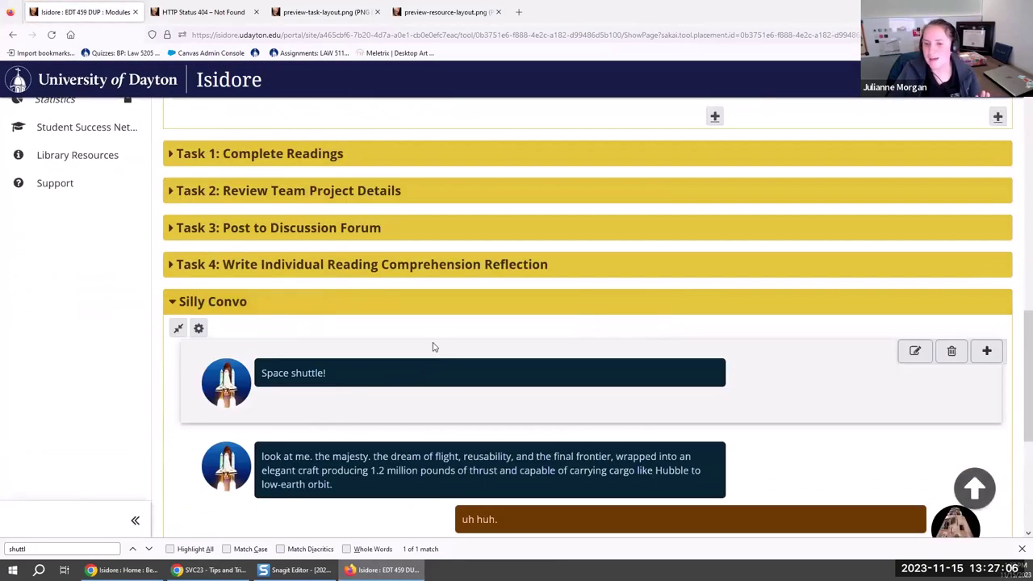
scroll(433, 347, down, 3)
scroll(361, 319, up, 2)
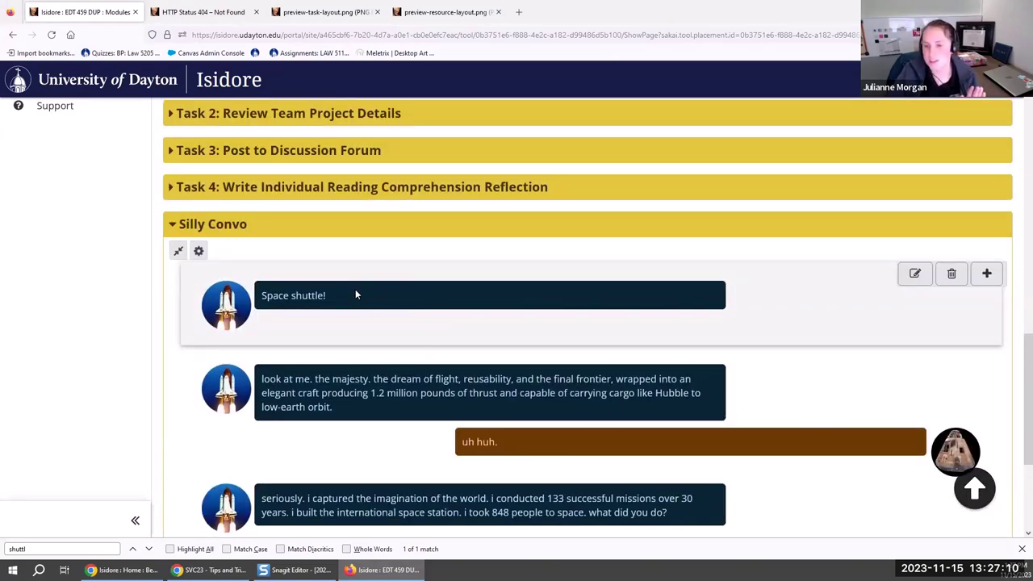
Inspect the Space shuttle! message and change blue to purple in its paragraph's sakai-color class for a live preview
right_click(330, 296)
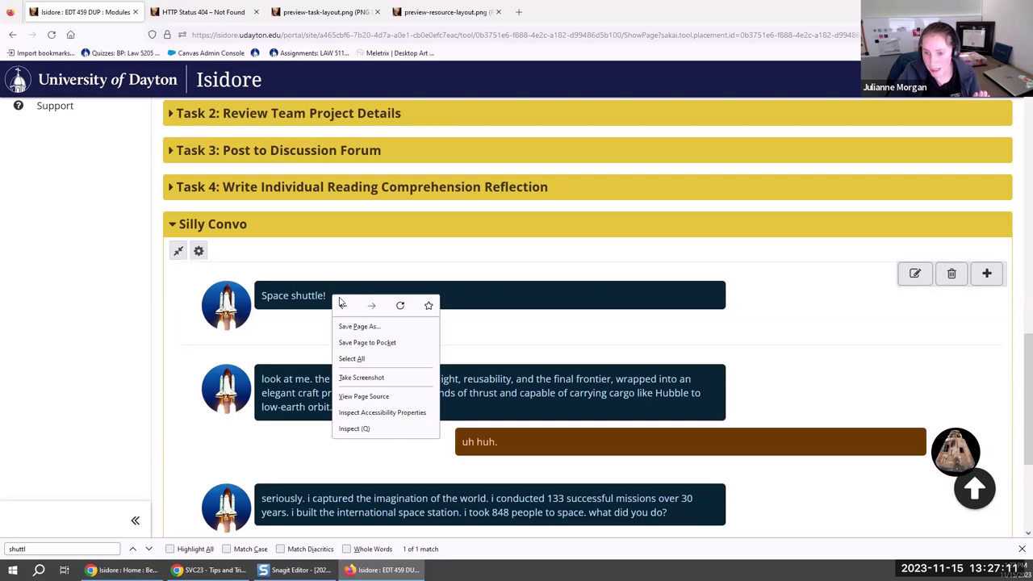
click(352, 429)
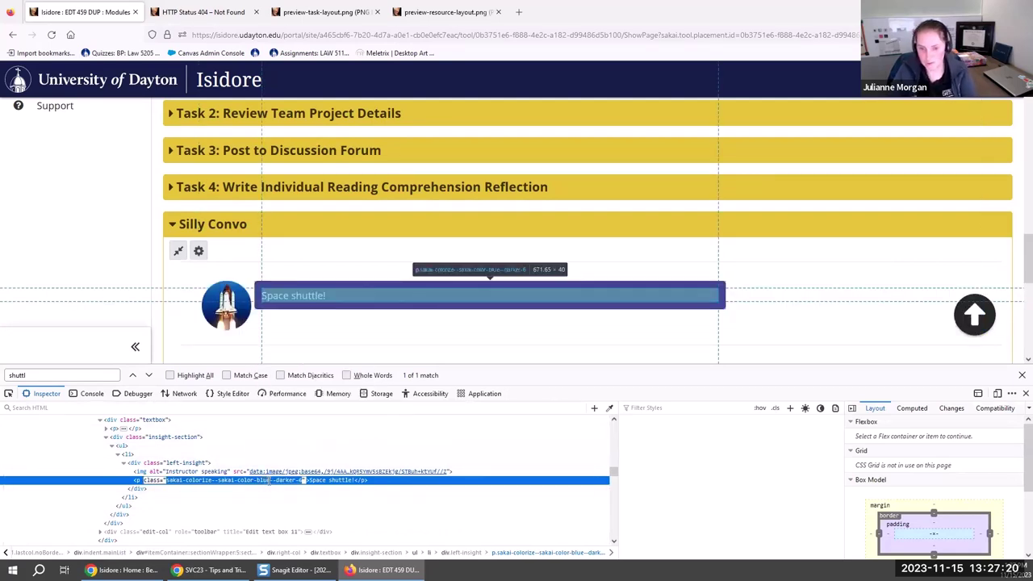
double_click(263, 480)
key(ctrl+a)
key(BackSpace)
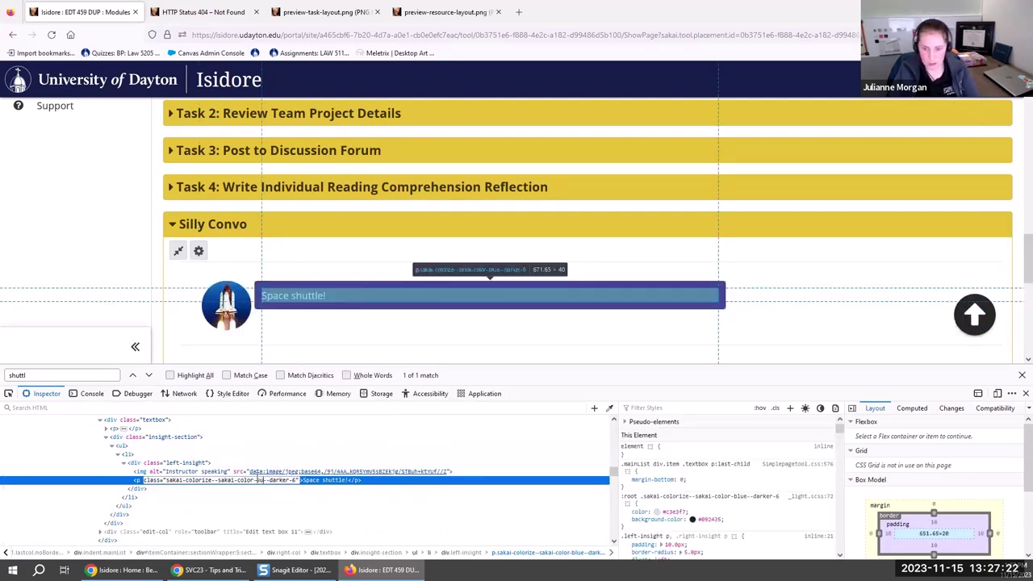
click(307, 444)
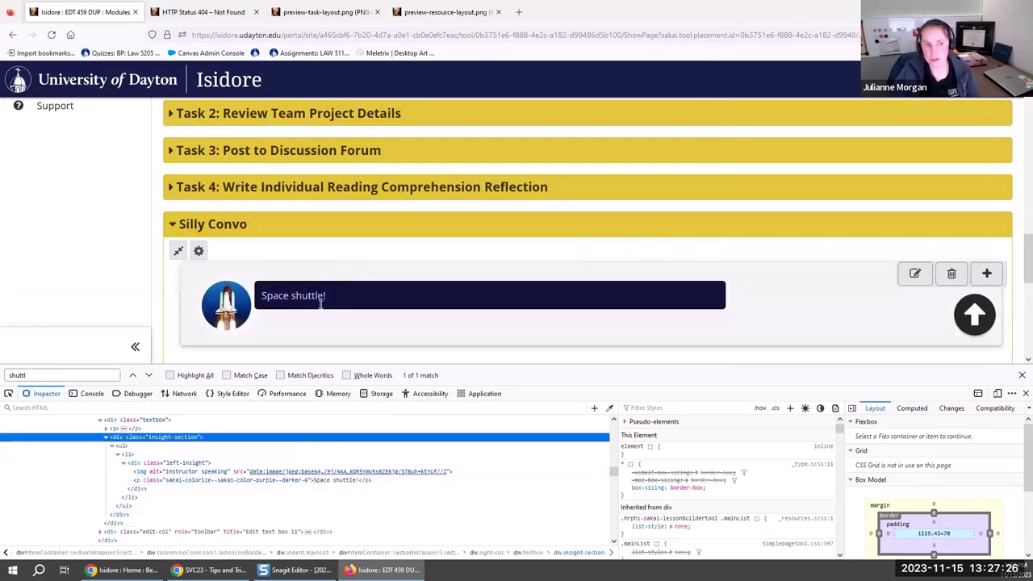
Set the shade in the inspected Space shuttle! paragraph's purple color class to darker-3 and preview the message box
double_click(306, 481)
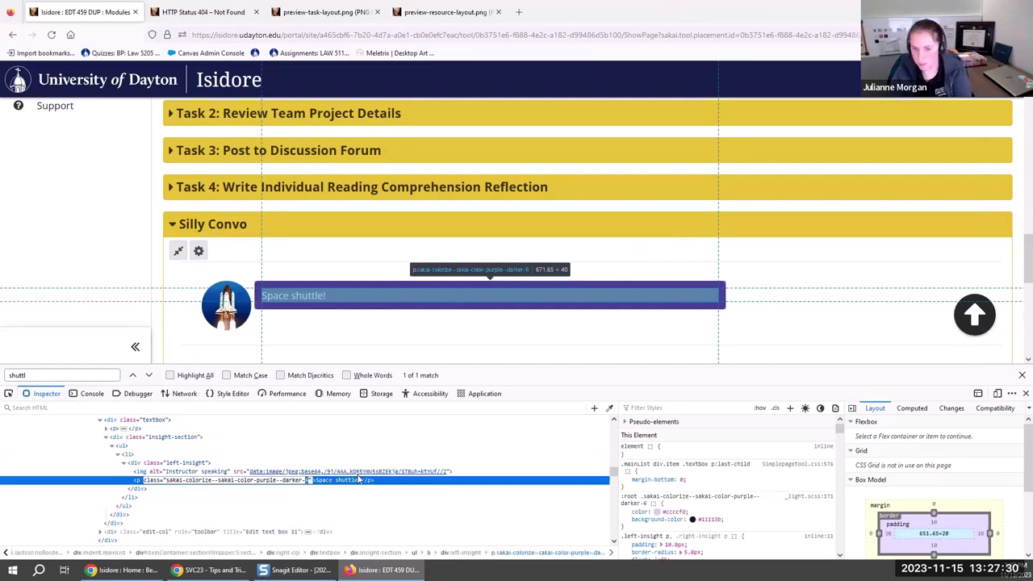
text(3)
click(329, 438)
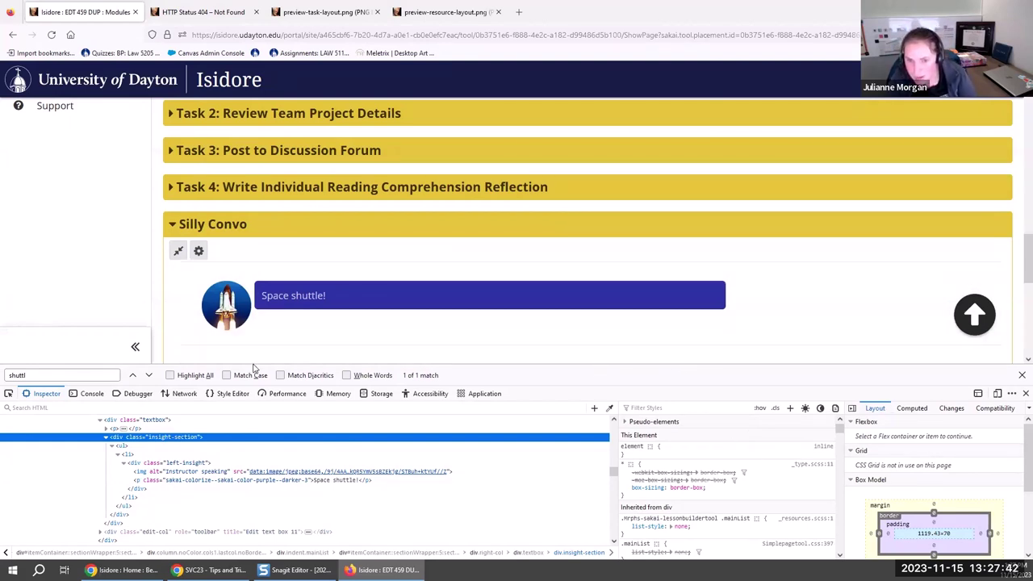
Look through the insight section's CSS rules, close the page search, and enlarge the inspector to show more of the styles
scroll(837, 459, down, 10)
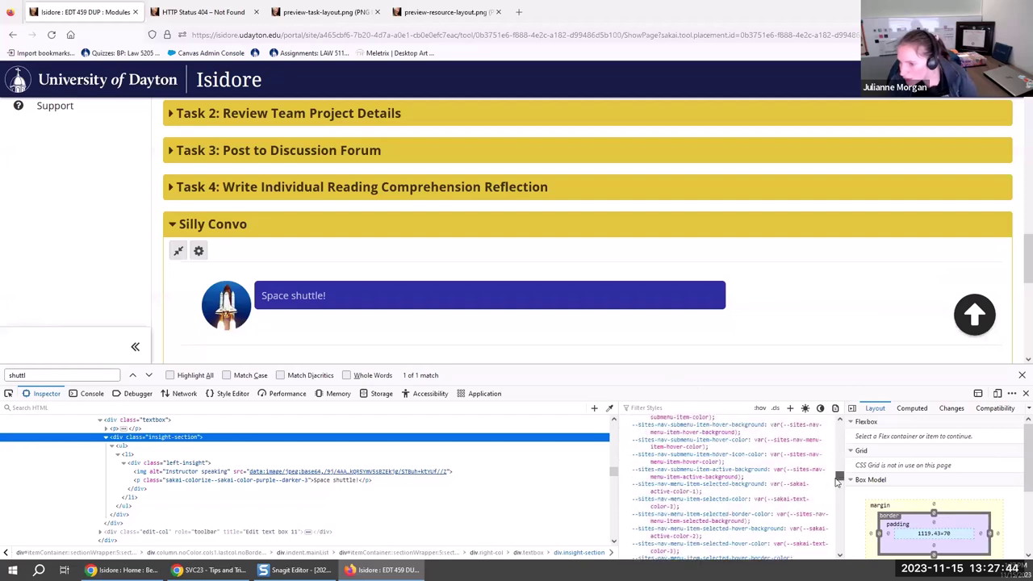
scroll(837, 458, up, 10)
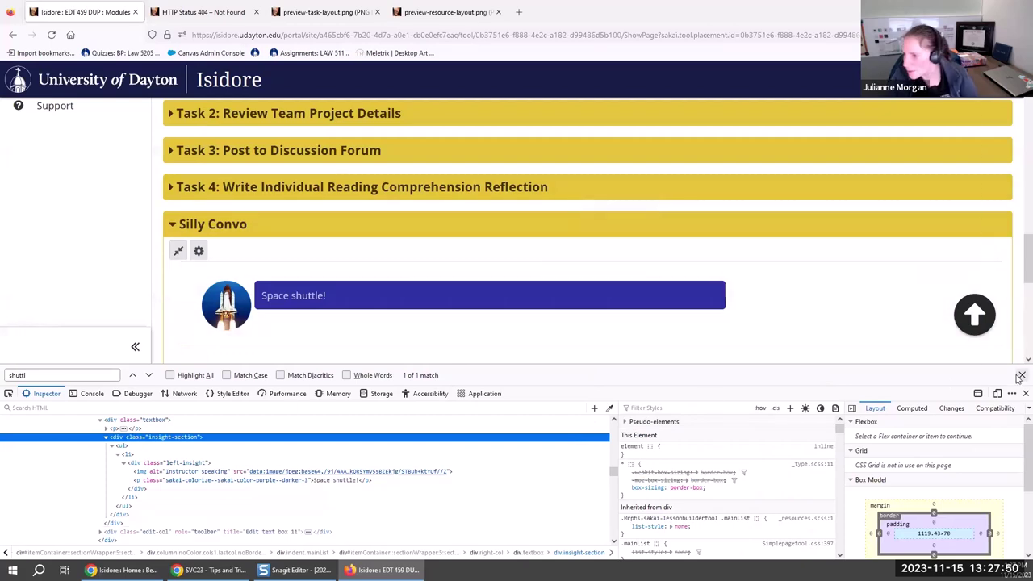
key(Escape)
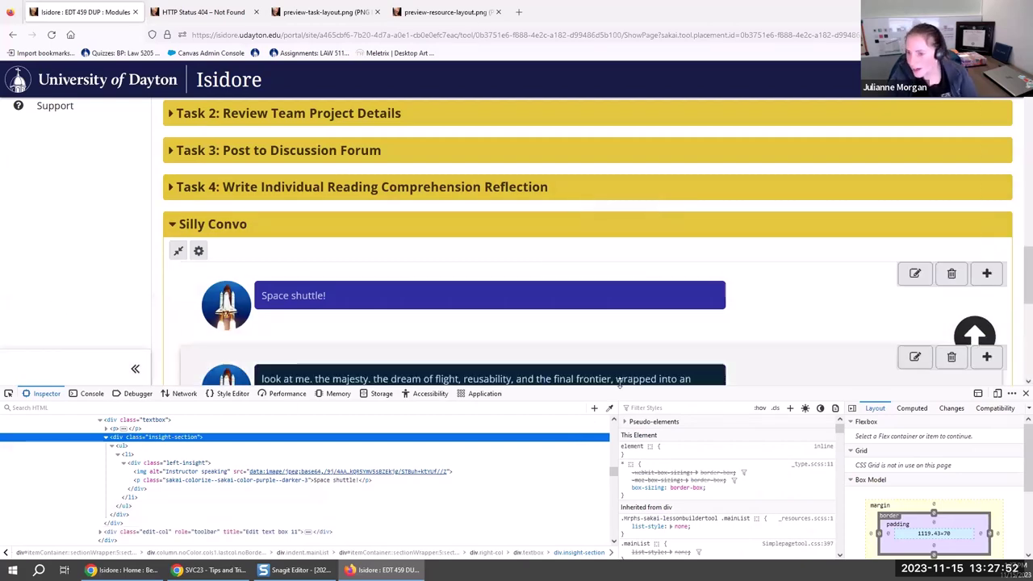
drag(612, 308, 611, 204)
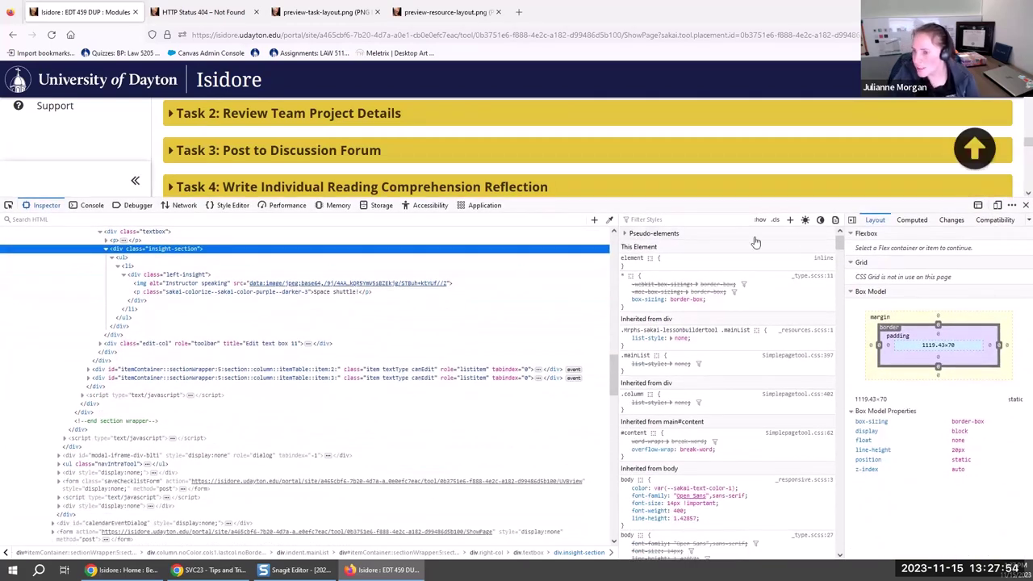
Look through the Sakai color variables in the inspected element's style rules, and close the developer tools
scroll(700, 349, down, 10)
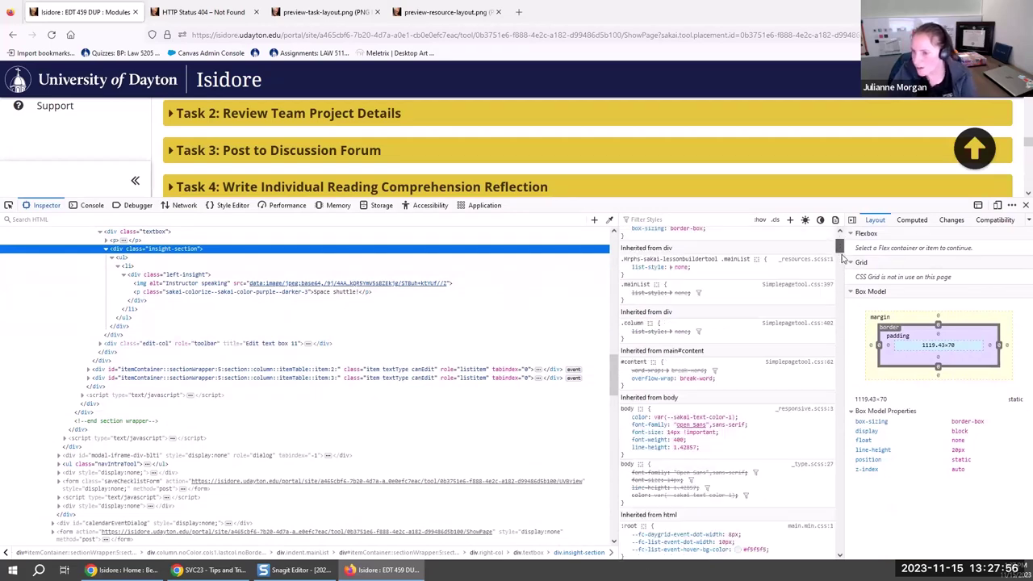
scroll(713, 269, down, 6)
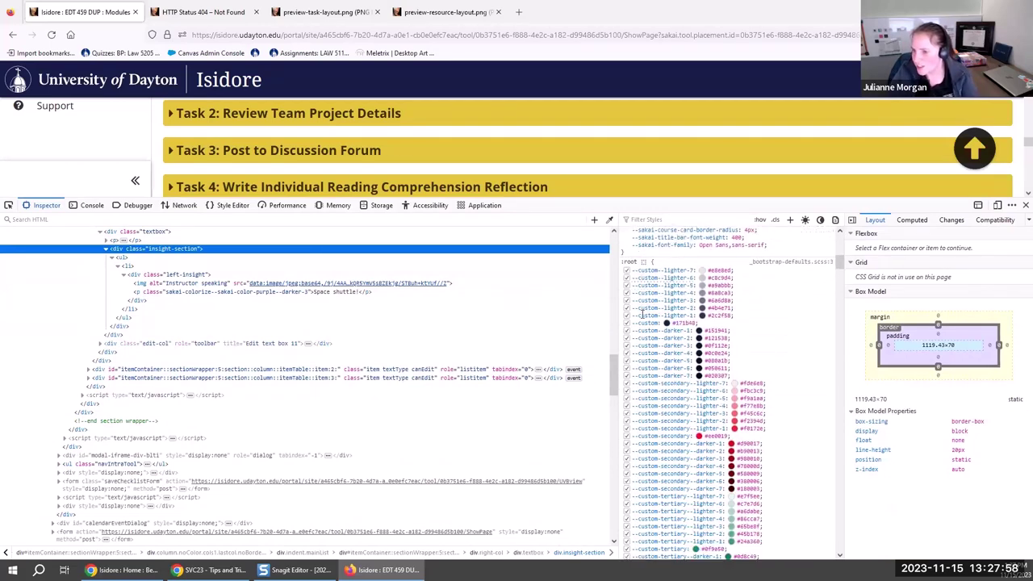
scroll(727, 289, down, 6)
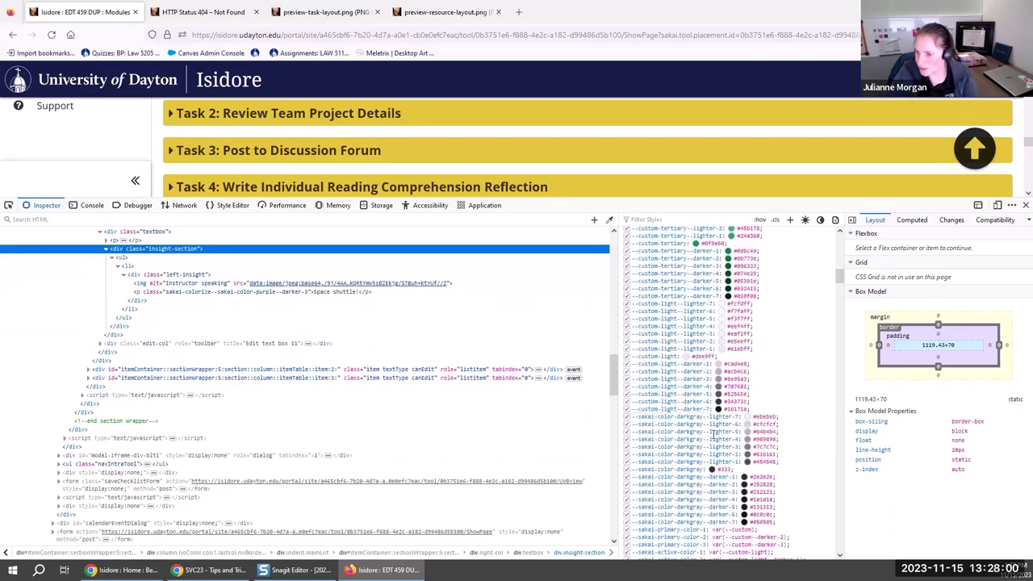
scroll(688, 312, down, 3)
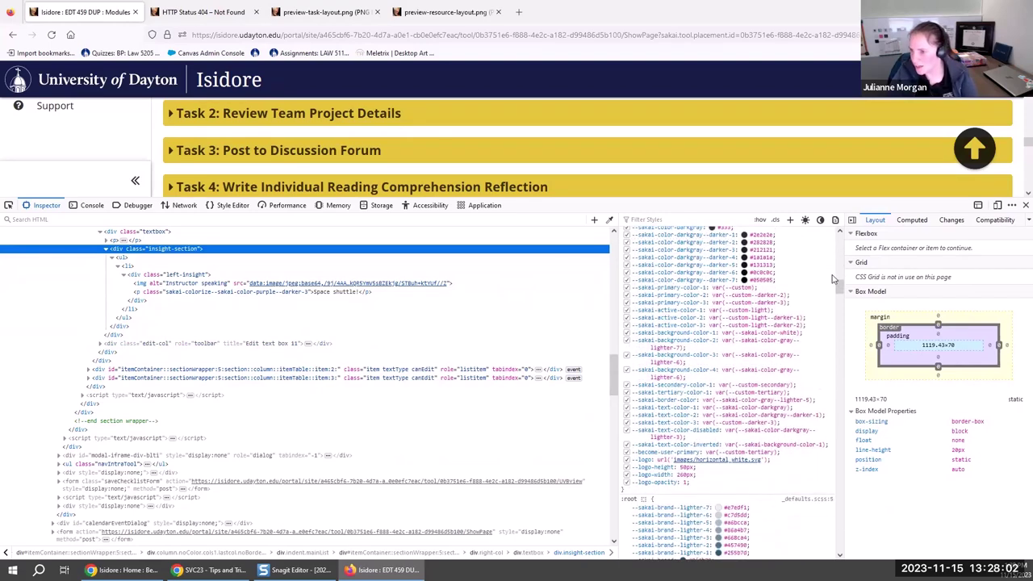
scroll(711, 307, down, 5)
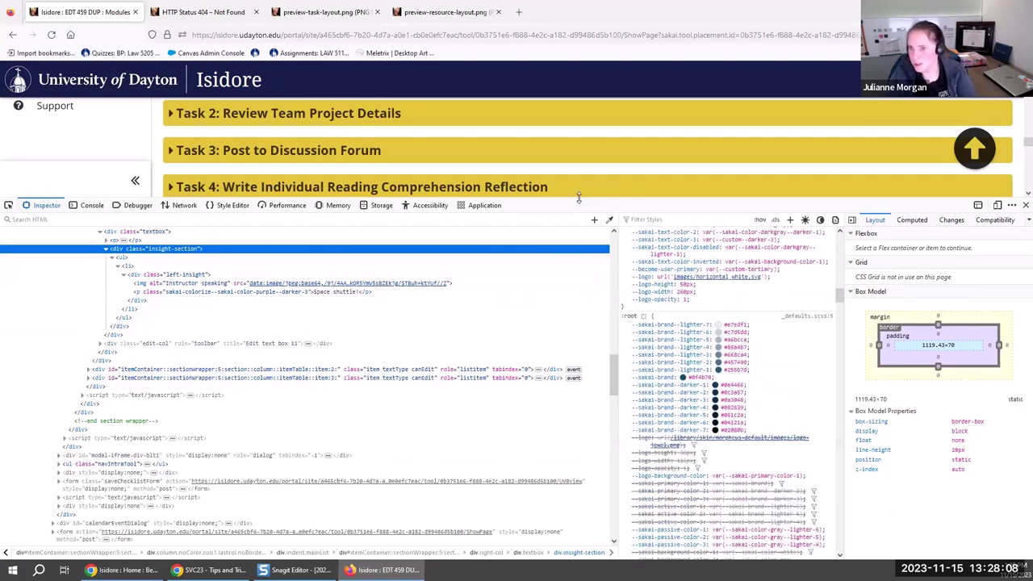
drag(579, 197, 578, 251)
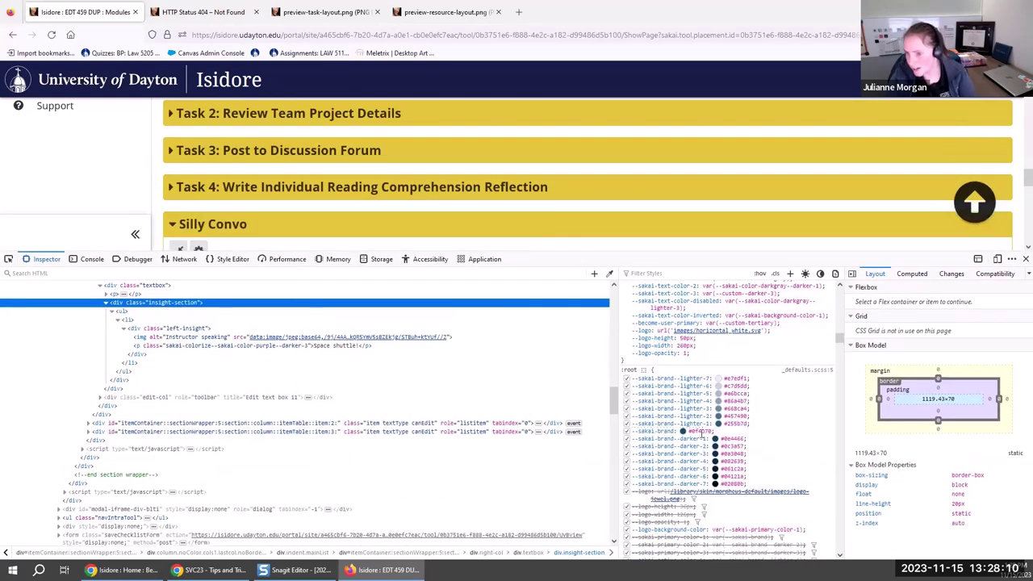
drag(840, 340, 839, 418)
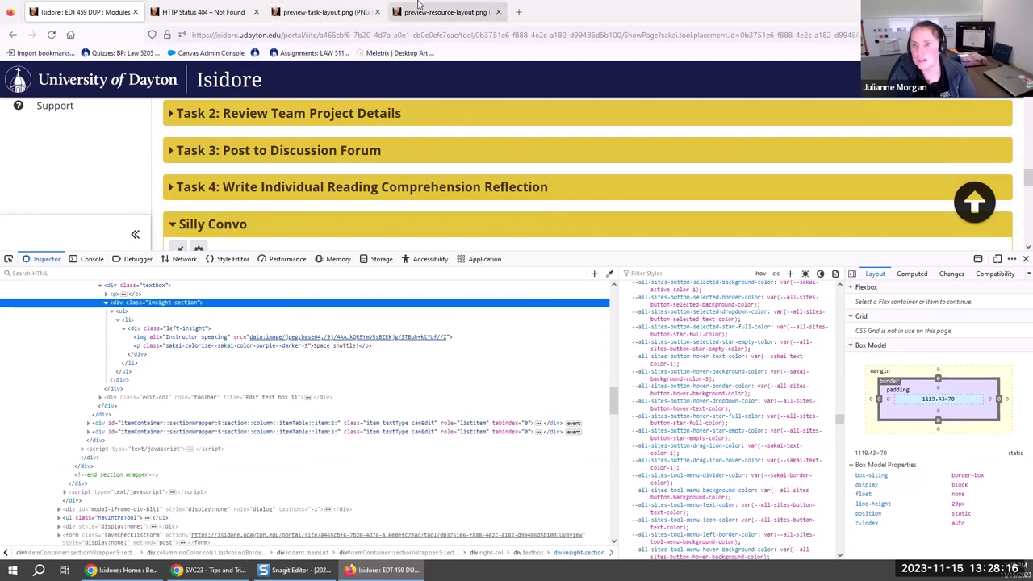
click(1025, 259)
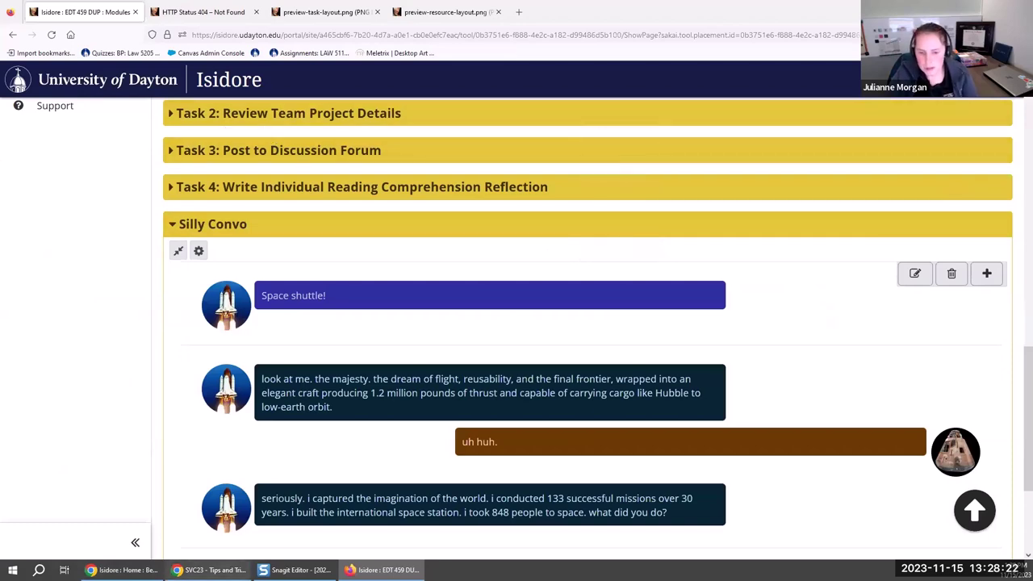
Switch to the Tips and Tricks document in Chrome, view the linked Sakai colors screenshot, and return to the Isidore module in Firefox
click(208, 570)
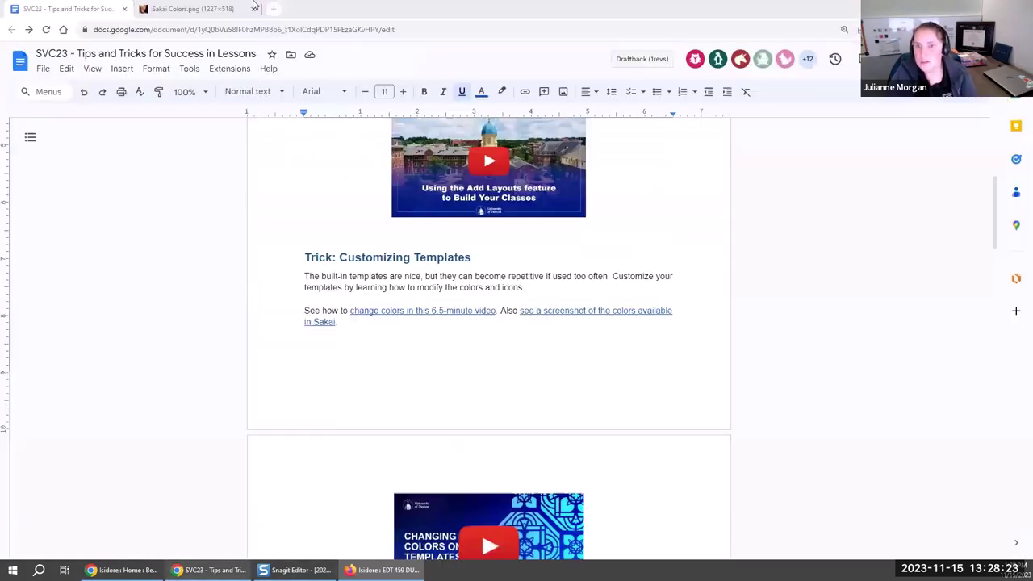
click(557, 307)
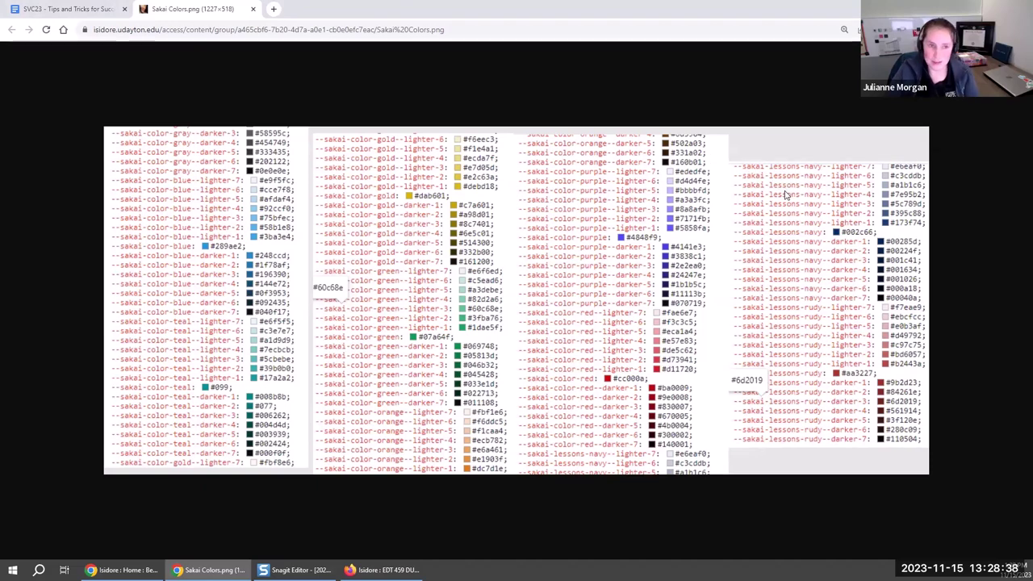
click(77, 9)
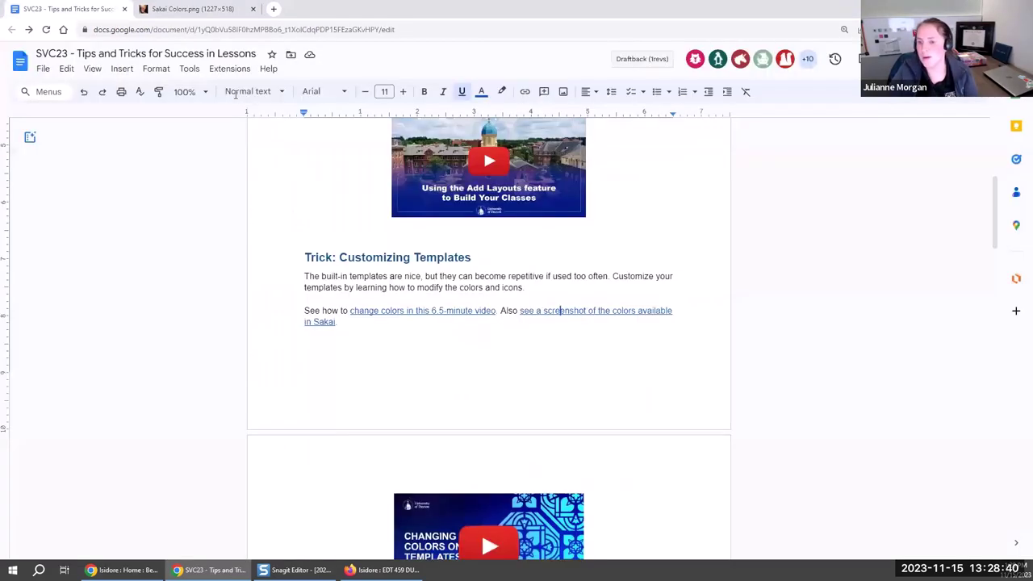
key(alt+Tab)
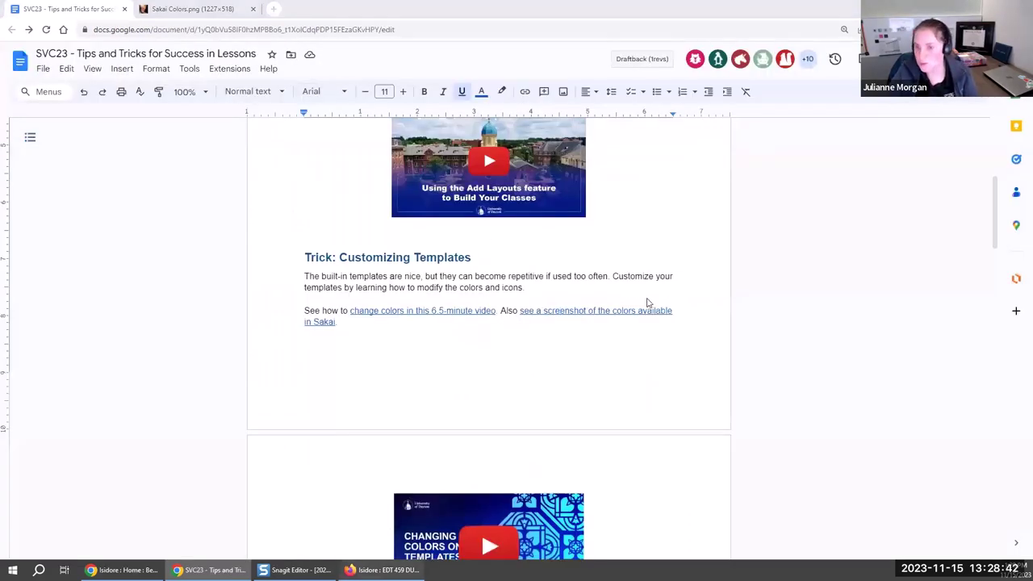
Edit the first Silly Convo text item's HTML source, replacing color with lessons in the "Space shuttle!" paragraph class, and preview it
click(915, 275)
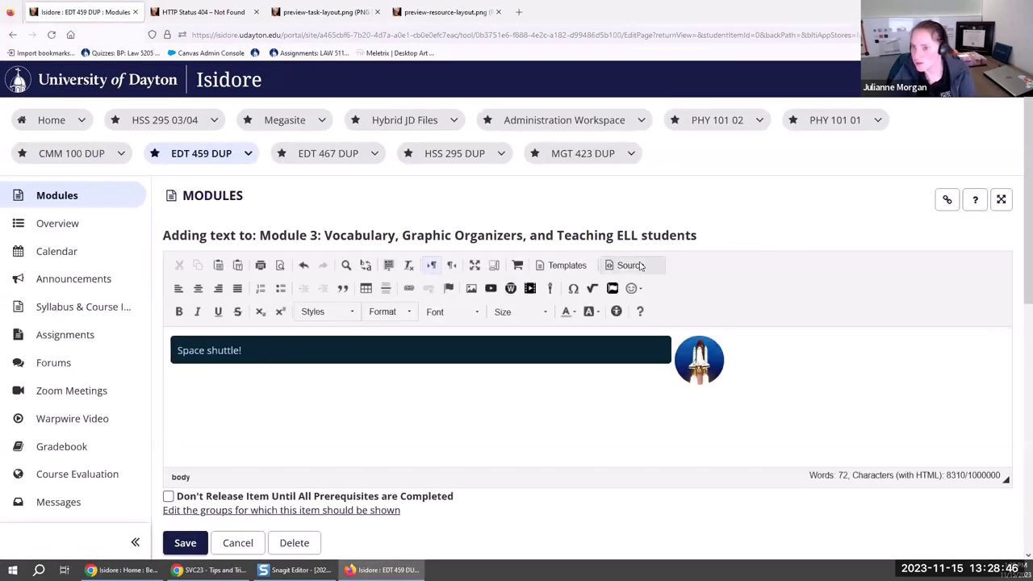
click(631, 266)
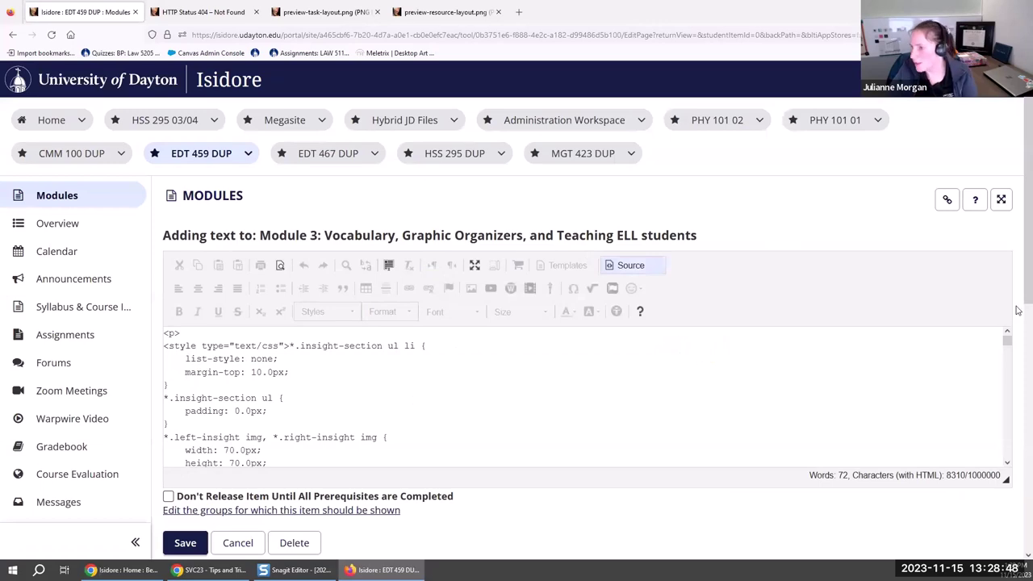
drag(1011, 346, 1009, 453)
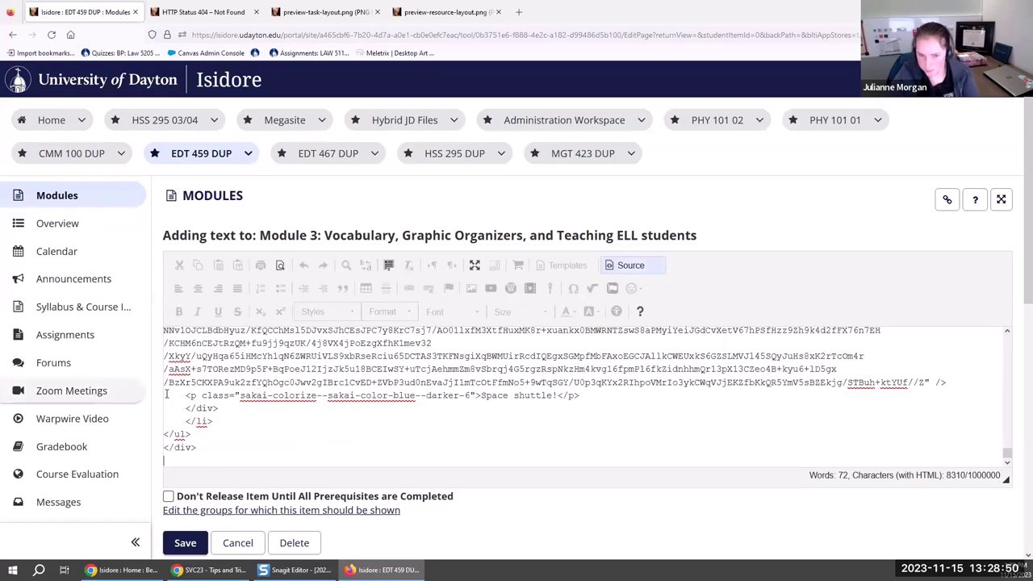
key(Return)
drag(366, 396, 340, 395)
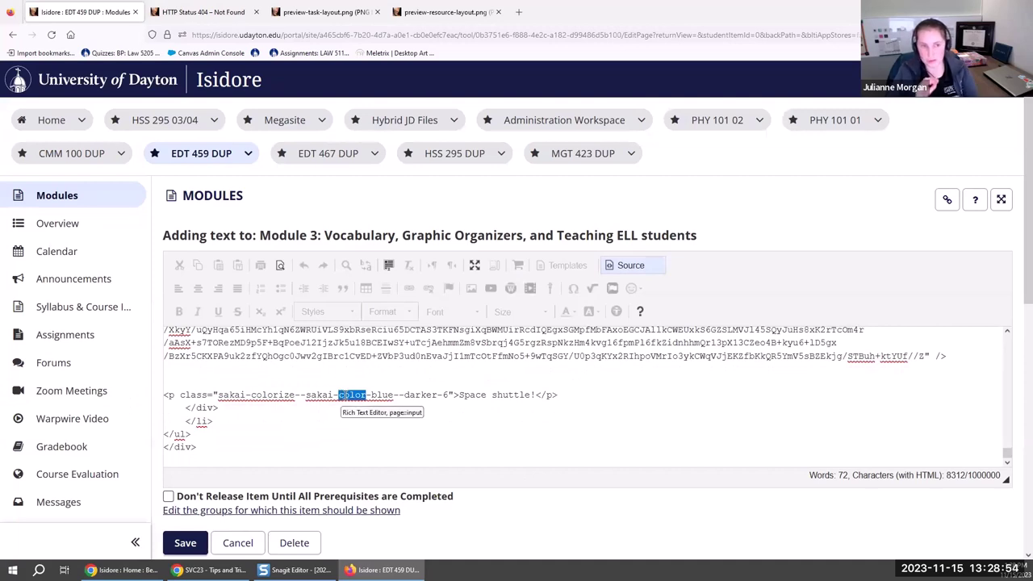
text(lessons)
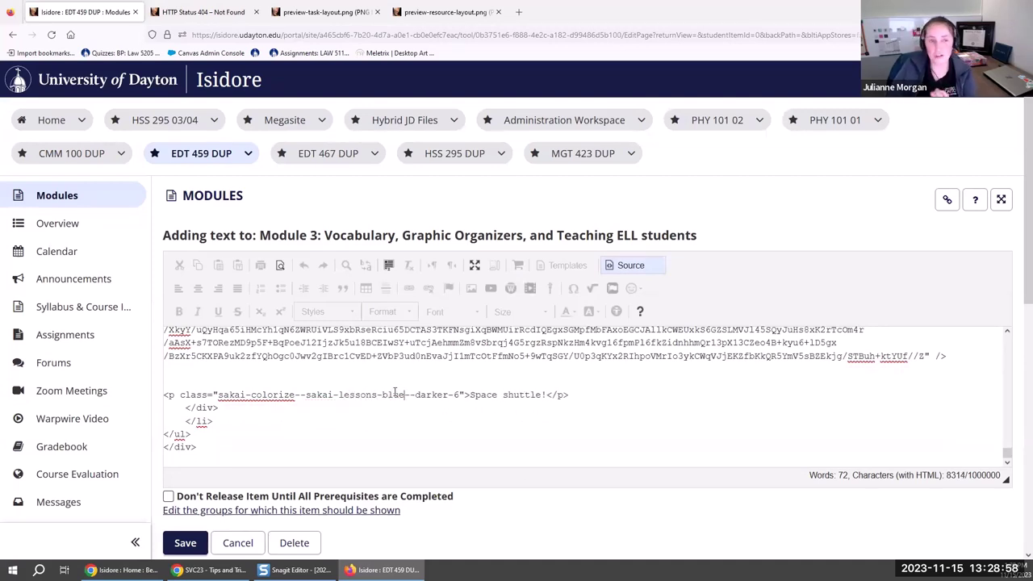
click(629, 266)
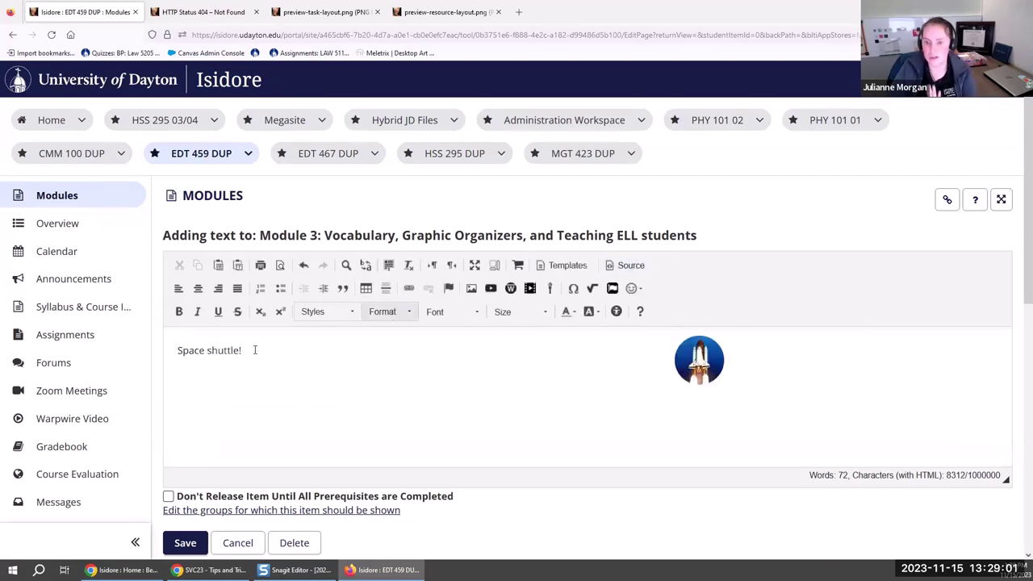
Reopen the HTML source and restore color in place of lessons in the "Space shuttle!" paragraph class
click(632, 267)
scroll(420, 406, down, 10)
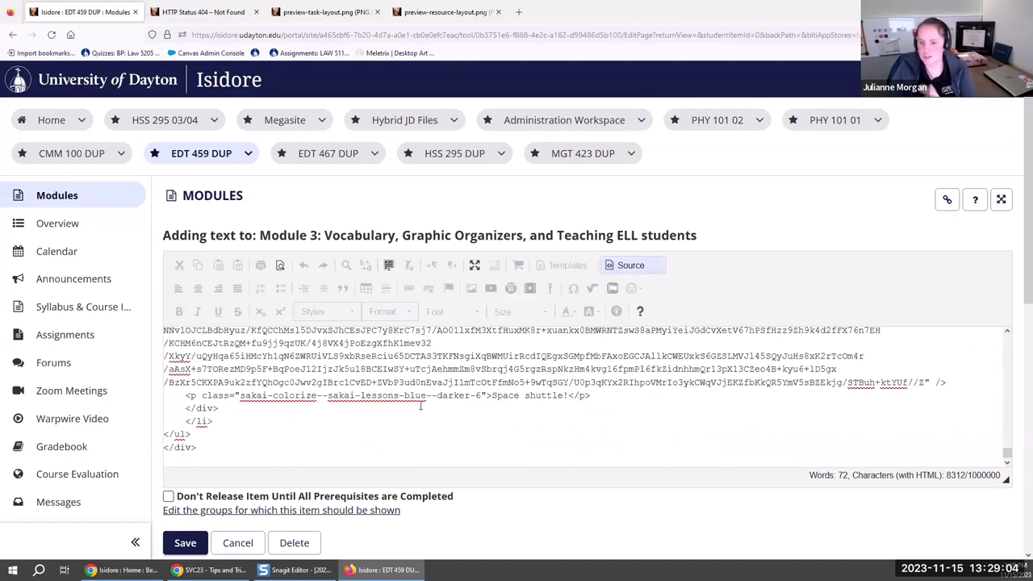
key(Return)
key(Return)
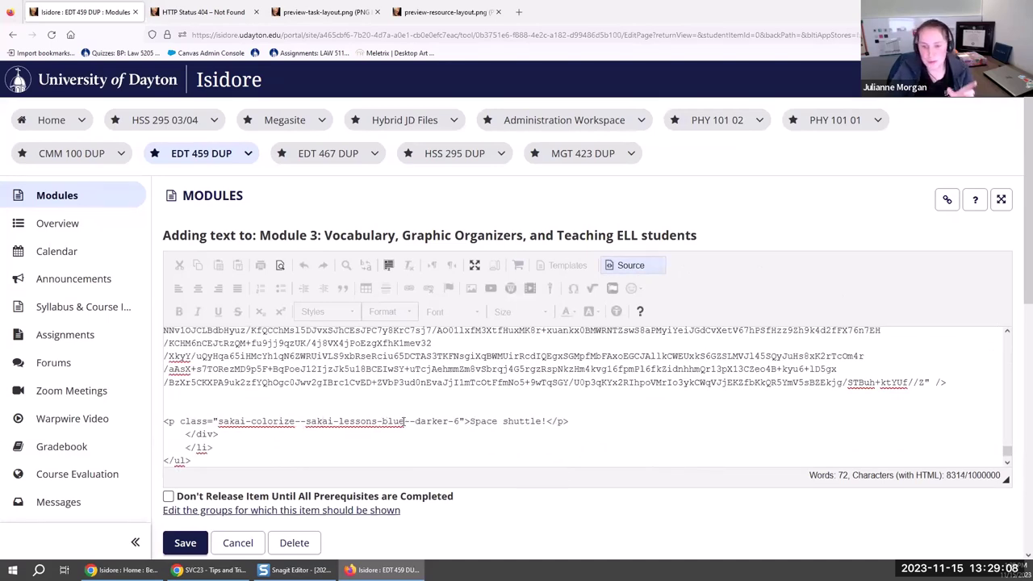
double_click(339, 421)
text(color)
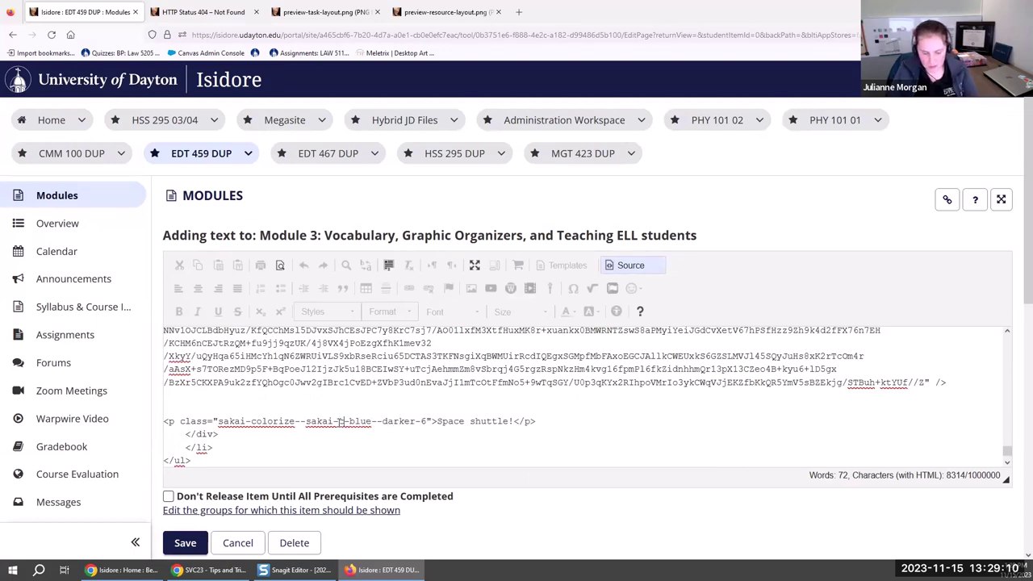
Set the "Space shuttle!" paragraph class to sakai-colorize--sakai-lessons-navy--lighter-5 and preview the result
drag(339, 422, 367, 422)
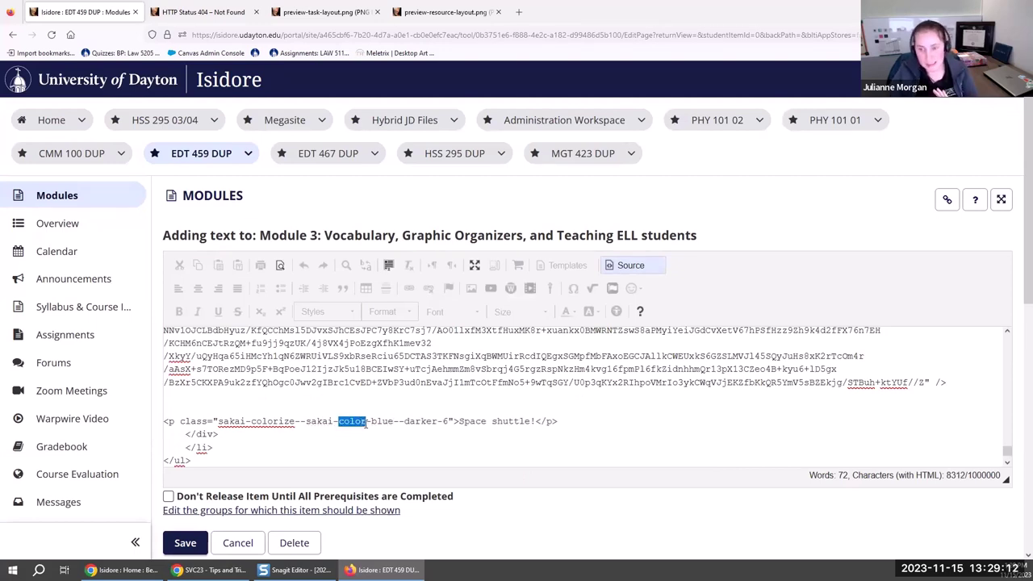
text(lessons)
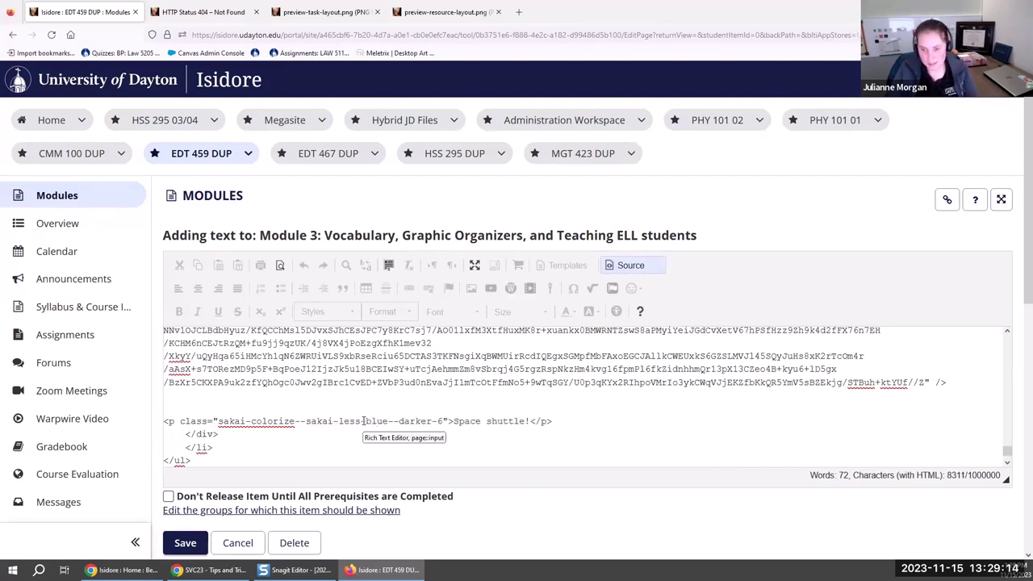
double_click(390, 420)
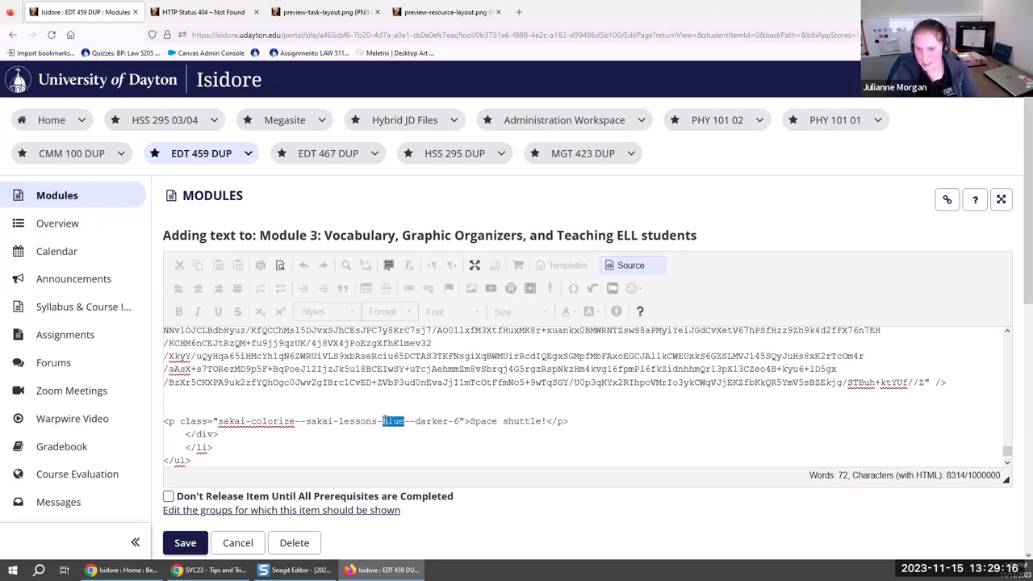
text(navy)
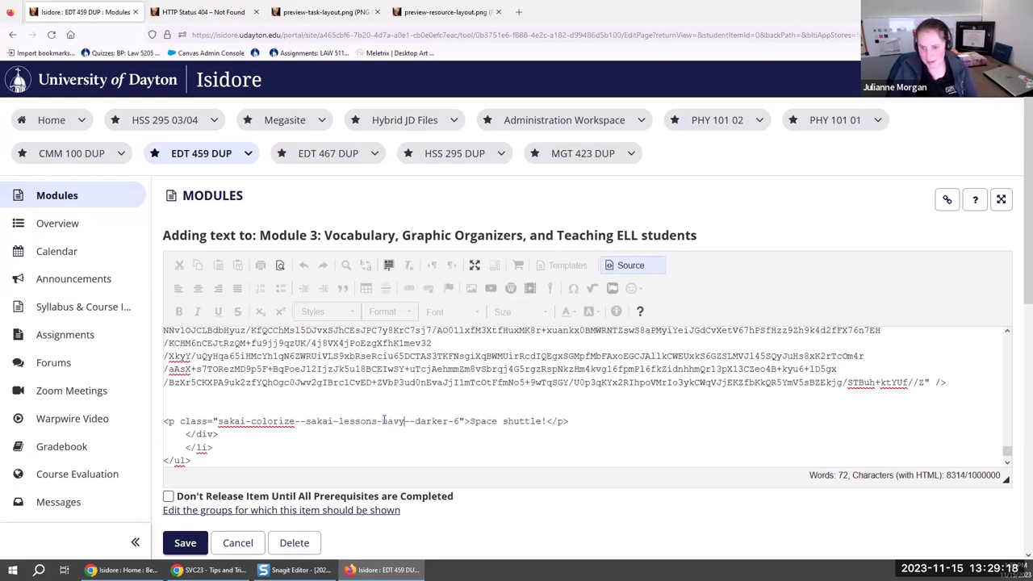
click(449, 422)
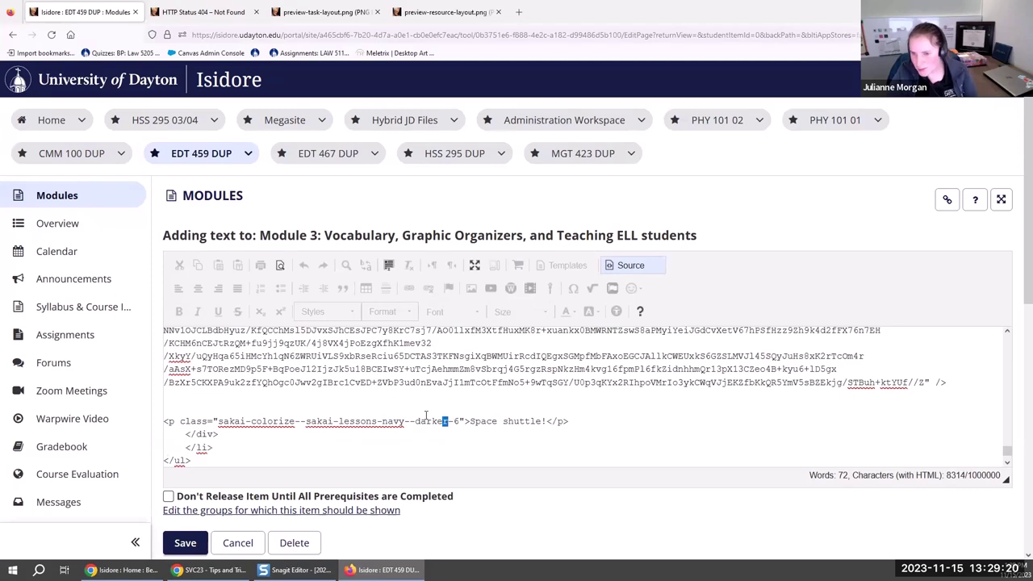
double_click(426, 418)
text(lighter)
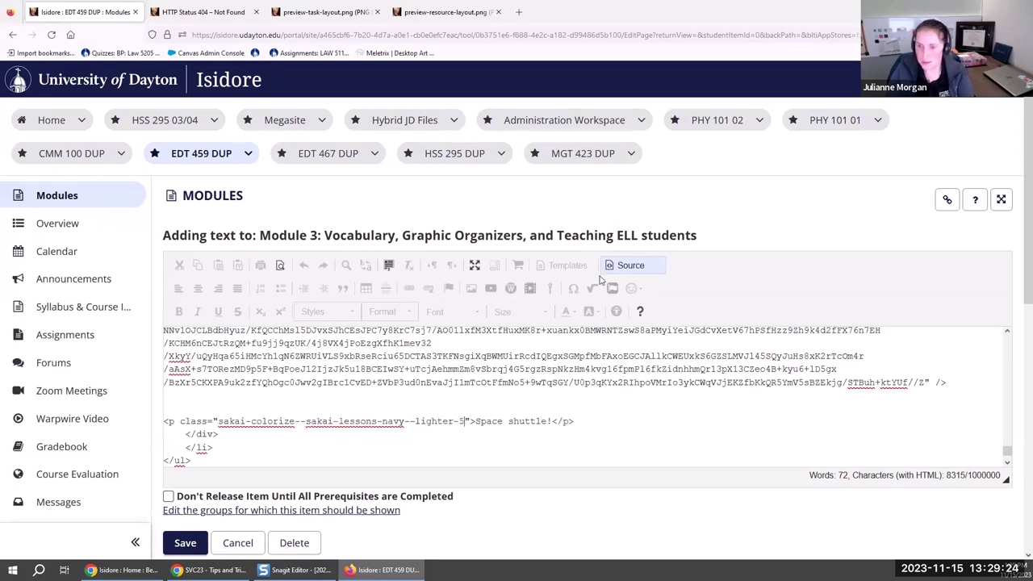
click(629, 265)
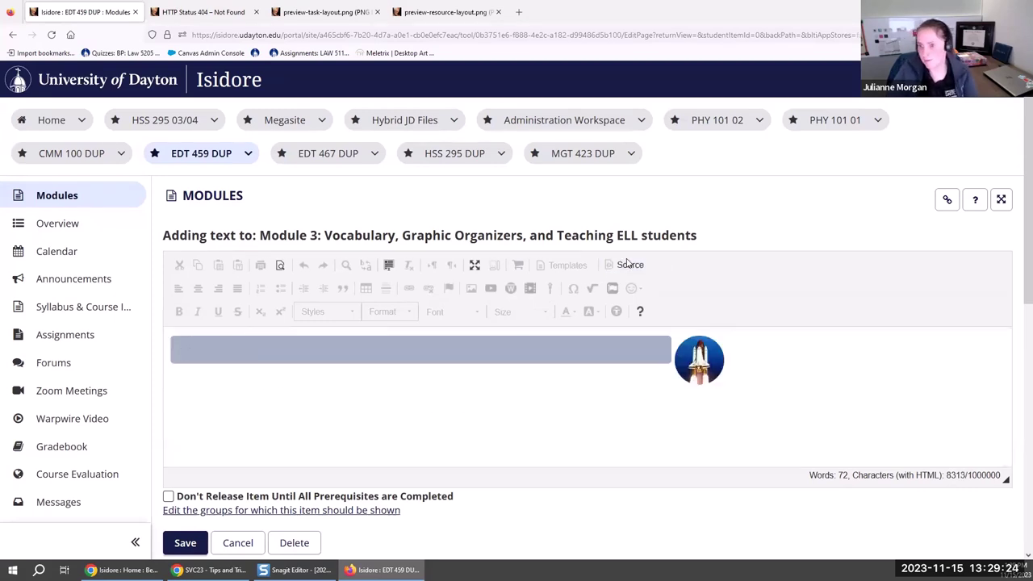
Change the lighter-level number in the "Space shuttle!" paragraph class to get a deeper navy shade, preview it, and save the text item
click(266, 356)
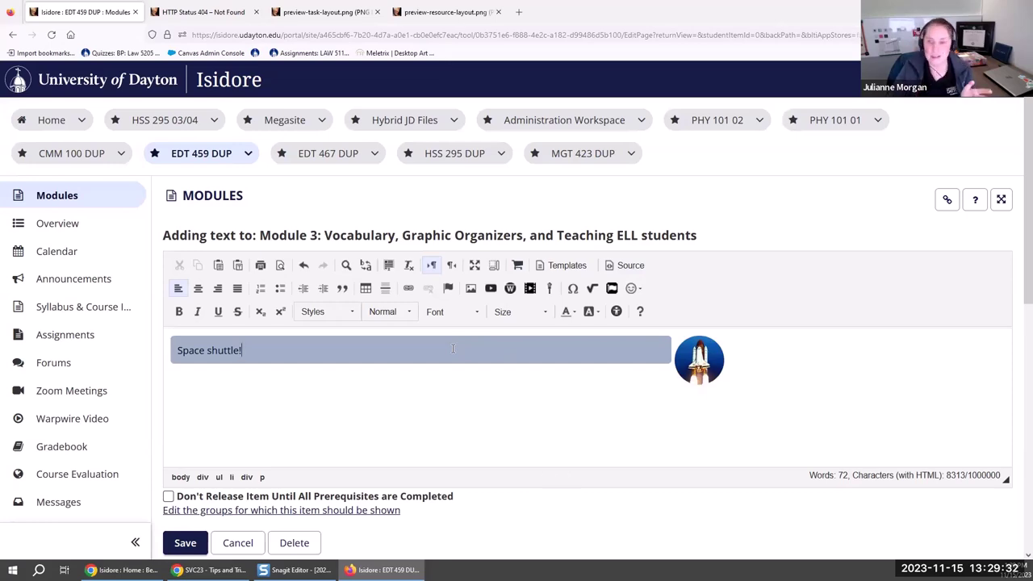
click(630, 264)
drag(1006, 342, 1007, 454)
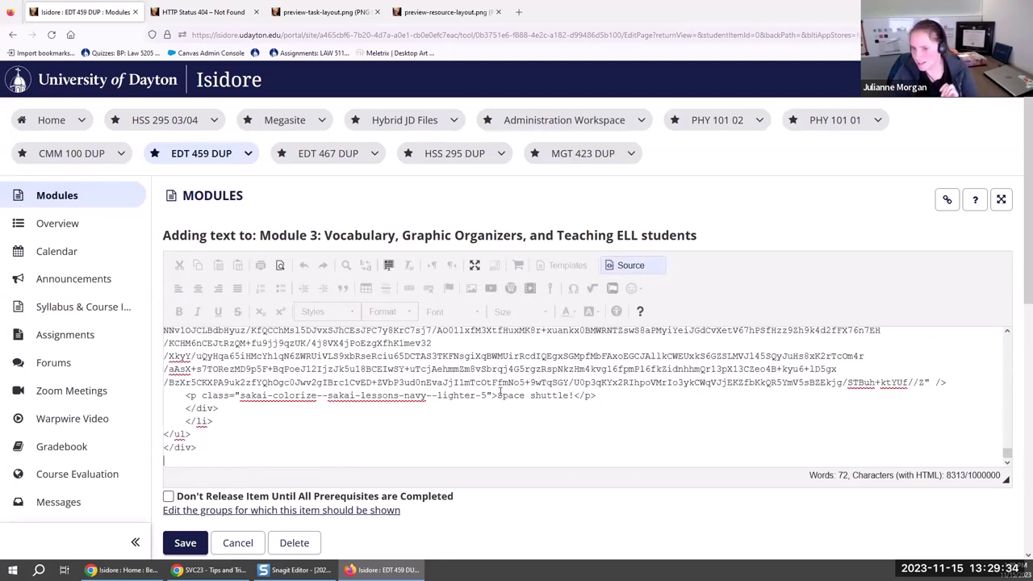
click(635, 268)
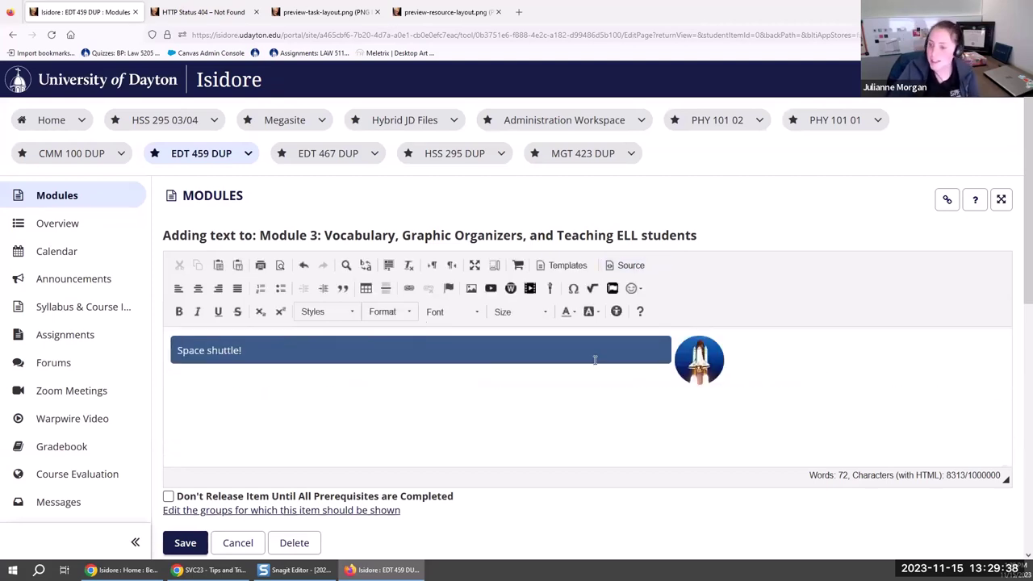
click(526, 346)
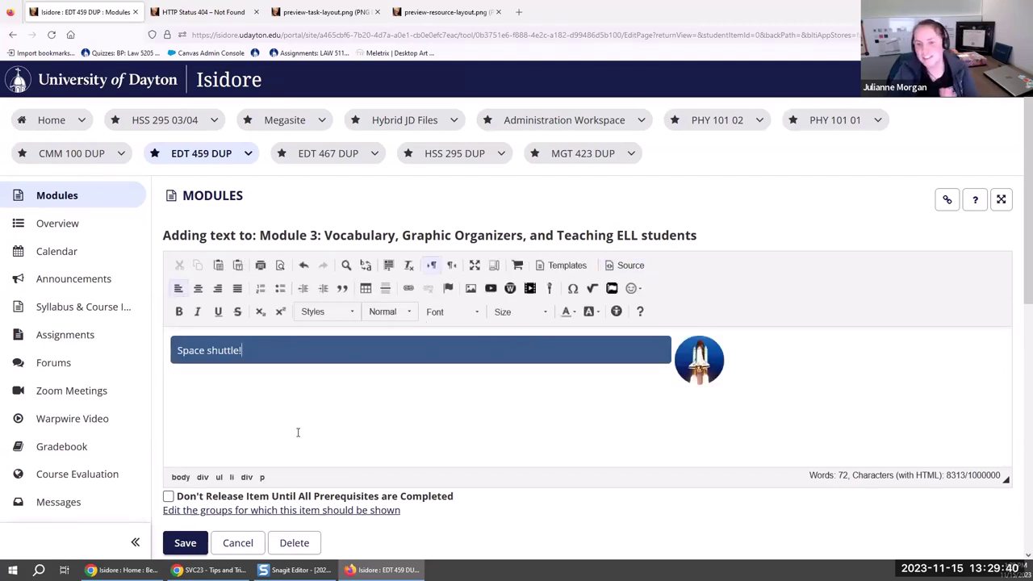
click(190, 542)
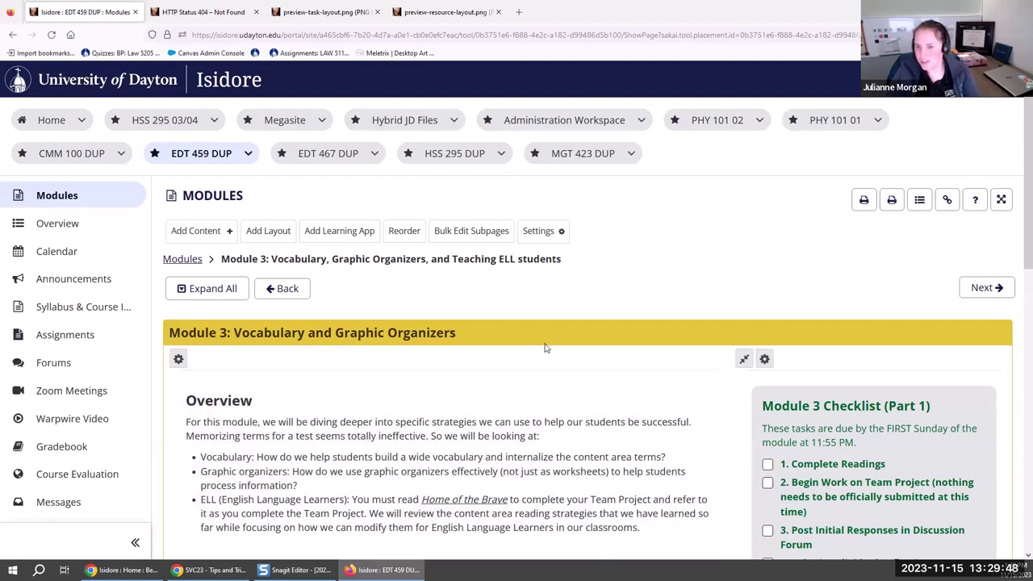
Look over the saved module page down to the Silly Convo section, and view the preview-resource-layout.png image
scroll(546, 346, down, 15)
scroll(1018, 431, up, 1)
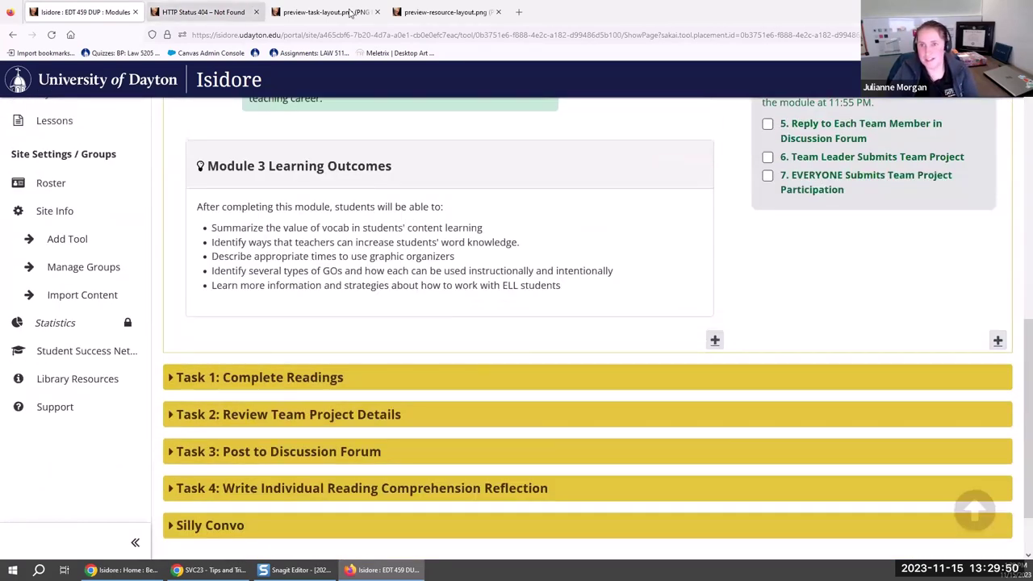
click(423, 10)
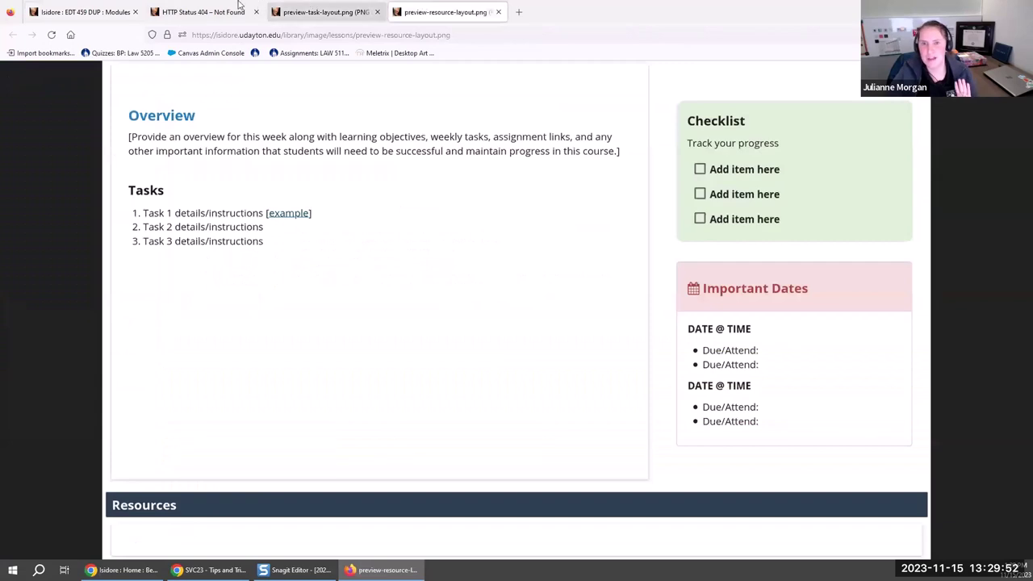
Switch to Chrome, examine the available color names in the Sakai Colors.png screenshot, and return to the tips document
click(208, 570)
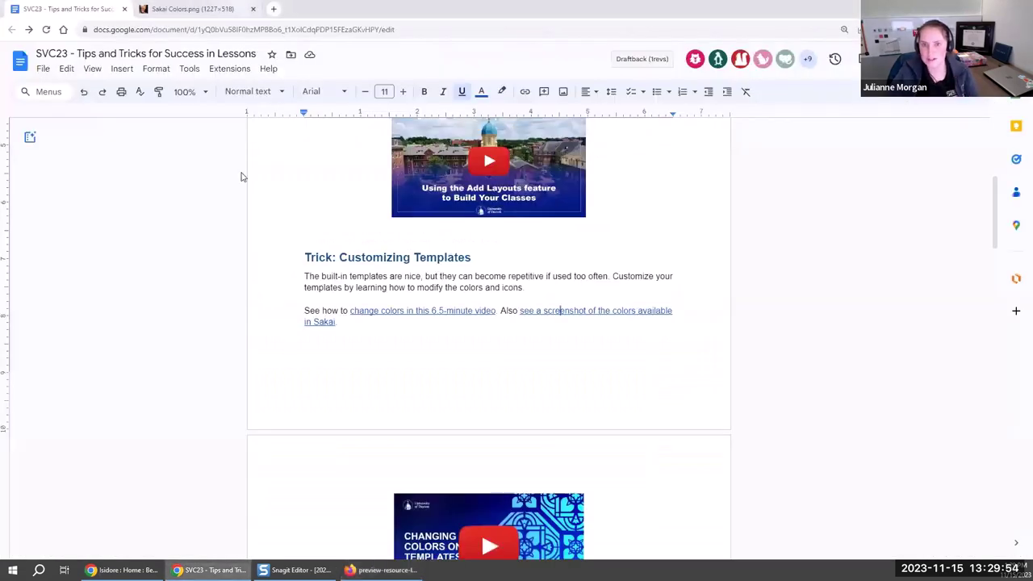
click(194, 9)
right_click(295, 258)
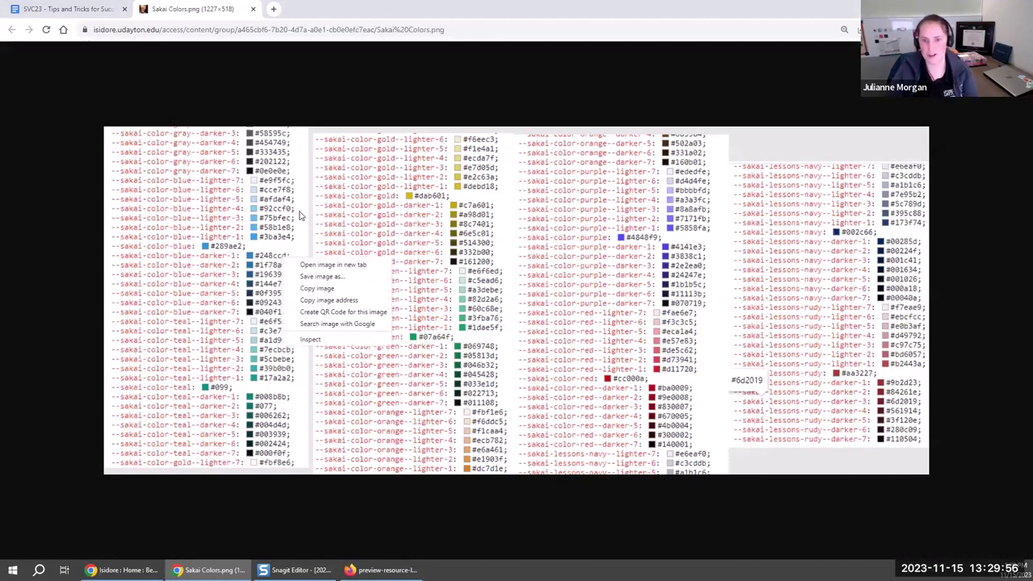
click(297, 210)
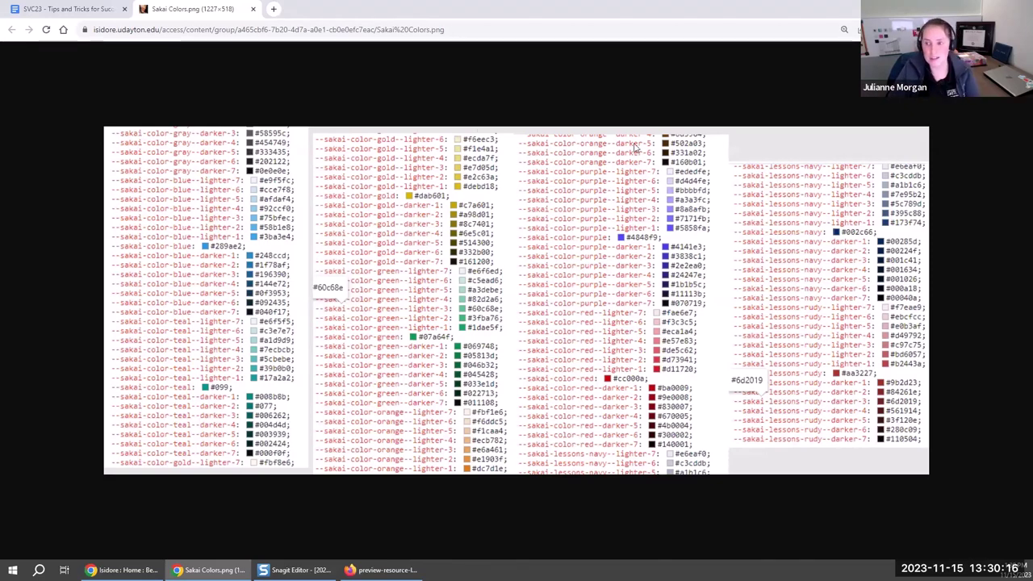
click(90, 9)
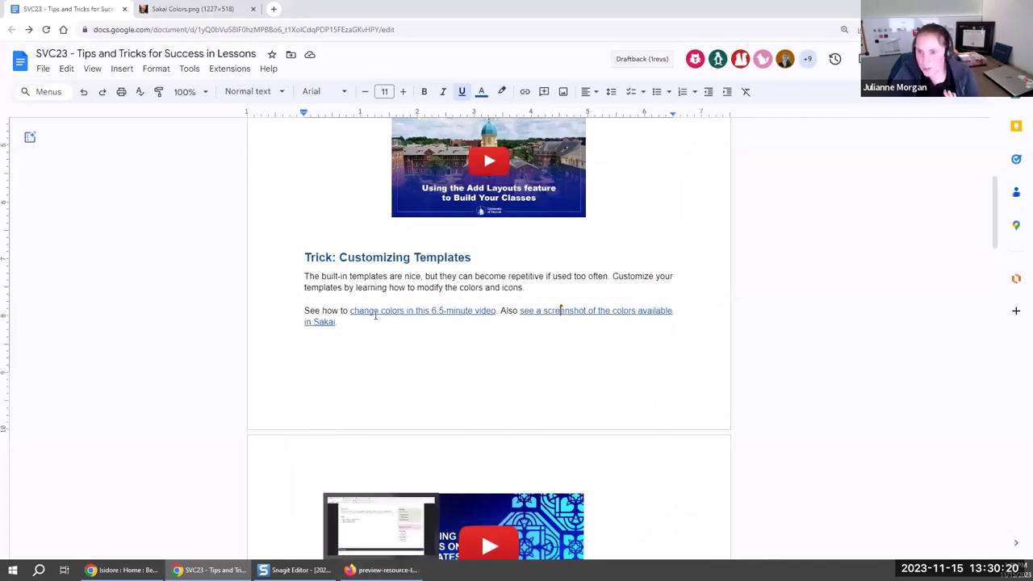
Return to the module page in Firefox and expand its Silly Convo, Task 3, and Task 2 sections
click(384, 570)
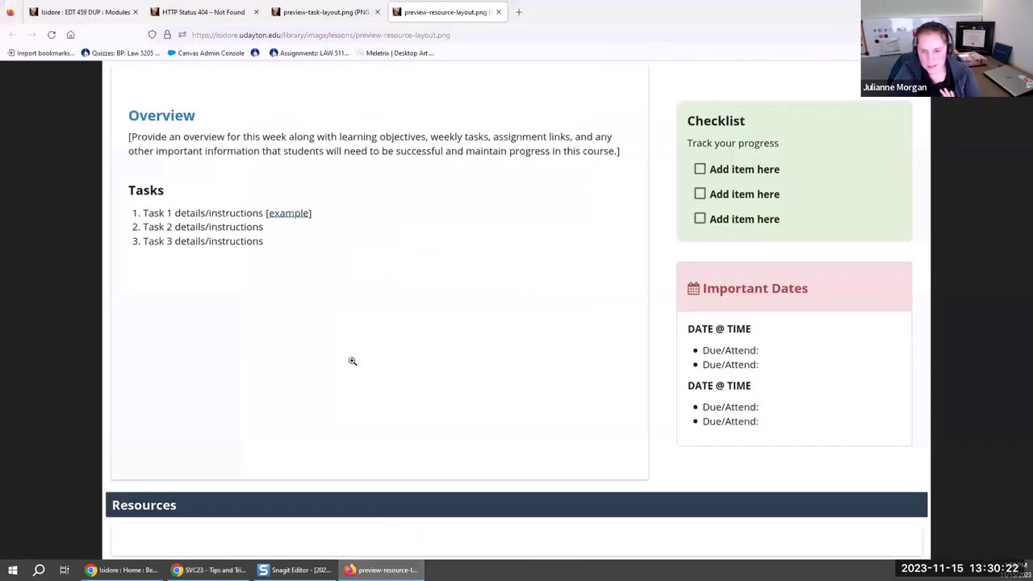
click(81, 11)
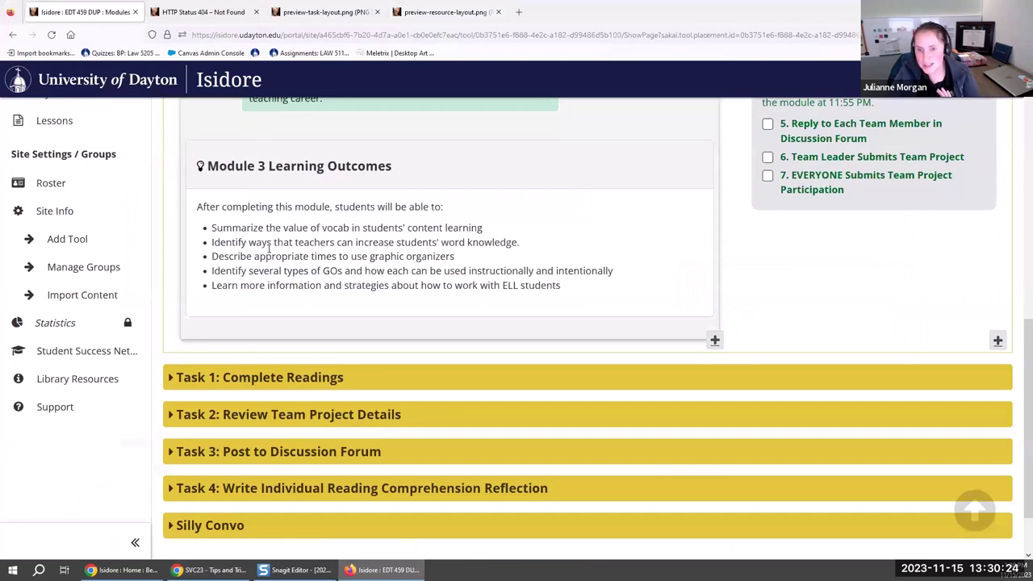
scroll(350, 307, down, 2)
click(266, 452)
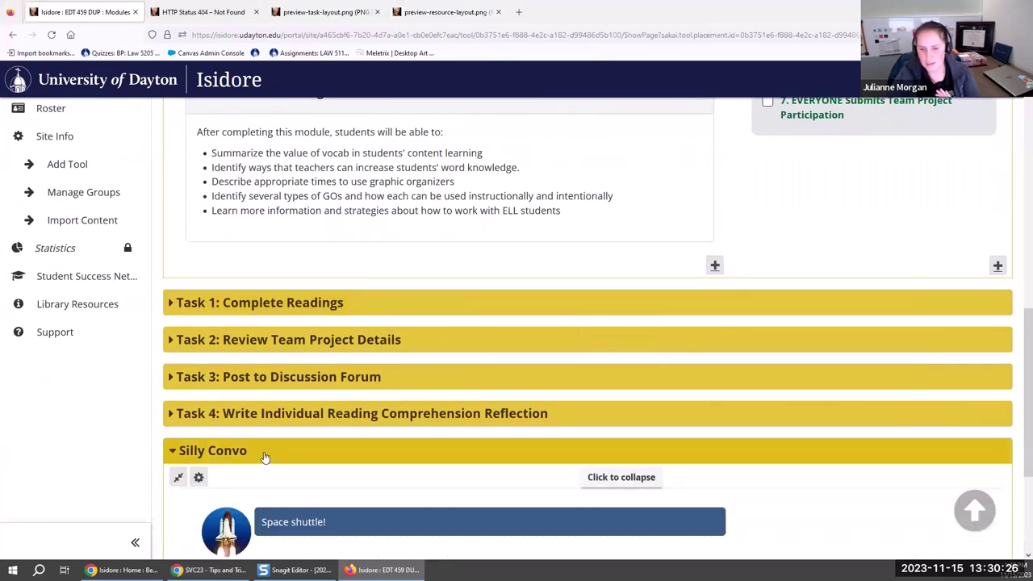
click(278, 376)
scroll(282, 365, down, 3)
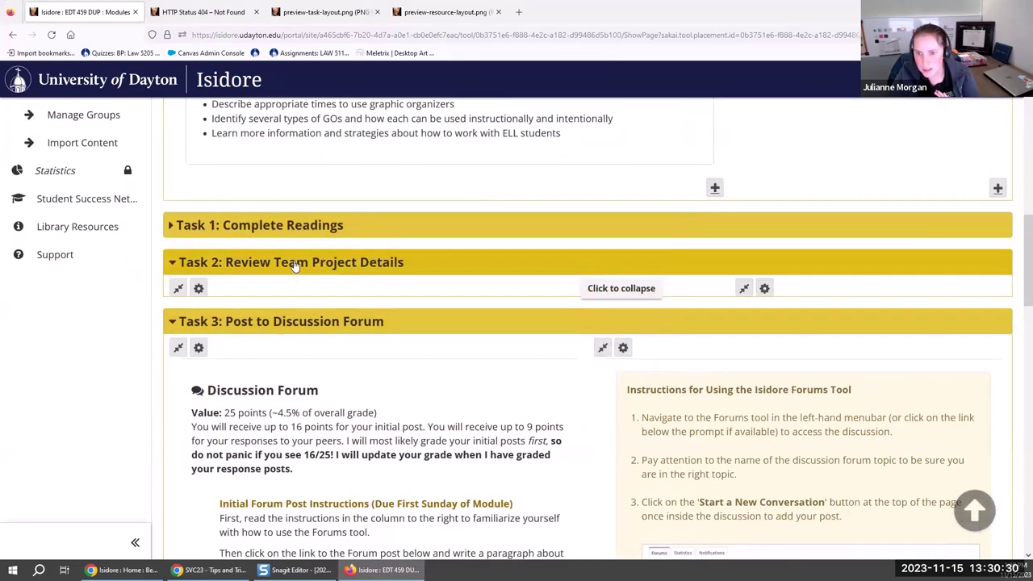
click(276, 244)
scroll(216, 371, down, 2)
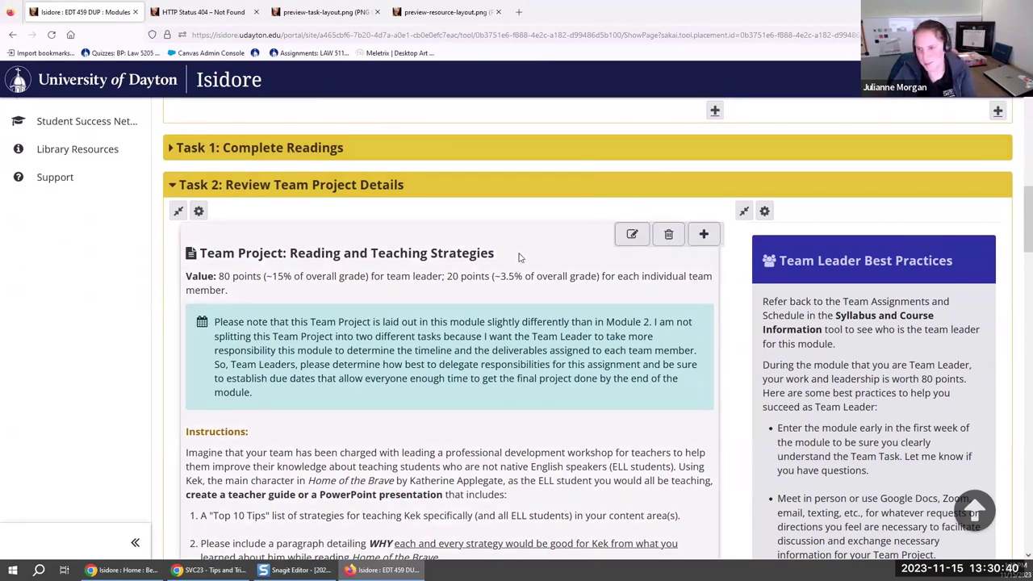
Examine the callout boxes and icons in the Task 2 through Task 4 sections, and collapse Task 4
scroll(495, 188, down, 3)
scroll(495, 188, up, 2)
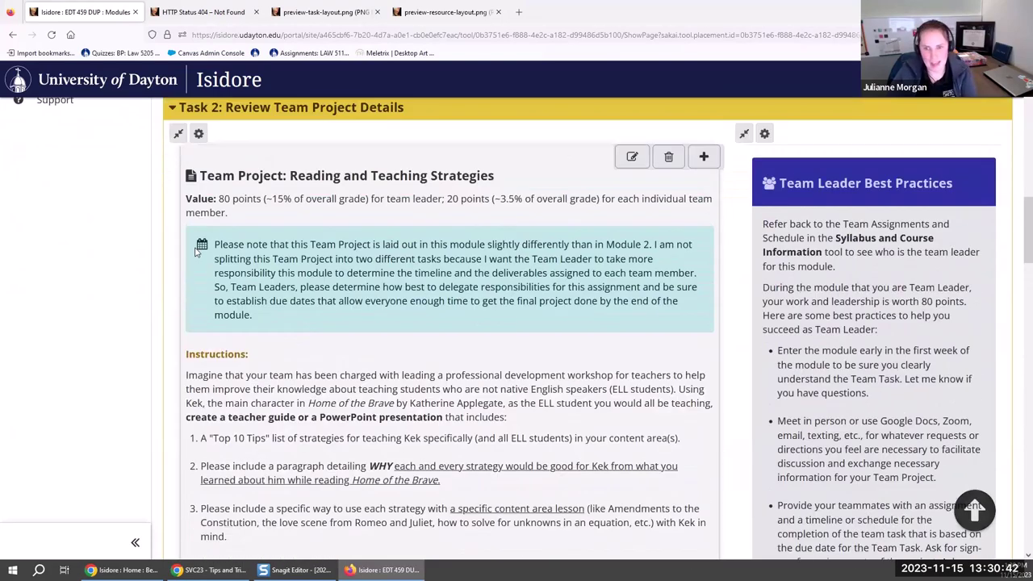
scroll(282, 344, down, 5)
scroll(281, 344, down, 15)
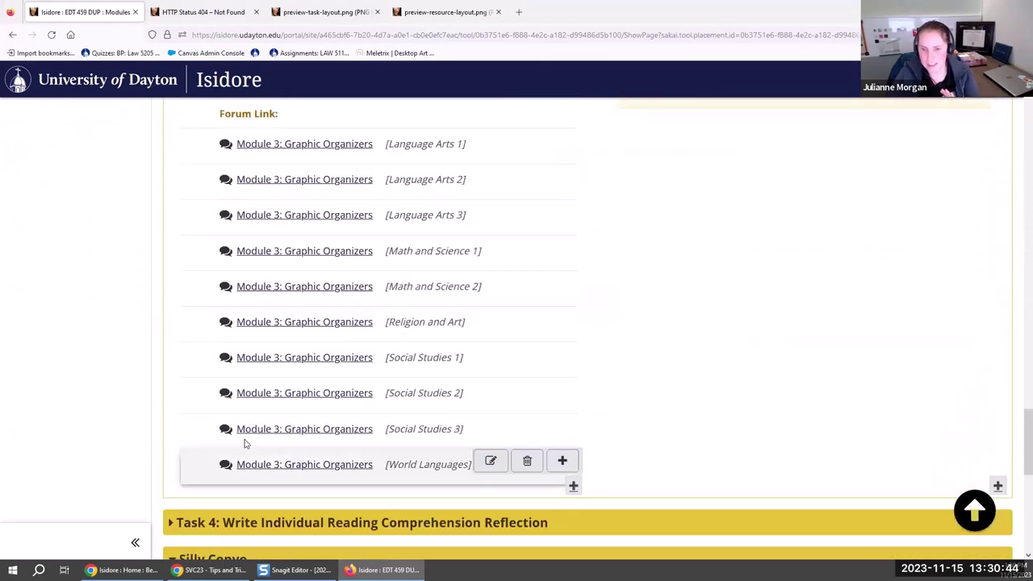
scroll(231, 498, down, 12)
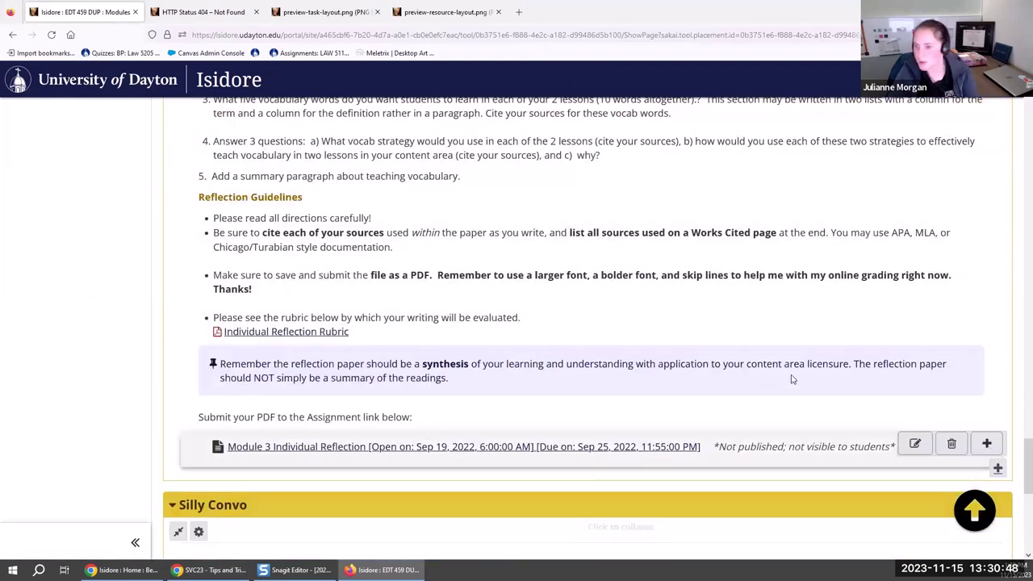
scroll(880, 357, up, 4)
scroll(885, 360, up, 1)
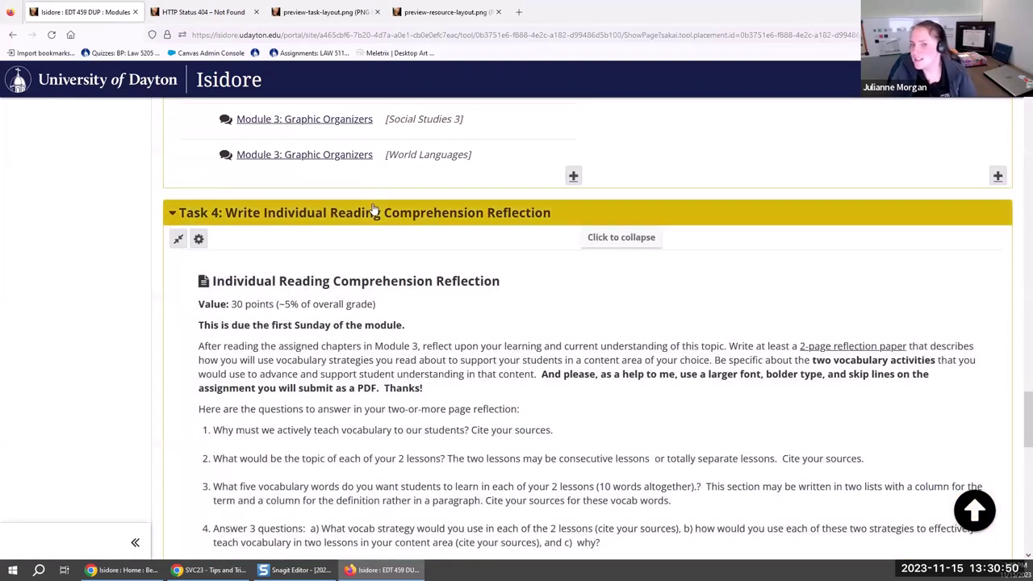
click(495, 212)
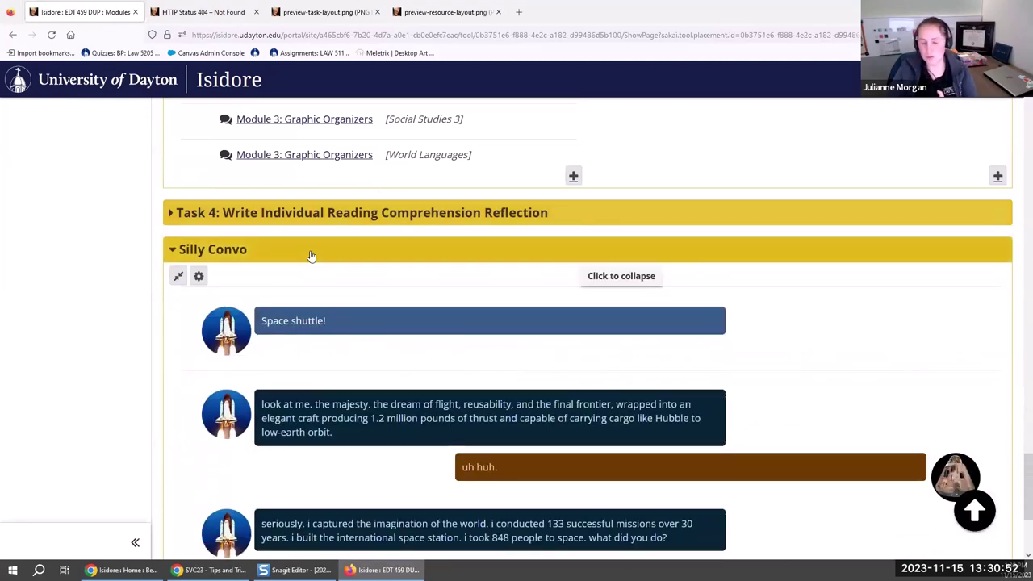
Add a text item at the bottom of Task 3's second column and insert the Alert with Star template
scroll(1017, 339, up, 3)
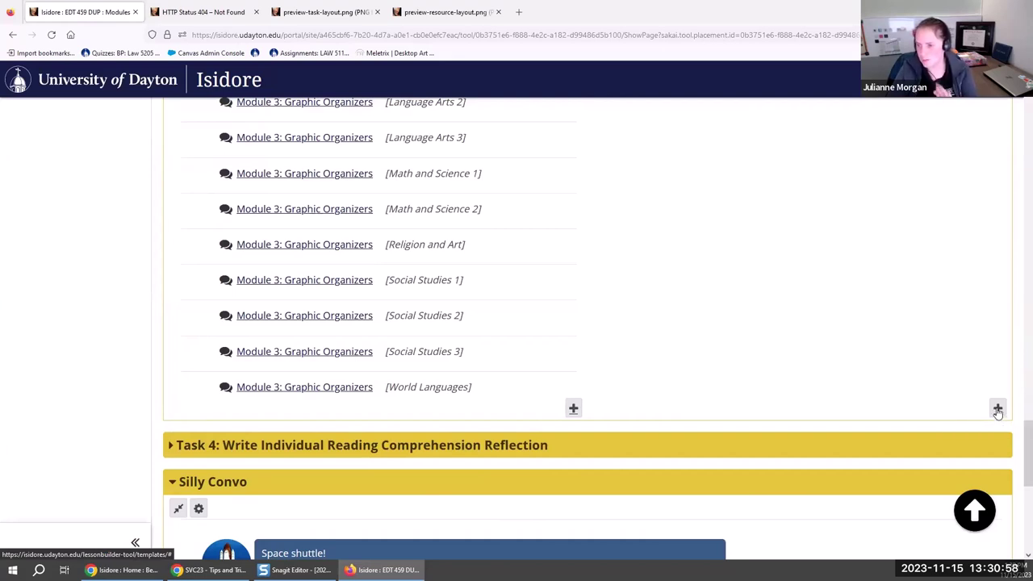
click(997, 409)
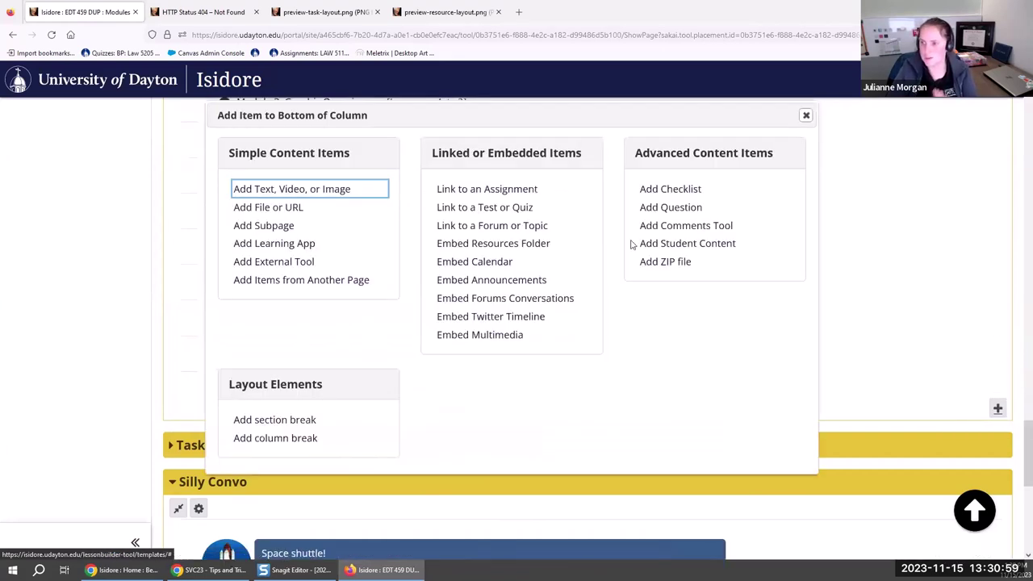
click(310, 197)
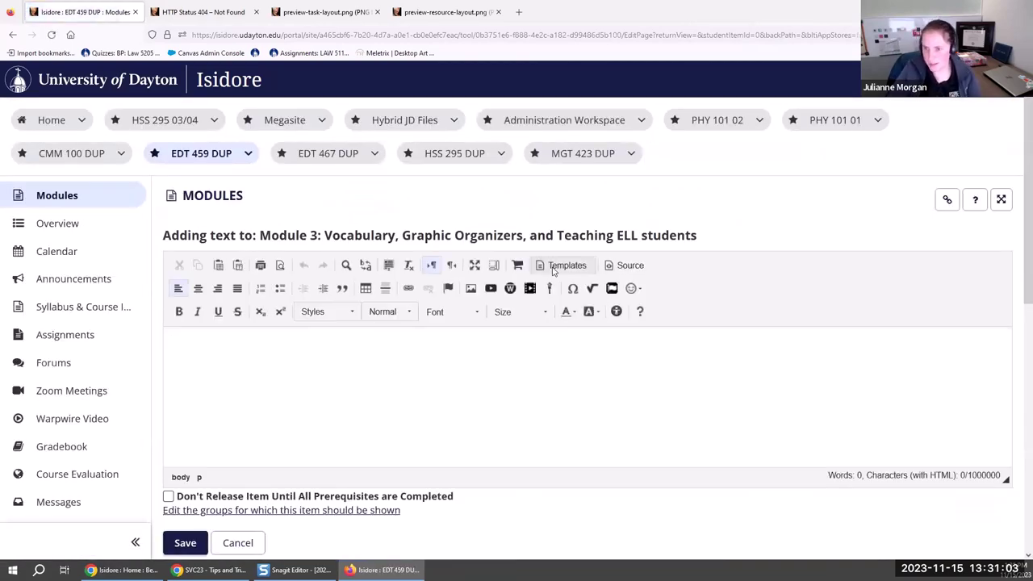
click(554, 273)
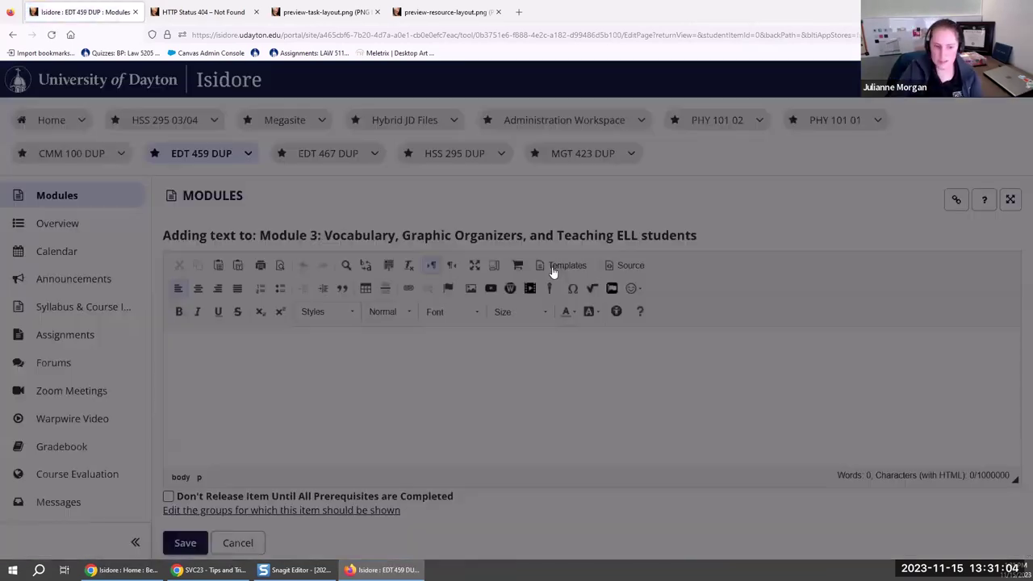
scroll(467, 379, down, 5)
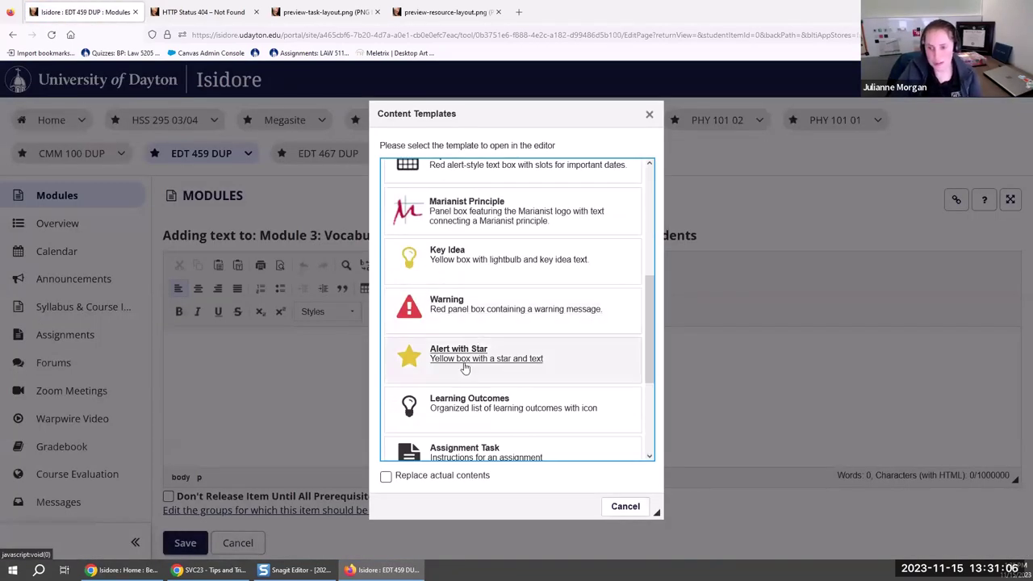
click(465, 368)
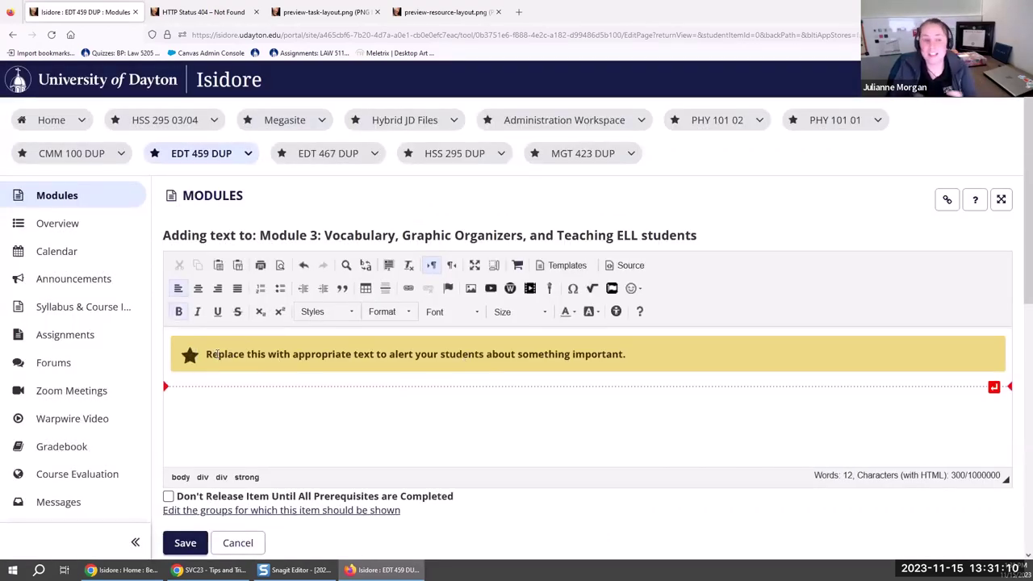
Search the Font Awesome icons for arrow and insert the Arrow Circle Right icon at the end of the alert text
click(680, 355)
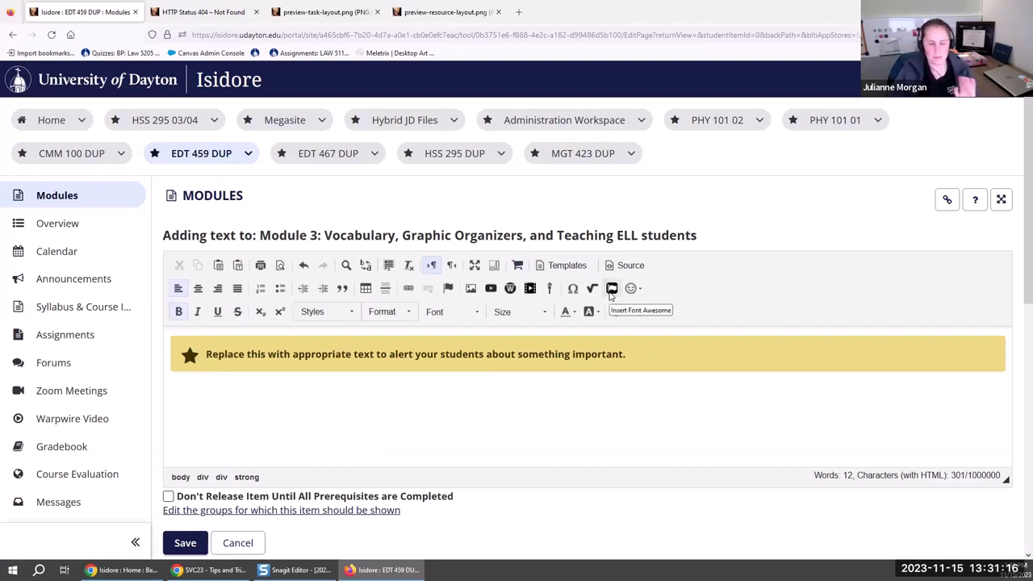
click(612, 292)
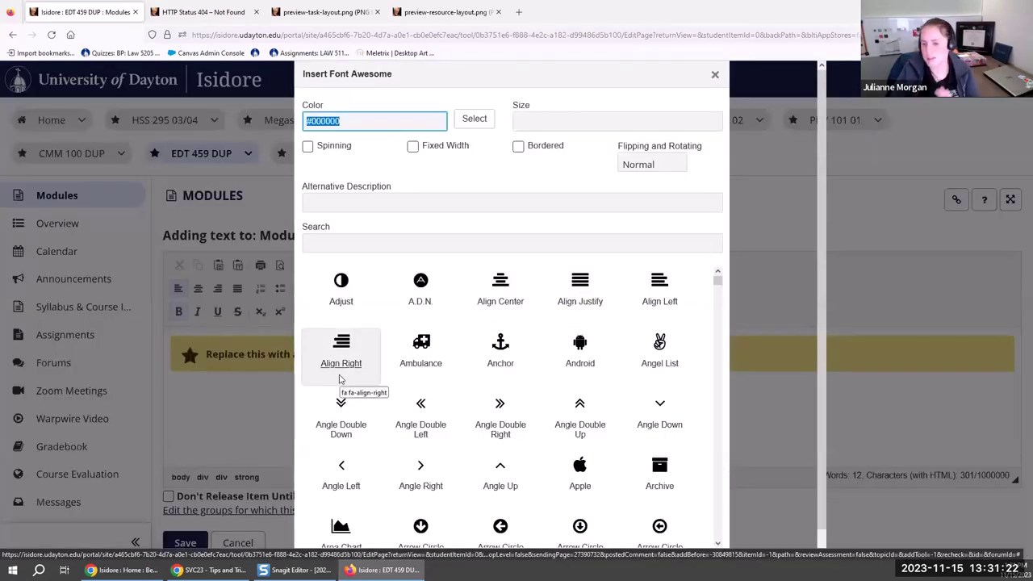
scroll(565, 290, down, 3)
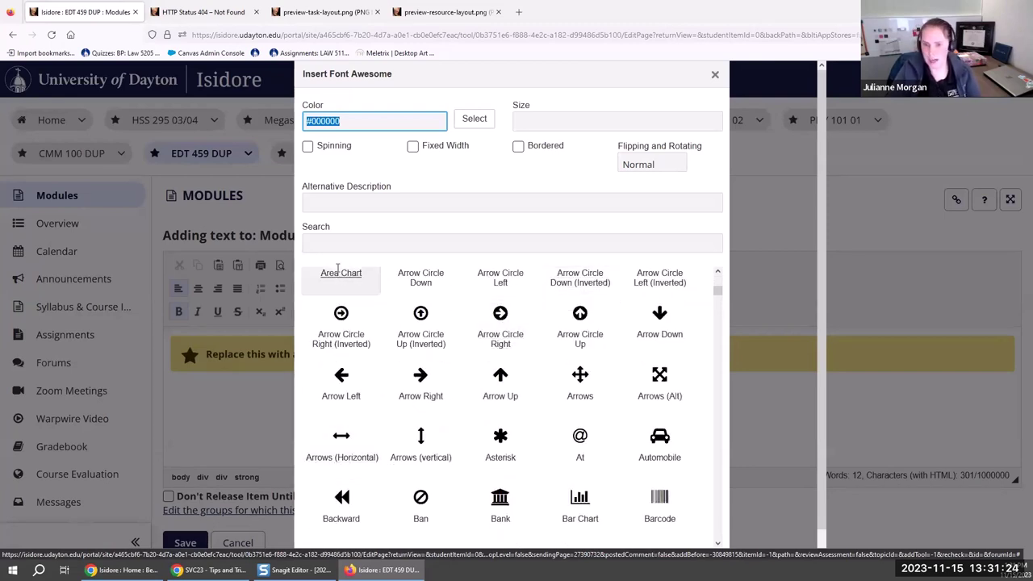
click(339, 243)
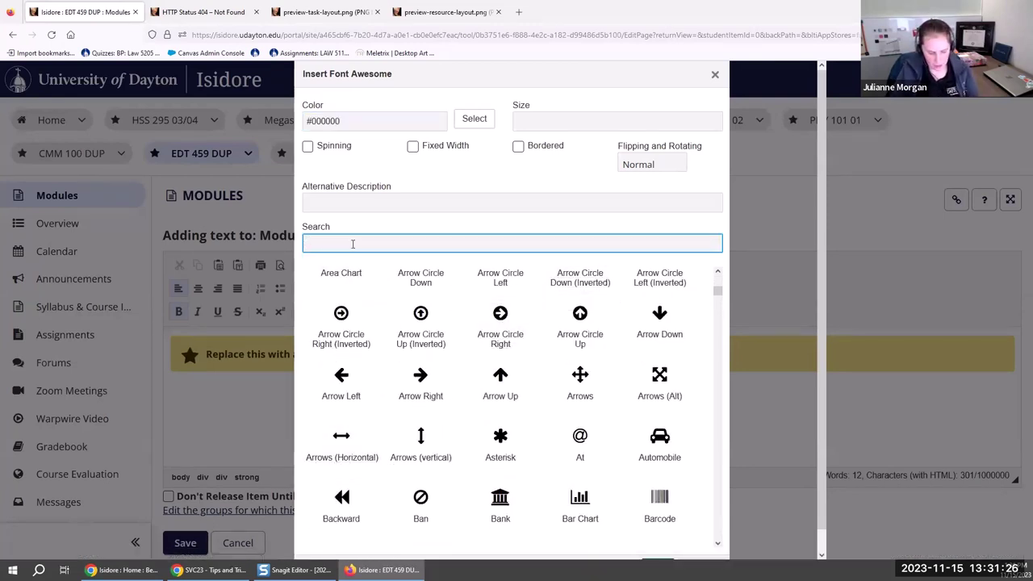
text(a)
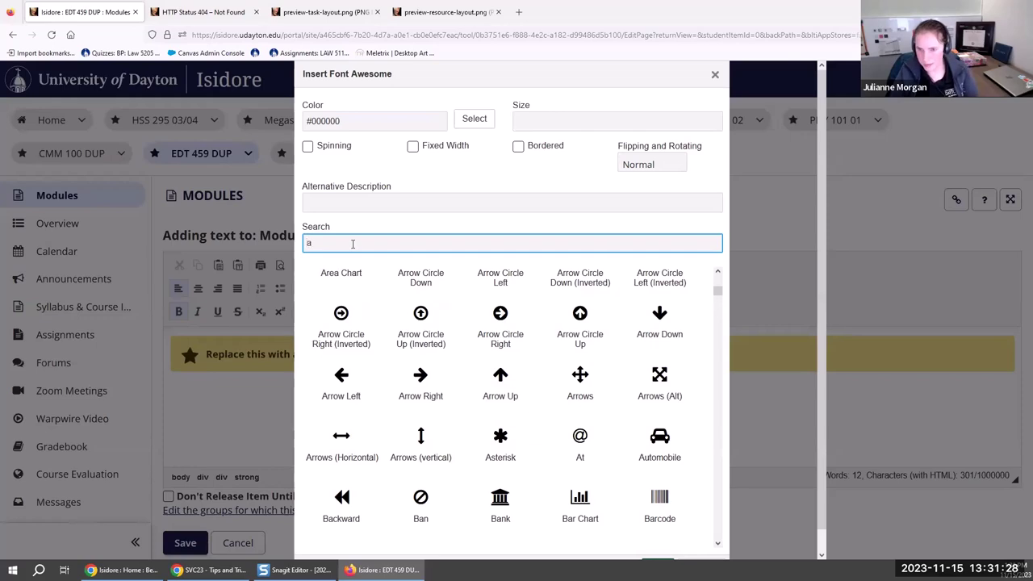
text(rrow)
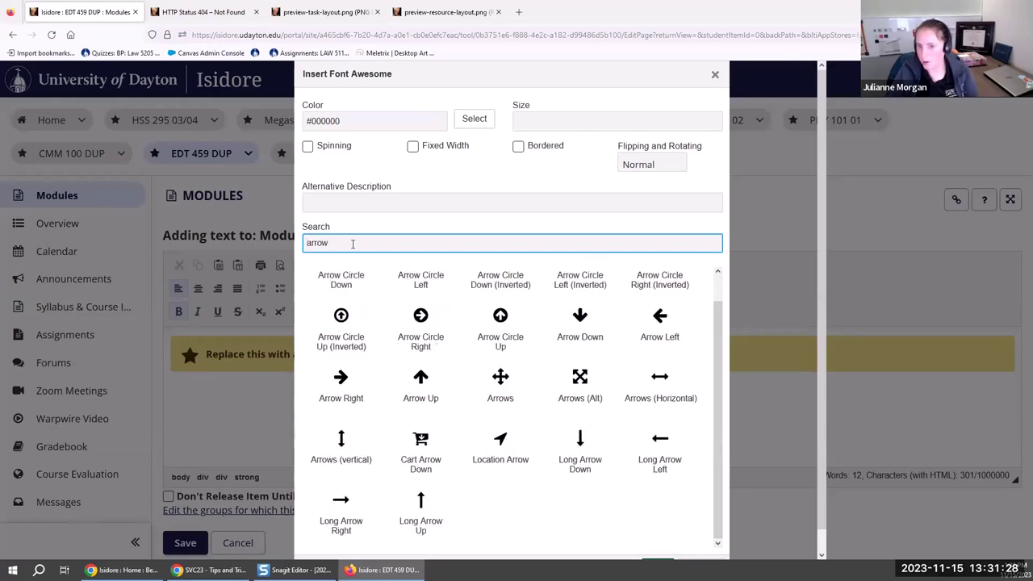
click(420, 327)
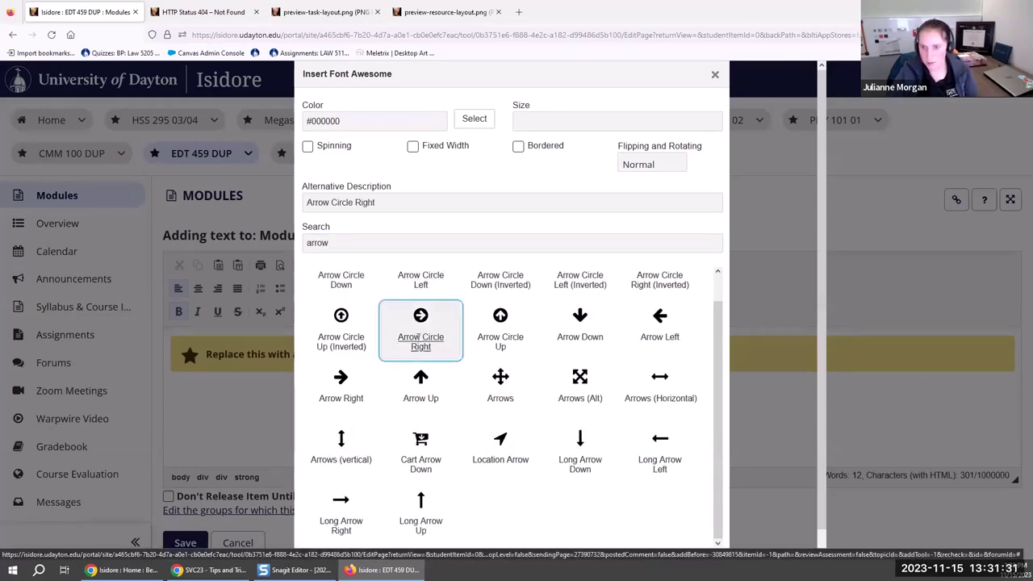
click(715, 75)
click(597, 331)
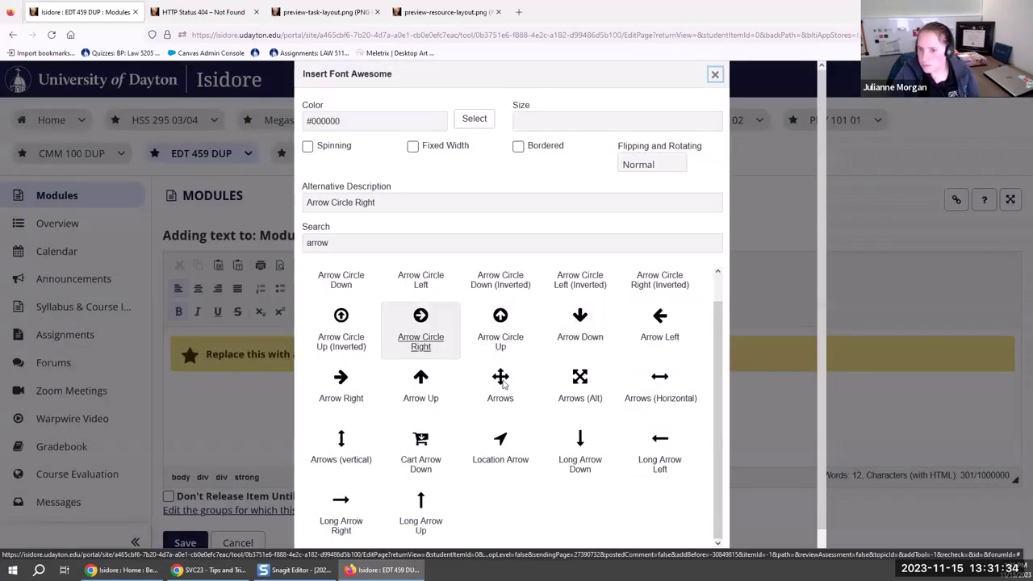
scroll(502, 386, down, 1)
click(657, 545)
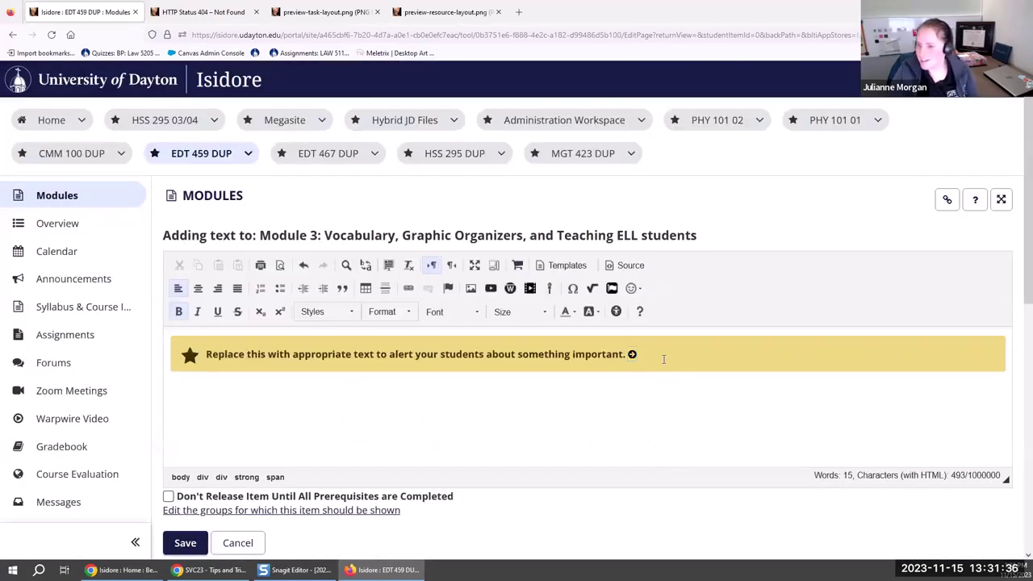
Copy the arrow icon from the end of the alert text and paste it before the word Replace
click(633, 356)
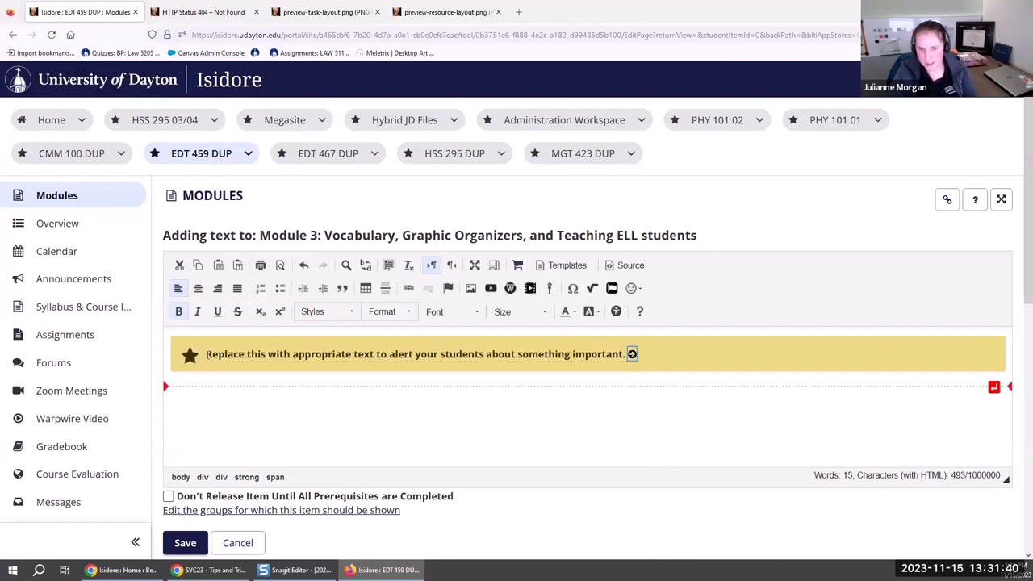
click(193, 355)
click(206, 355)
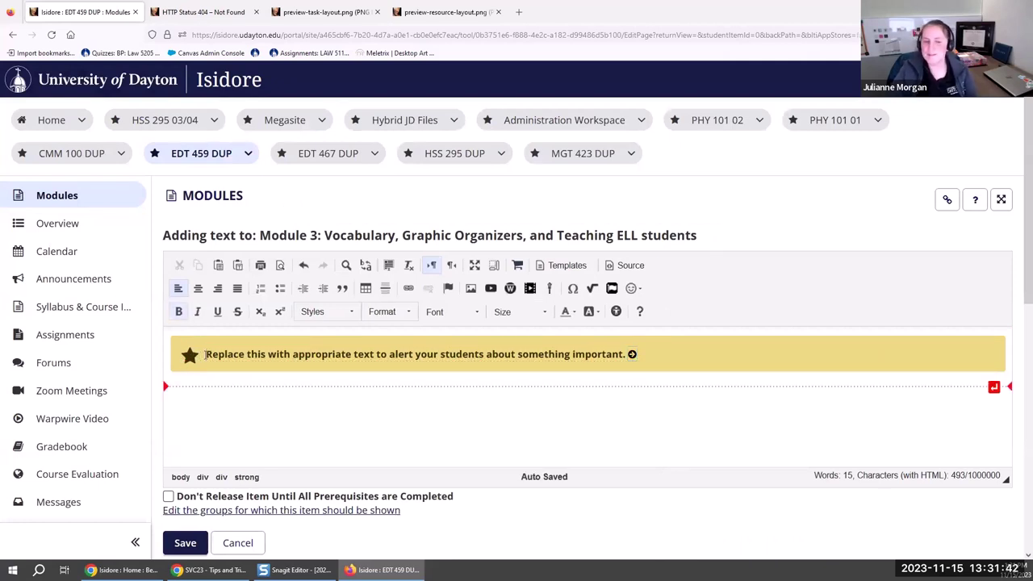
key(ctrl+v)
Try to select the star icon at the start of the alert box, ahead of the pasted arrow icon
click(217, 355)
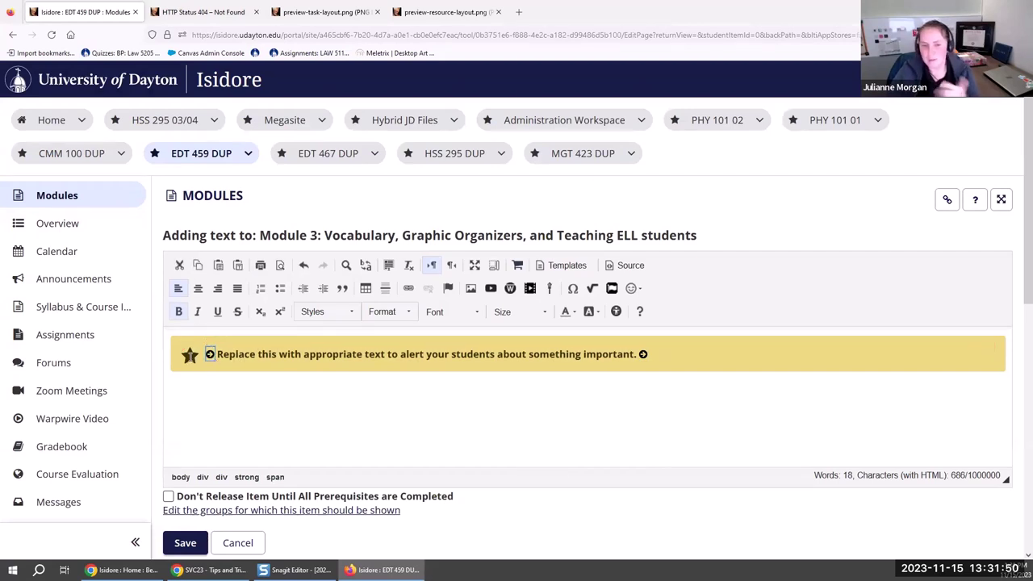
click(211, 355)
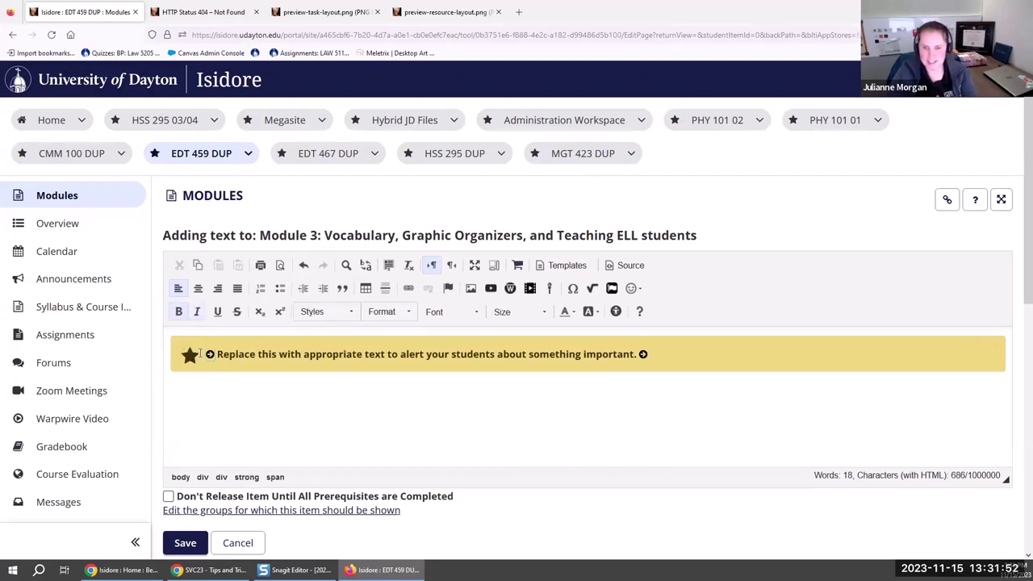
triple_click(187, 353)
click(199, 353)
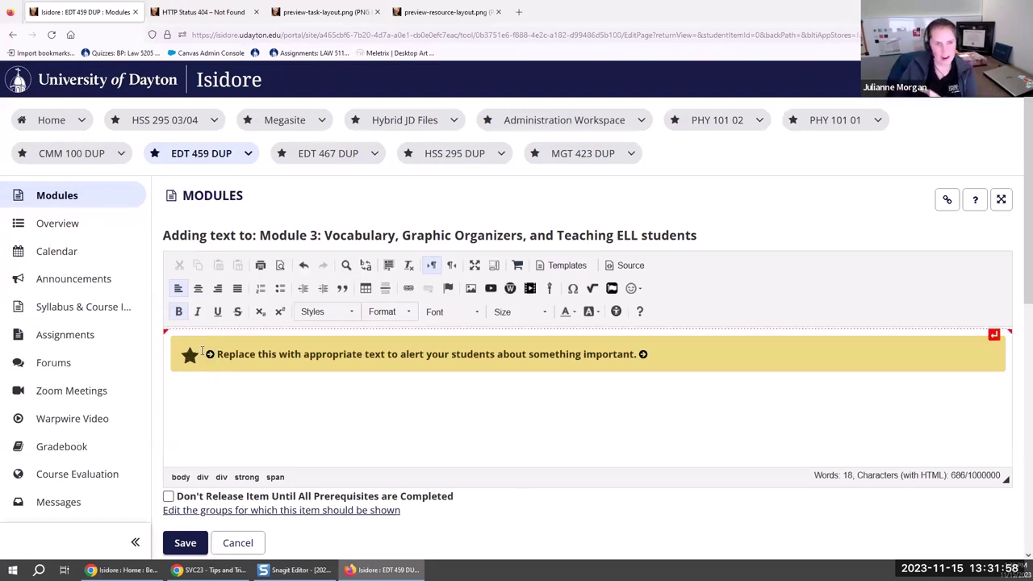
click(207, 342)
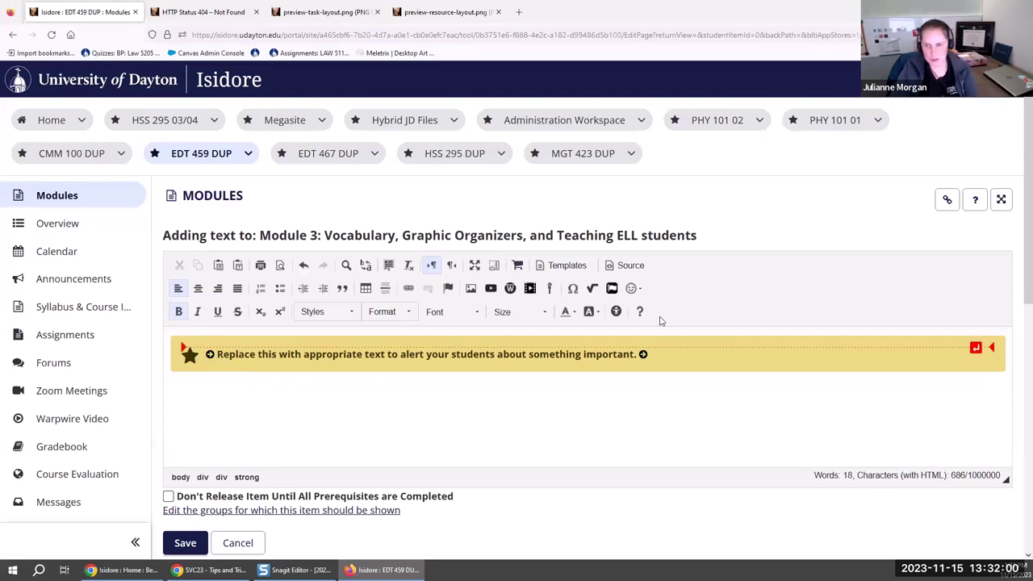
Search the alert's HTML source for star and locate the icon's fa-star class
click(642, 270)
click(499, 360)
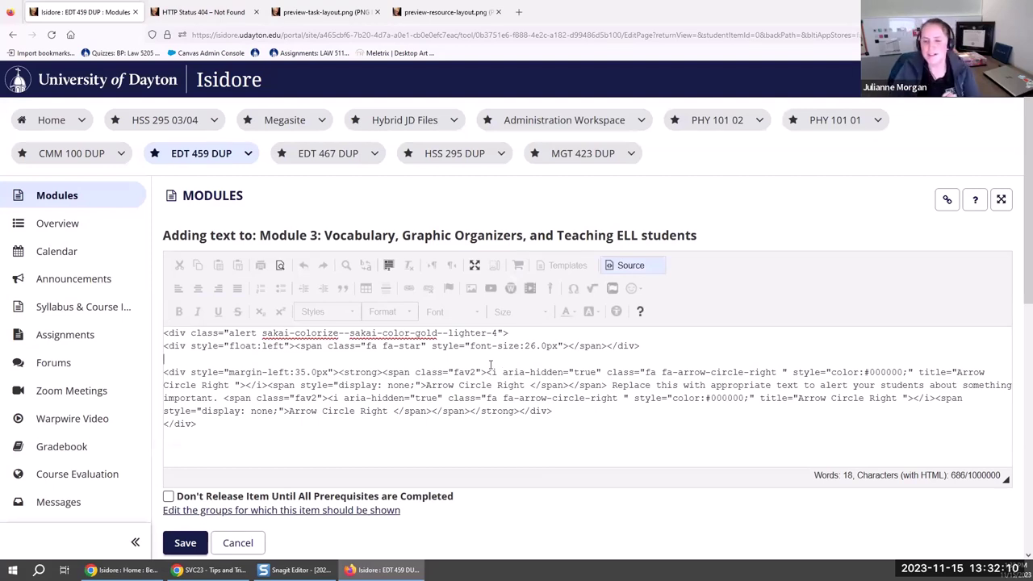
click(636, 265)
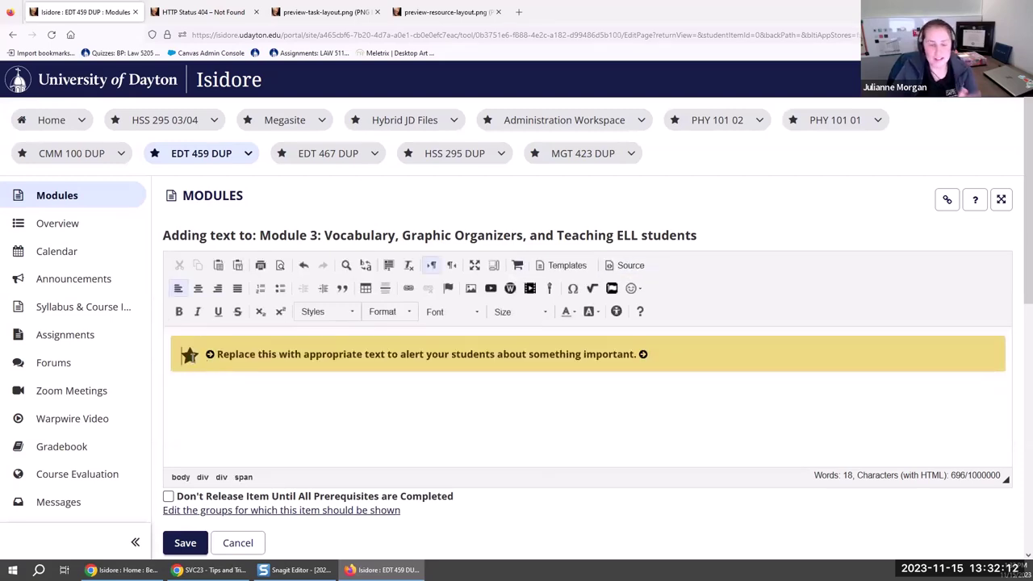
click(630, 265)
key(ctrl+f)
text(start)
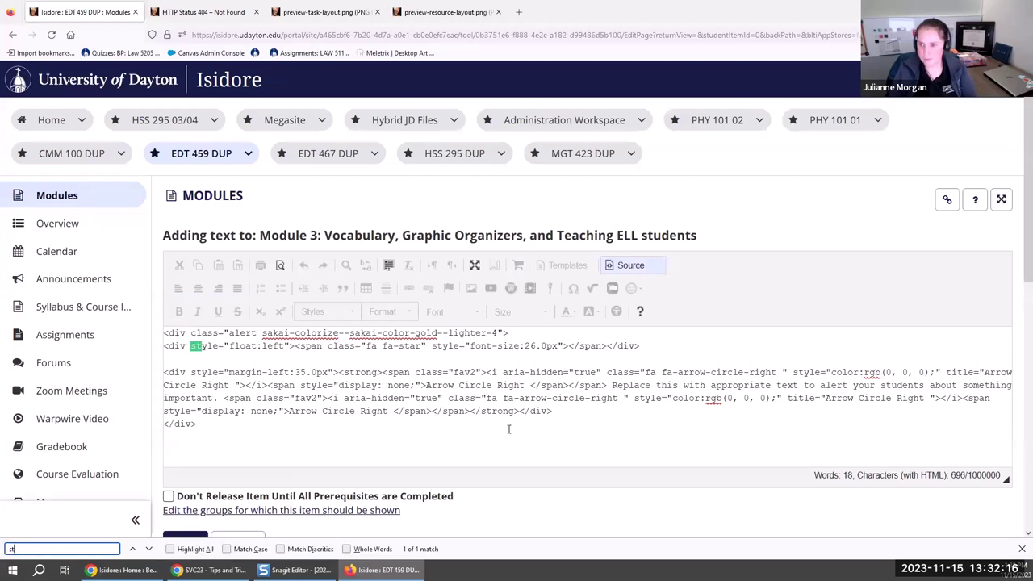
key(BackSpace)
key(BackSpace)
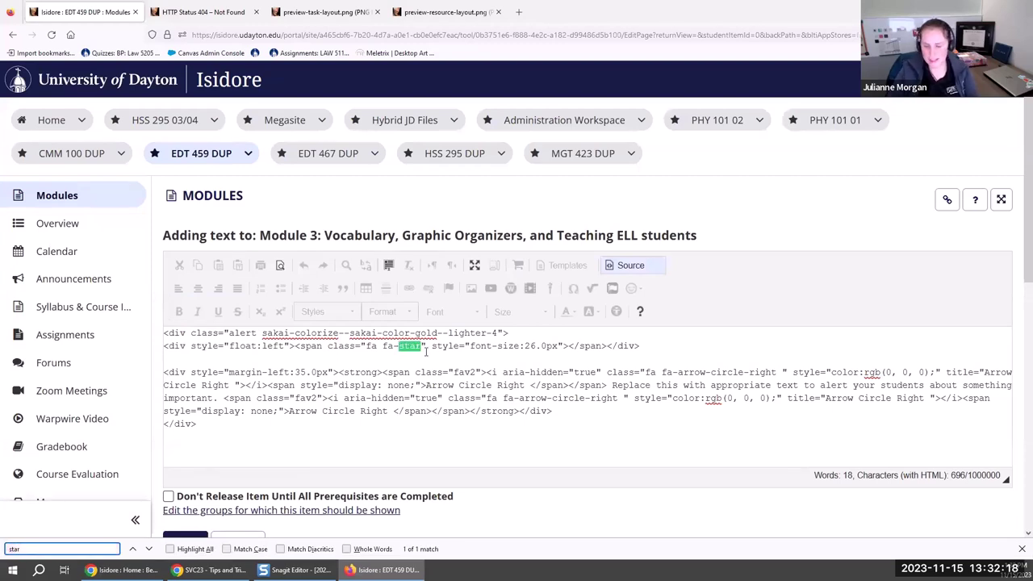
click(419, 347)
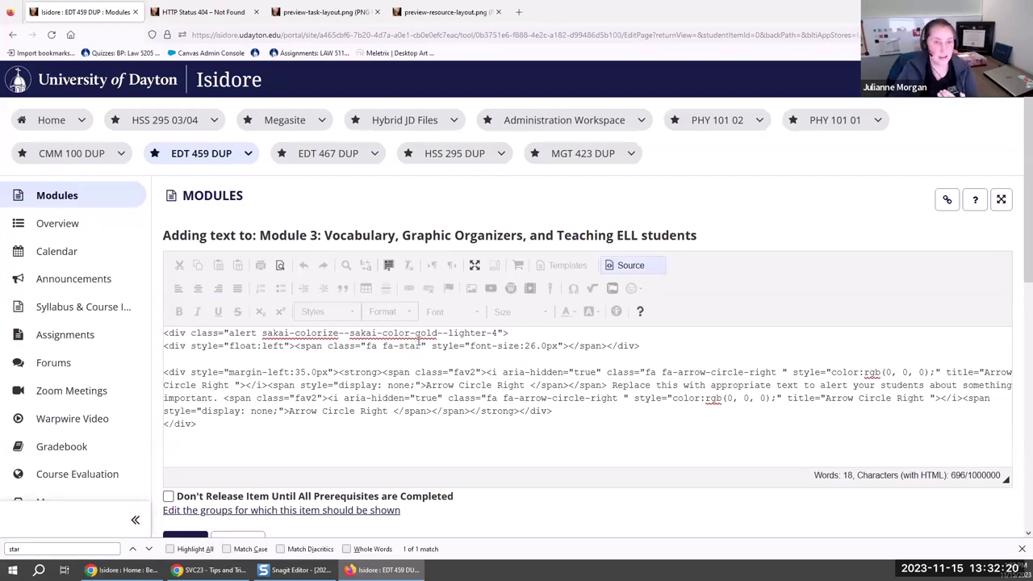
double_click(388, 346)
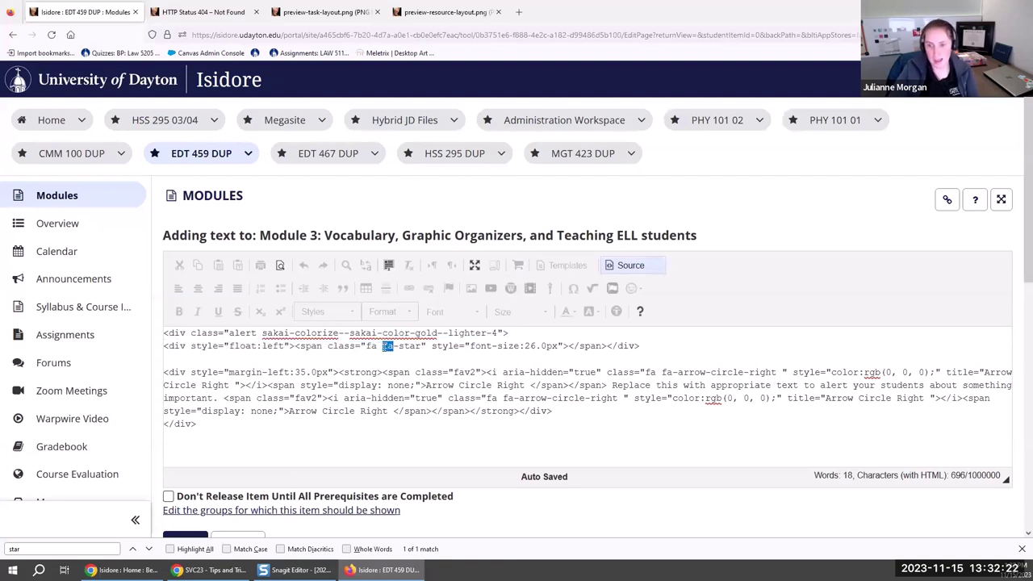
click(417, 345)
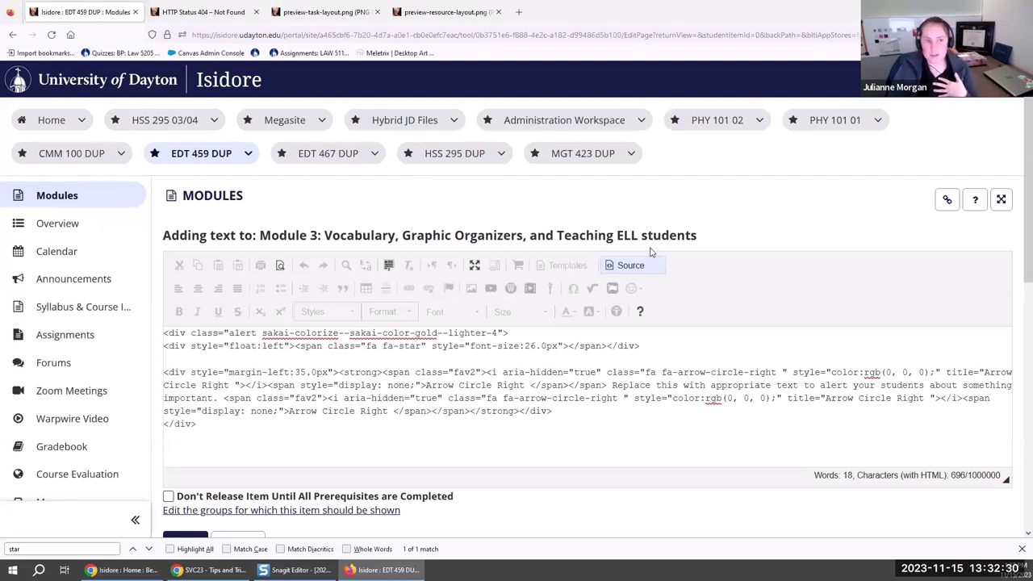
Copy the -arrow-circle-right class name from the HTML of the arrow icon at the end of the alert text
click(623, 266)
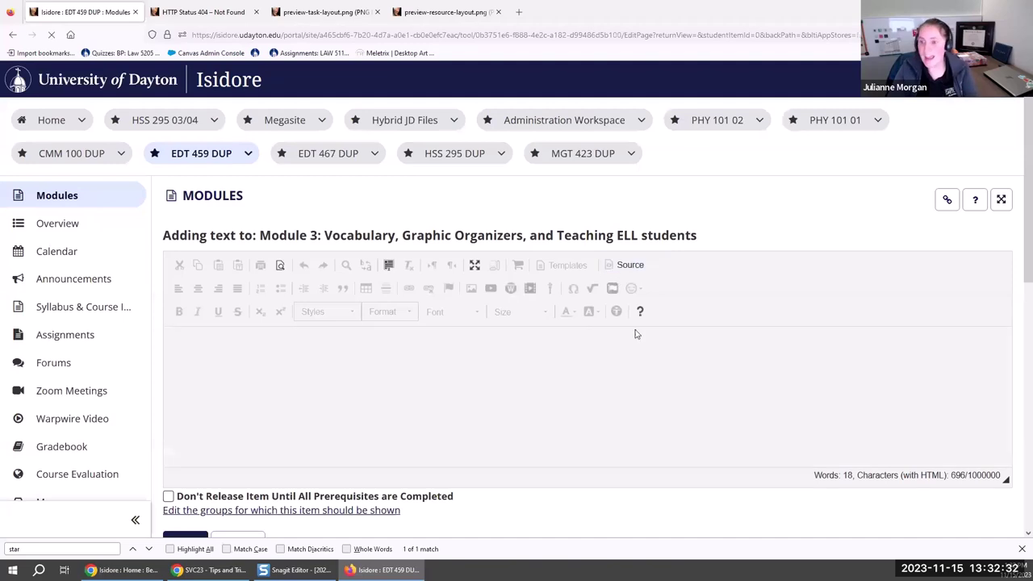
click(643, 360)
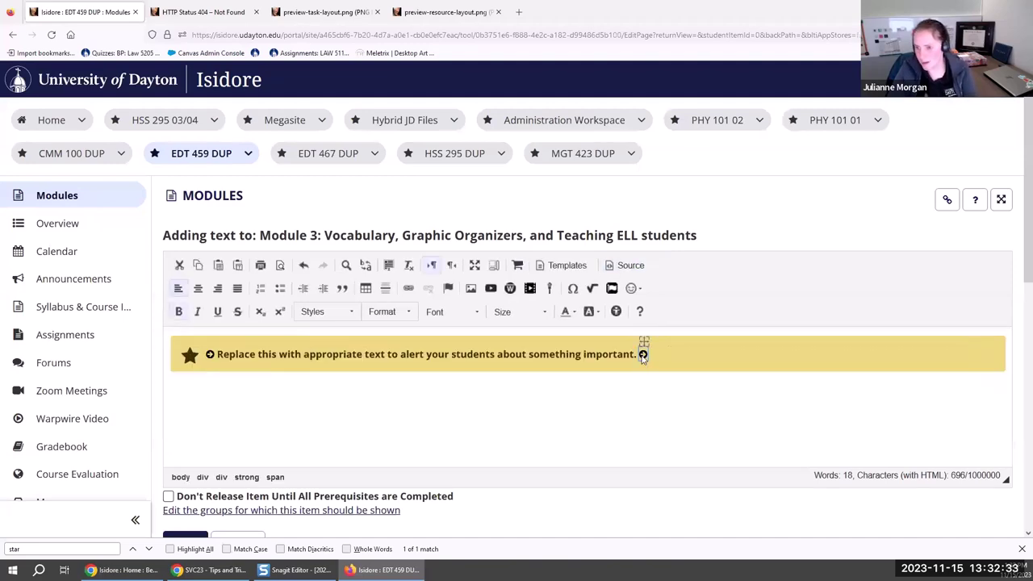
click(630, 269)
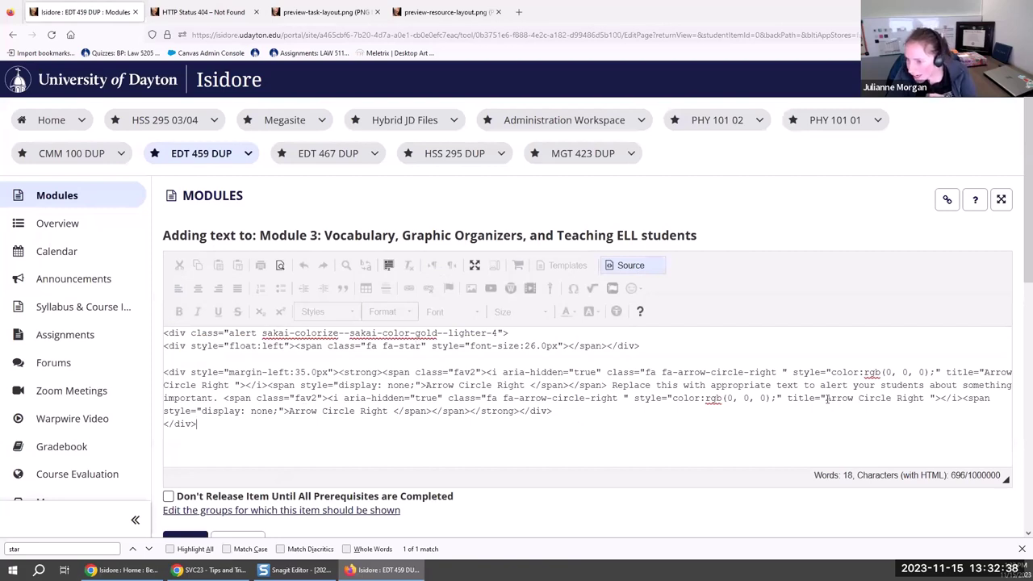
drag(826, 398, 927, 398)
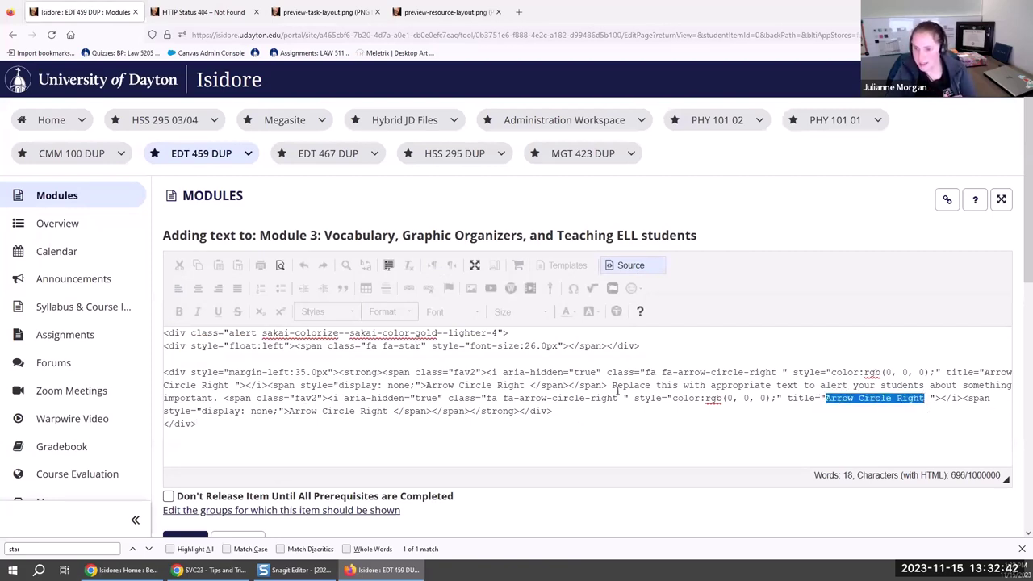
drag(515, 399, 619, 401)
key(ctrl+c)
click(511, 398)
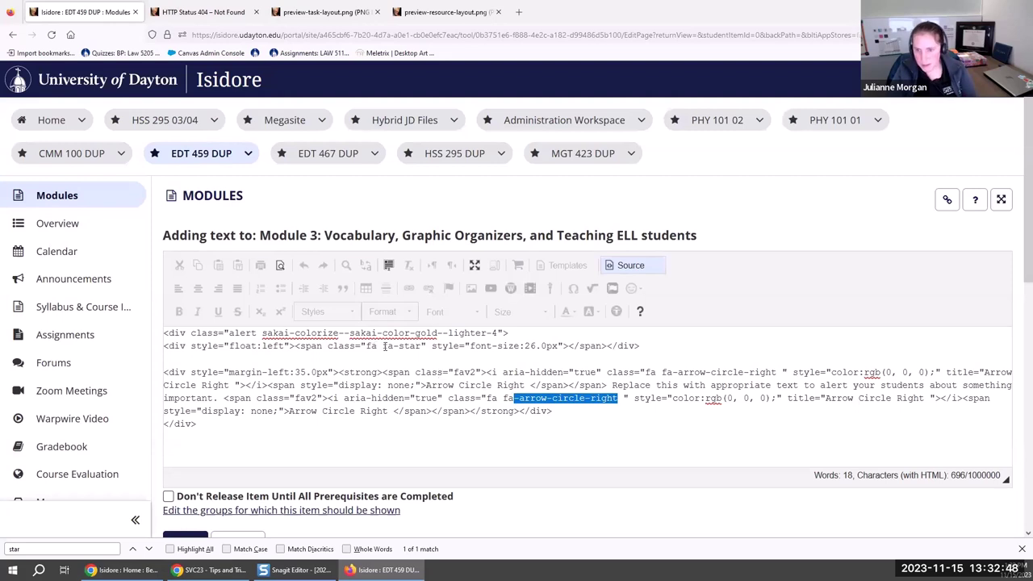
Replace star in the alert icon's class with the copied -arrow-circle-right and check the rendered alert
drag(399, 345, 421, 345)
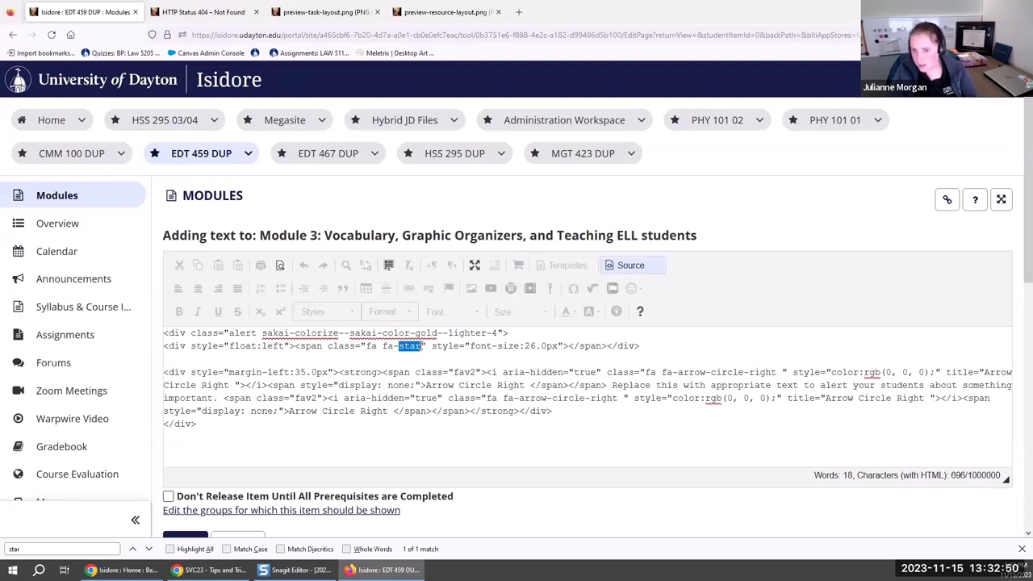
key(ctrl+v)
click(631, 266)
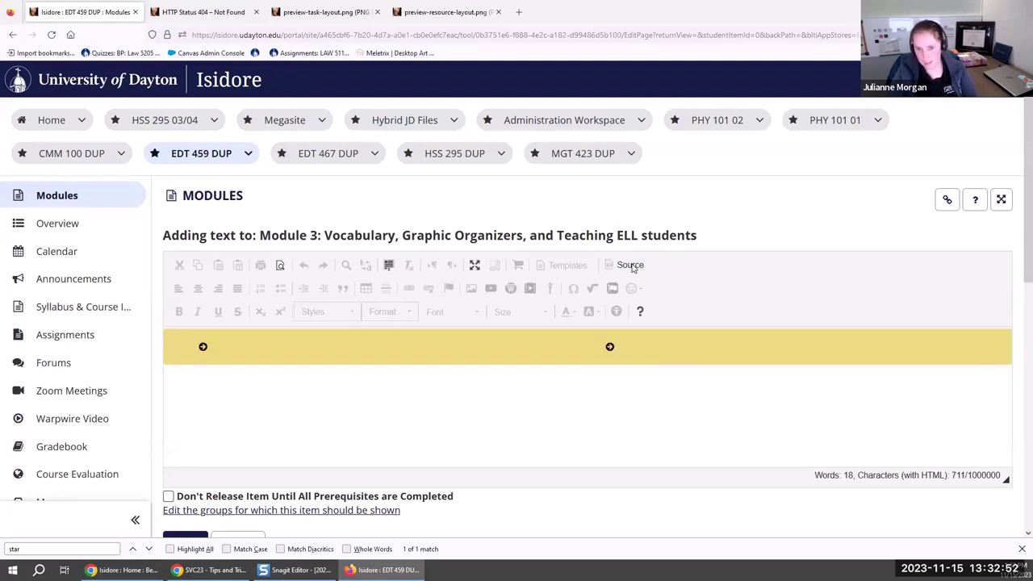
click(208, 347)
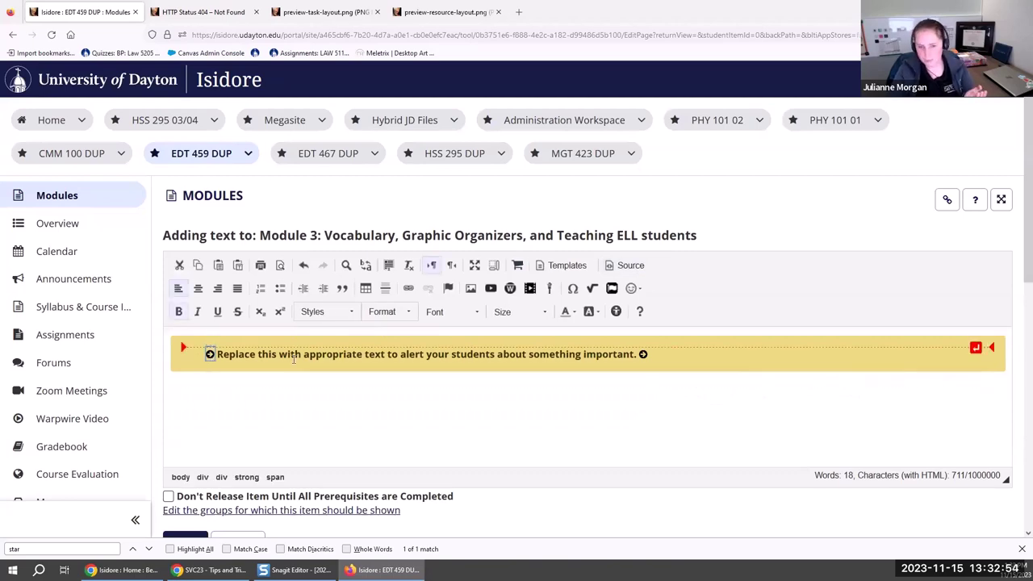
Delete the extra hyphen in the alert icon's HTML so the class reads fa-arrow-circle-right, and return to the rendered alert
click(631, 265)
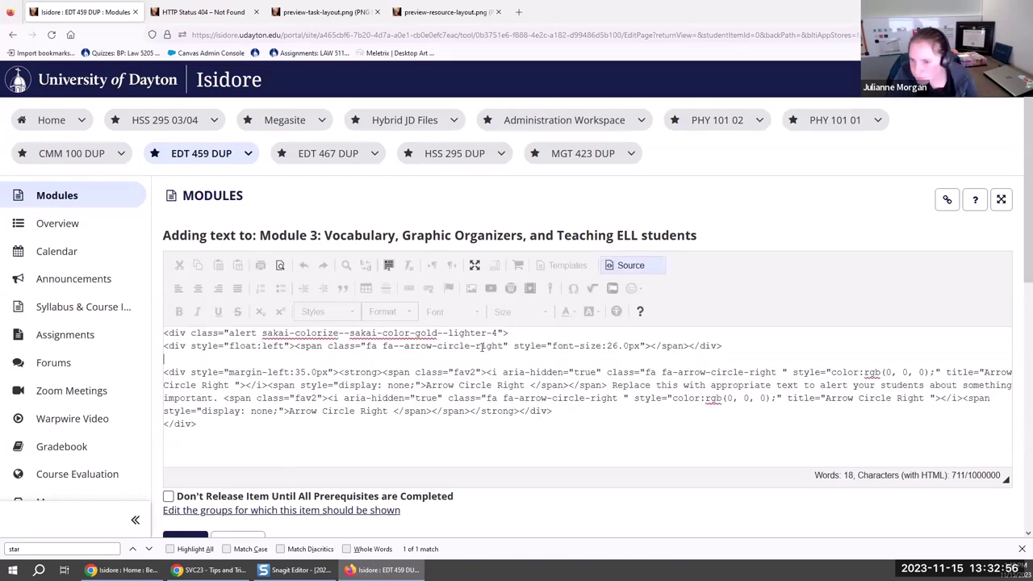
click(404, 348)
key(BackSpace)
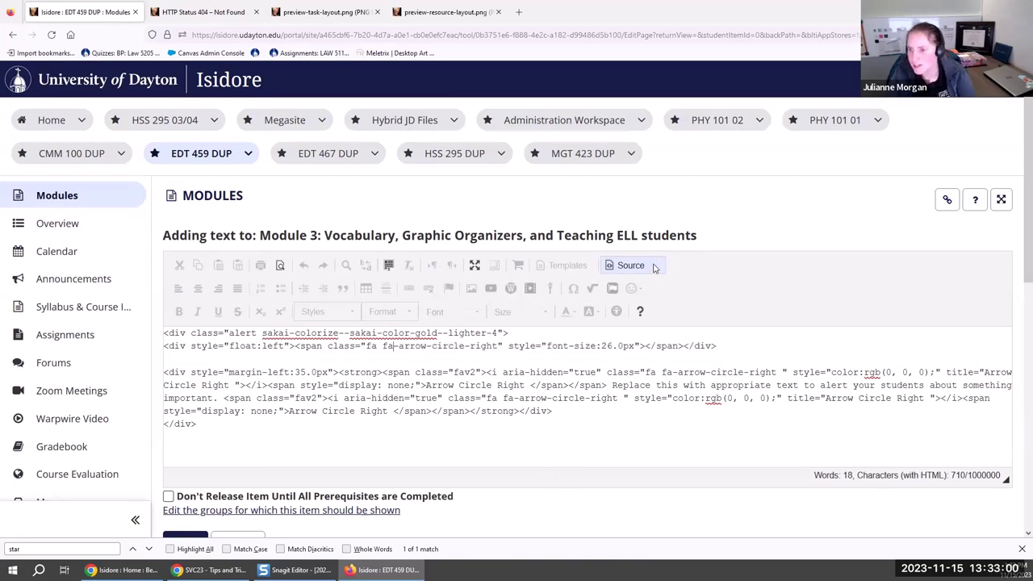
click(642, 265)
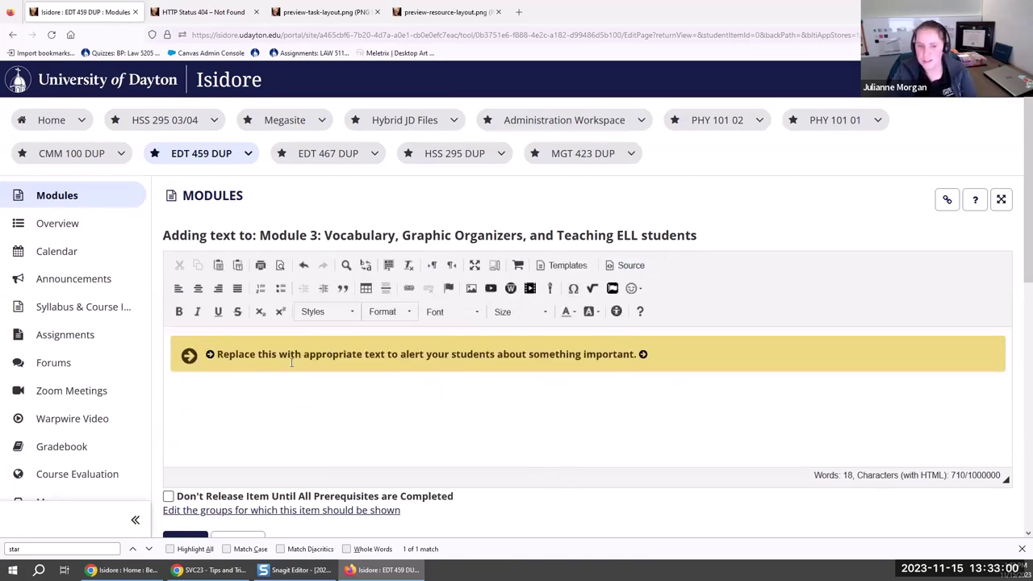
Delete the small arrow icons before and after the alert text
click(217, 356)
key(BackSpace)
key(BackSpace)
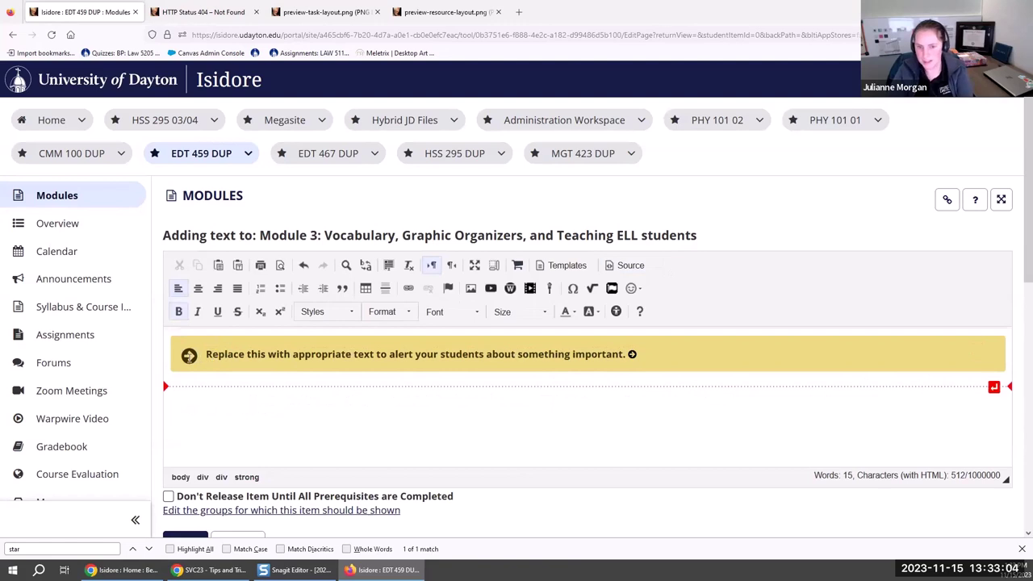
click(635, 356)
key(BackSpace)
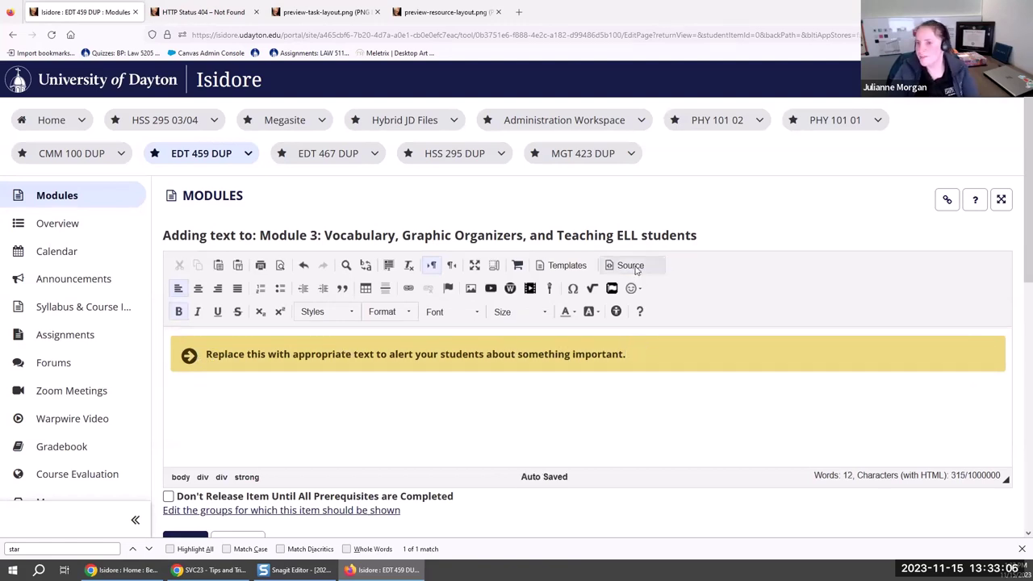
Compare the rendered alert with its HTML source, examining the icon's class, its font-size style and the alert text
click(629, 265)
click(519, 346)
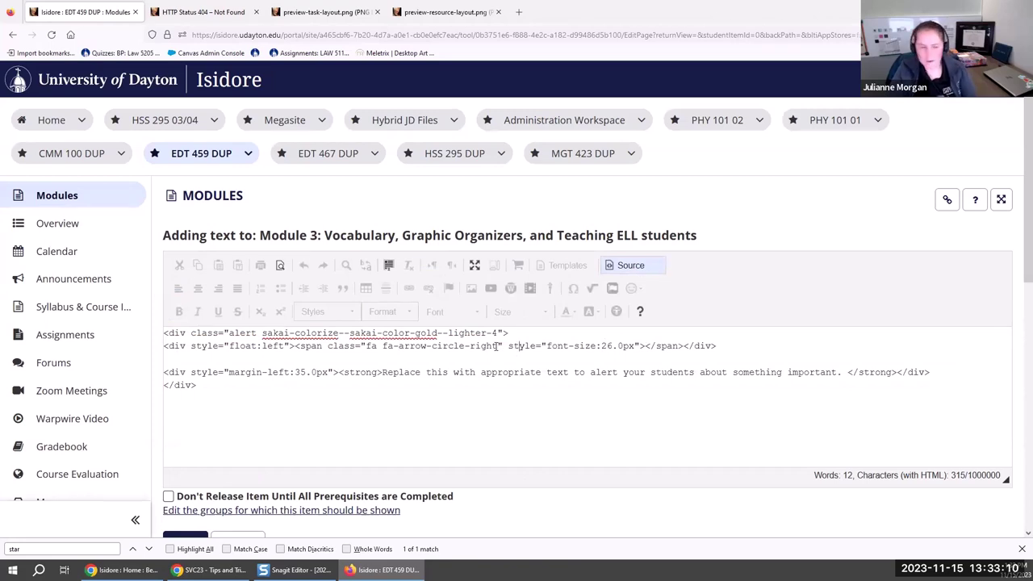
click(628, 266)
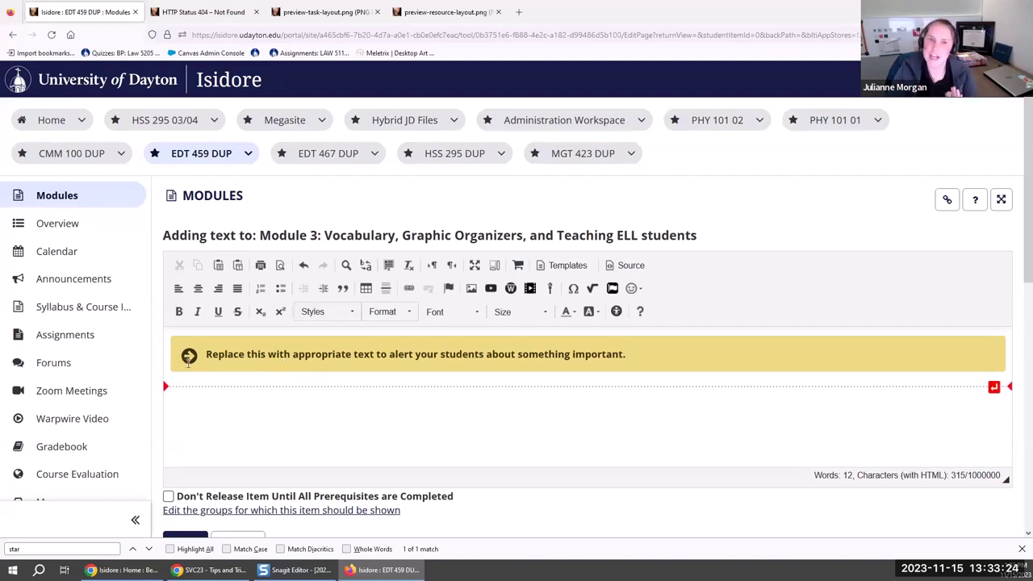
click(632, 265)
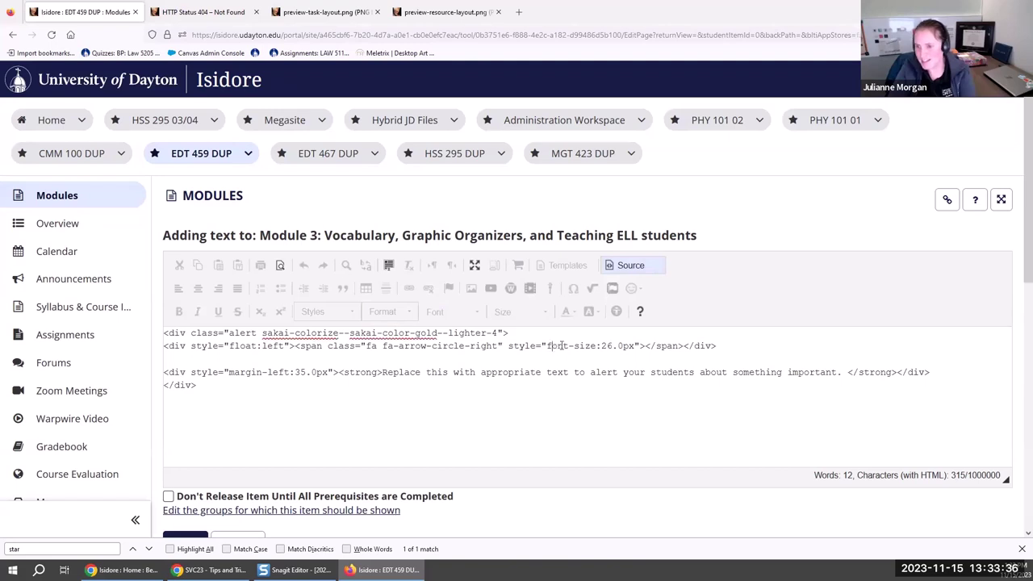
drag(553, 346, 581, 347)
click(581, 346)
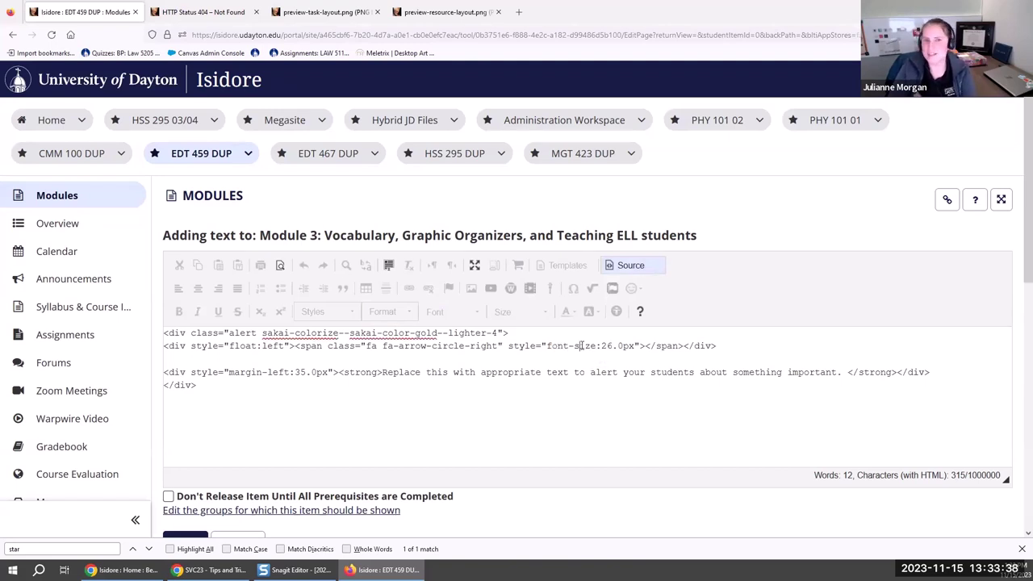
drag(367, 374, 496, 381)
click(498, 375)
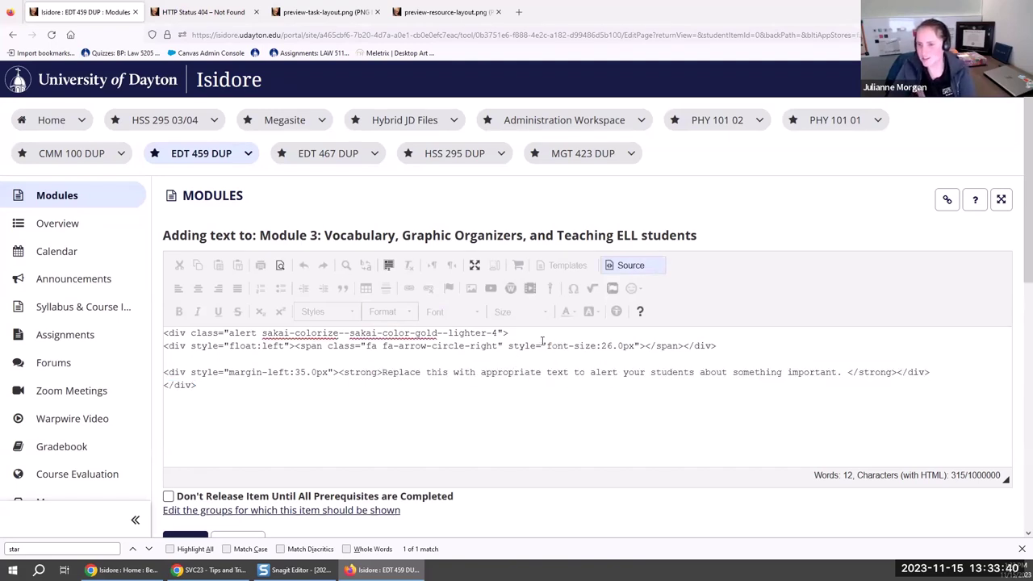
Set the arrow icon's font-size to 16.0px in the HTML source and return to the rendered alert
drag(449, 345, 488, 345)
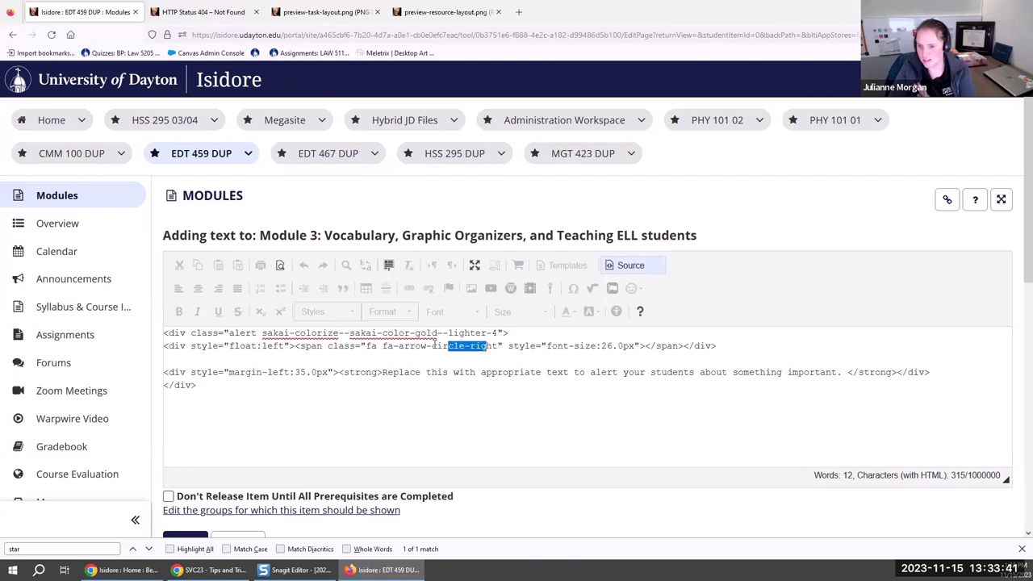
click(608, 345)
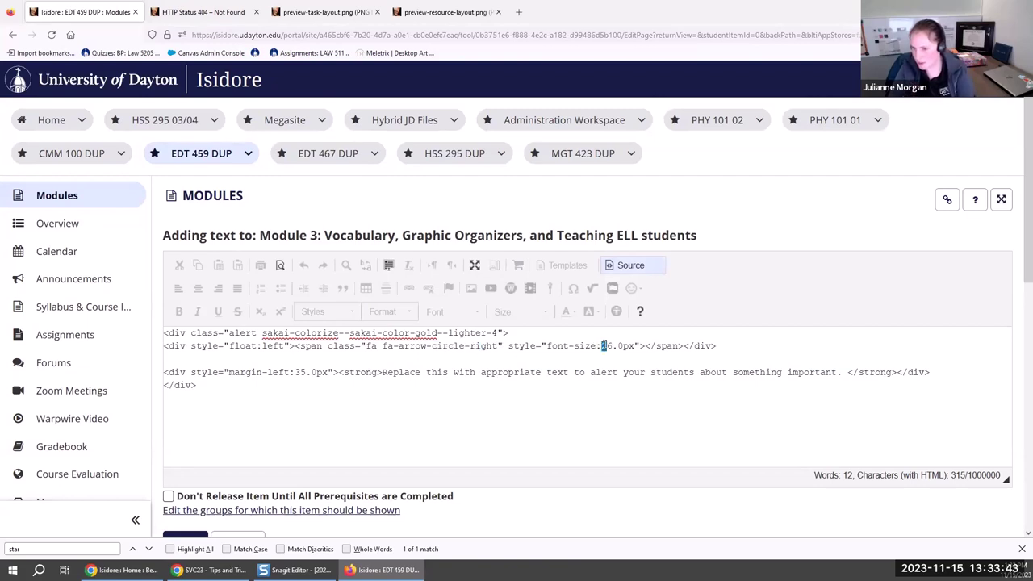
click(624, 266)
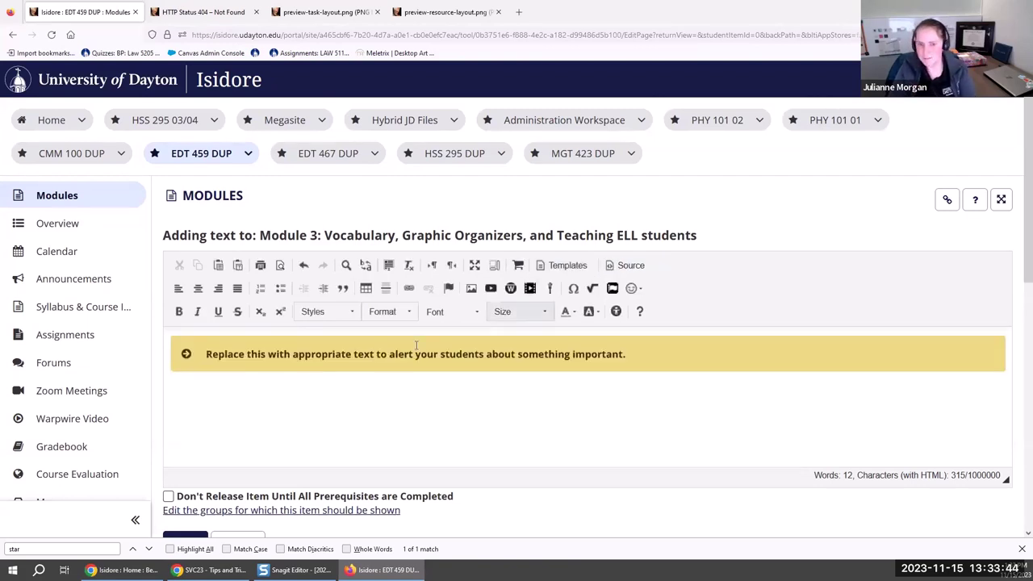
Try to remove the gap between the arrow icon and the alert text, and undo the deletion
click(193, 353)
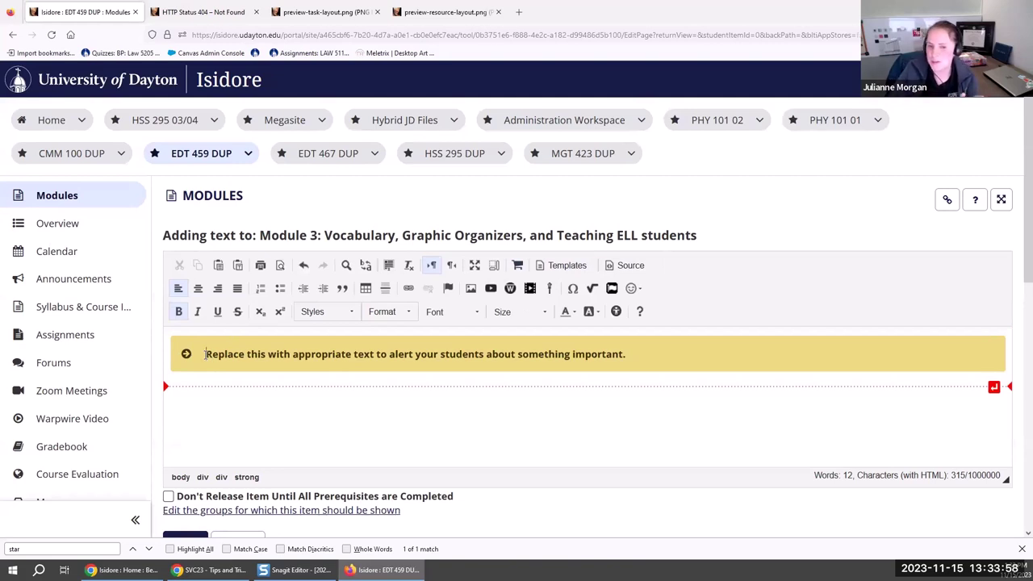
key(BackSpace)
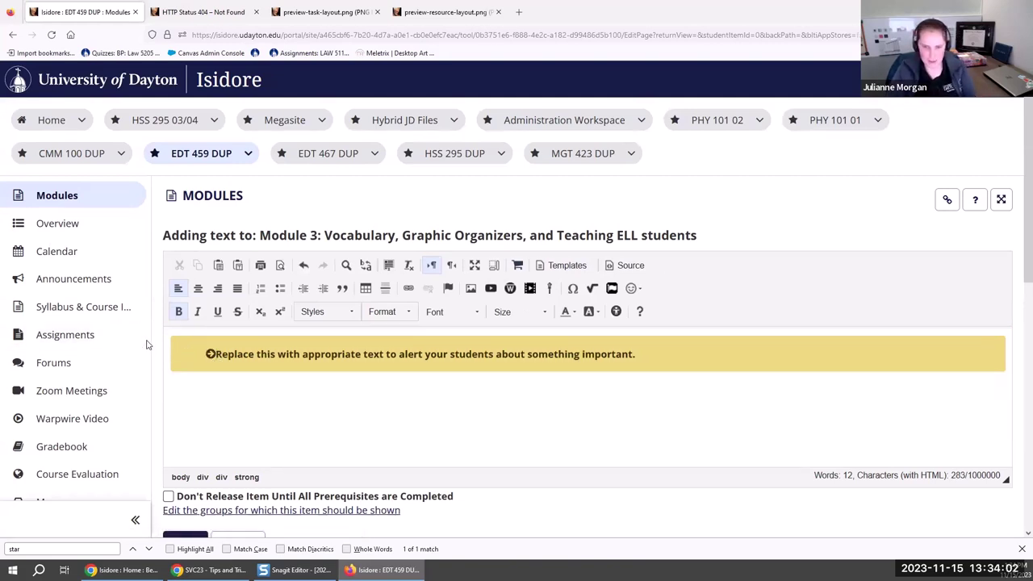
key(ctrl+z)
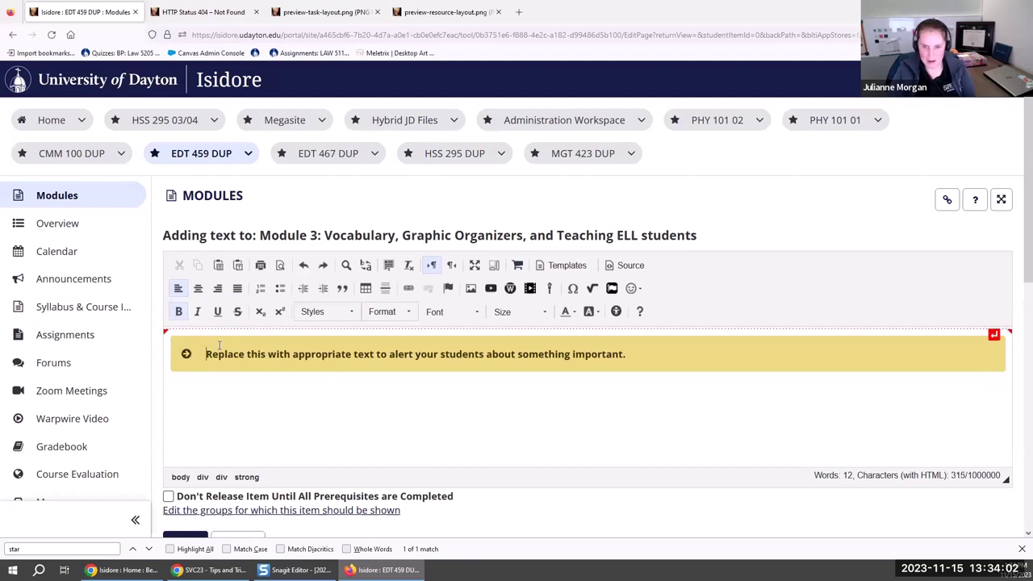
Examine the margin-left style and the alert text in the HTML source against the rendered alert
click(634, 266)
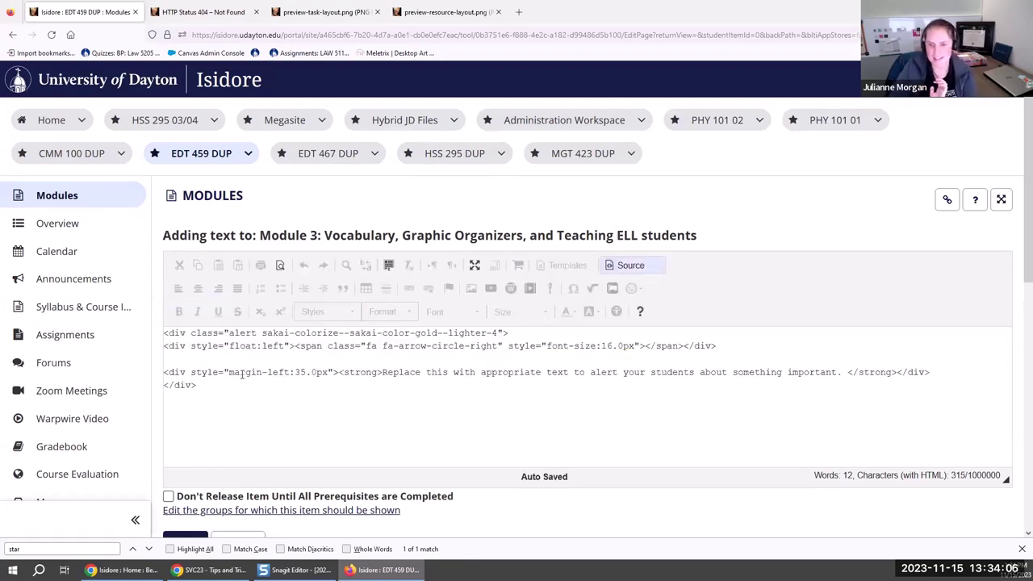
drag(229, 373, 328, 373)
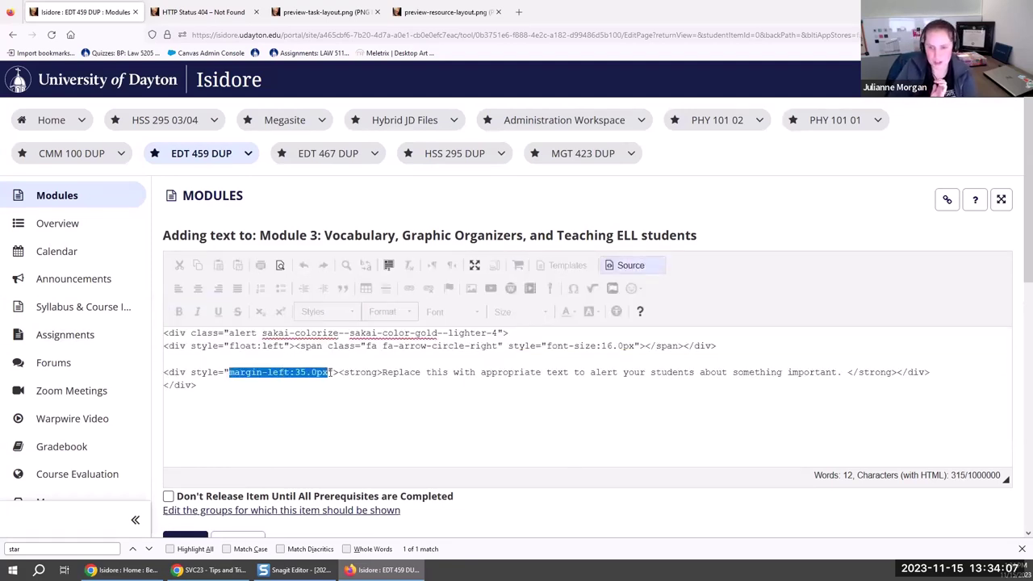
click(626, 267)
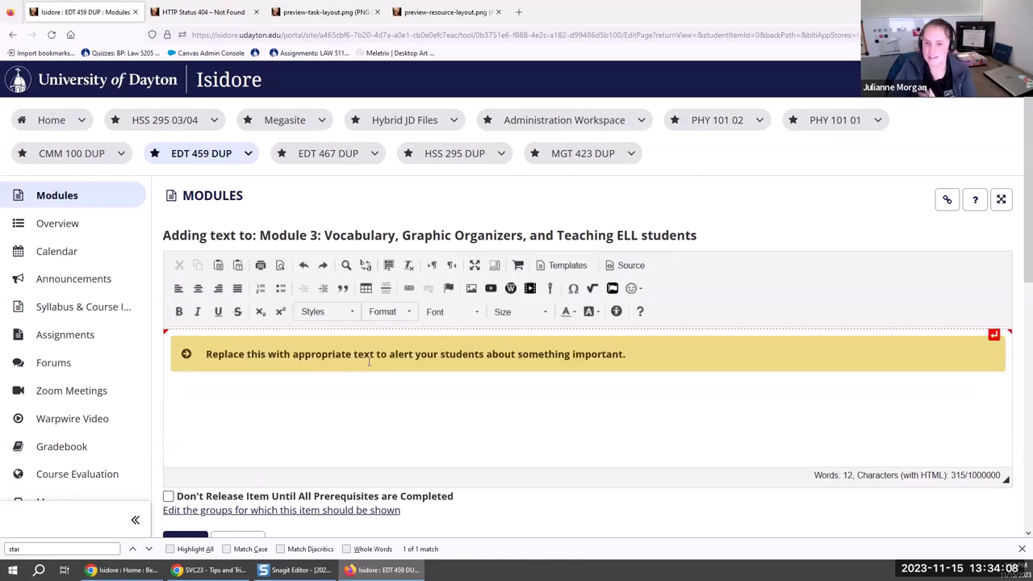
click(634, 267)
drag(393, 373, 510, 372)
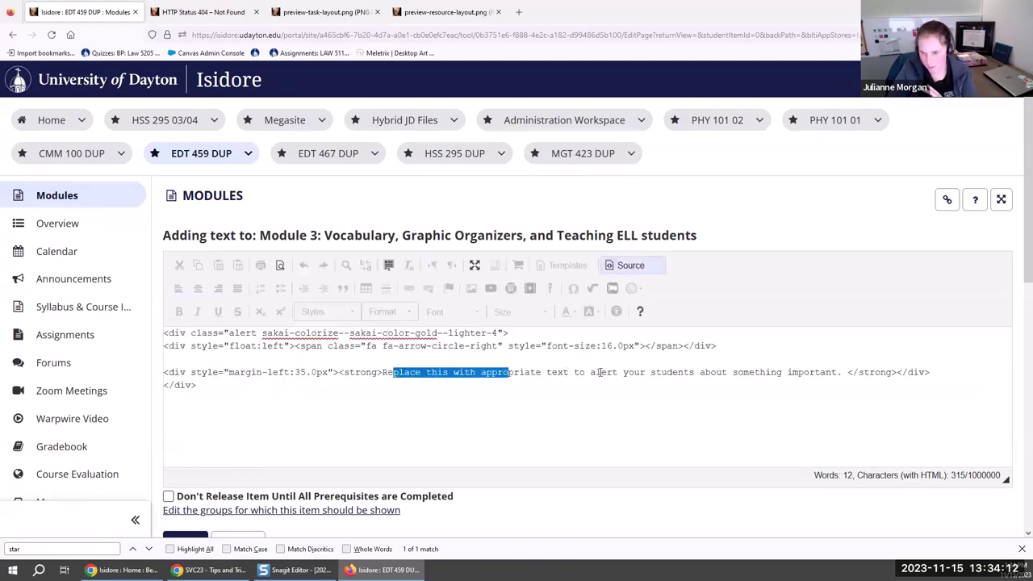
Set the alert text's margin-left to 25.0px in the HTML source, check the rendered alert and close the item without saving
key(shift+Home)
click(524, 372)
drag(300, 372, 293, 372)
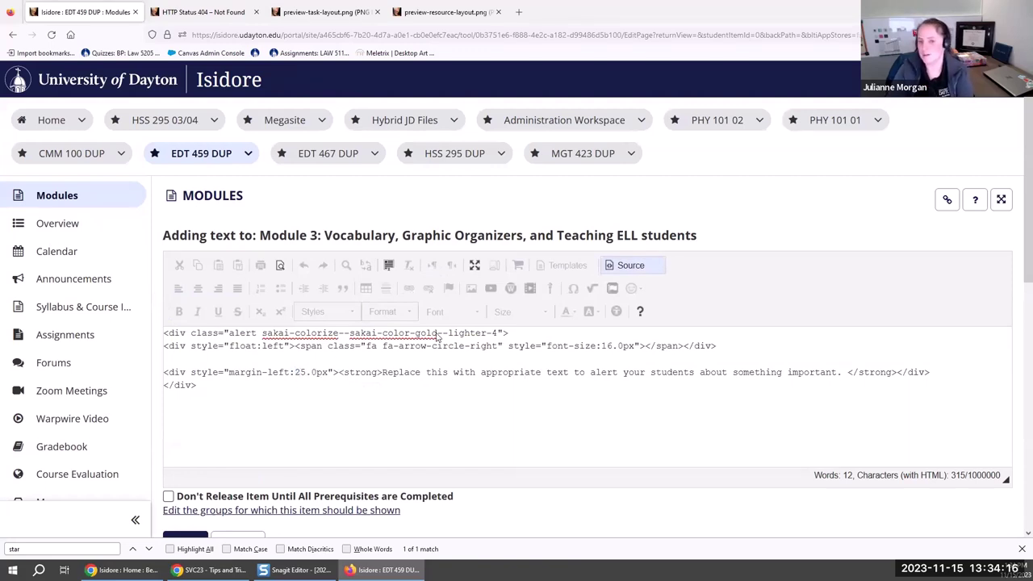
click(627, 270)
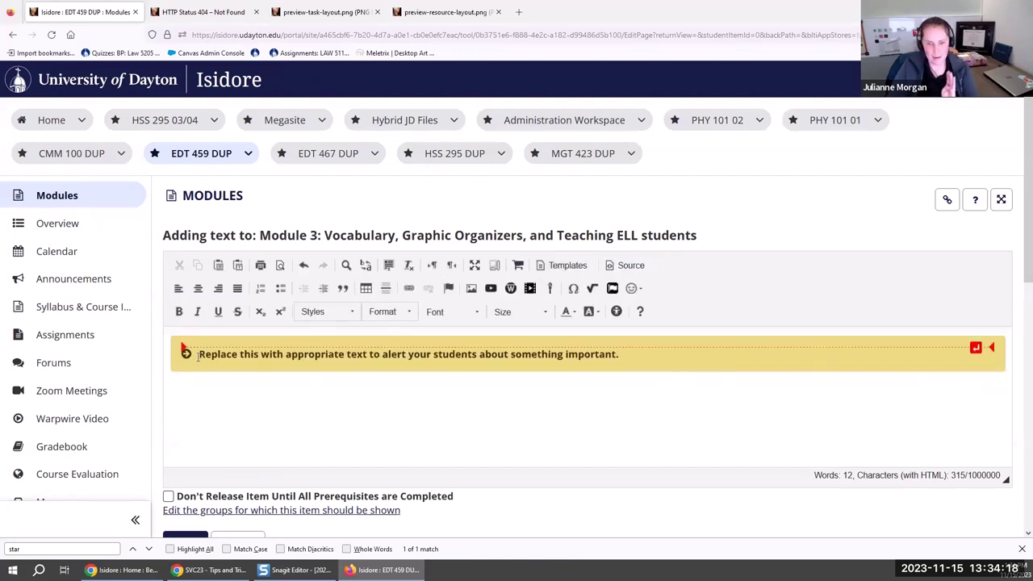
click(223, 355)
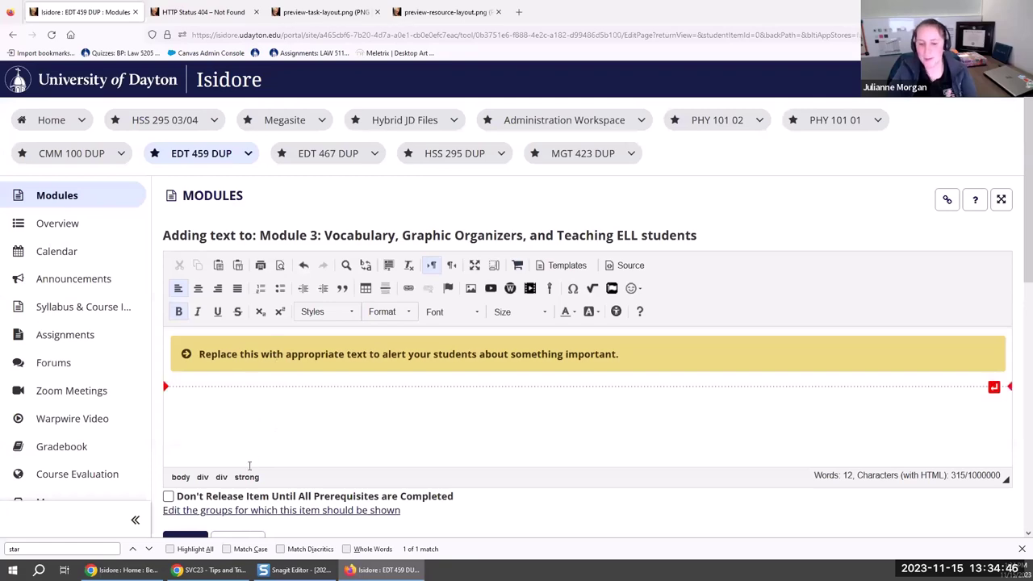
scroll(250, 463, down, 3)
click(226, 313)
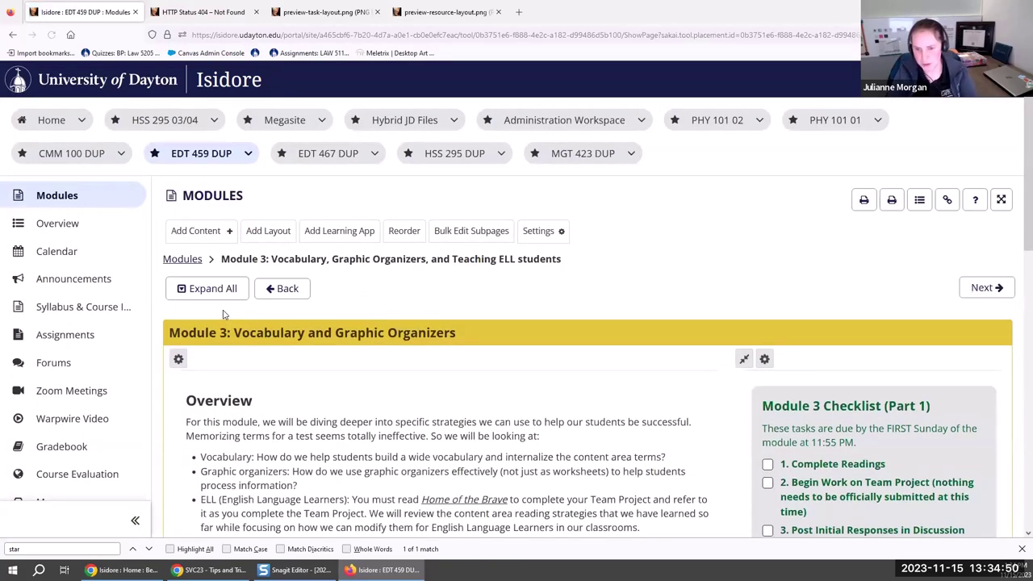
scroll(484, 364, down, 10)
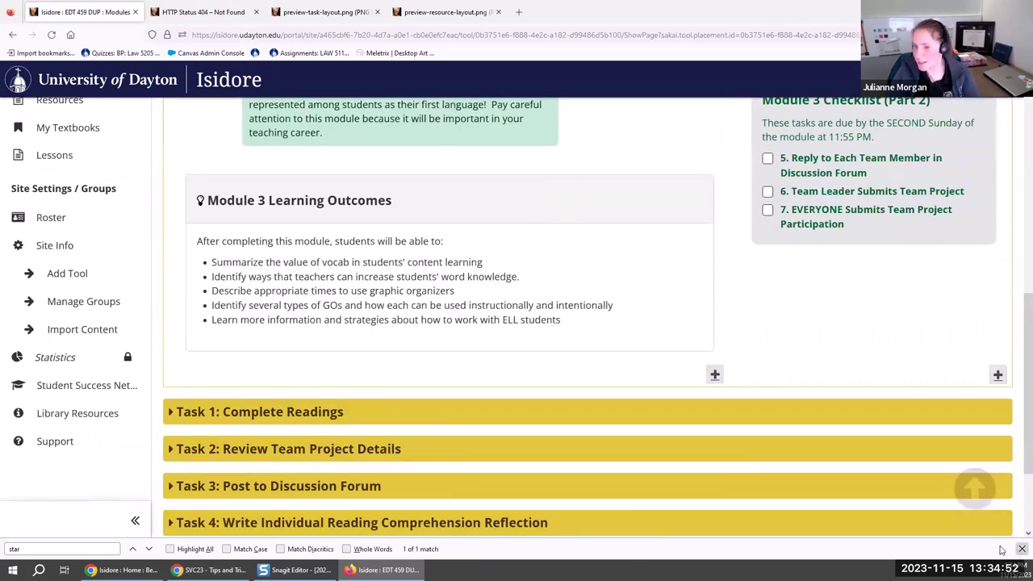
scroll(369, 295, down, 3)
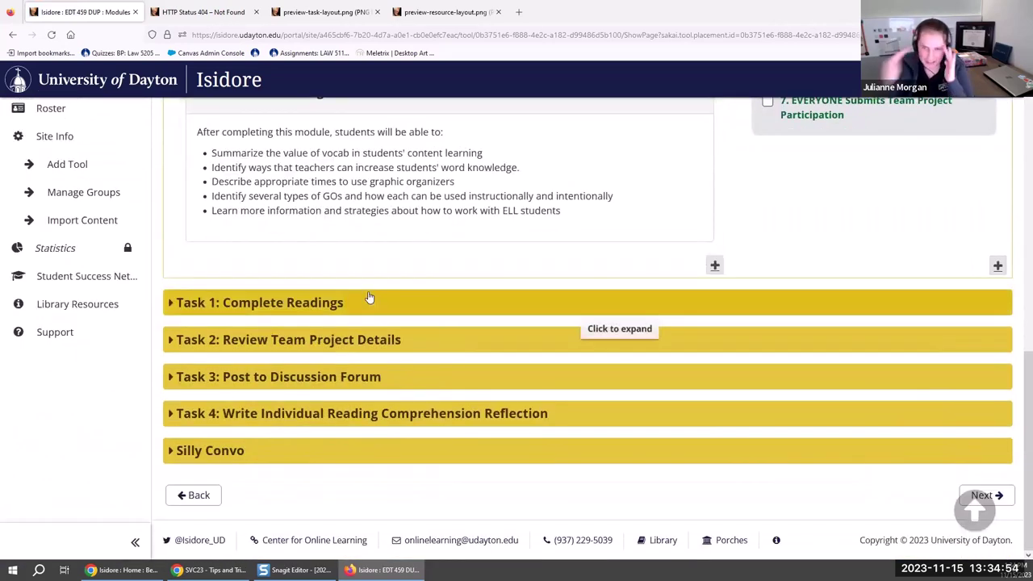
scroll(369, 290, up, 15)
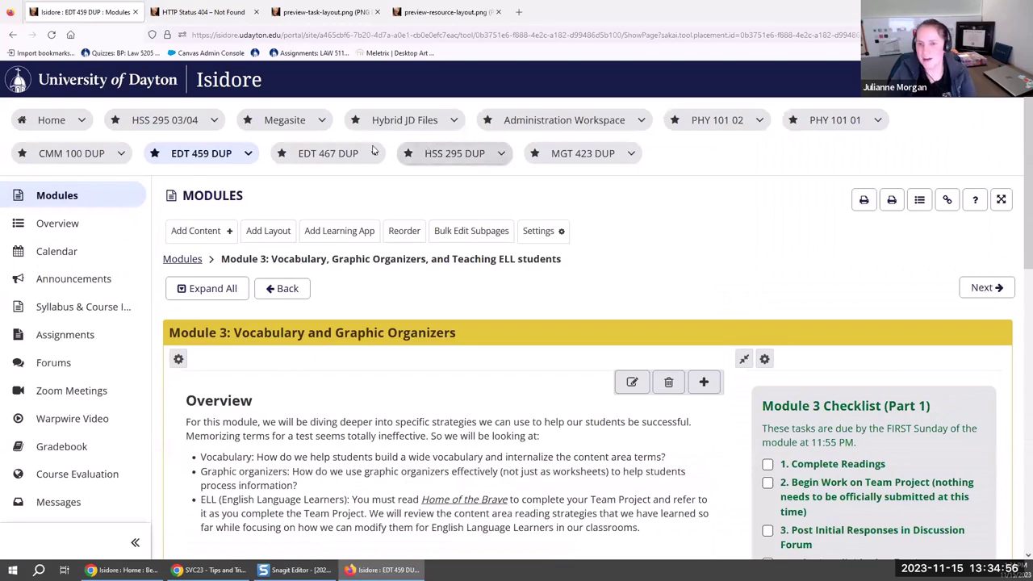
click(329, 161)
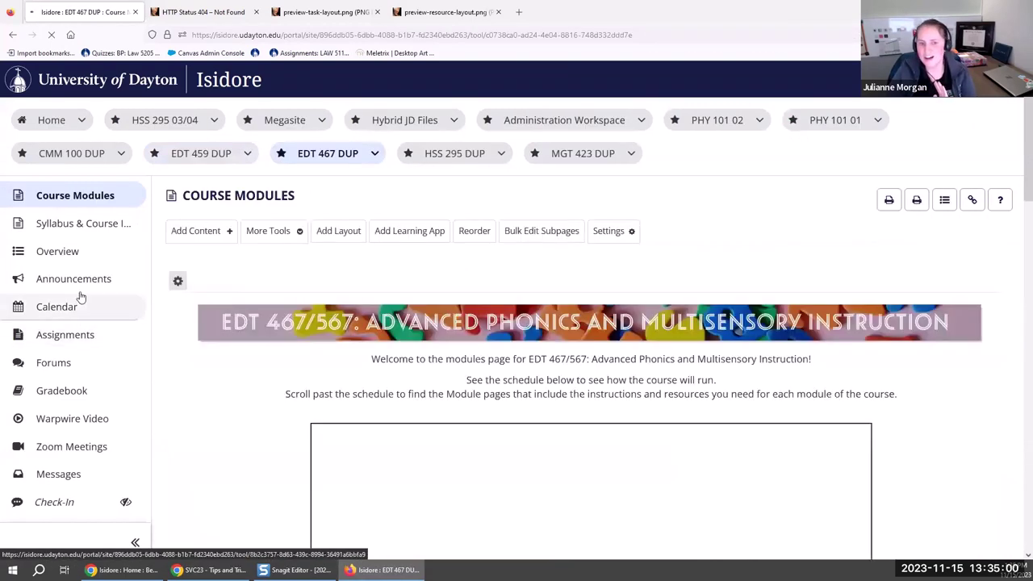
Open the Module 12 page from Unit 4 in the Course Modules of the HSS 295 03/04 site
click(153, 123)
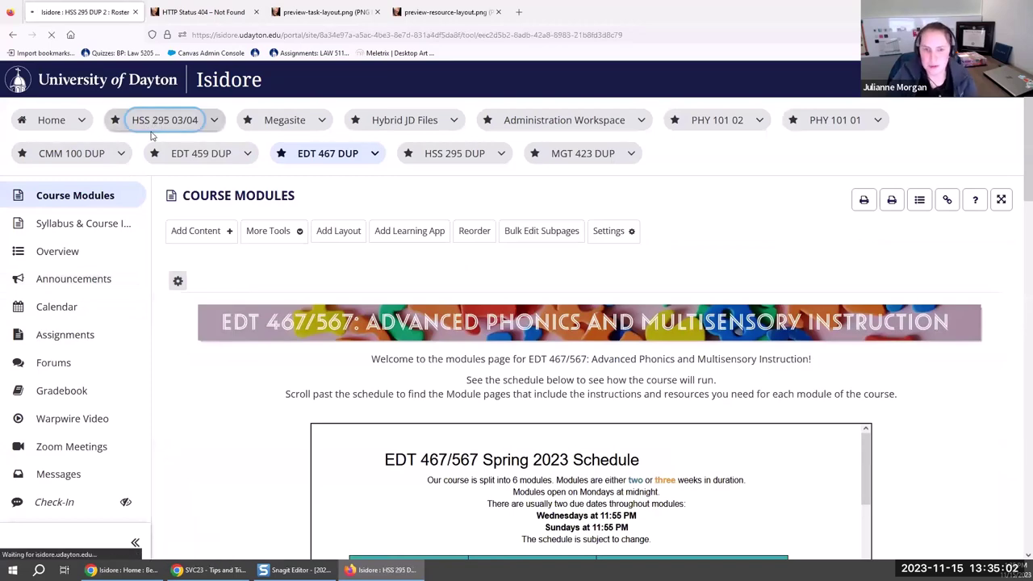
click(71, 278)
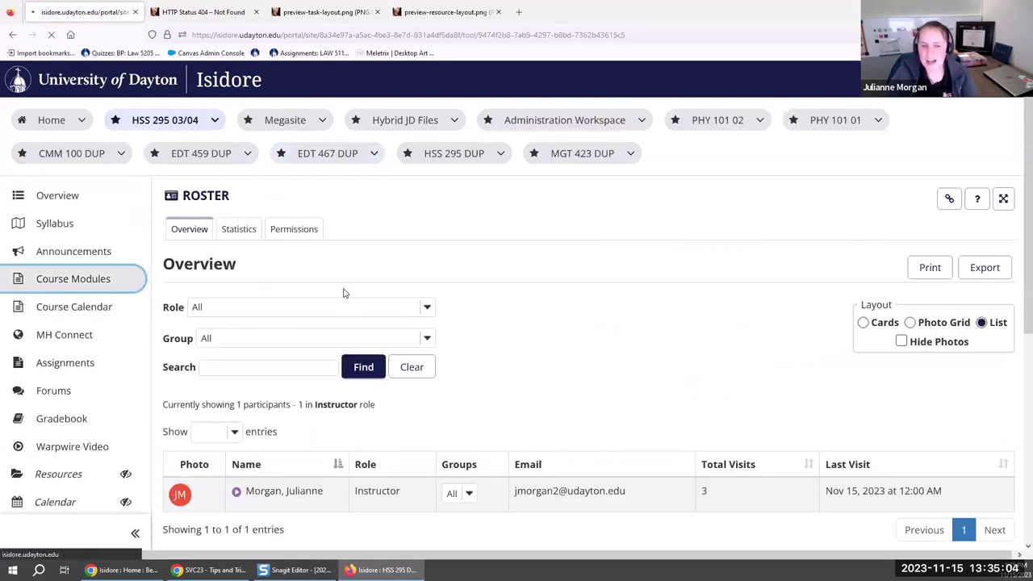
scroll(343, 321, down, 10)
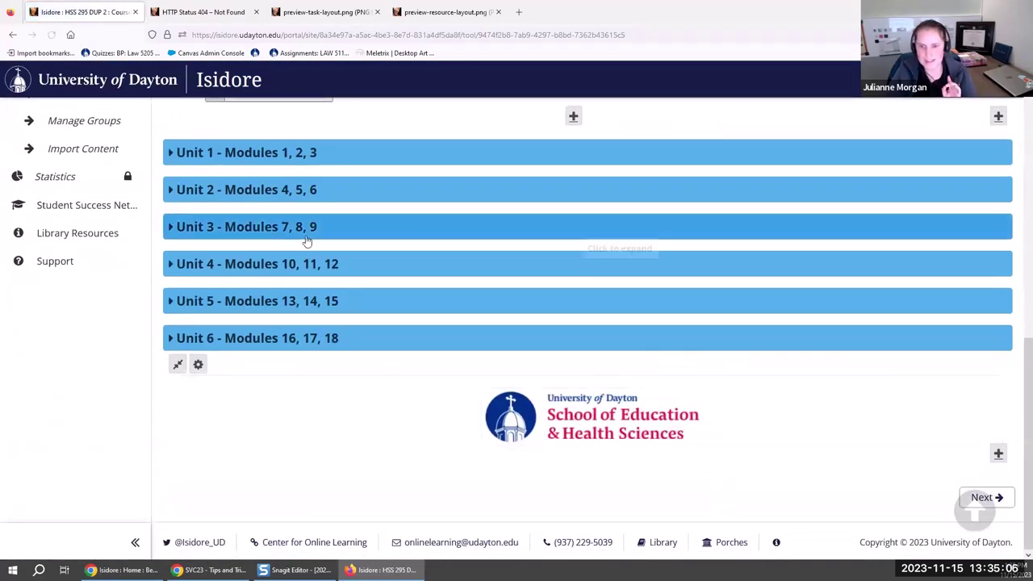
click(289, 265)
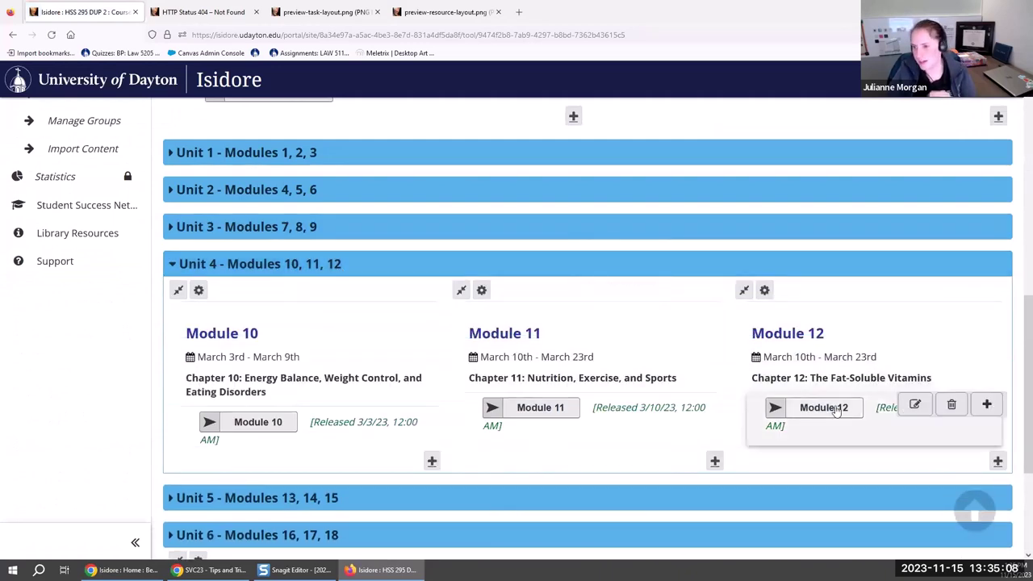
click(837, 410)
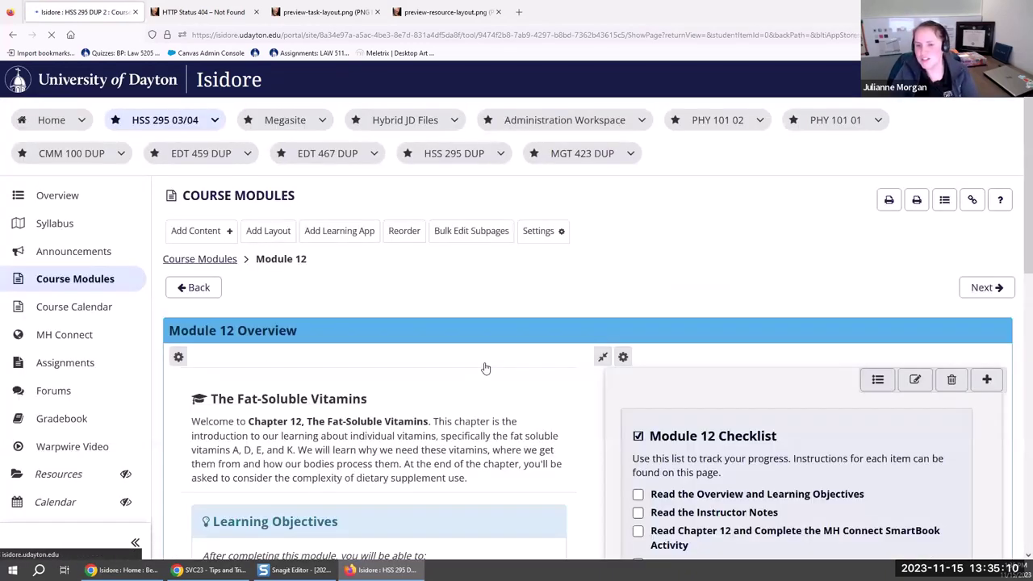
Examine the expanded Begin Dietary Analysis Project - Part 8 section in Module 12 and collapse it again
scroll(486, 368, down, 10)
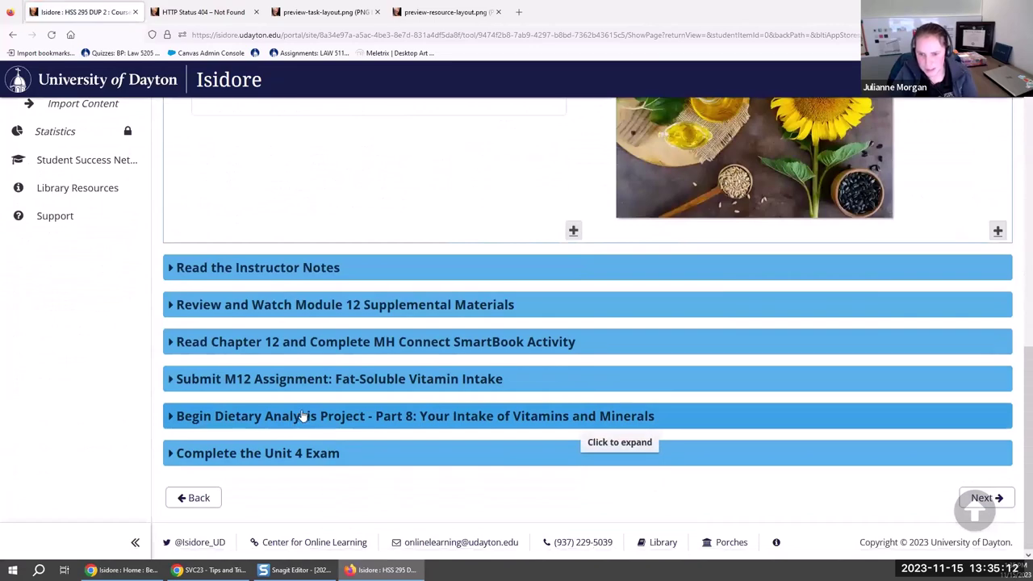
click(301, 416)
scroll(300, 415, down, 3)
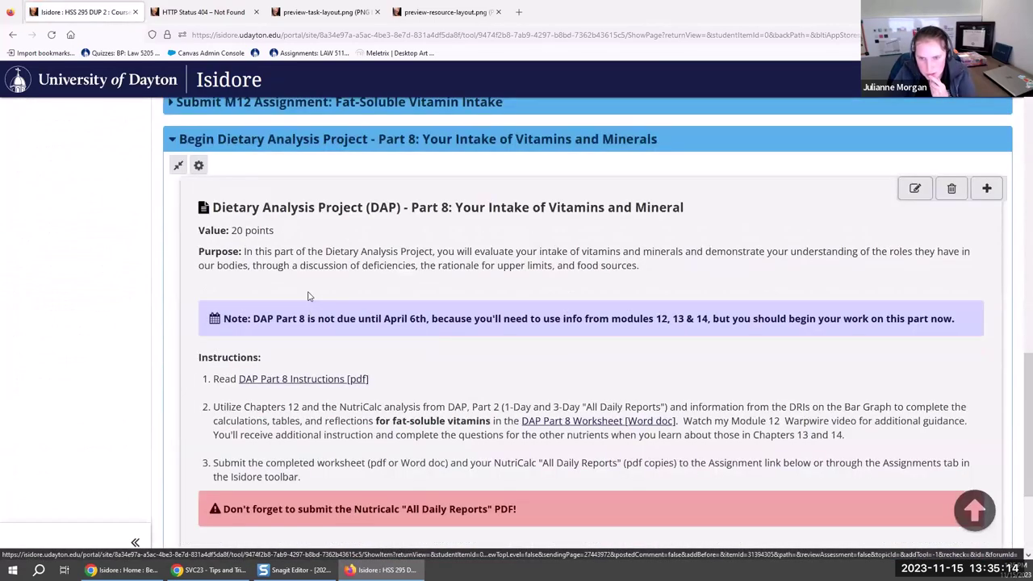
scroll(291, 339, up, 3)
click(275, 355)
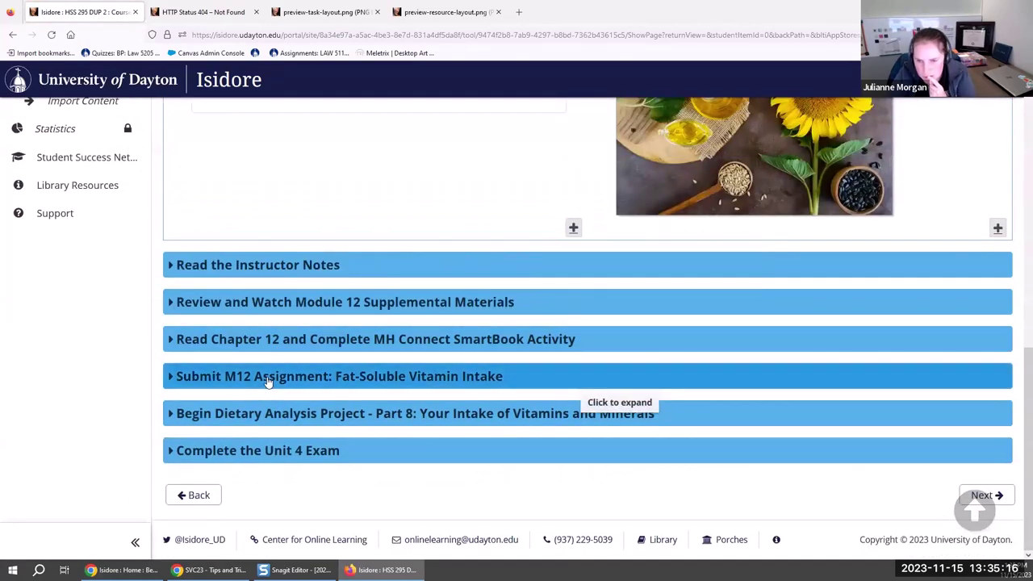
Expand the Submit M12 Assignment section and examine its purpose, submission guidelines, instructions and Part 1 heading
click(269, 380)
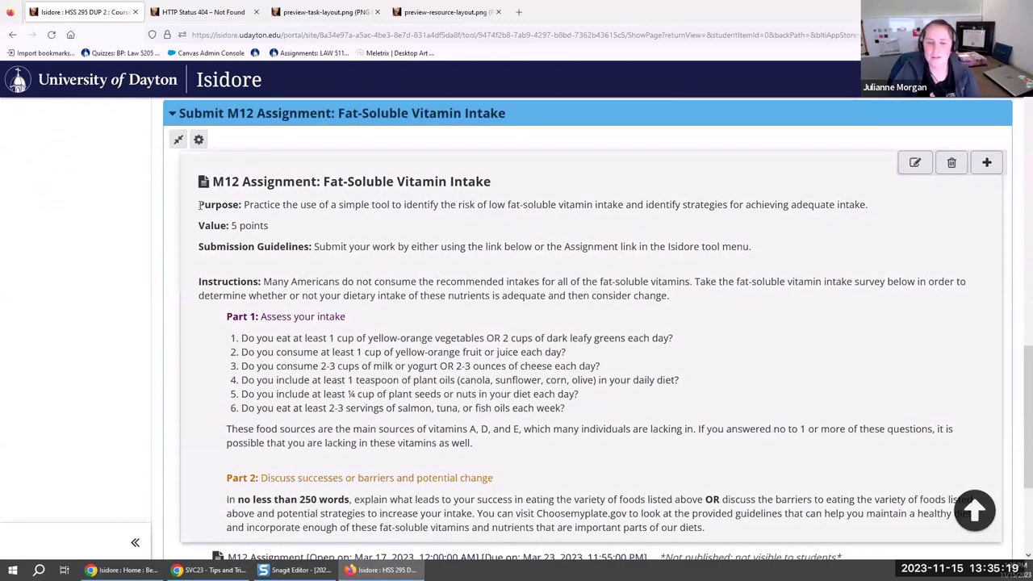
drag(199, 205, 250, 206)
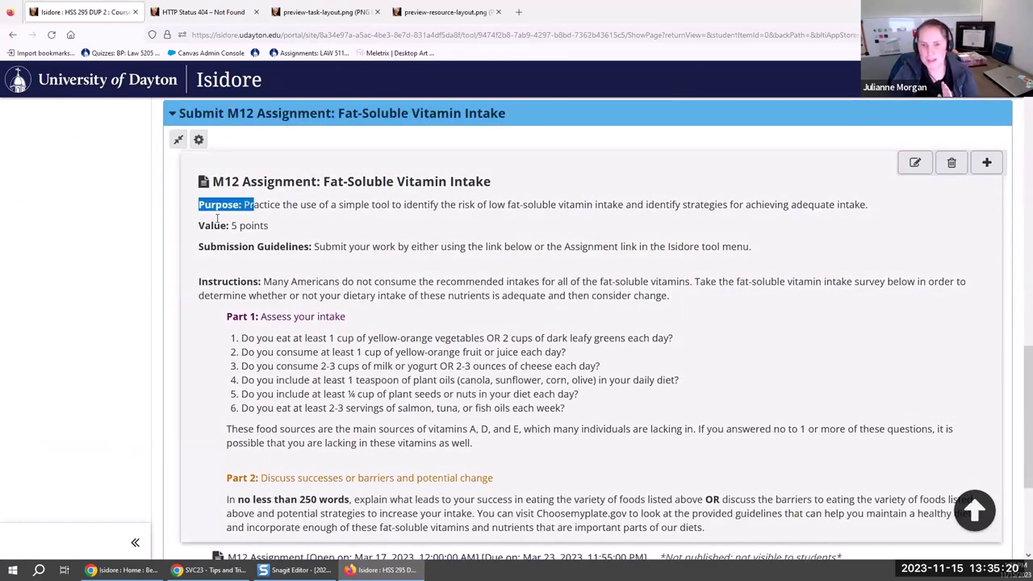
drag(199, 226, 309, 247)
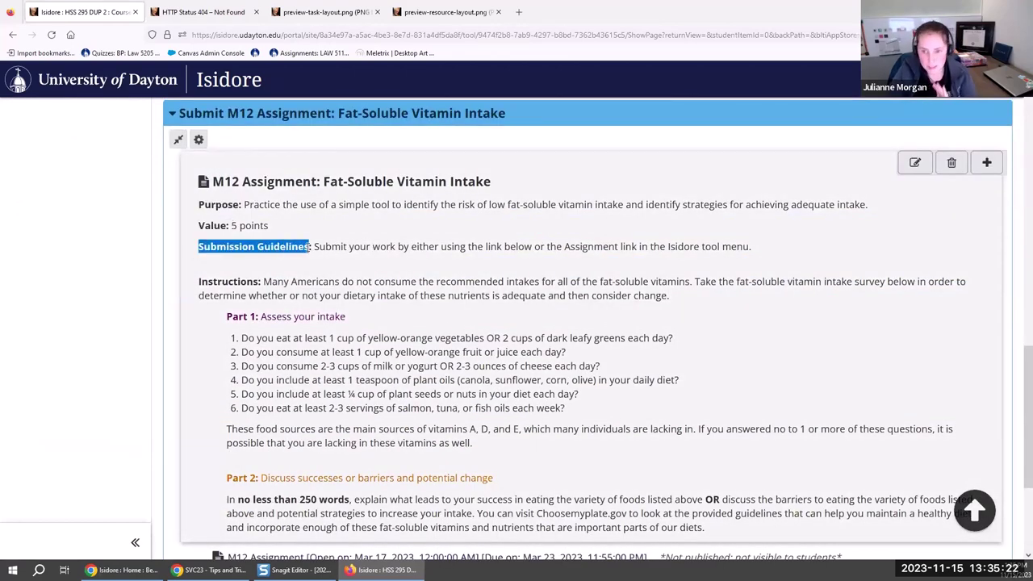
drag(265, 280, 189, 283)
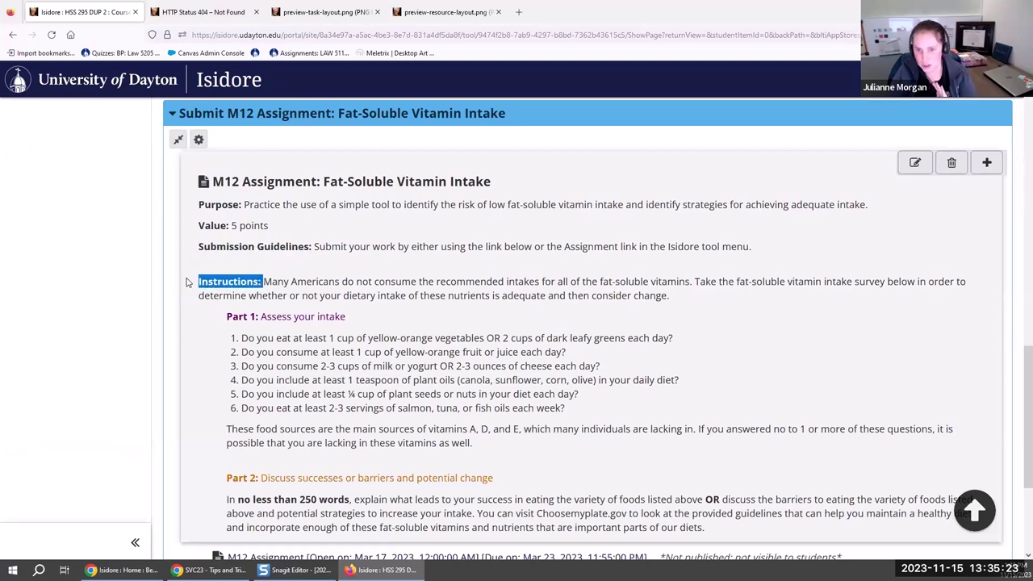
click(228, 316)
drag(228, 316, 355, 318)
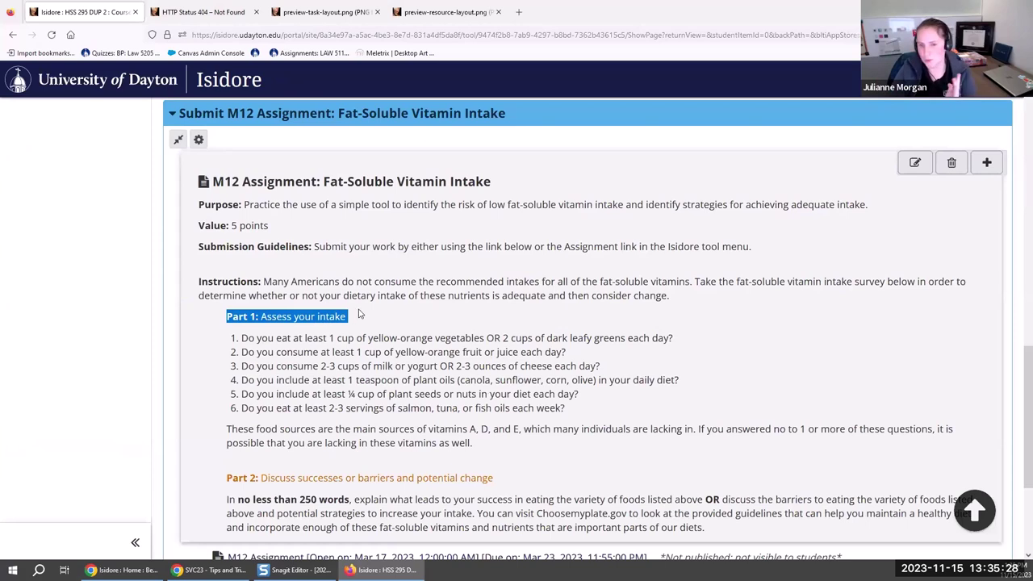
click(360, 315)
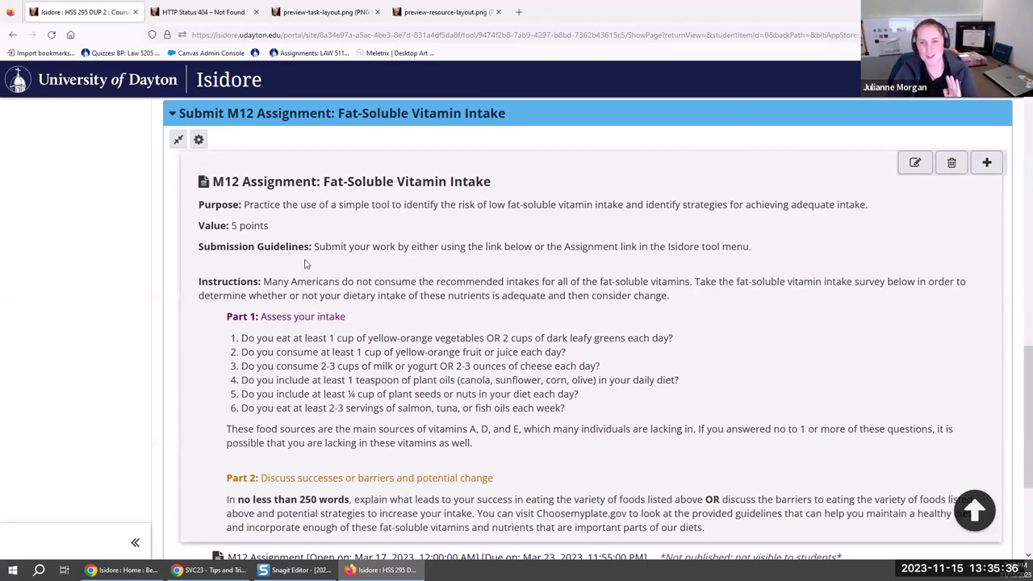
Review how the bold Submission Guidelines and Instructions labels and the coloured Part 1 heading structure the M12 assignment text
drag(311, 246, 264, 247)
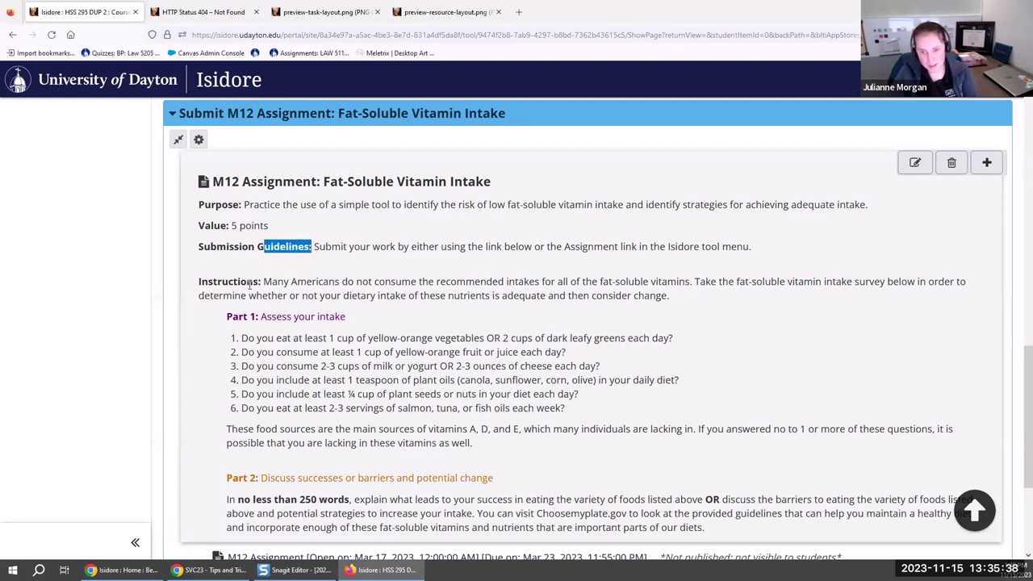
drag(260, 282, 194, 284)
click(193, 287)
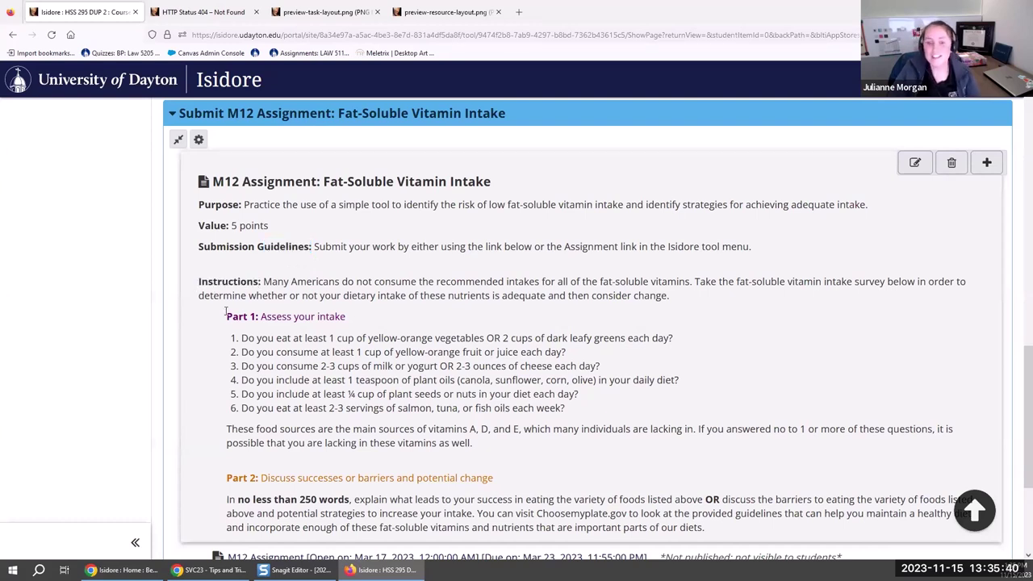
drag(289, 316, 227, 316)
click(290, 316)
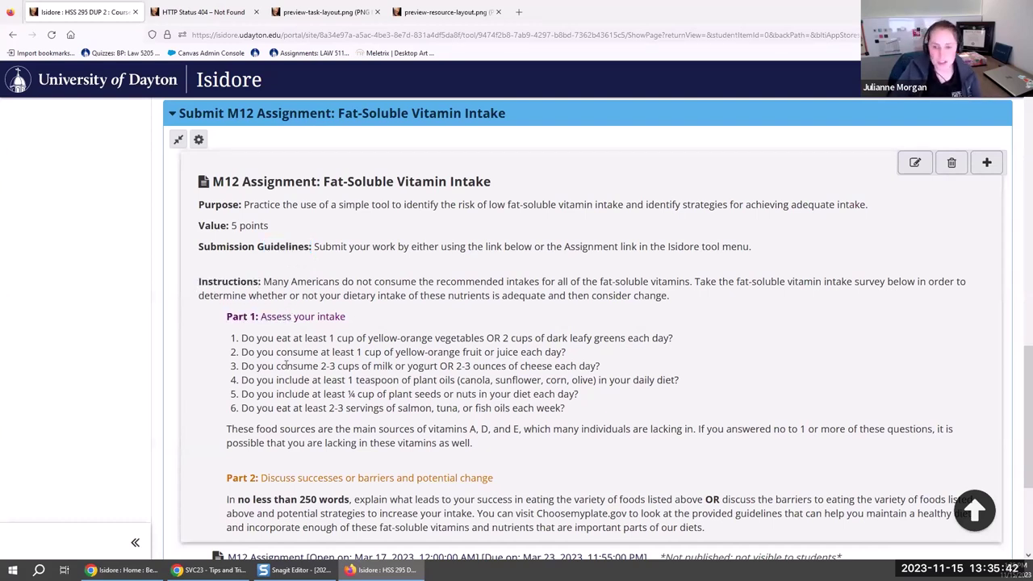
drag(238, 316, 253, 317)
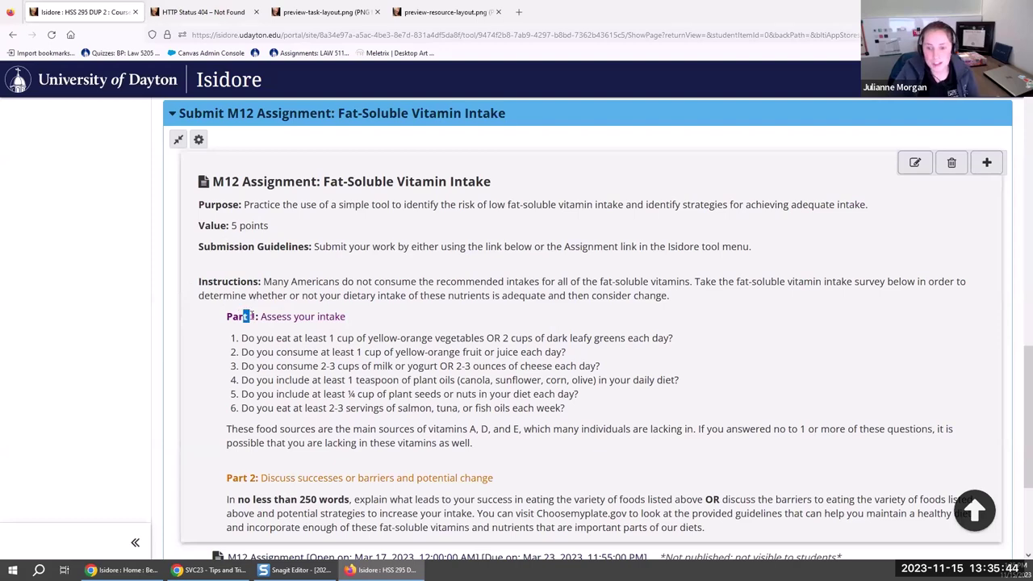
click(304, 502)
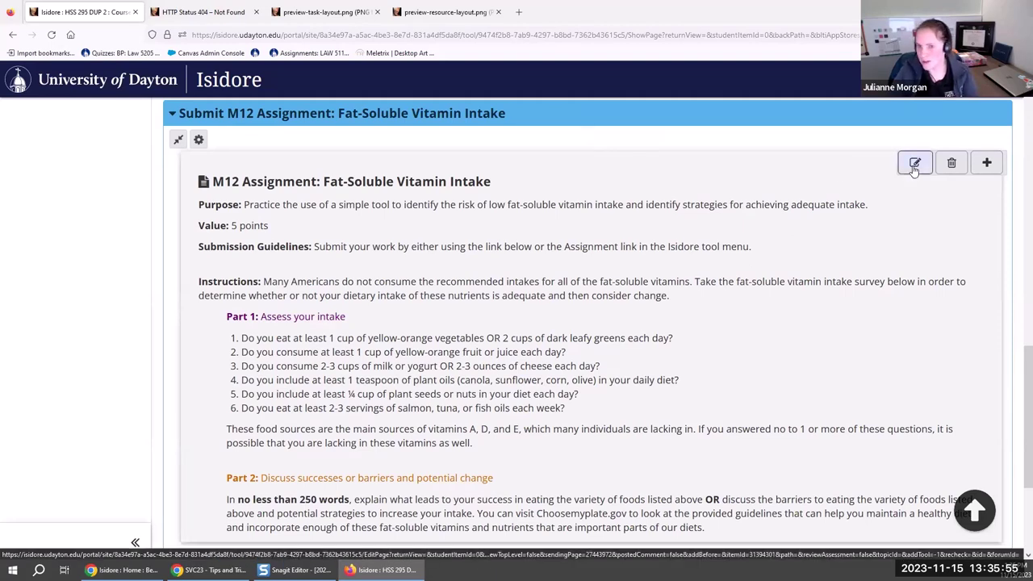
Copy the complete HTML source of the M12 Assignment text item and leave its editor without saving
click(914, 164)
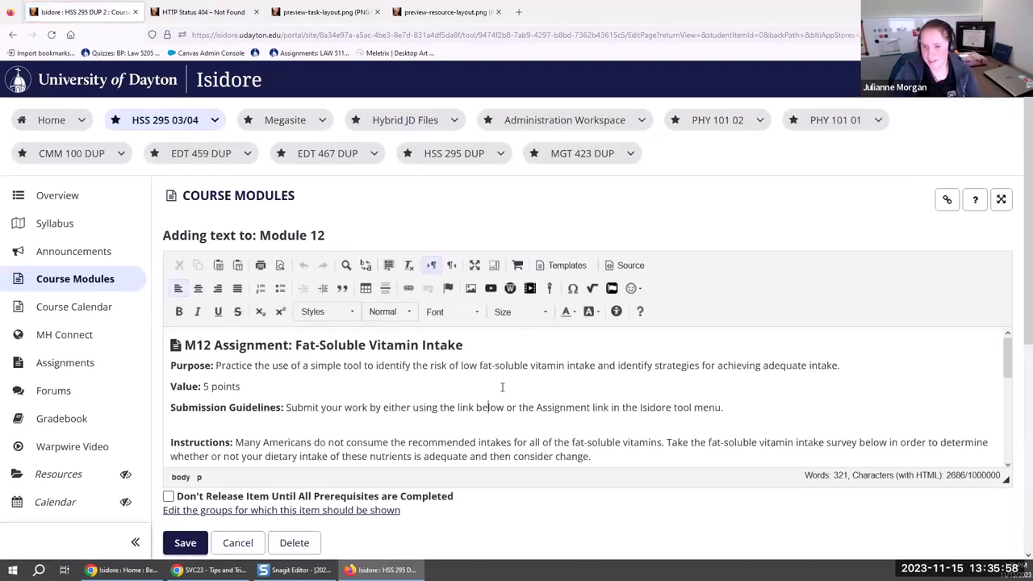
click(644, 267)
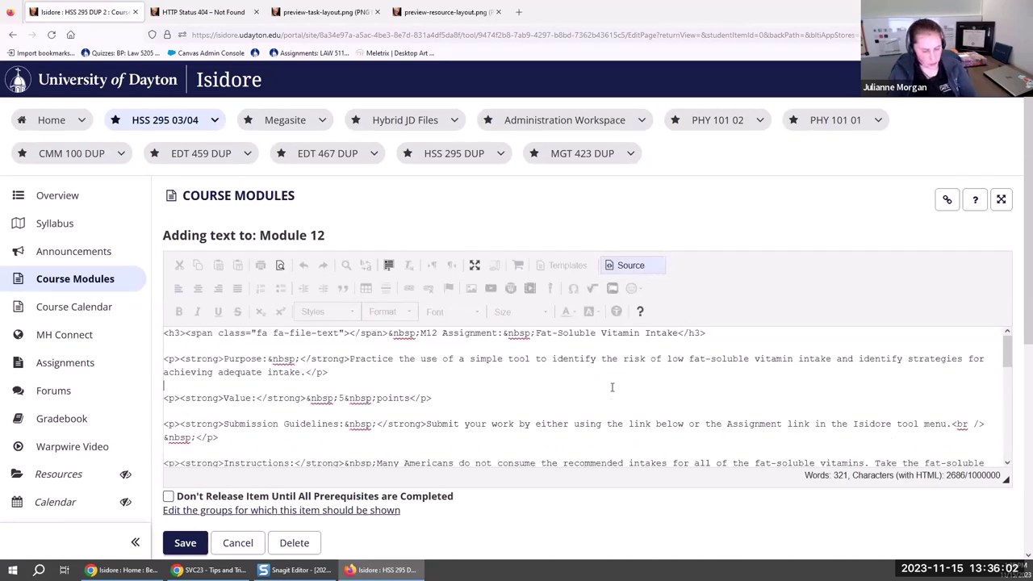
key(ctrl+a)
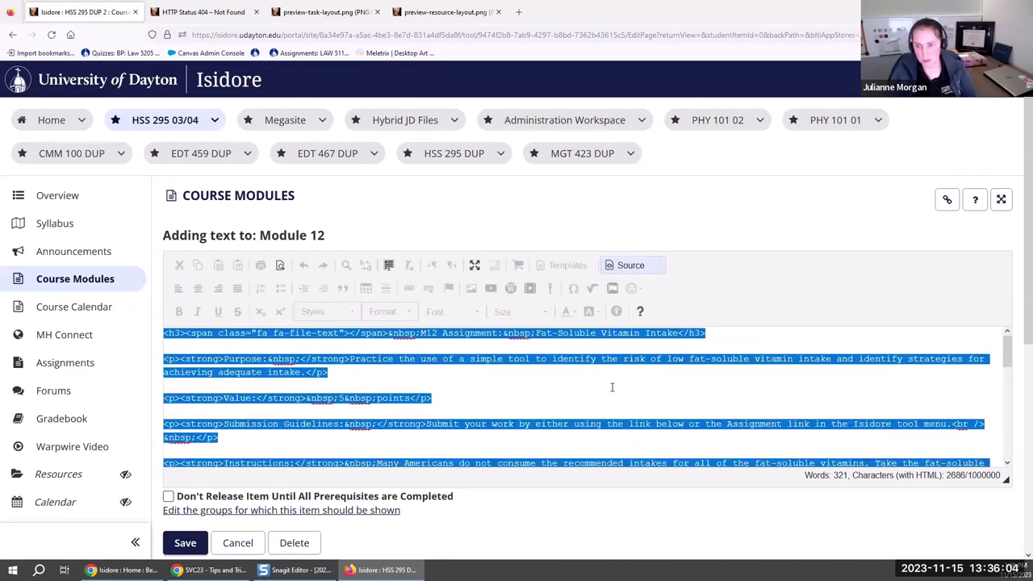
click(646, 267)
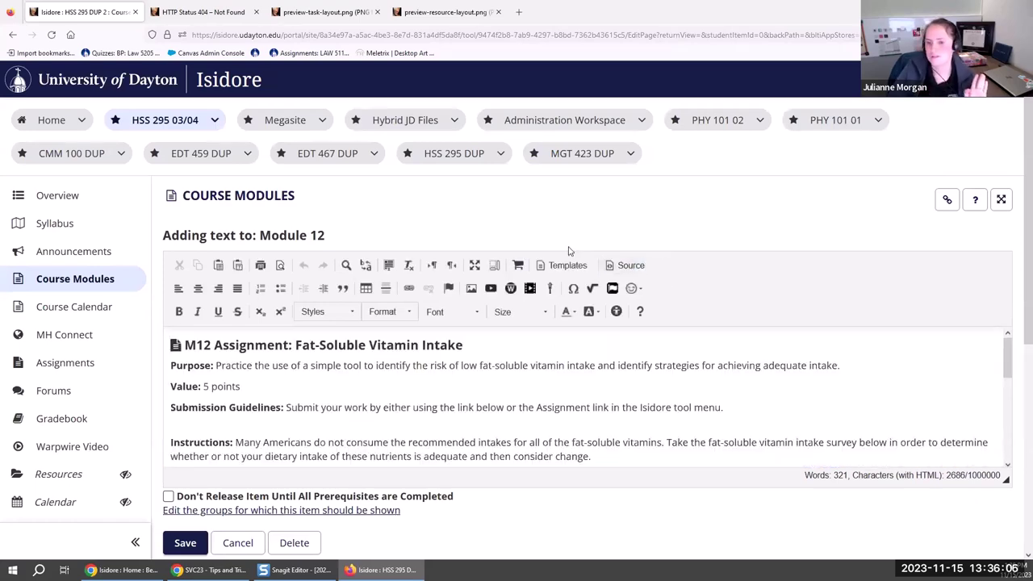
scroll(403, 395, down, 5)
click(238, 544)
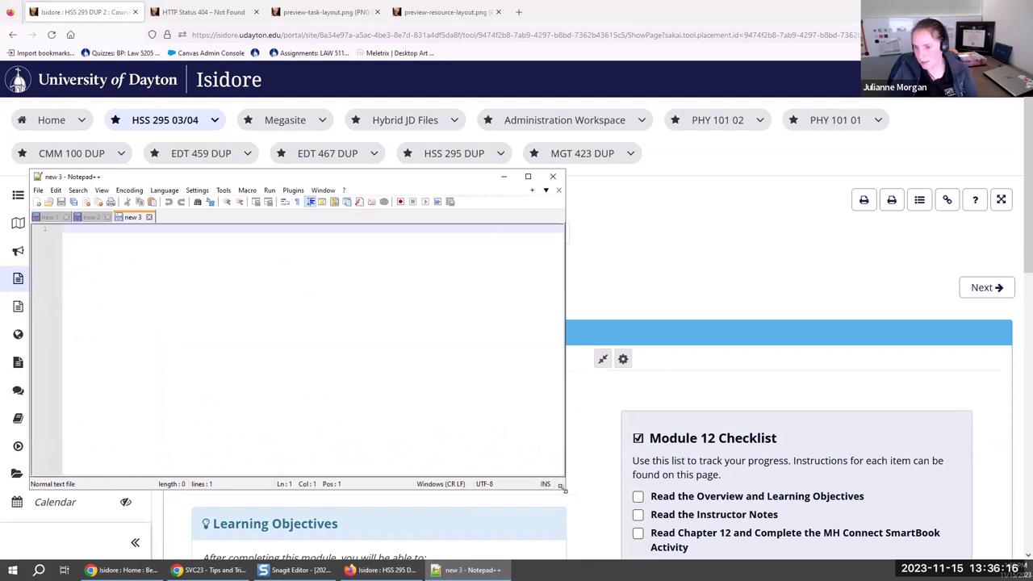
In an enlarged Notepad++ window, add a blank document and paste the M12 Assignment HTML source into document new 3
drag(562, 489, 765, 519)
drag(297, 178, 296, 160)
click(40, 185)
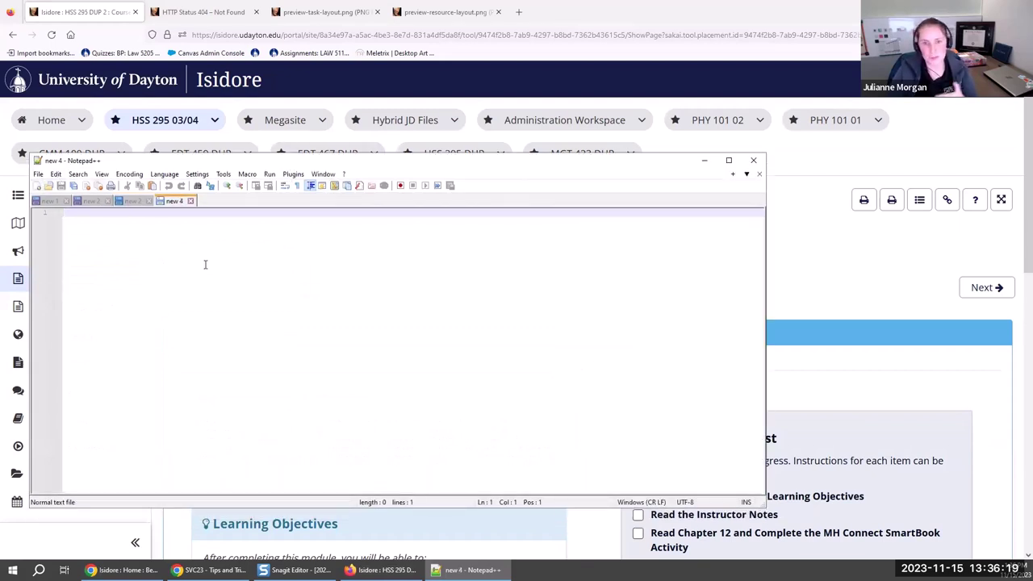
click(136, 202)
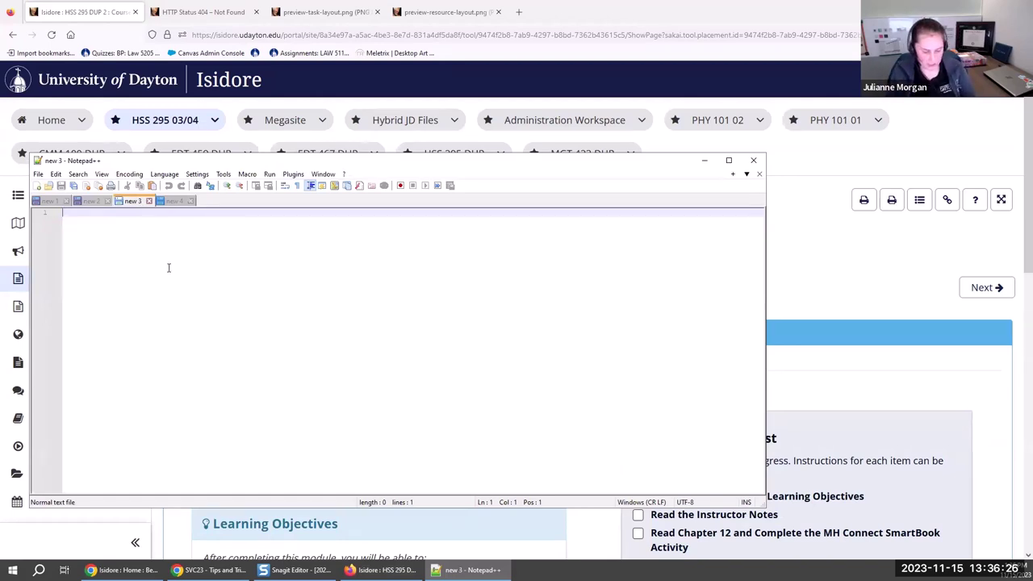
key(ctrl+v)
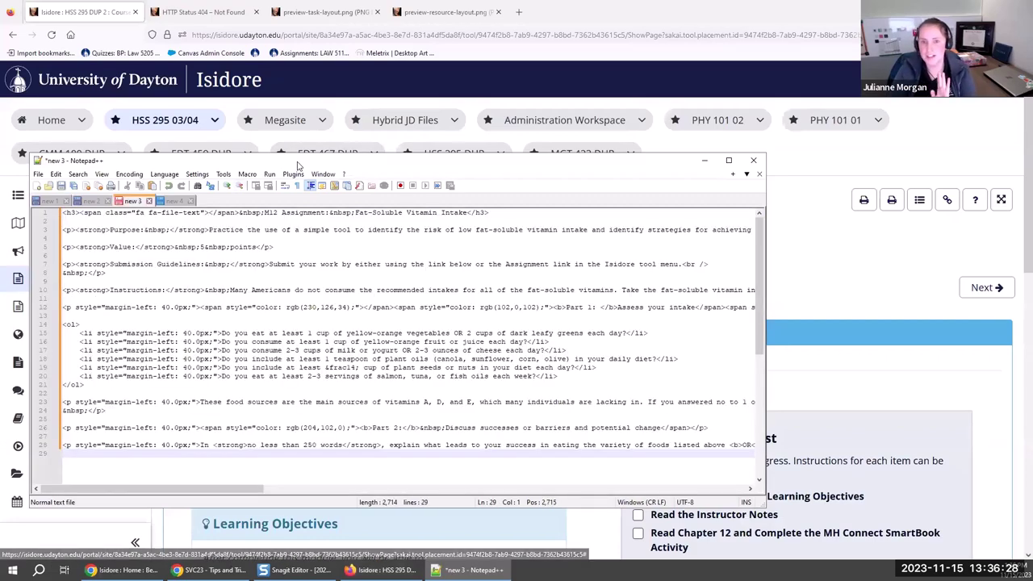
Close Notepad++, return to the main Course Modules page in the browser, and open Module 13 from Unit 5
key(alt+F4)
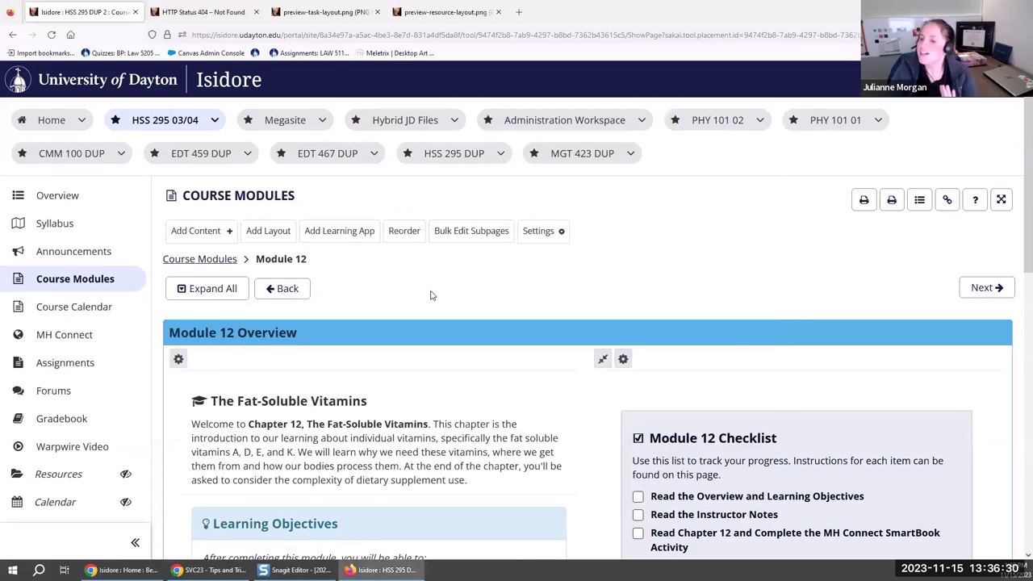
scroll(406, 262, down, 6)
scroll(236, 276, up, 8)
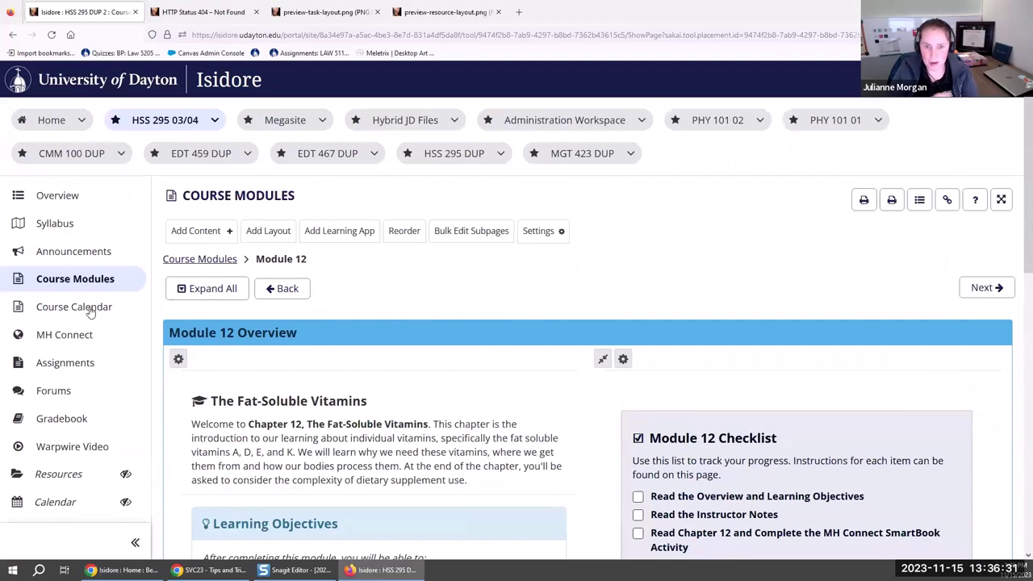
click(188, 260)
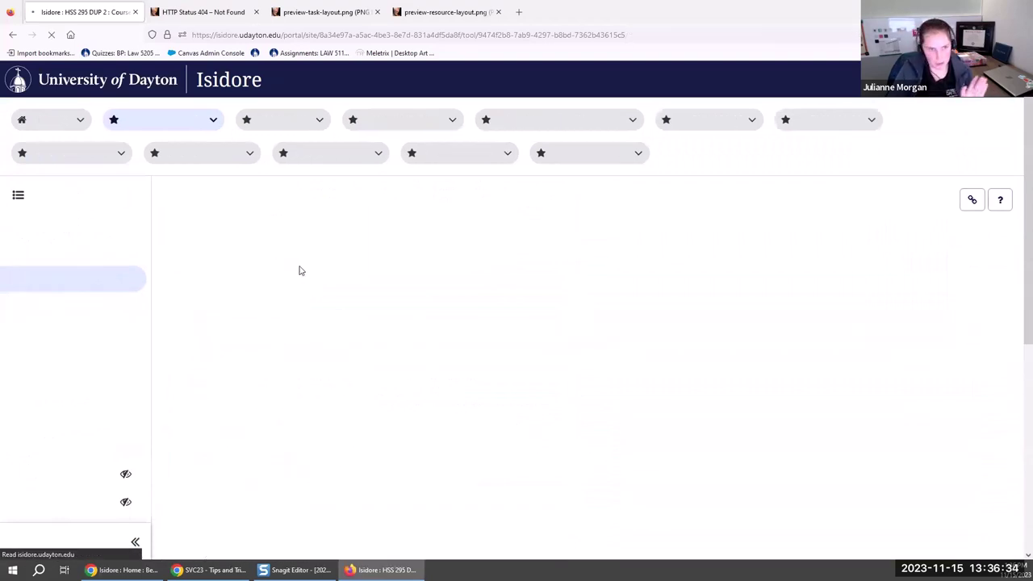
scroll(600, 389, down, 5)
scroll(599, 389, down, 3)
click(599, 263)
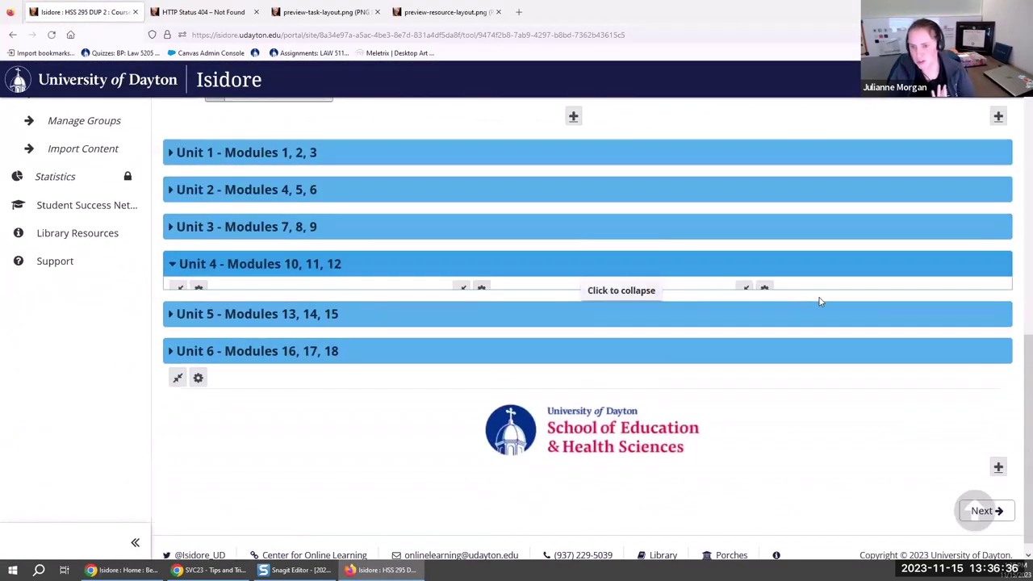
click(274, 300)
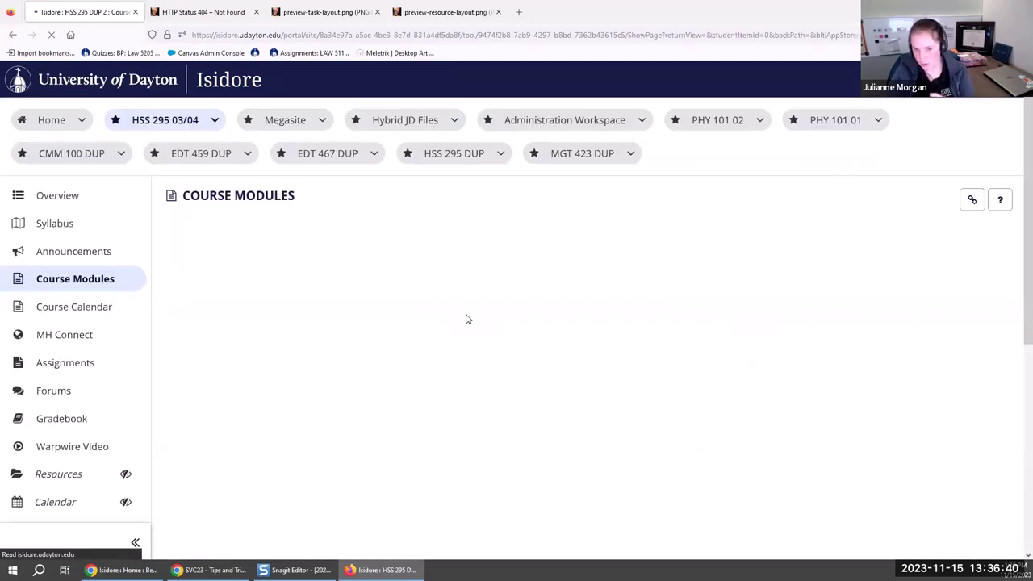
Add a text item below the Dietary Analysis Project Part 8 text in Module 13 and paste the M12 Assignment HTML source into it
scroll(883, 431, down, 10)
click(957, 440)
scroll(957, 425, down, 2)
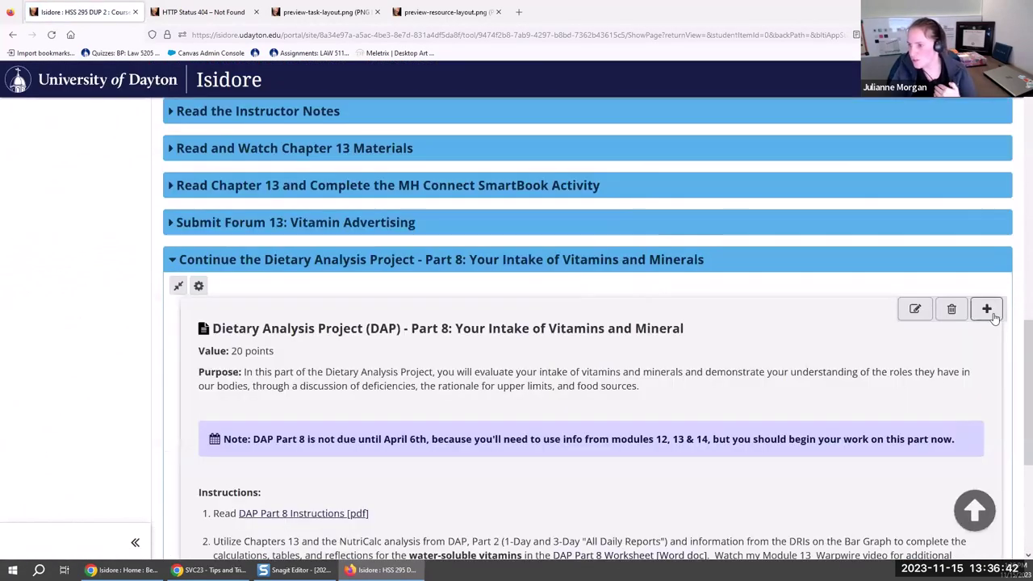
click(986, 310)
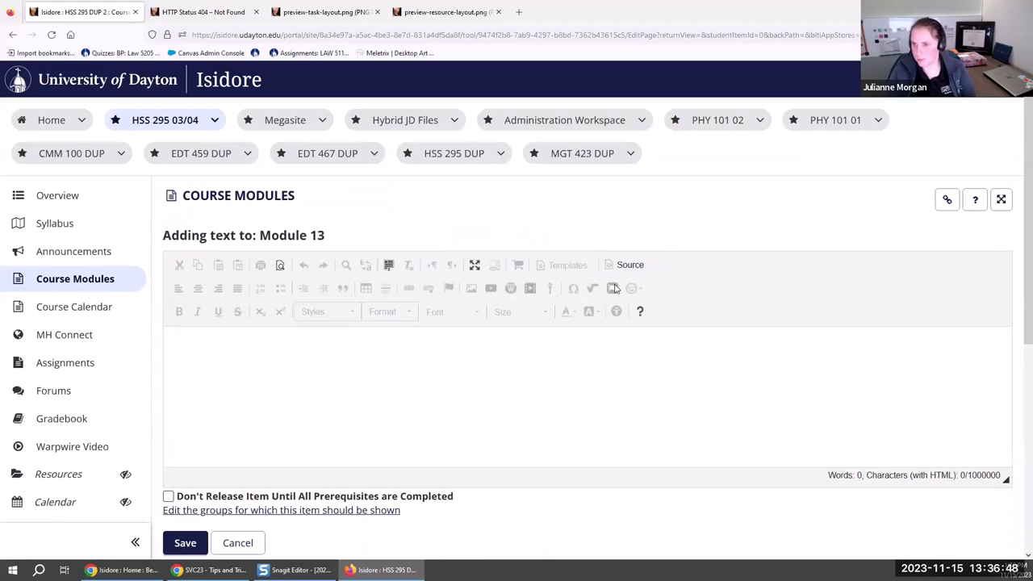
click(627, 265)
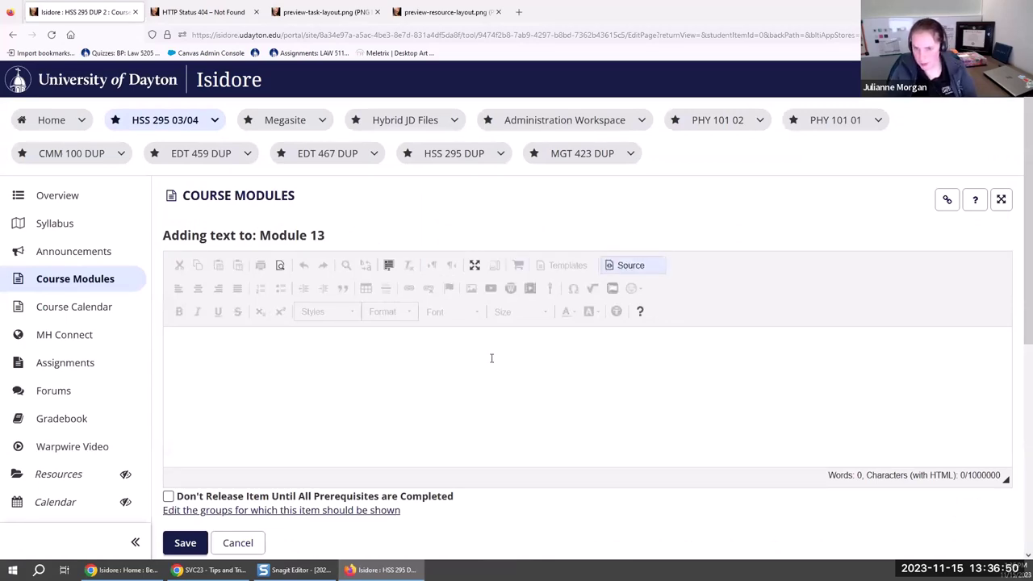
key(ctrl+v)
click(626, 265)
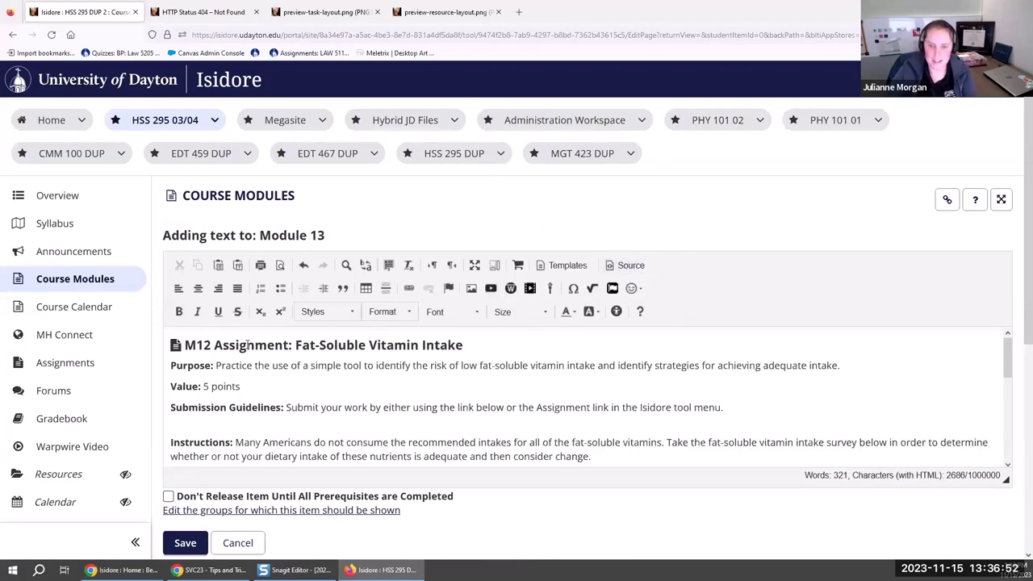
Select the M12 Assignment: Fat-Soluble Vitamin Intake title and check its paragraph format against the available heading levels
click(169, 349)
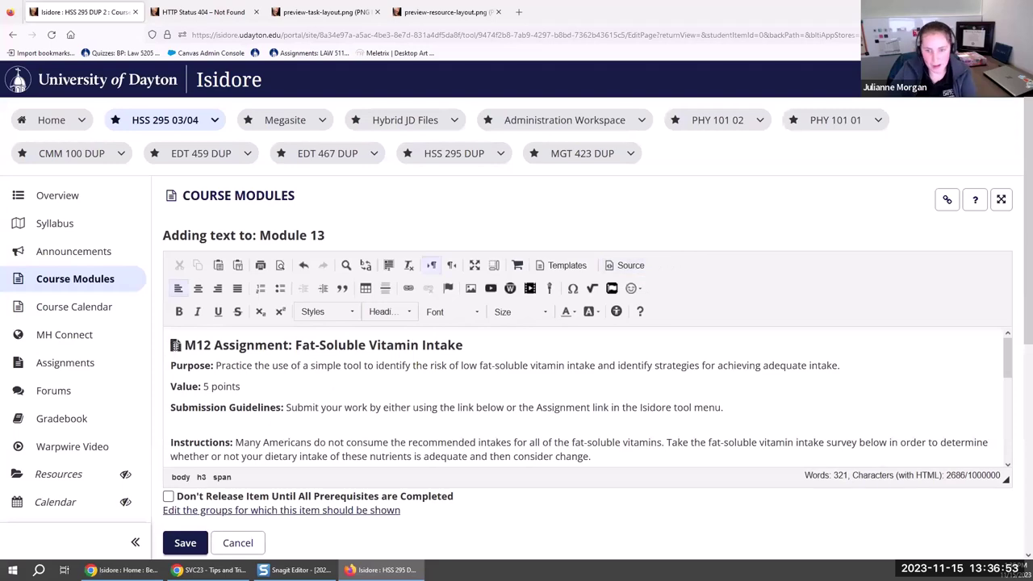
shift+click(457, 346)
click(380, 312)
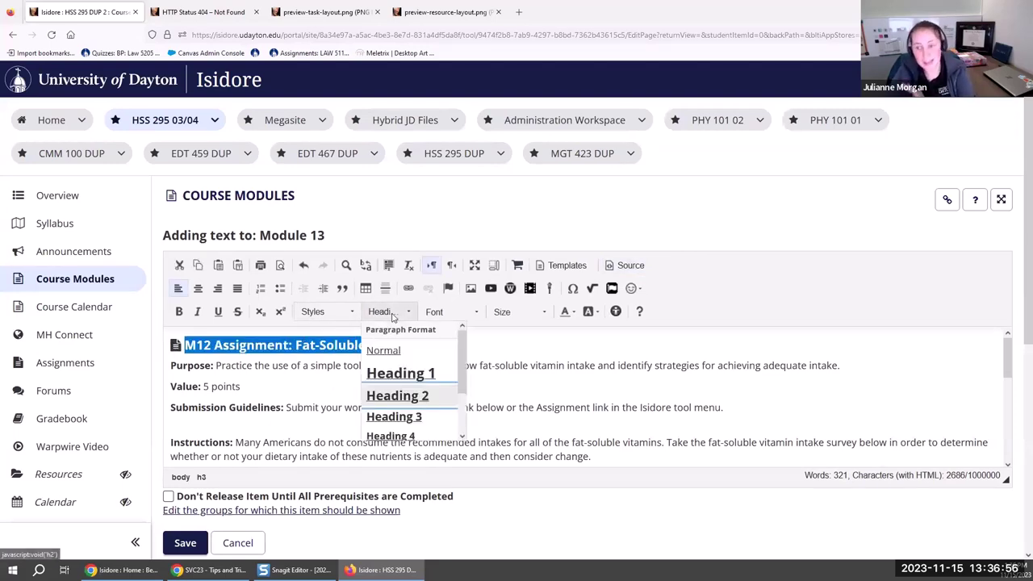
click(227, 407)
Replace the wording after the Part 2 label with "Discuss dietary restrictions", keeping its coloured formatting
scroll(231, 365, down, 10)
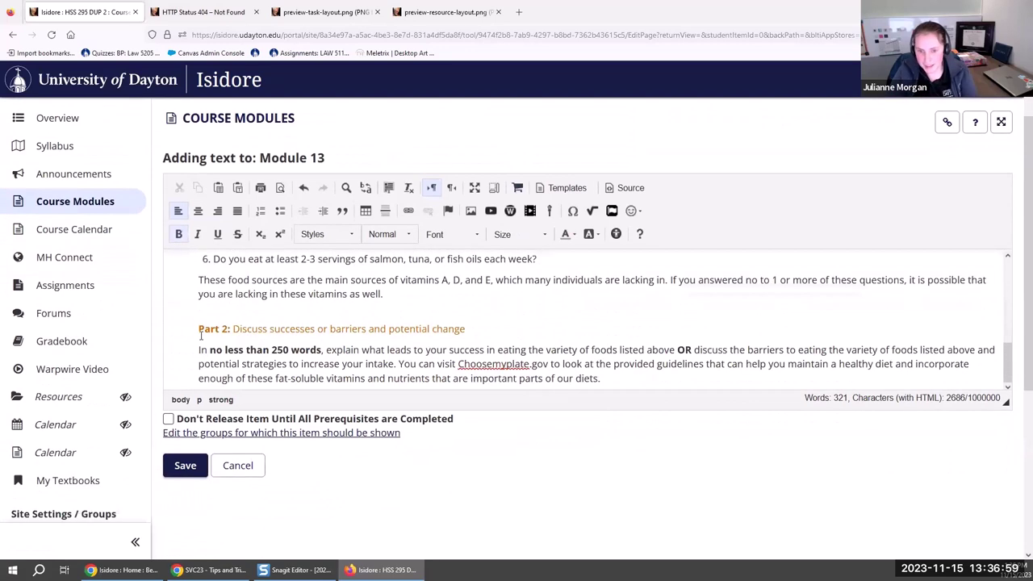
drag(201, 335, 231, 329)
drag(484, 329, 232, 328)
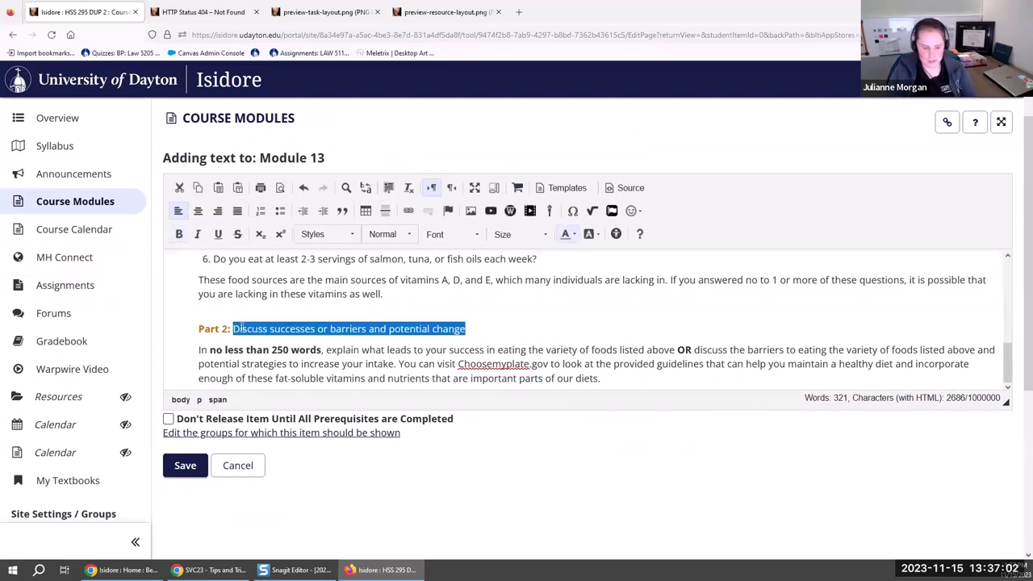
text(Discuss di)
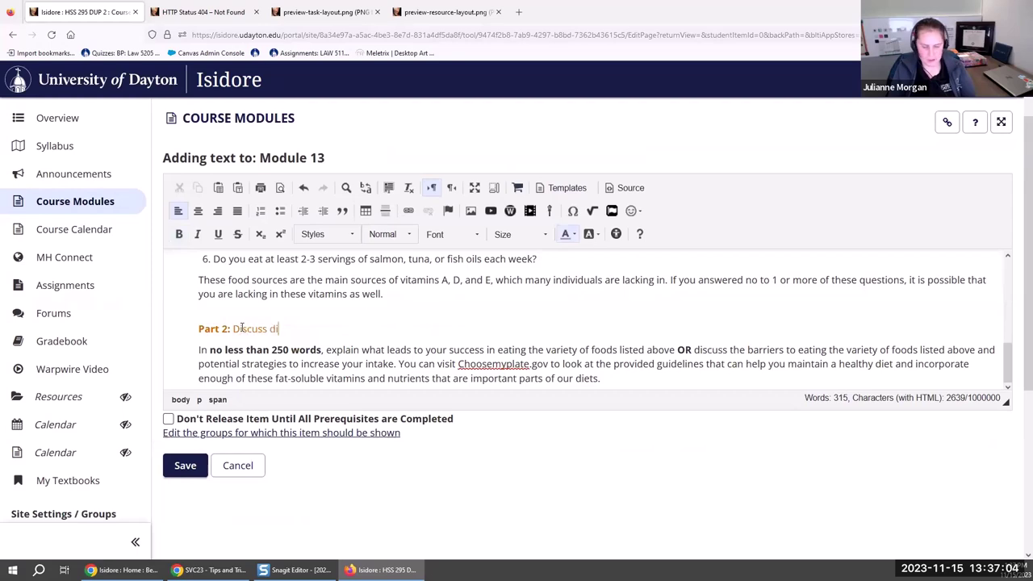
text(etary restrictiotn)
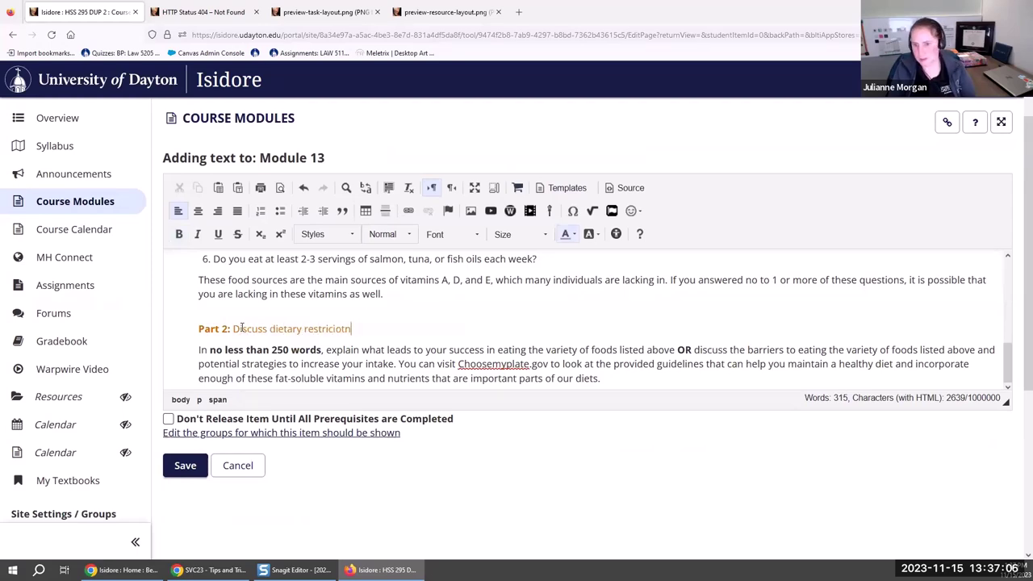
text(ns)
Highlight the sentence after the Submission Guidelines label to point out the replaceable text, and clear the selection
scroll(304, 314, up, 5)
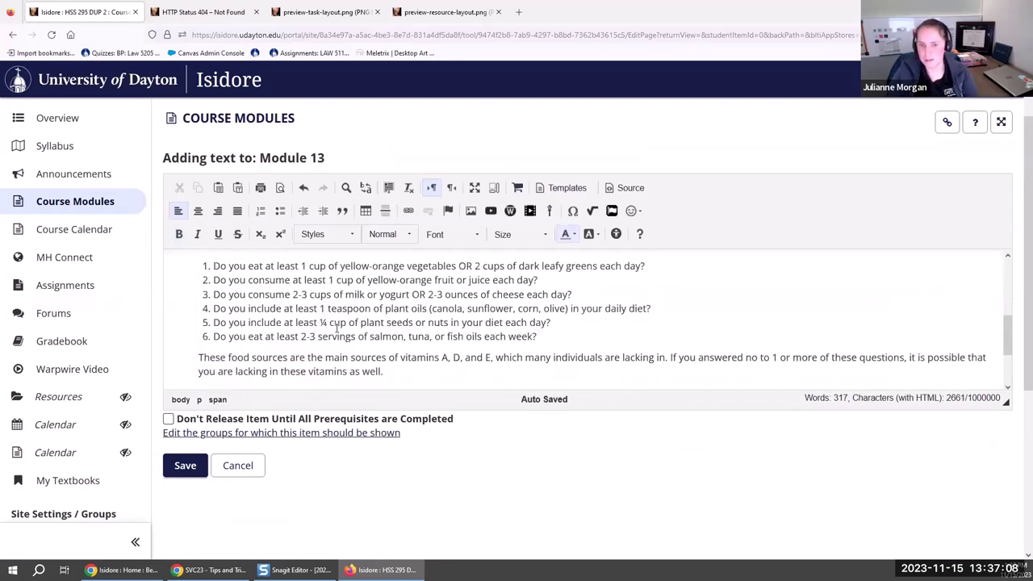
drag(285, 329, 738, 324)
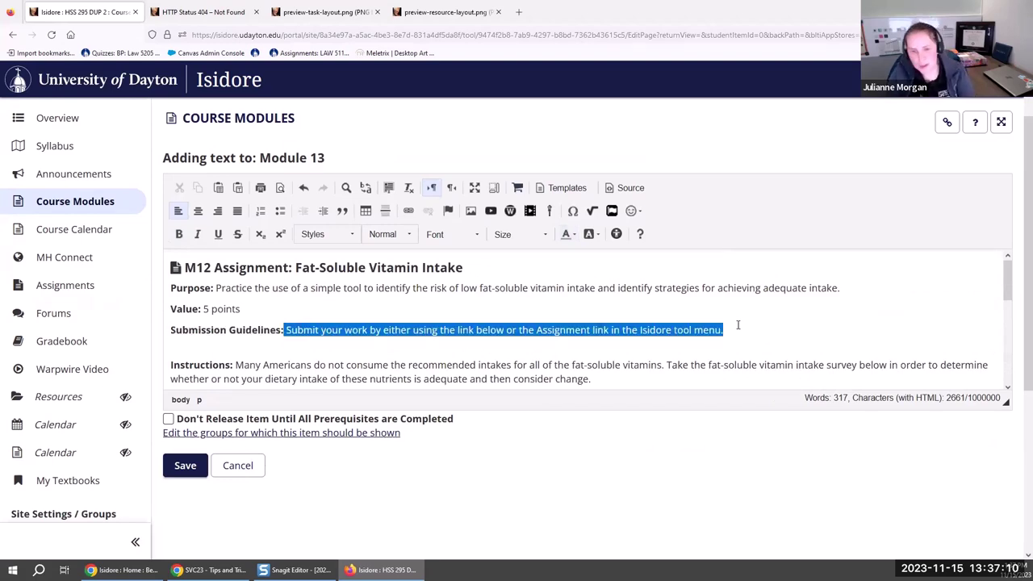
click(737, 325)
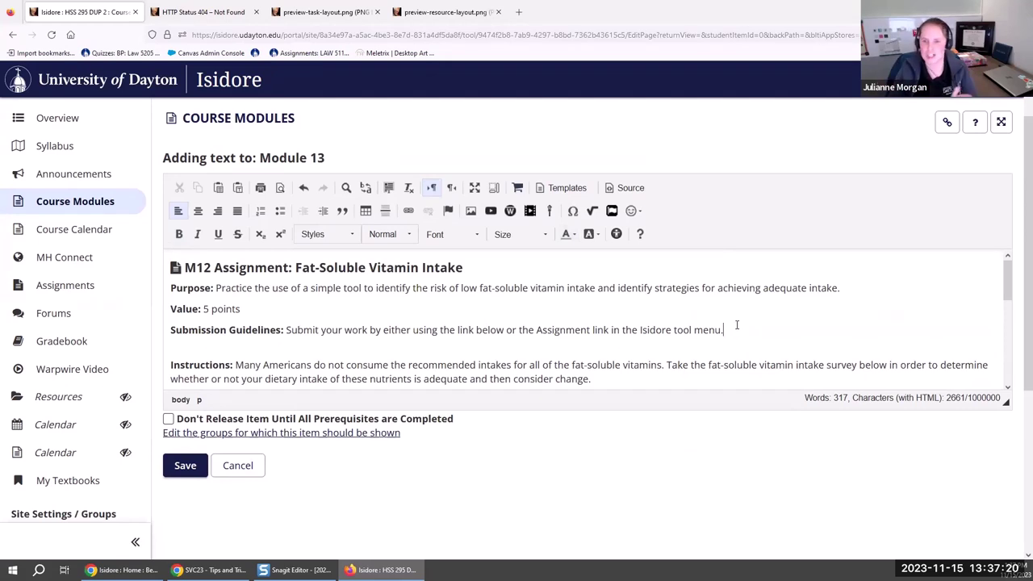
key(Up)
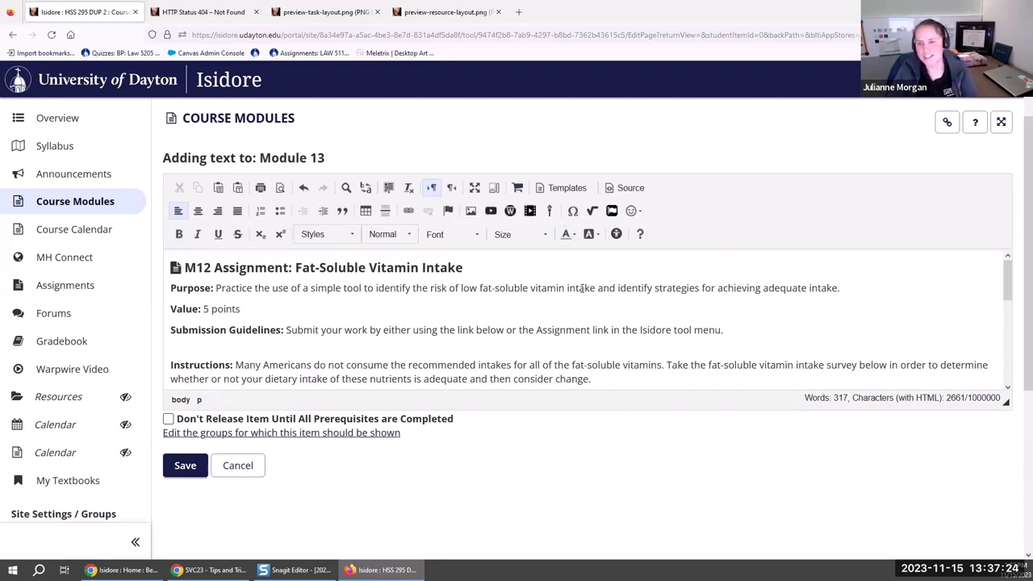
Compare the pasted assignment's HTML source with its formatted view and leave the new Module 13 text item without saving
click(629, 189)
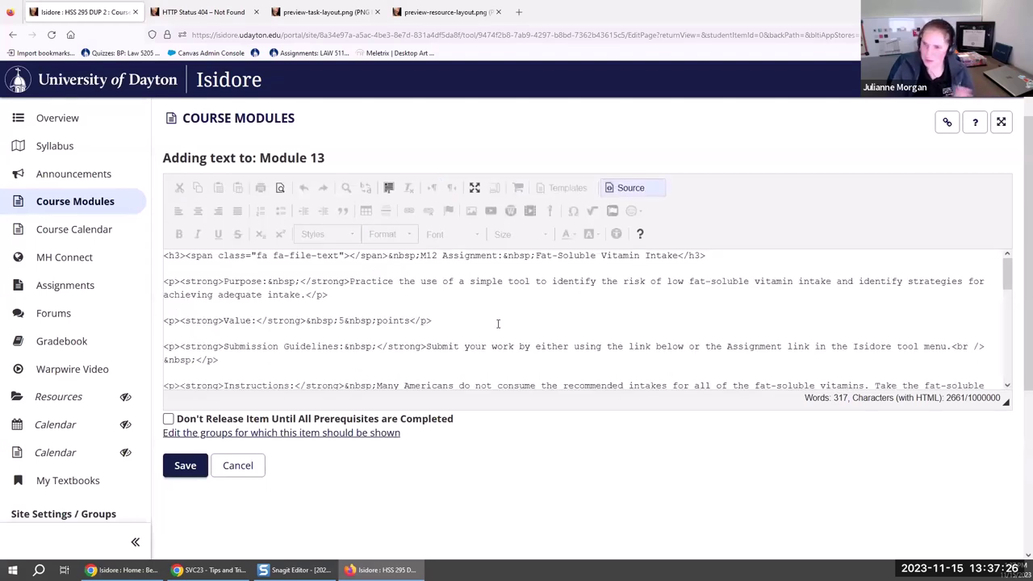
click(503, 314)
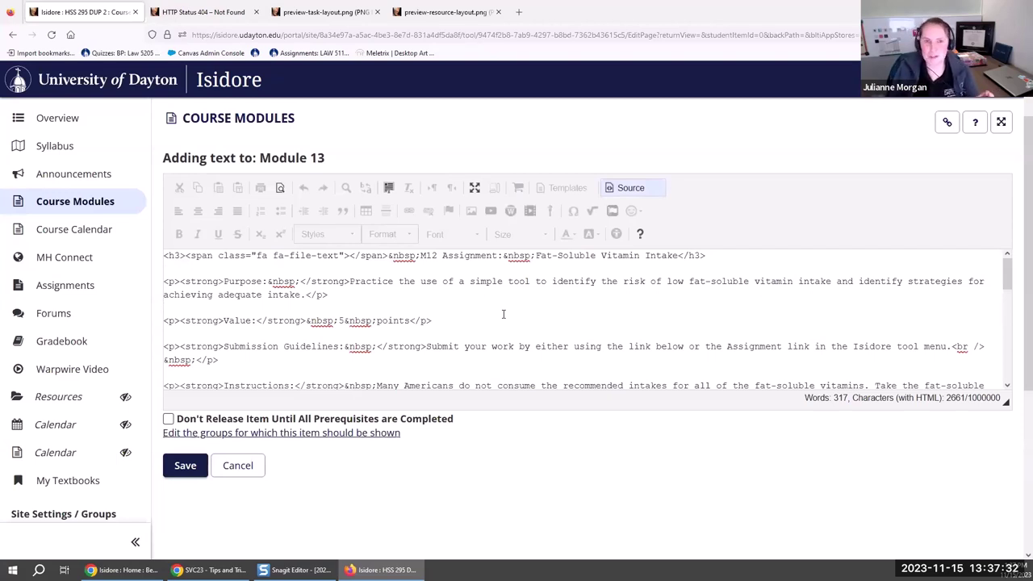
click(628, 188)
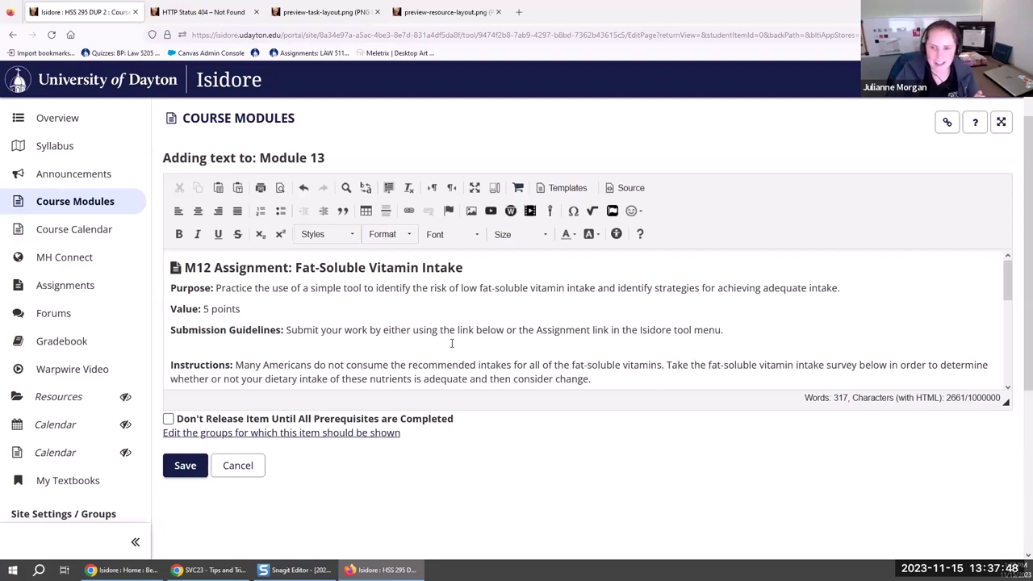
click(452, 343)
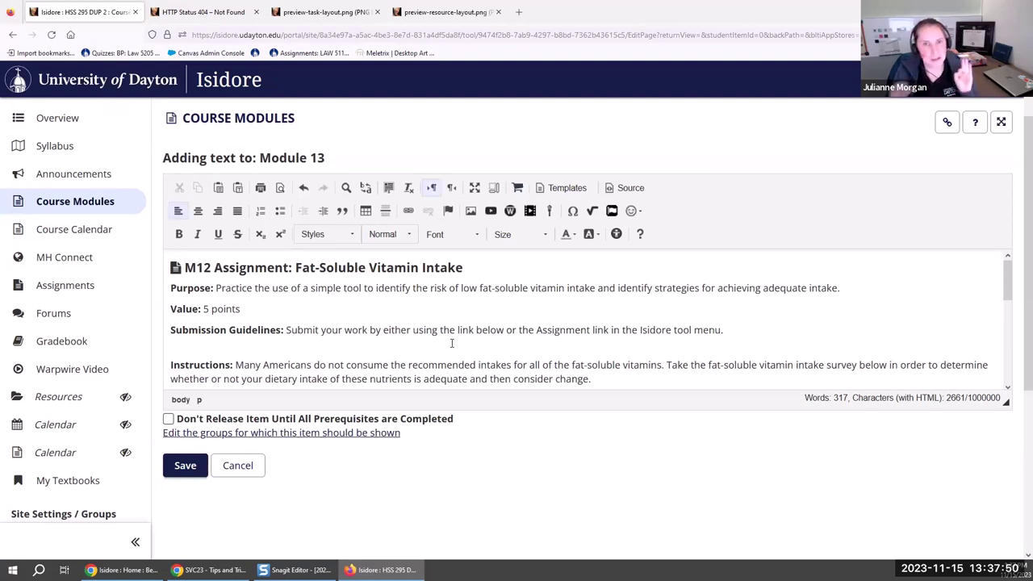
click(631, 187)
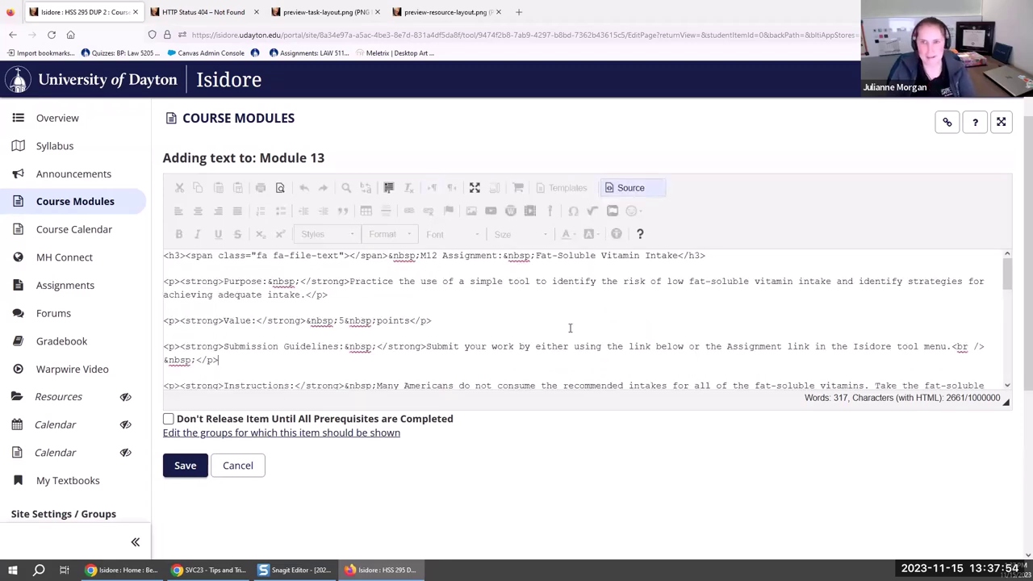
click(631, 188)
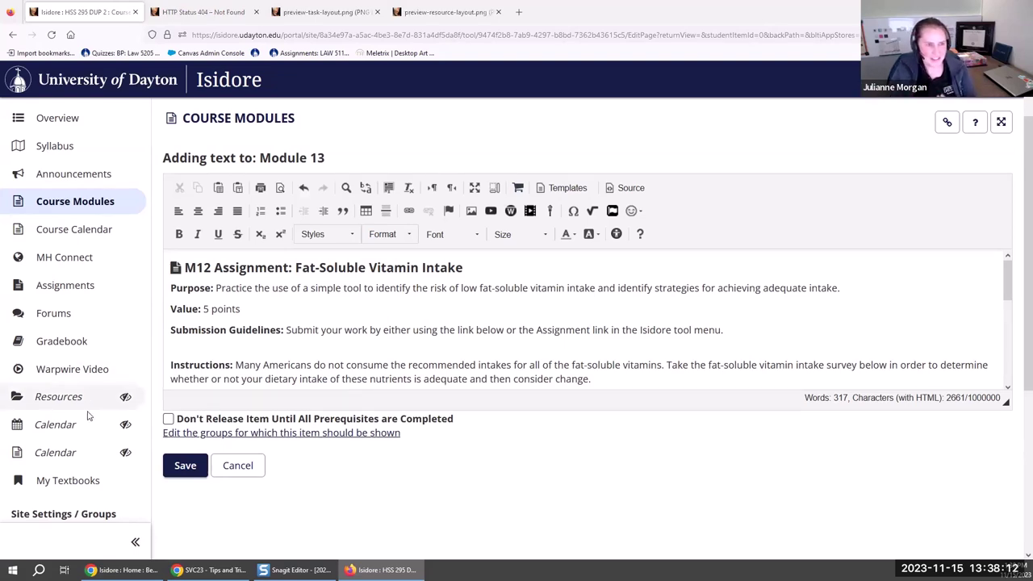
click(236, 466)
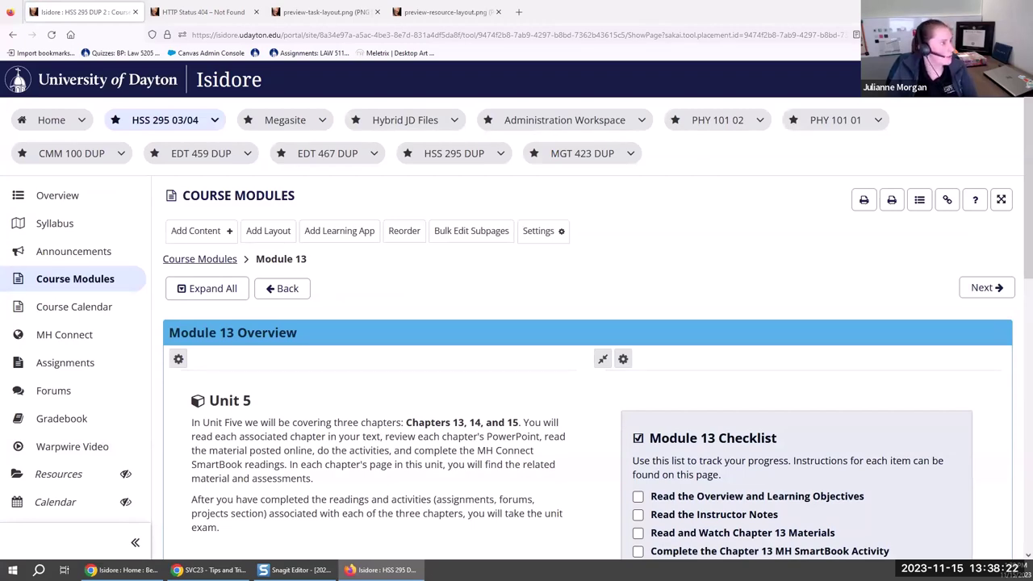
Switch to the SVC23 Tips and Tricks Google Doc and review the tips from copying items through bulk page titles to Date Manager
click(209, 570)
scroll(447, 284, down, 6)
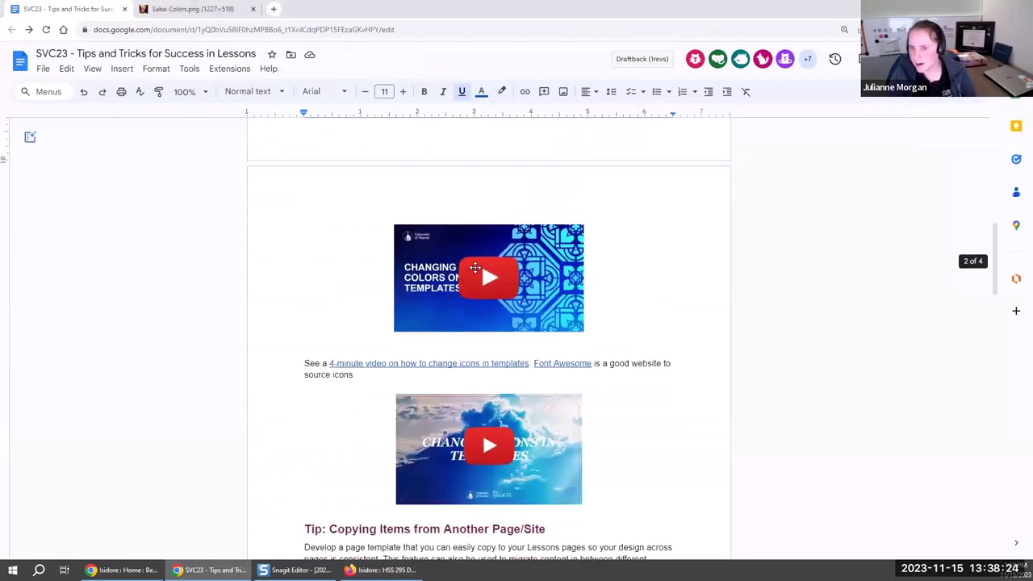
scroll(446, 285, down, 8)
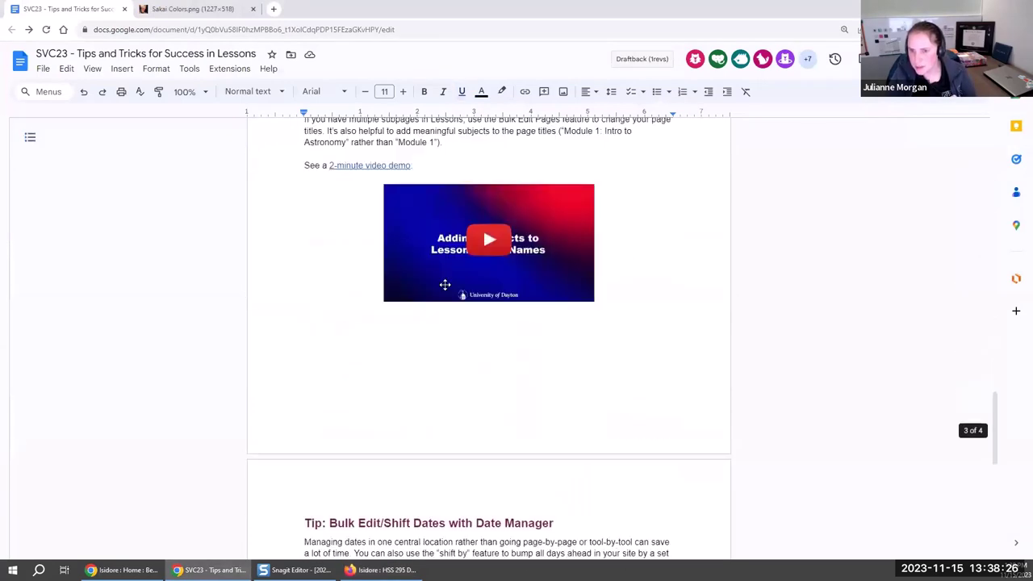
scroll(443, 275, up, 2)
click(442, 274)
scroll(436, 267, down, 4)
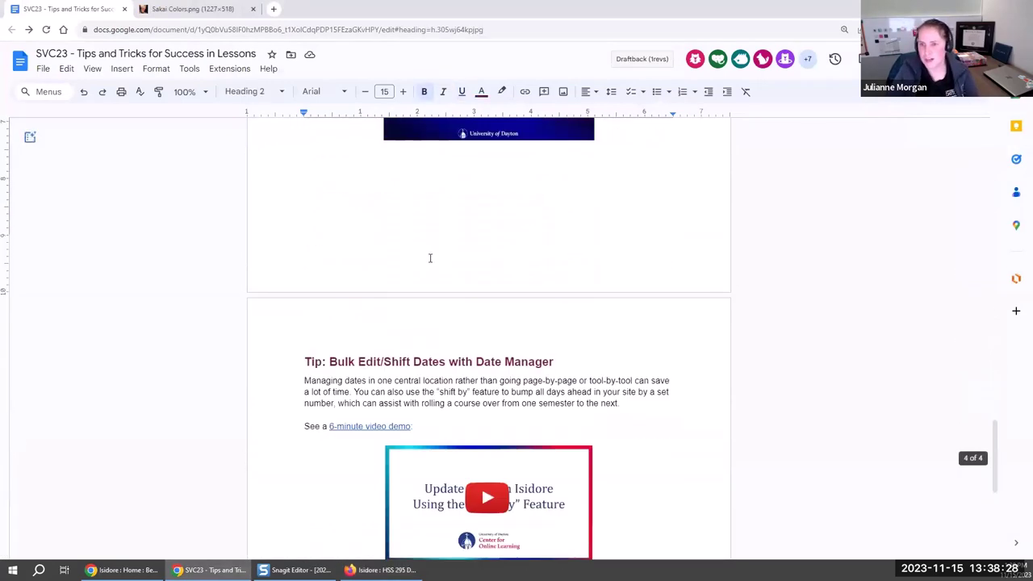
scroll(375, 368, up, 2)
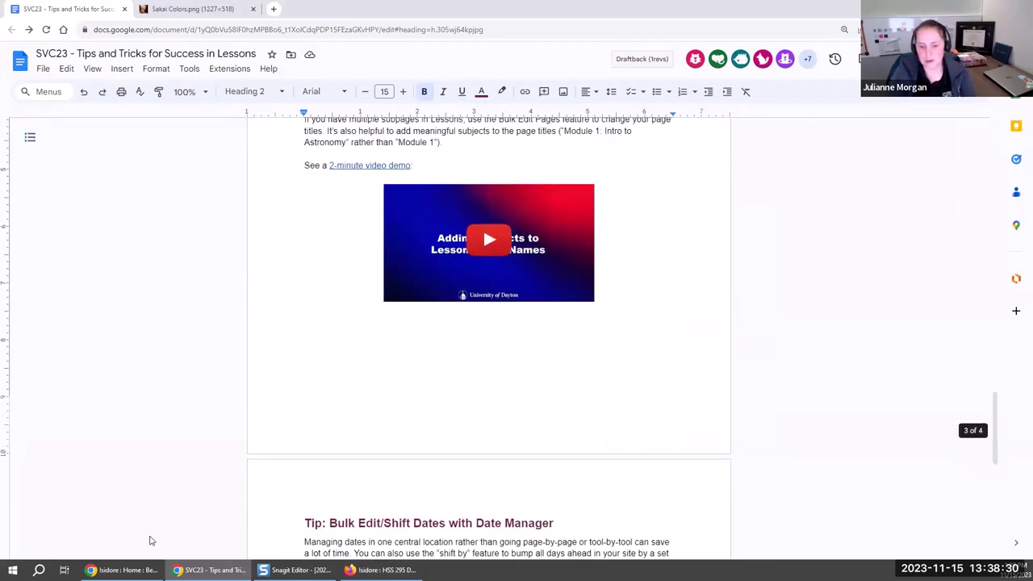
Switch back to Isidore in Firefox, open the main Course Modules page, and expand Unit 1 to examine its module links
click(379, 570)
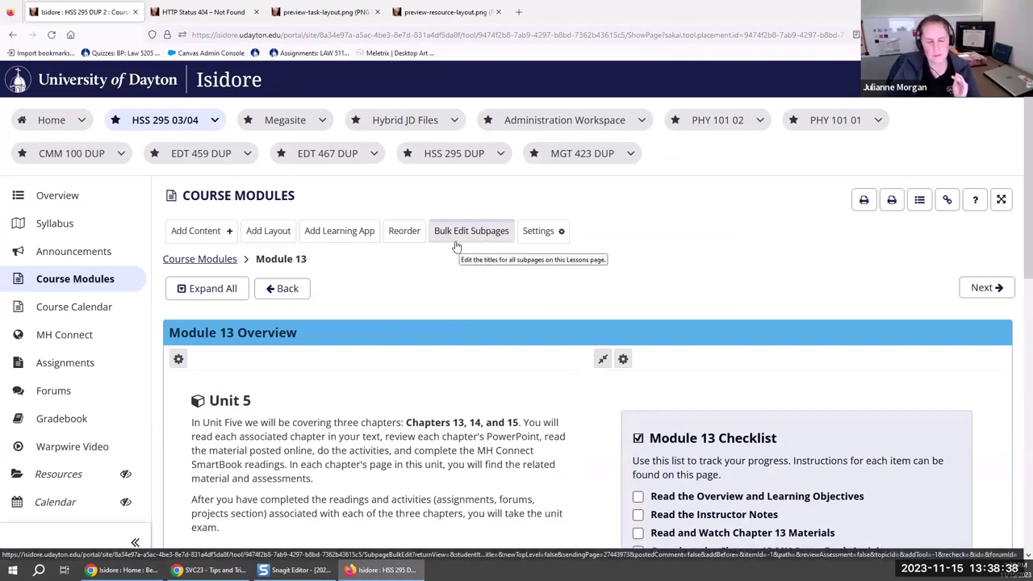
click(267, 207)
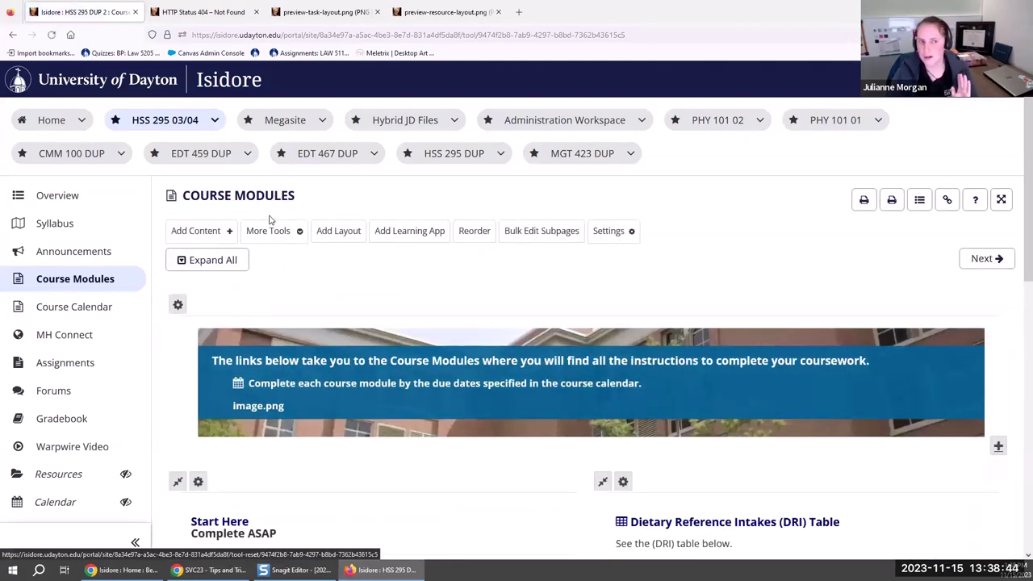
scroll(504, 232, down, 6)
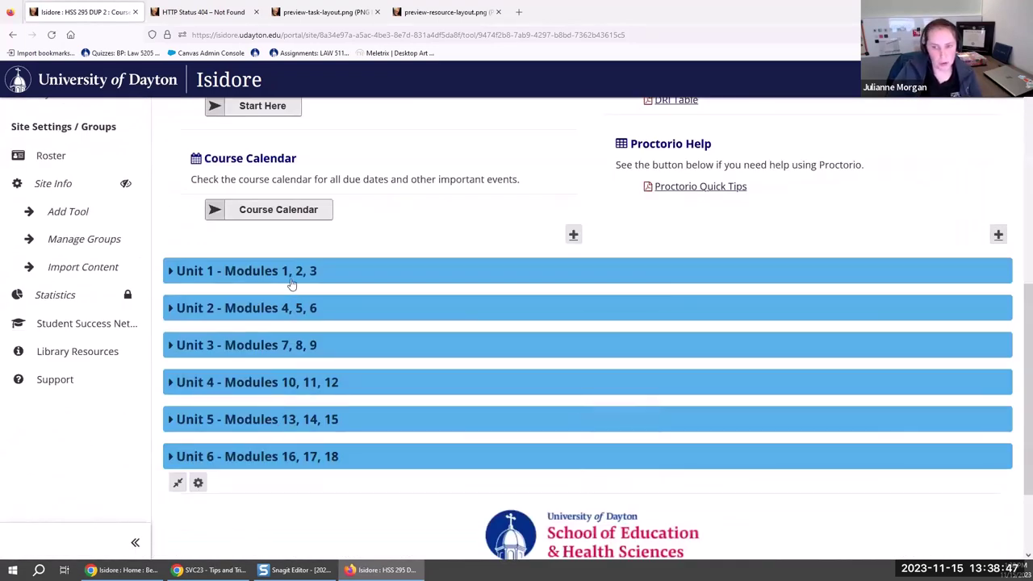
click(287, 272)
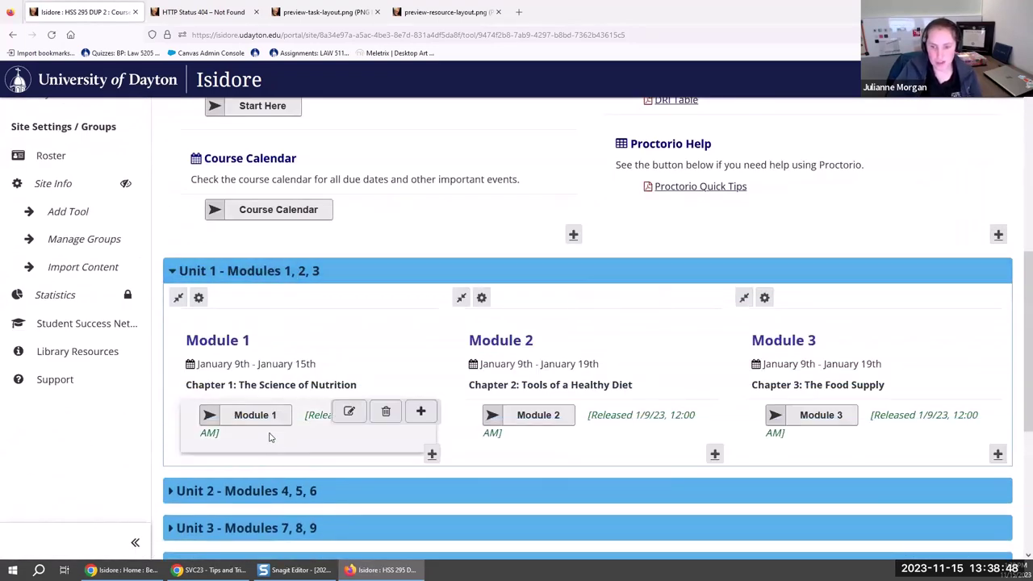
scroll(242, 420, down, 2)
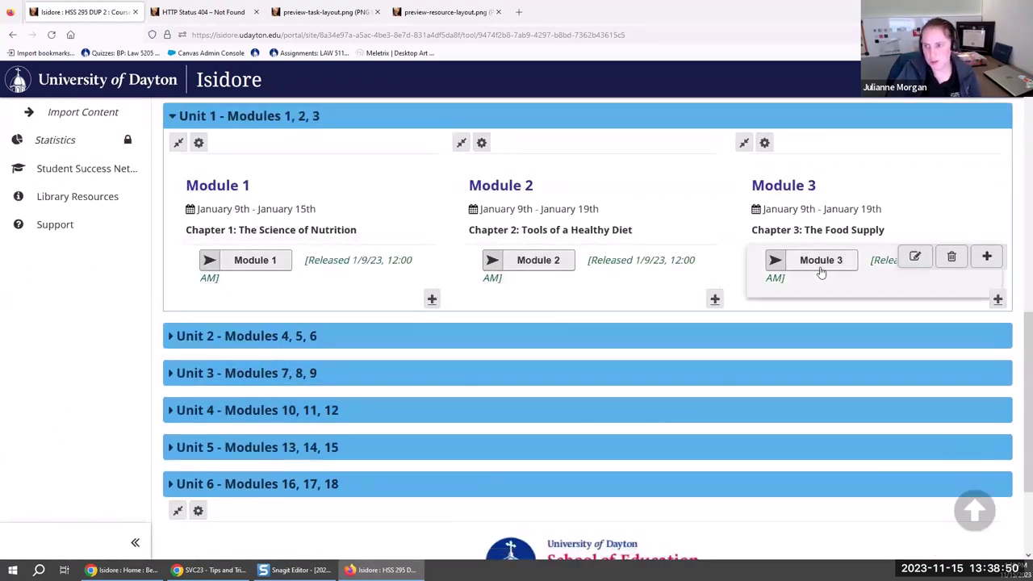
Copy the chapter title "The Science of Nutrition" from Module 1's text and open bulk subpage editing for Course Modules
drag(362, 231, 234, 242)
key(ctrl+c)
scroll(322, 240, up, 2)
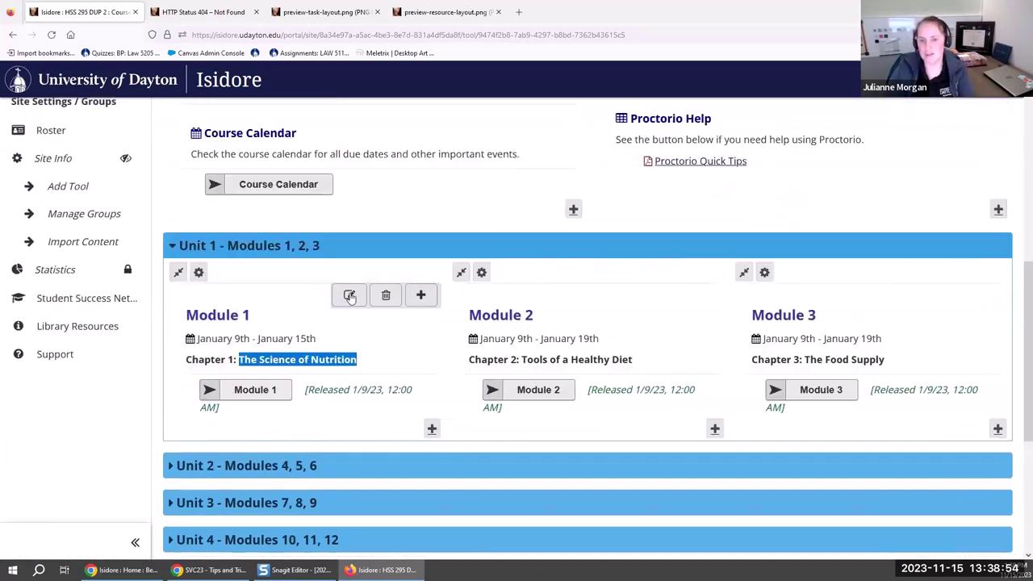
scroll(560, 311, down, 2)
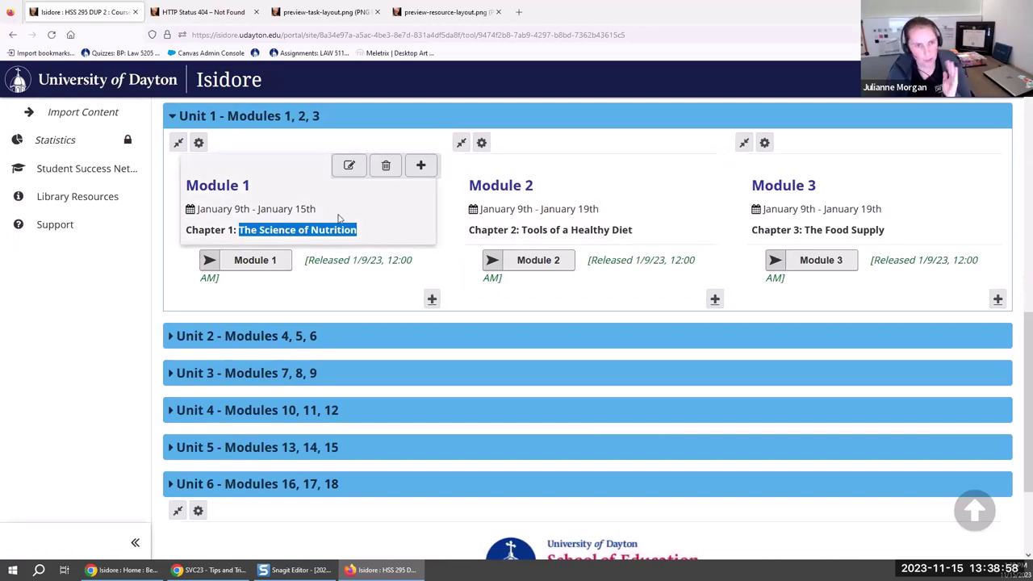
scroll(406, 323, up, 3)
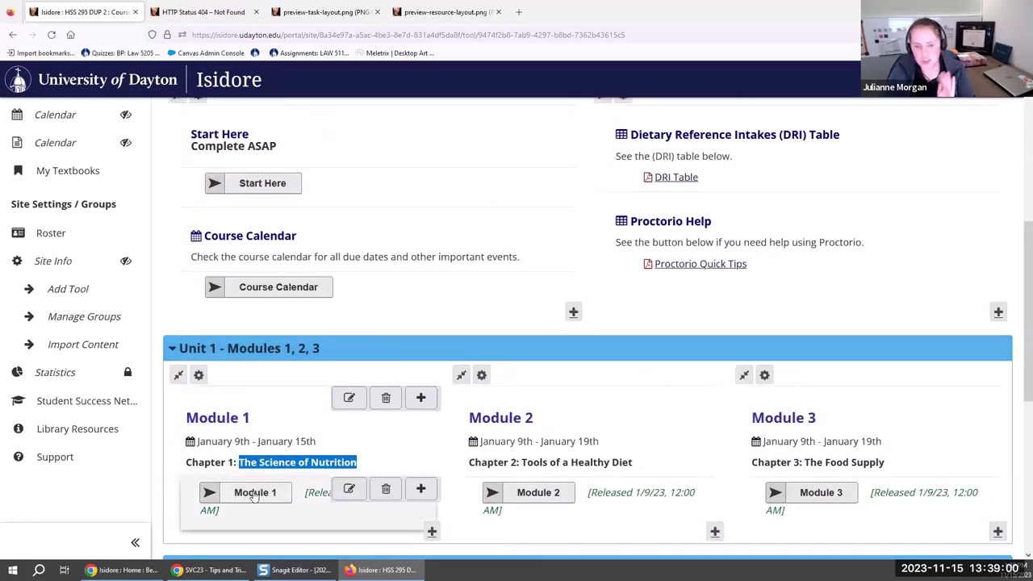
scroll(454, 269, up, 5)
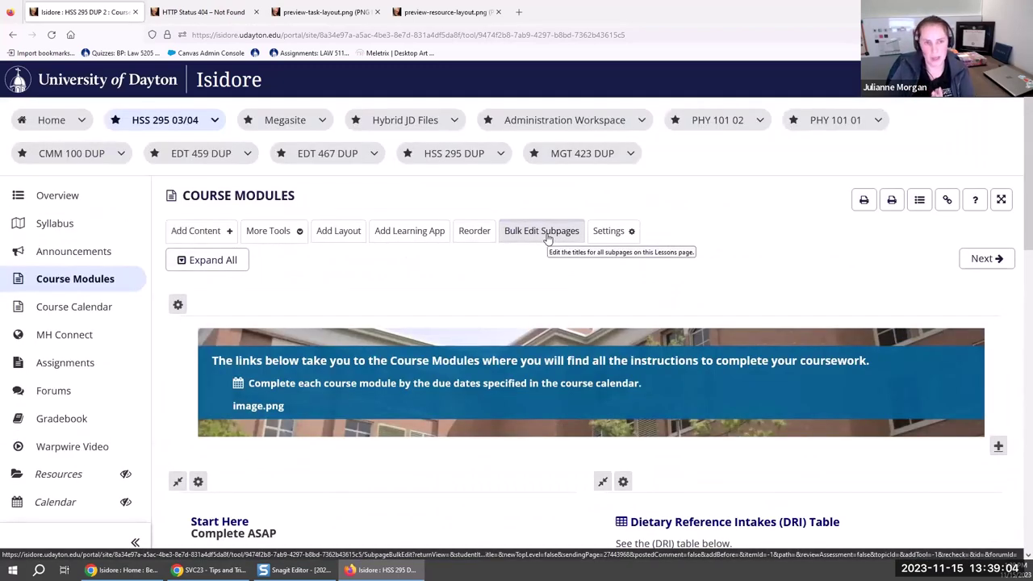
click(513, 239)
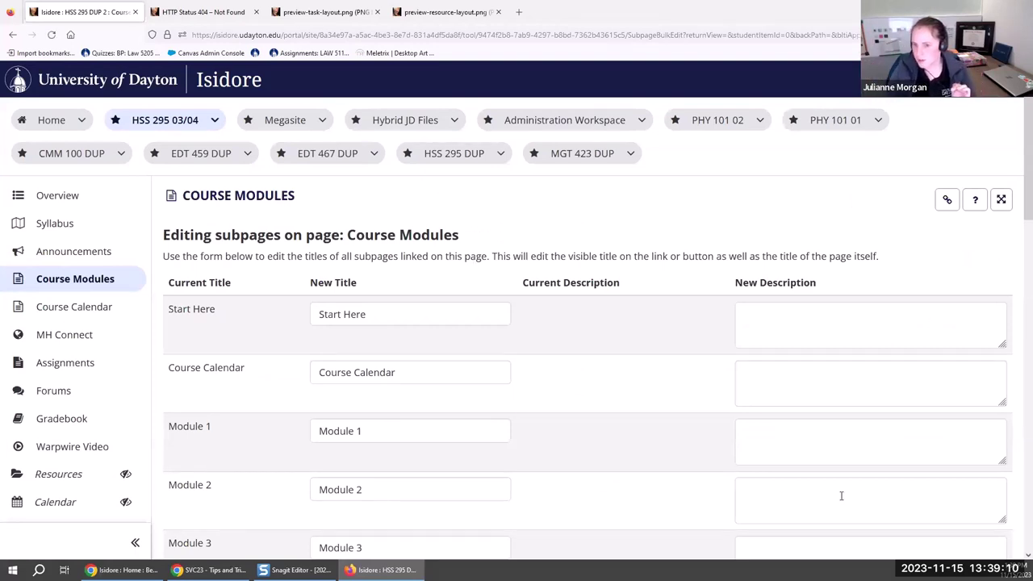
Set the new title of the Module 1 subpage to "Module 1: The Science of Nutrition" using the copied chapter title
click(856, 456)
click(401, 434)
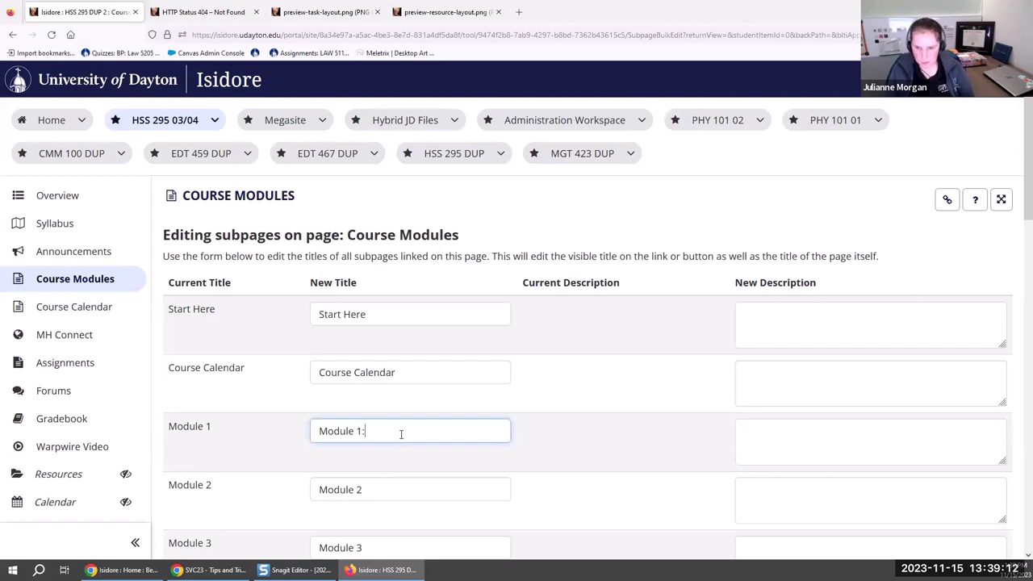
text(:)
key(ctrl+v)
Set the new title of the Module 2 subpage to "Module 2: Sugars and Proteins"
scroll(402, 434, down, 1)
click(411, 410)
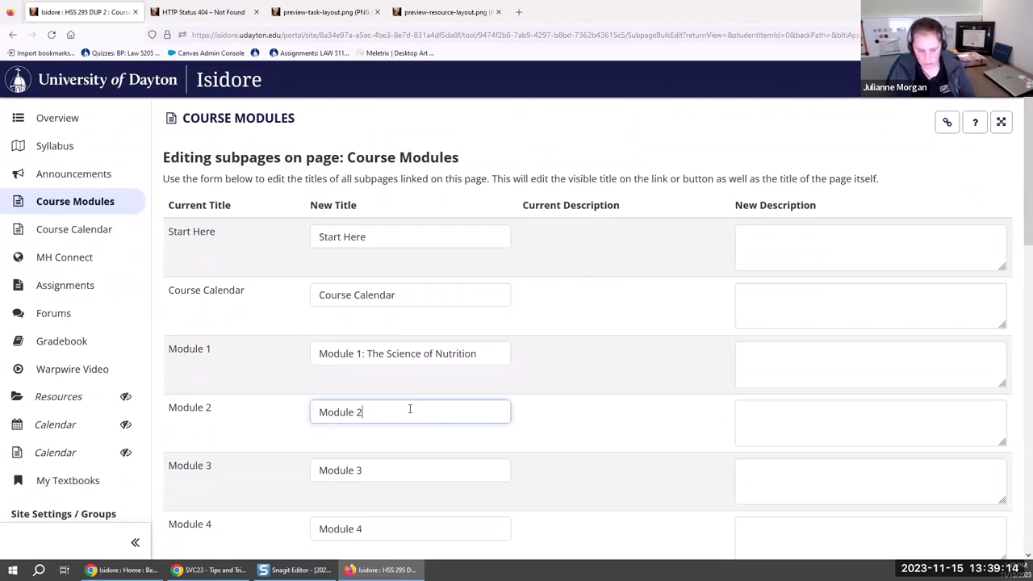
text(: Sugars )
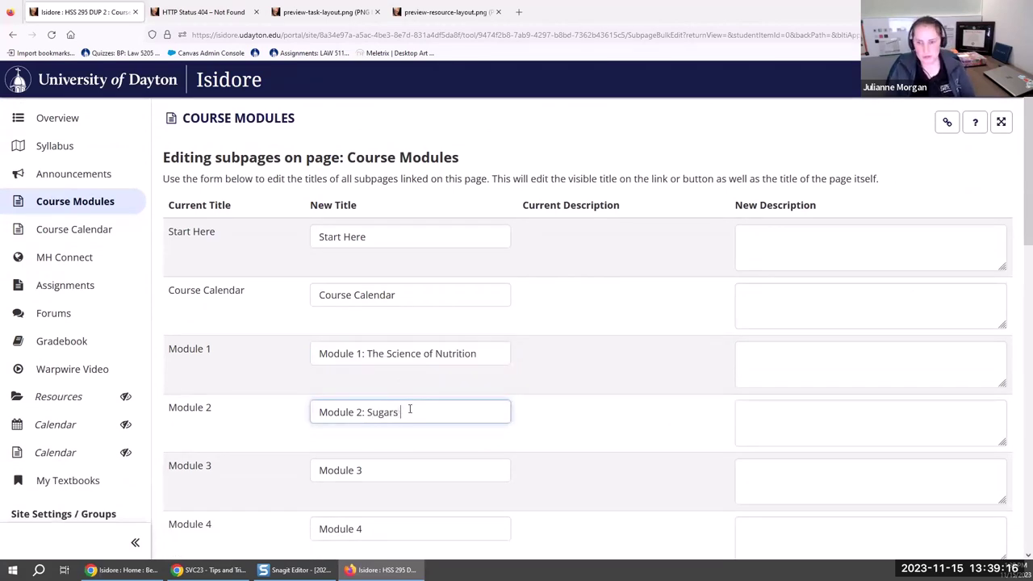
text(and Protein)
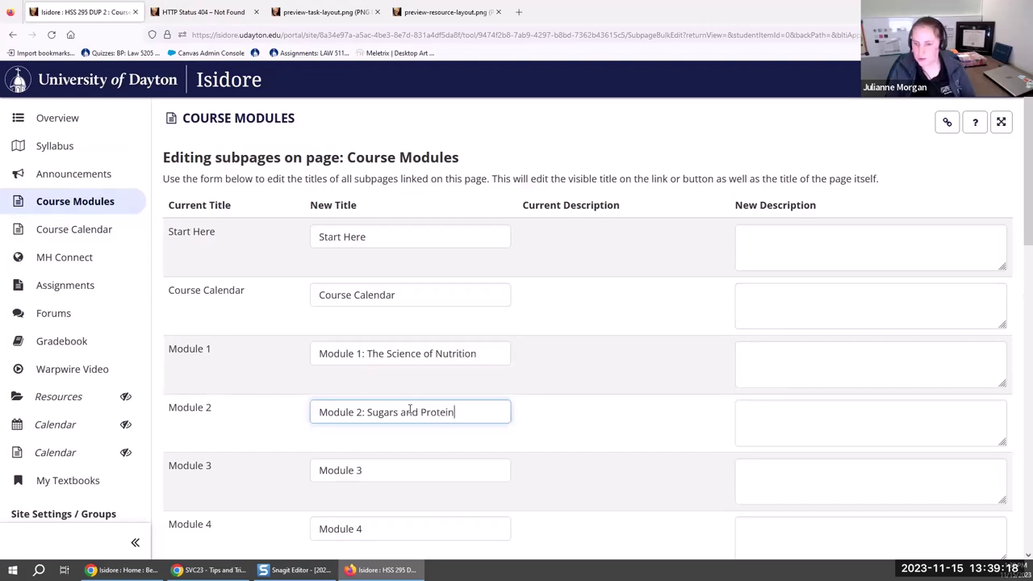
text(s)
Add a colon to the end of the Module 3 subpage title and save the bulk title edits
click(397, 467)
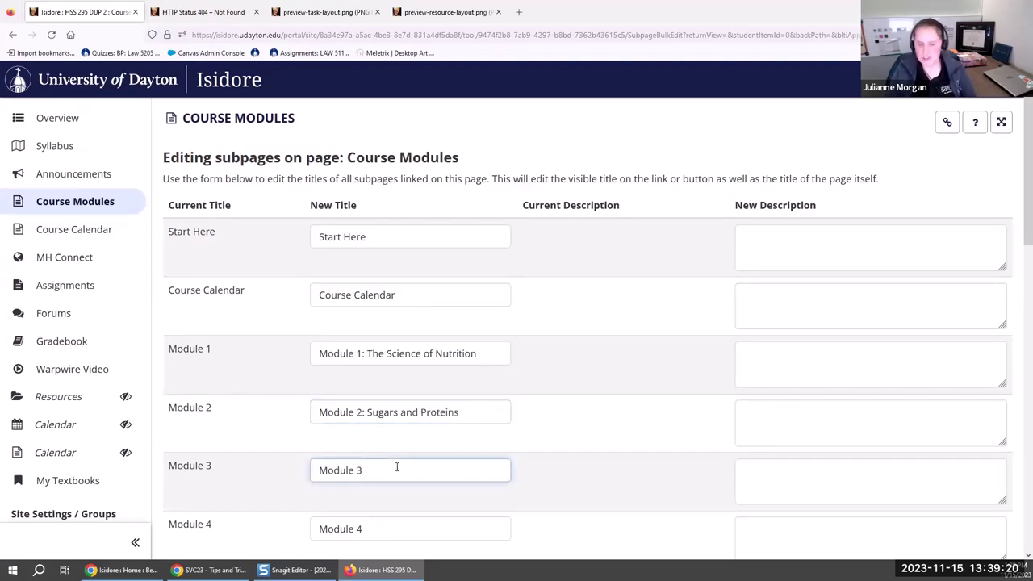
scroll(397, 467, down, 10)
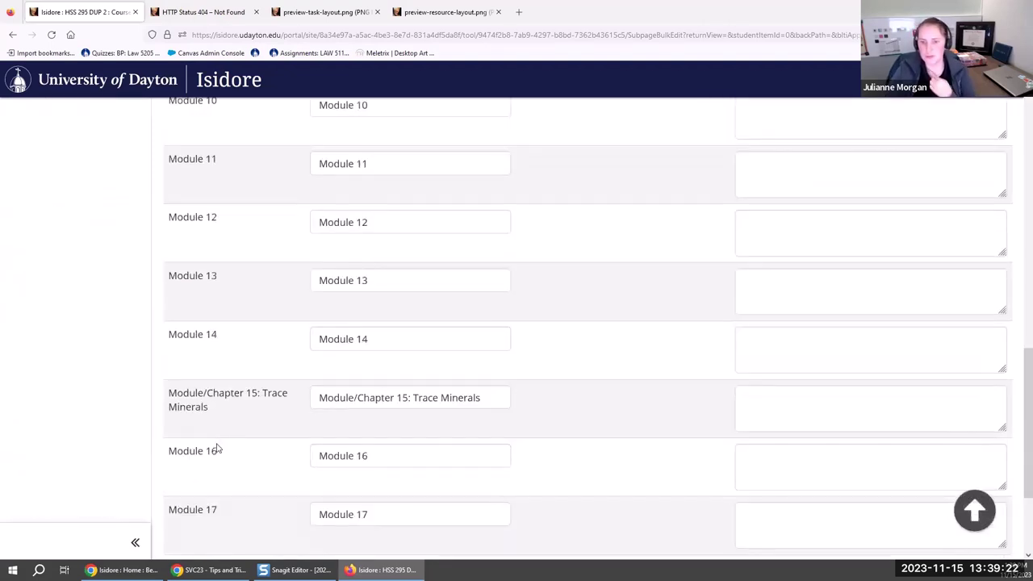
scroll(240, 436, up, 10)
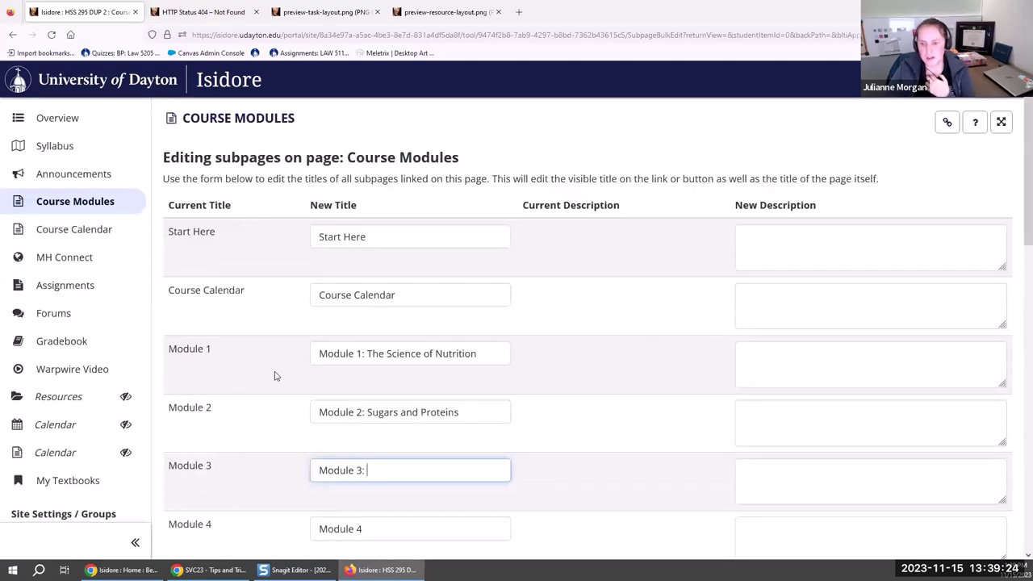
scroll(198, 520, down, 8)
scroll(198, 519, down, 4)
click(192, 489)
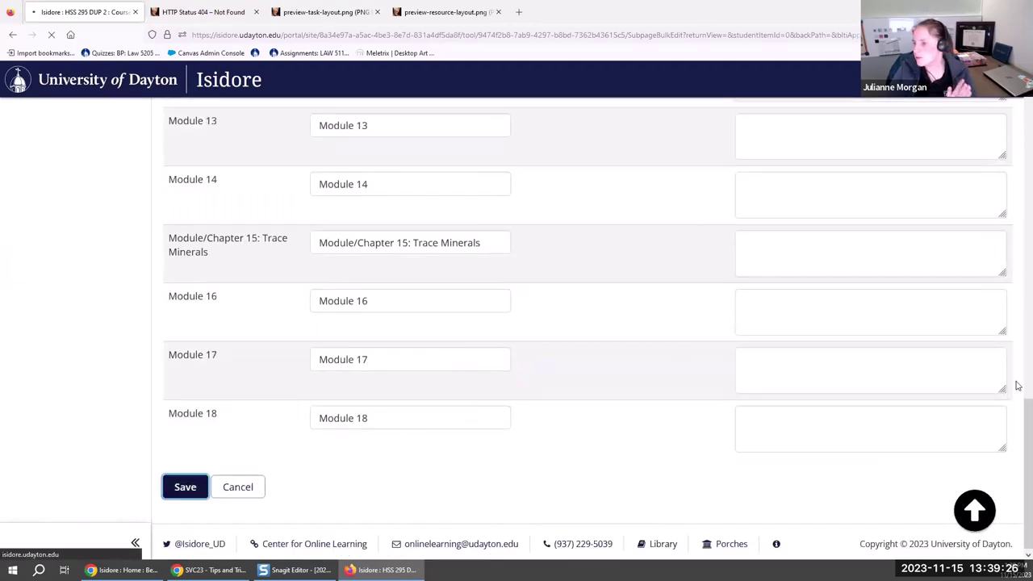
Expand Unit 1 on the Course Modules page and compare the module buttons with the chapter text above them
scroll(285, 320, down, 5)
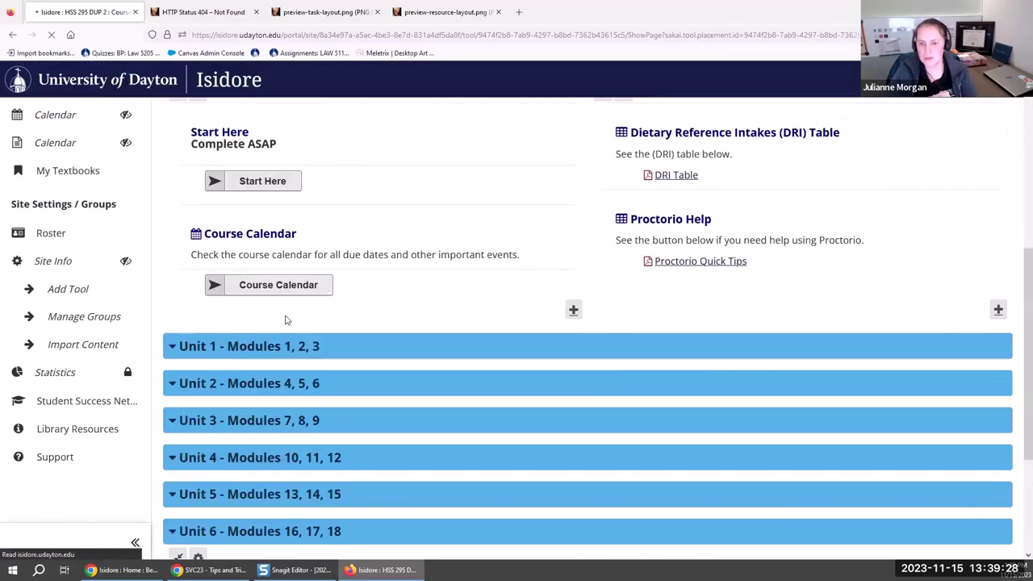
click(252, 349)
scroll(300, 385, down, 1)
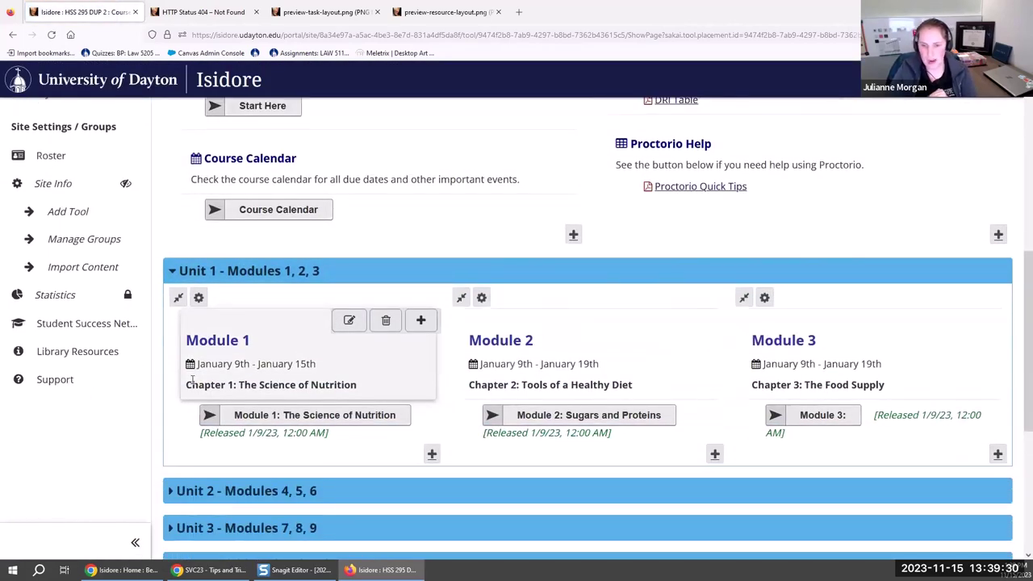
drag(193, 385, 370, 393)
scroll(362, 426, up, 10)
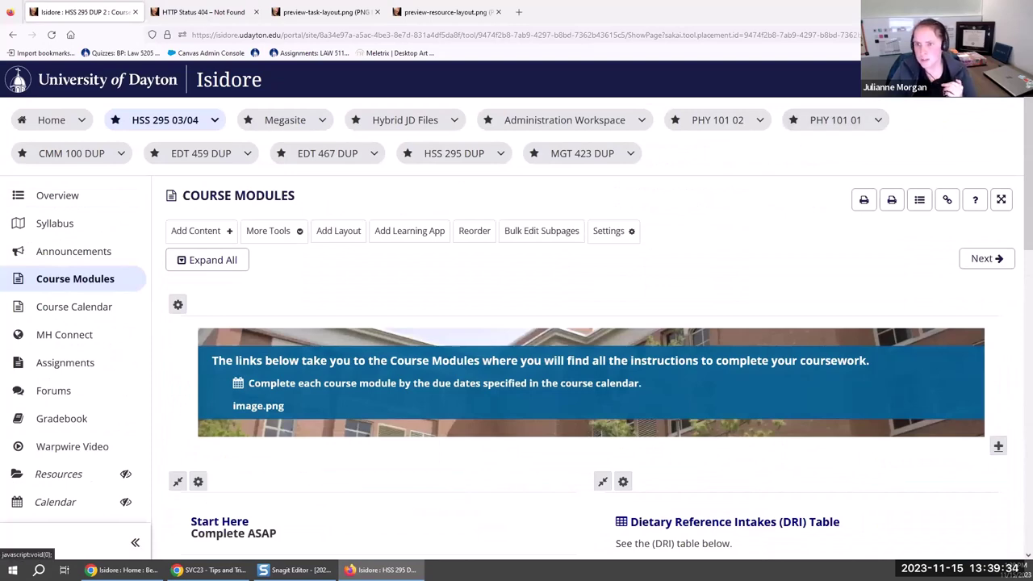
Open the PHY 101 01 site and switch to PHY 101 02 to review its weekly Lessons subpage titles in the site navigation
click(831, 123)
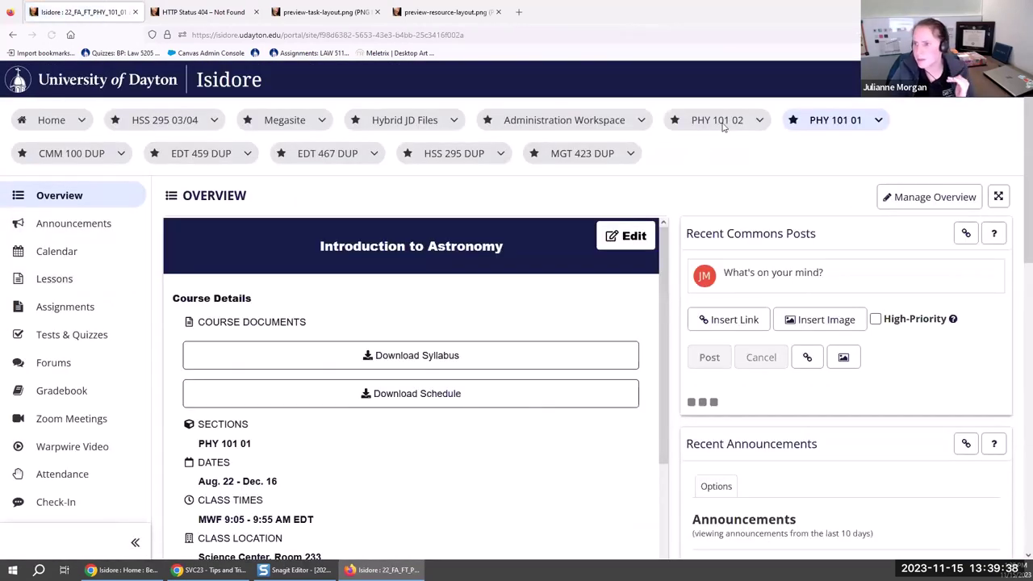
click(723, 125)
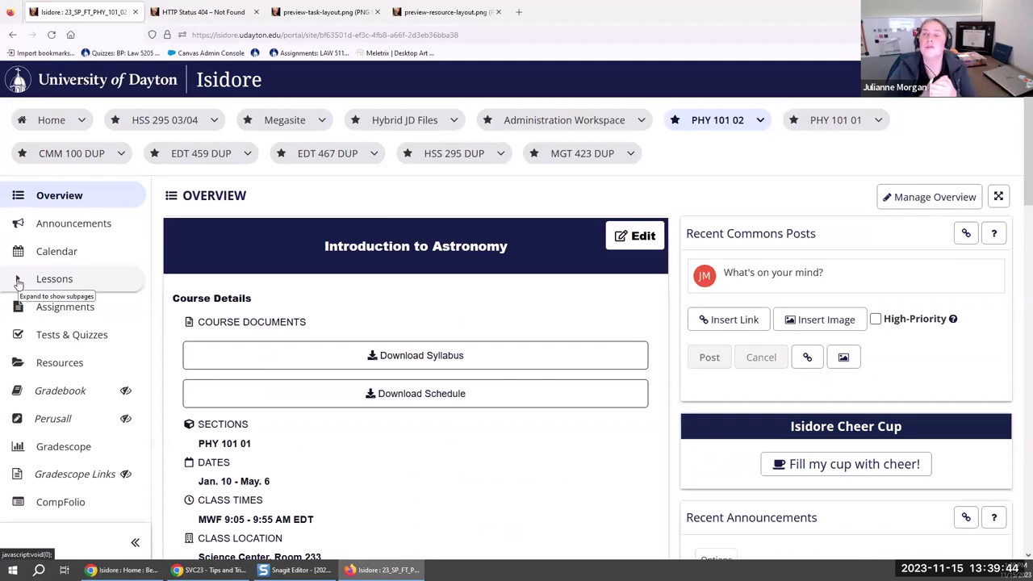
click(18, 283)
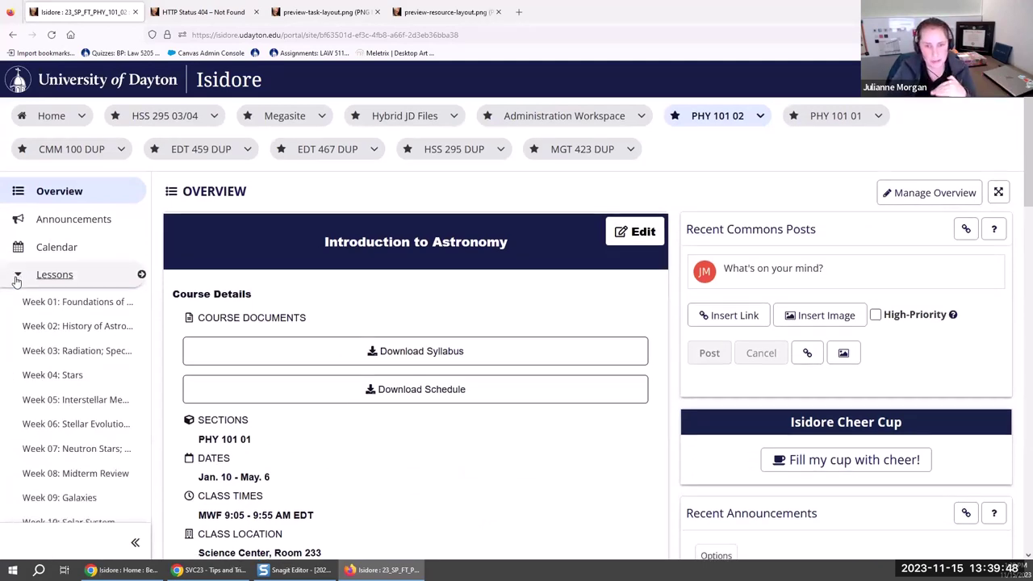
scroll(81, 185, down, 3)
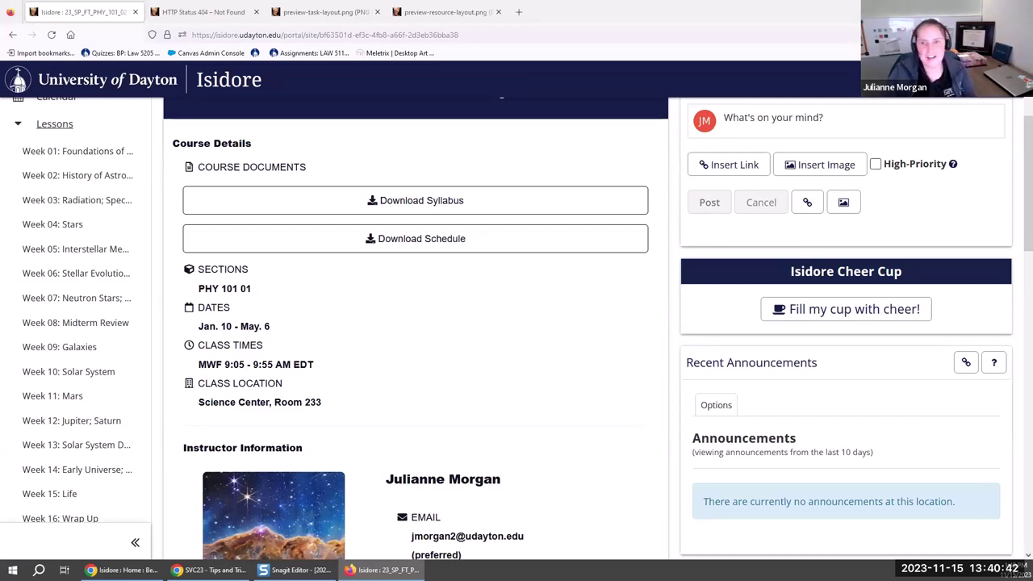
Switch to Chrome and open the Sakai project's Jira site
double_click(438, 131)
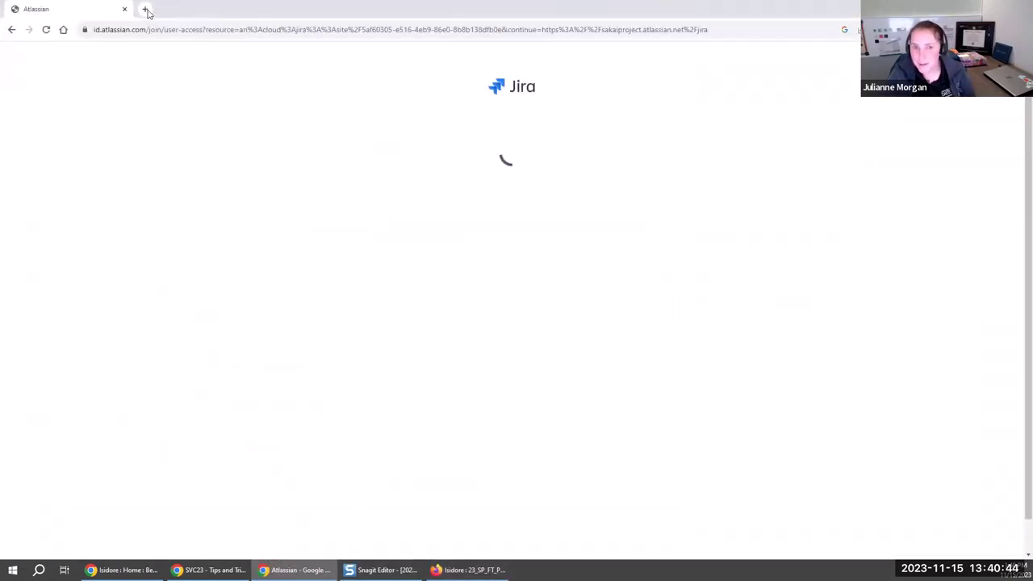
click(145, 9)
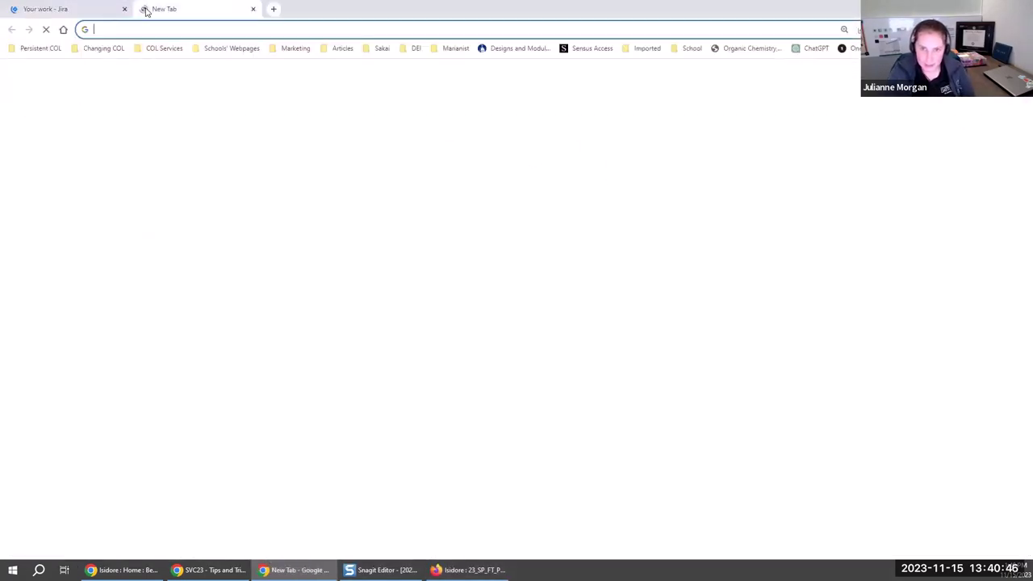
text(sakai )
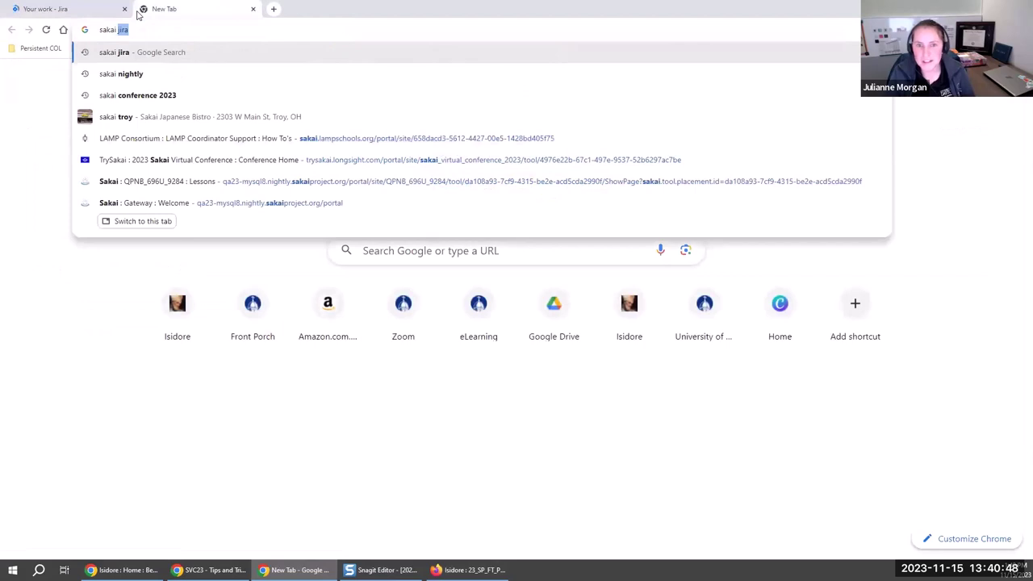
text(jira)
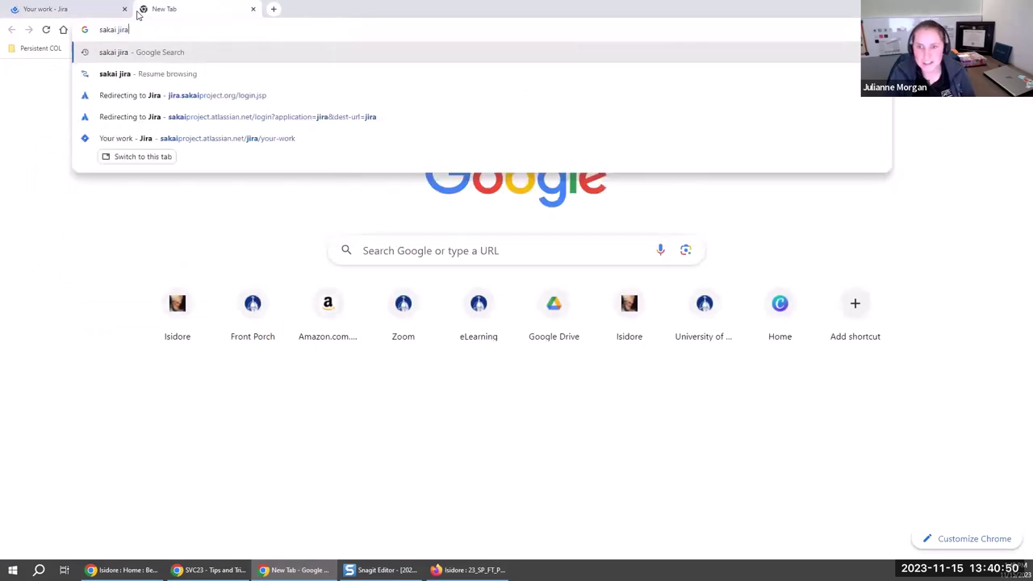
Return to the Jira page and open the issue list of the Sakai project
click(75, 7)
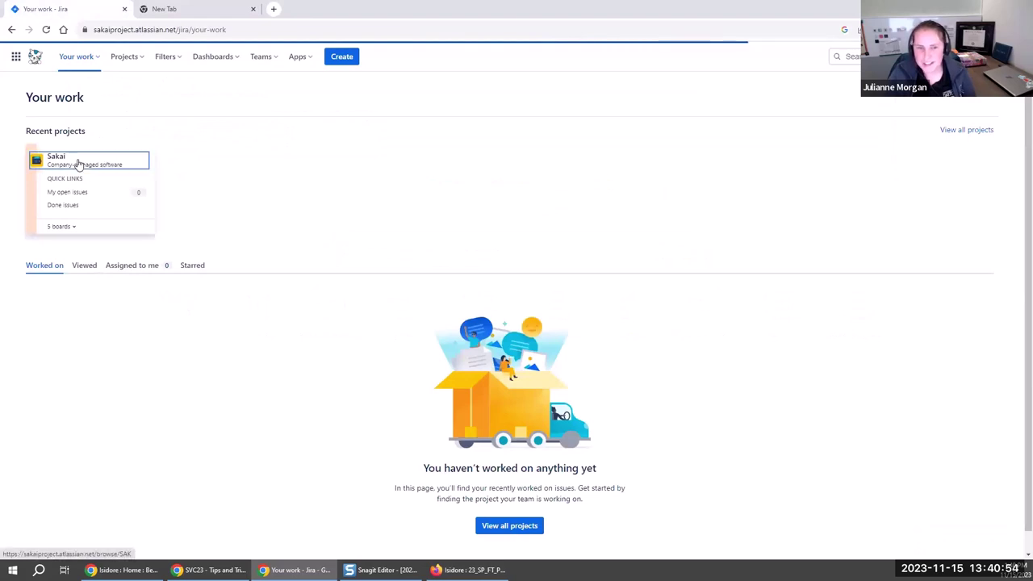
click(78, 164)
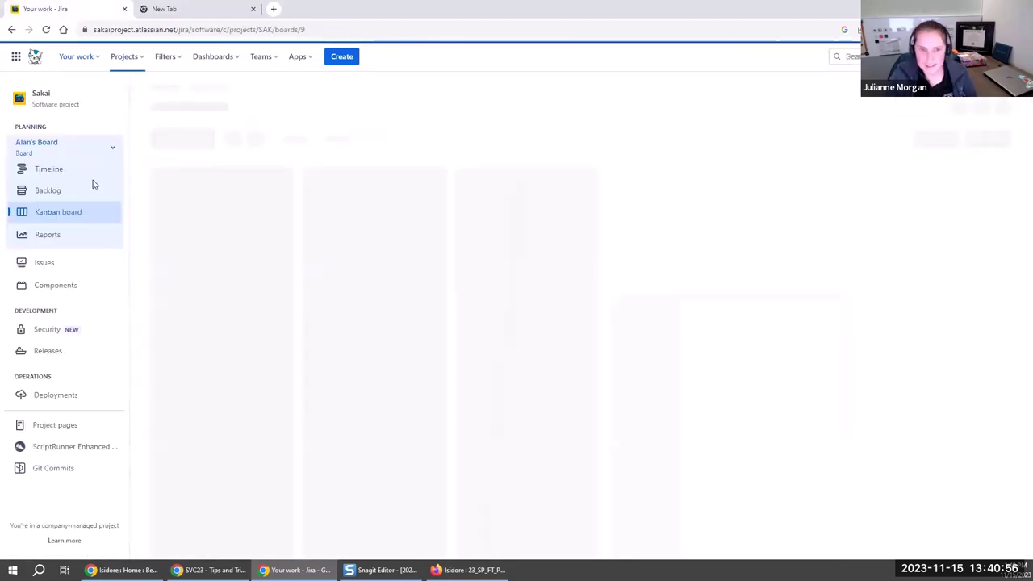
click(71, 256)
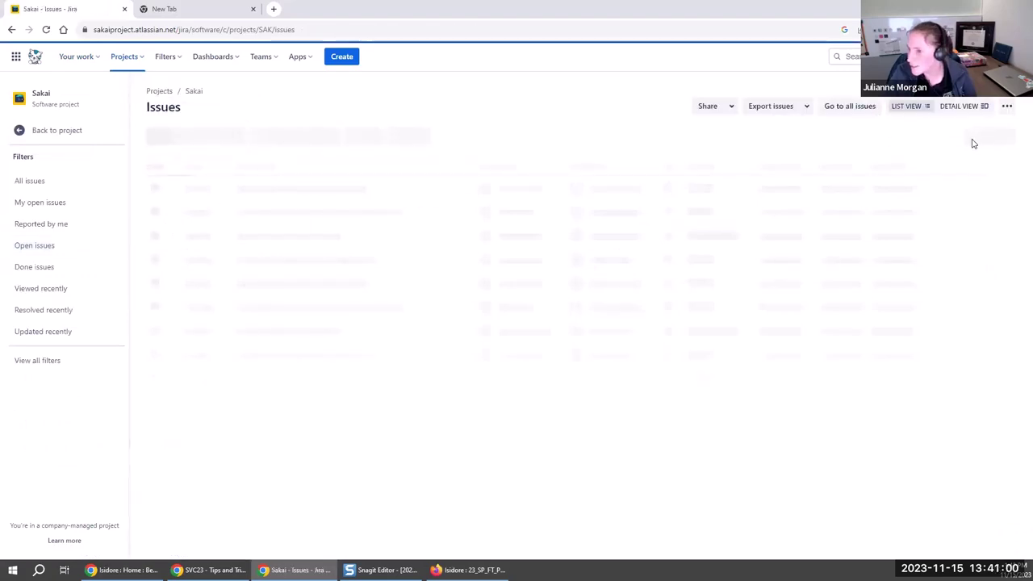
Search the Sakai issues for "bulk edit" and open the issue "Add Ability to Bulk Edit Subpage Titles in Lessons"
click(207, 137)
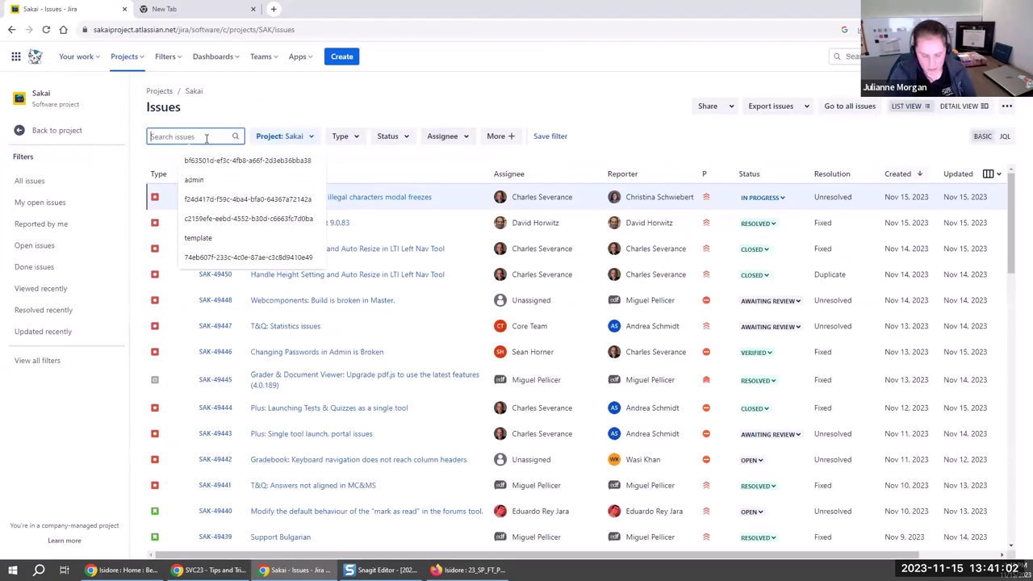
text(bulk edit)
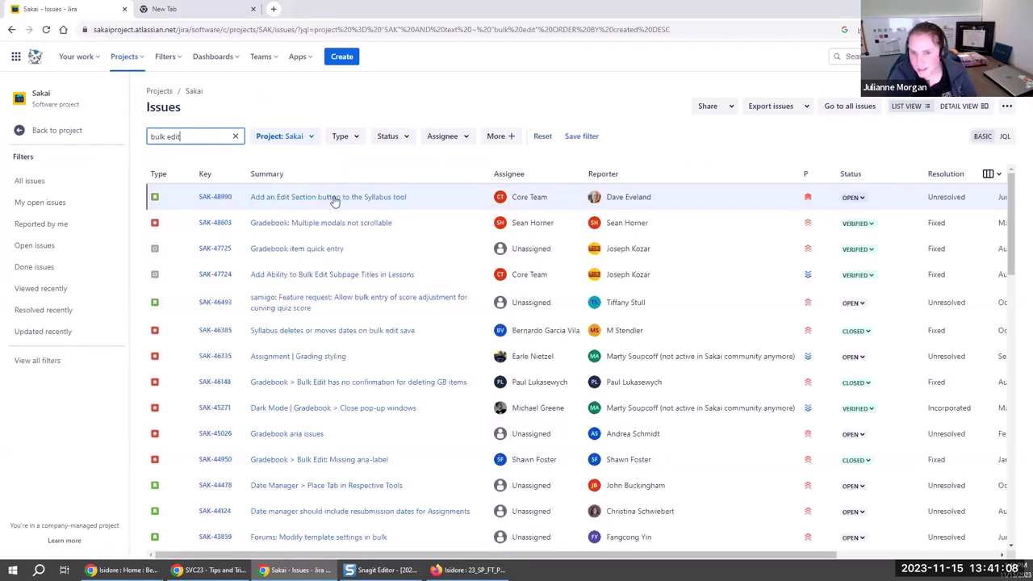
click(324, 274)
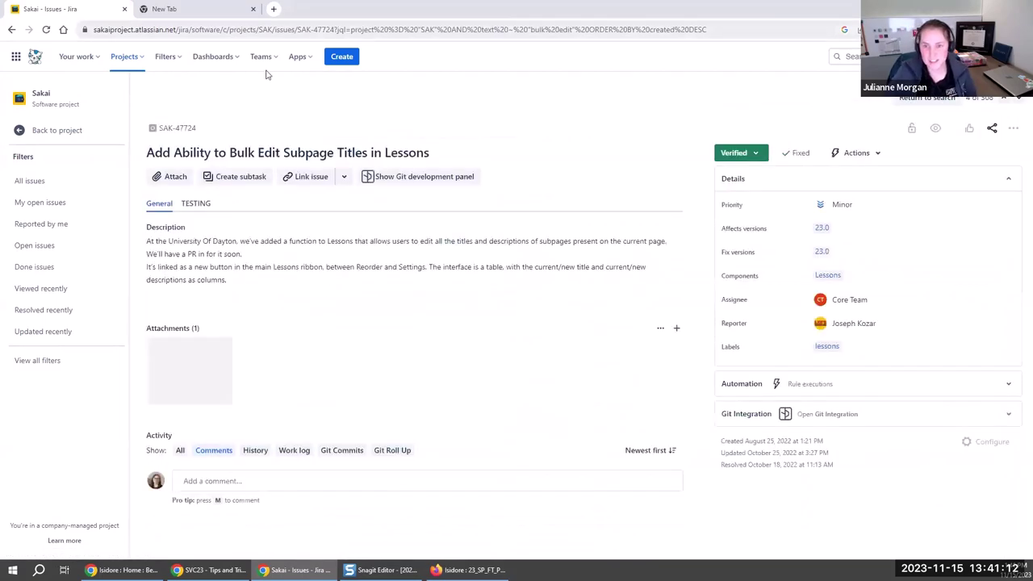
Review the issue's description and comments for the supported Sakai version, and search the page for "fix ver"
scroll(295, 468, down, 3)
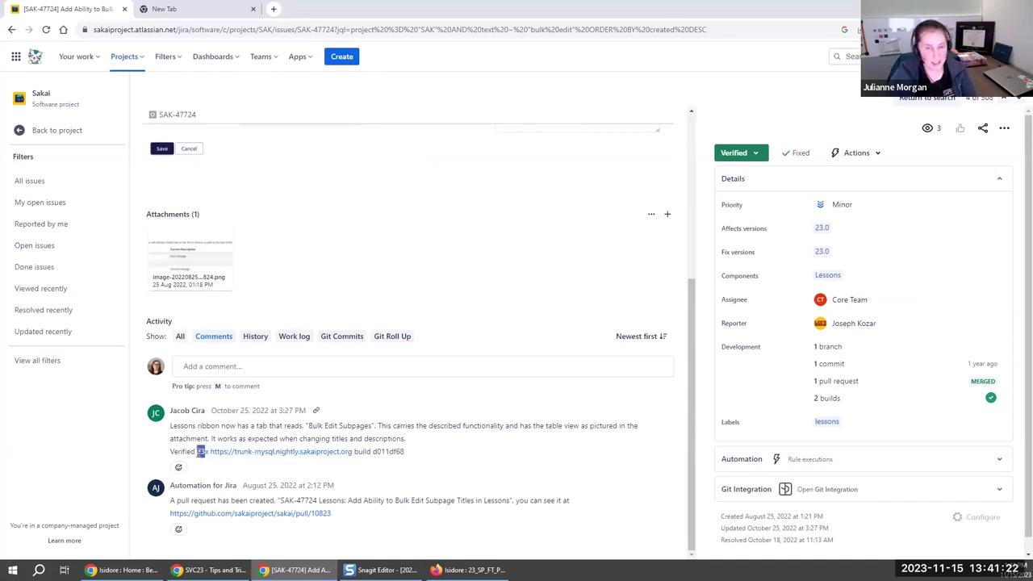
double_click(267, 29)
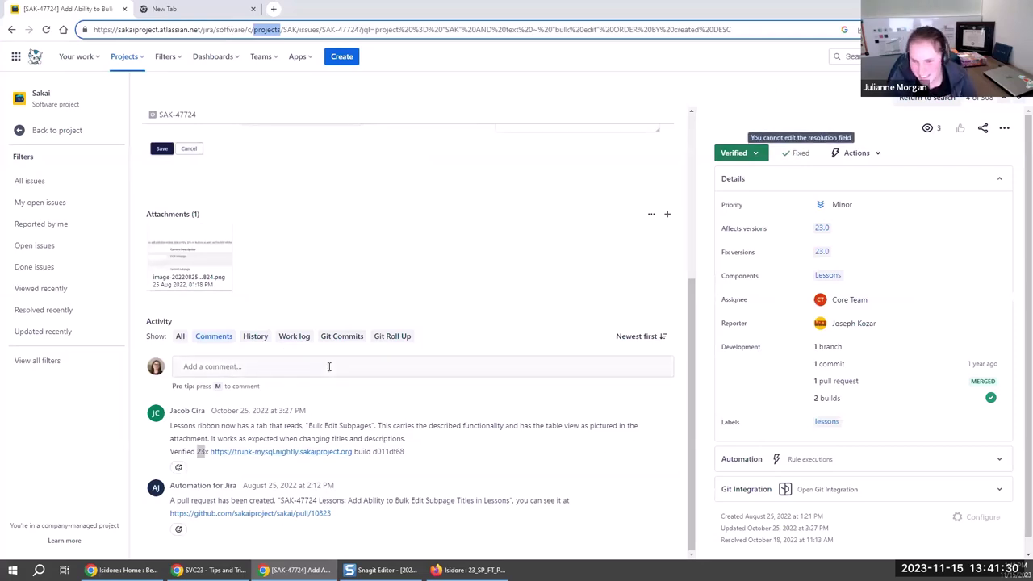
scroll(328, 363, up, 4)
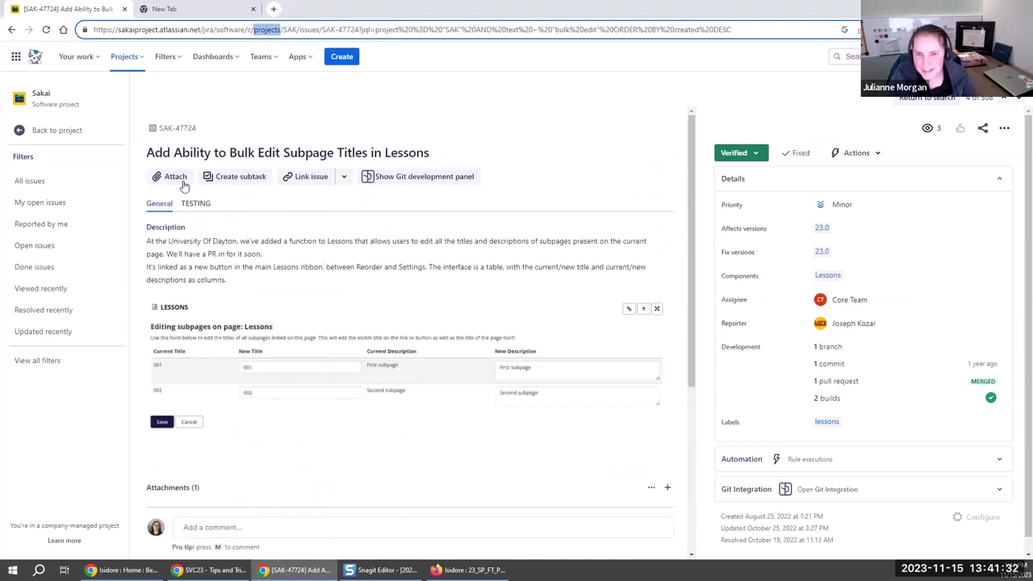
scroll(259, 281, down, 1)
scroll(258, 282, down, 3)
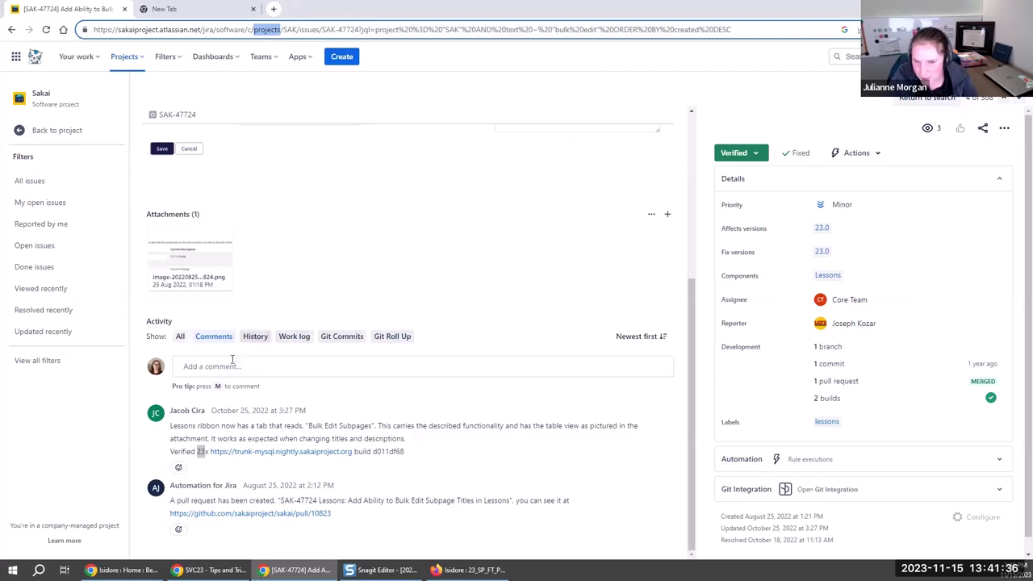
key(ctrl+f)
text(fix ver)
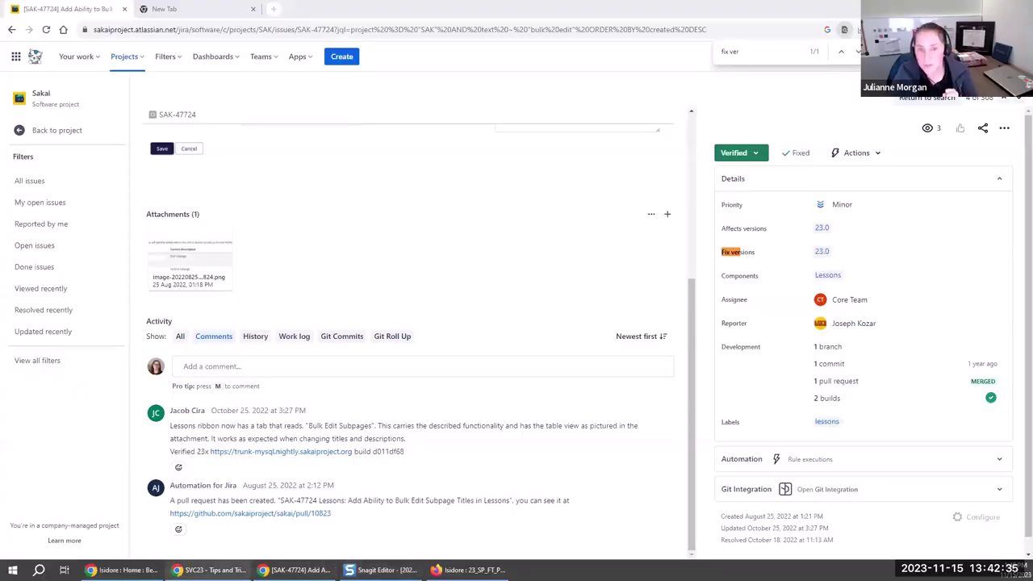
Switch to the PHY 101 02 site in Firefox and demonstrate collapsing and expanding the Lessons subpages in the tool menu
click(467, 570)
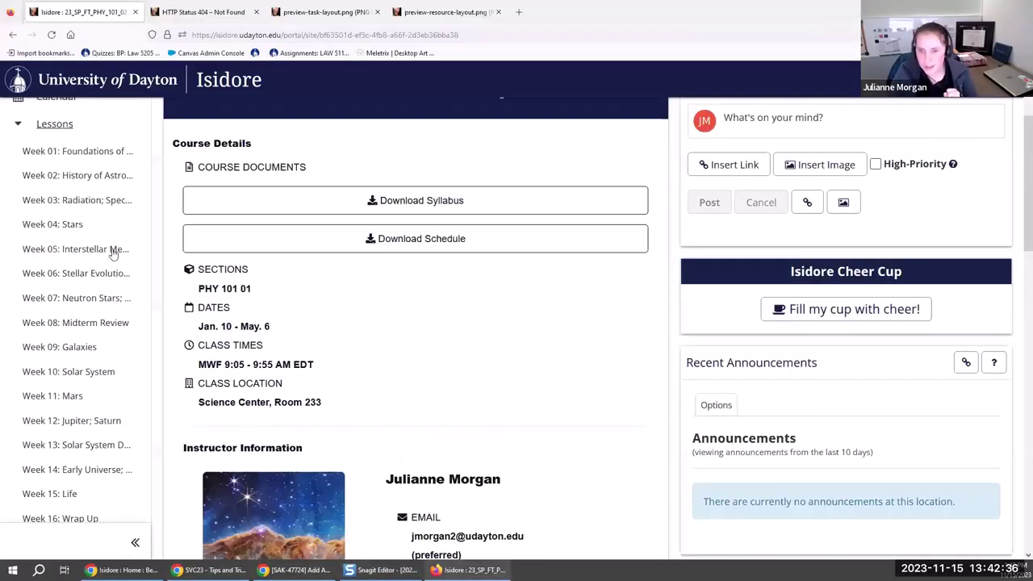
scroll(105, 315, up, 3)
click(24, 278)
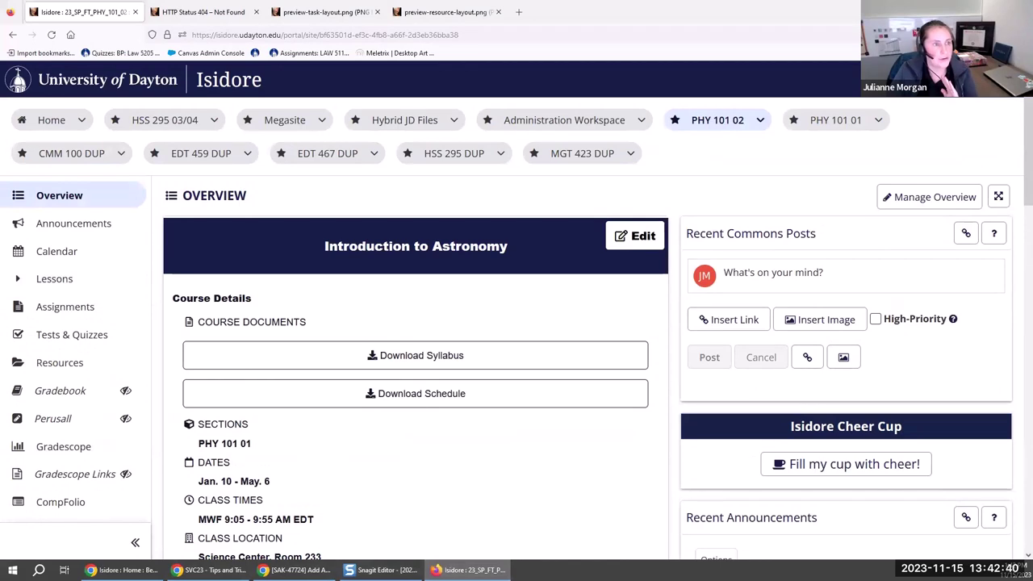
click(18, 280)
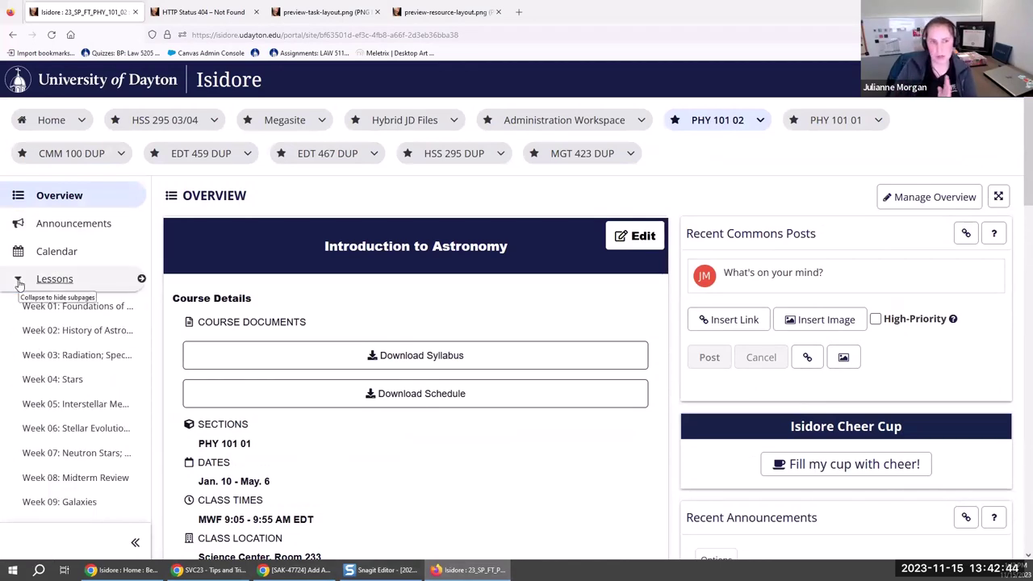
click(18, 280)
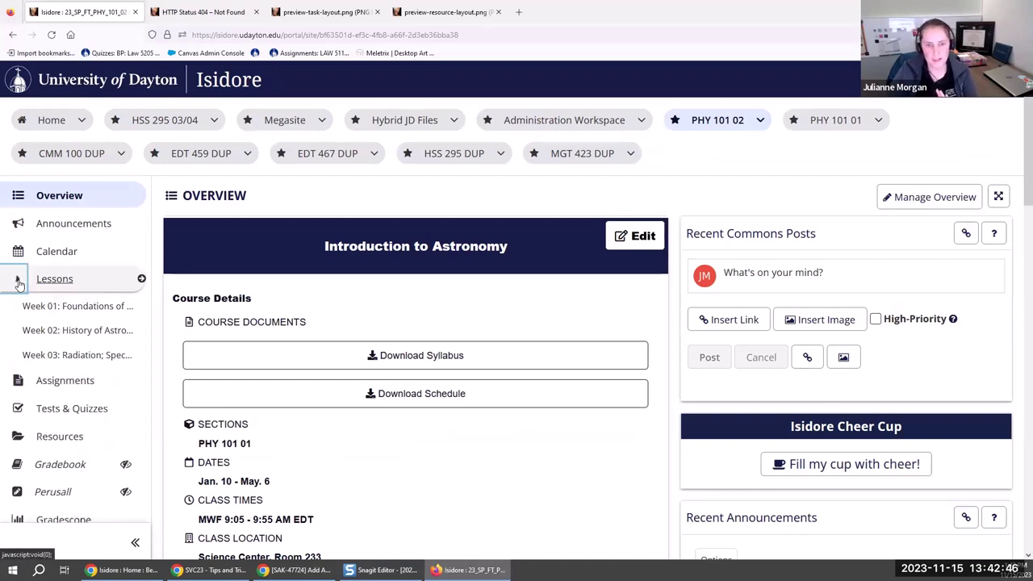
click(17, 280)
scroll(46, 310, down, 1)
scroll(50, 306, up, 1)
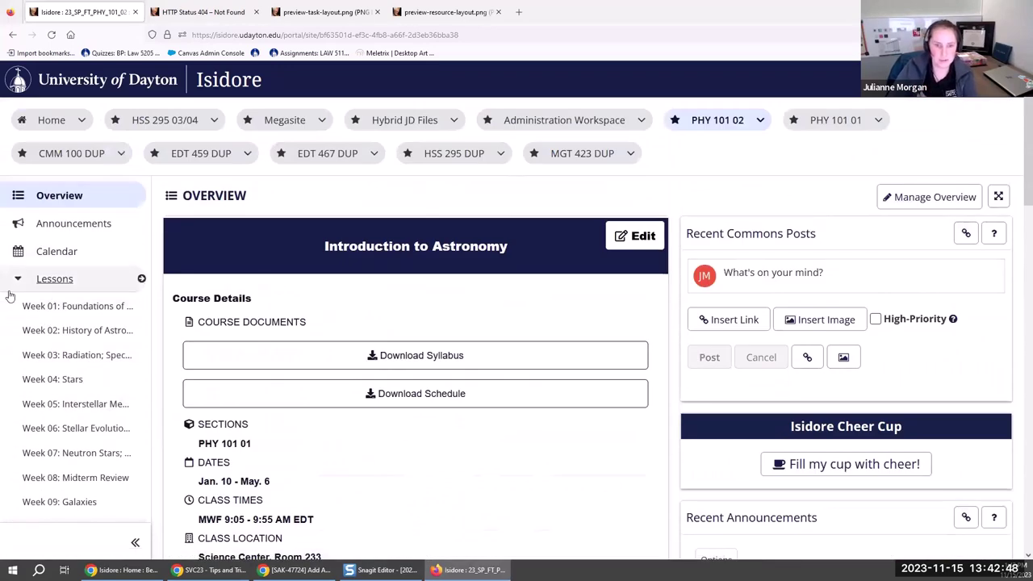
click(19, 283)
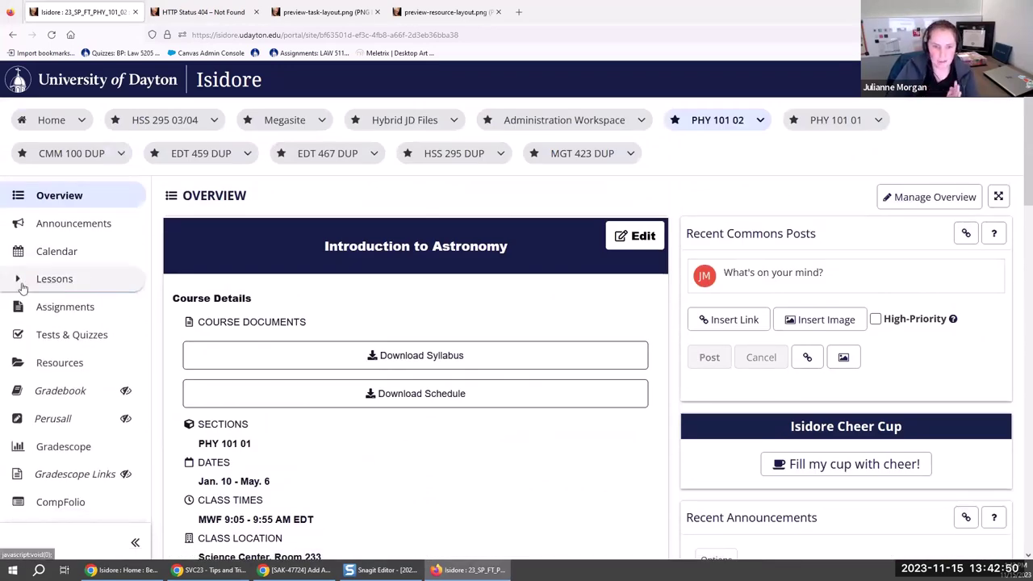
click(17, 280)
Open Add / Remove Tools in the site's Site Info and highlight the "Enable Lessons subpage navigation" option
scroll(66, 347, down, 1)
scroll(66, 347, down, 10)
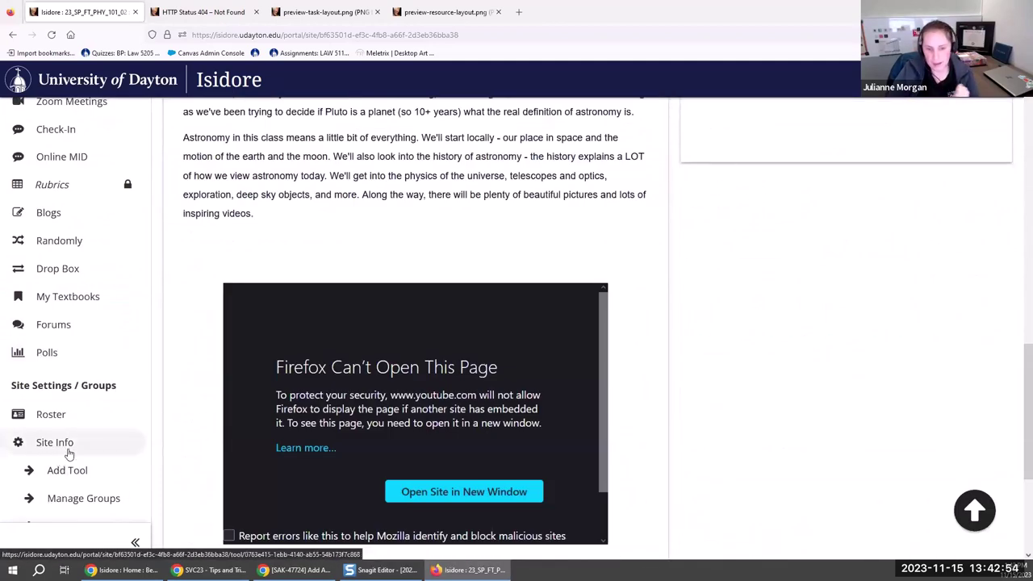
click(54, 443)
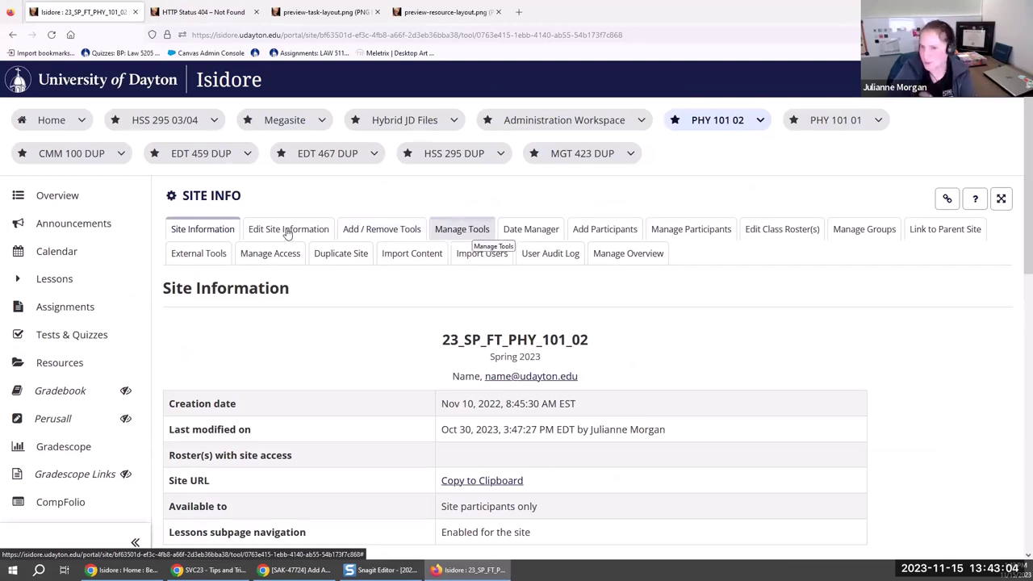
click(410, 231)
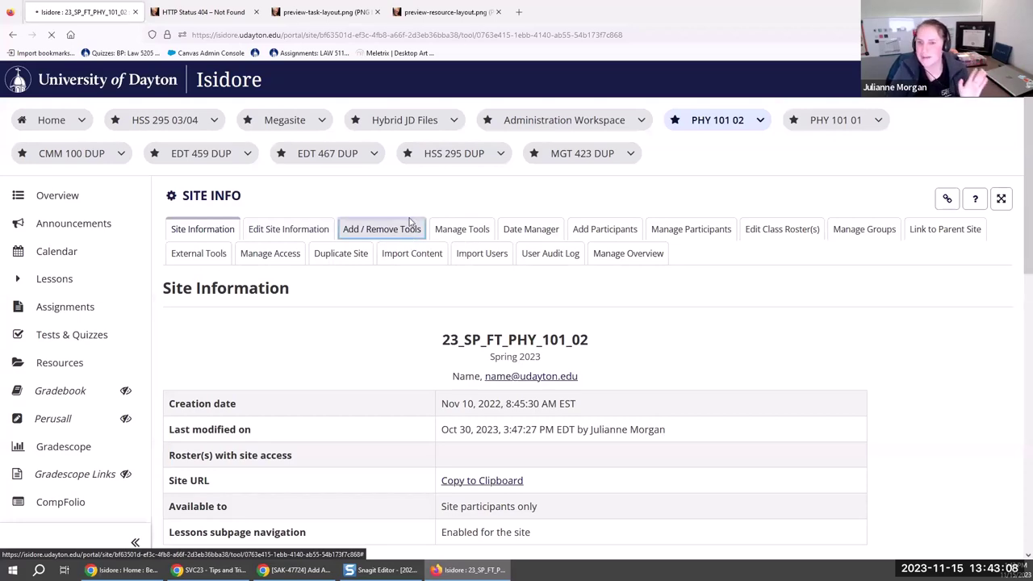
scroll(872, 342, down, 3)
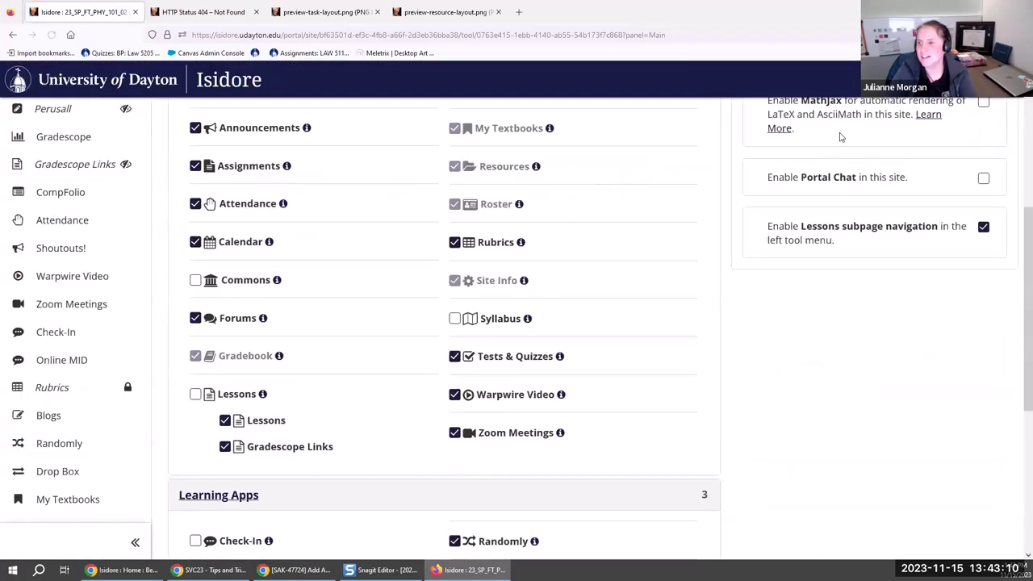
drag(777, 311, 938, 312)
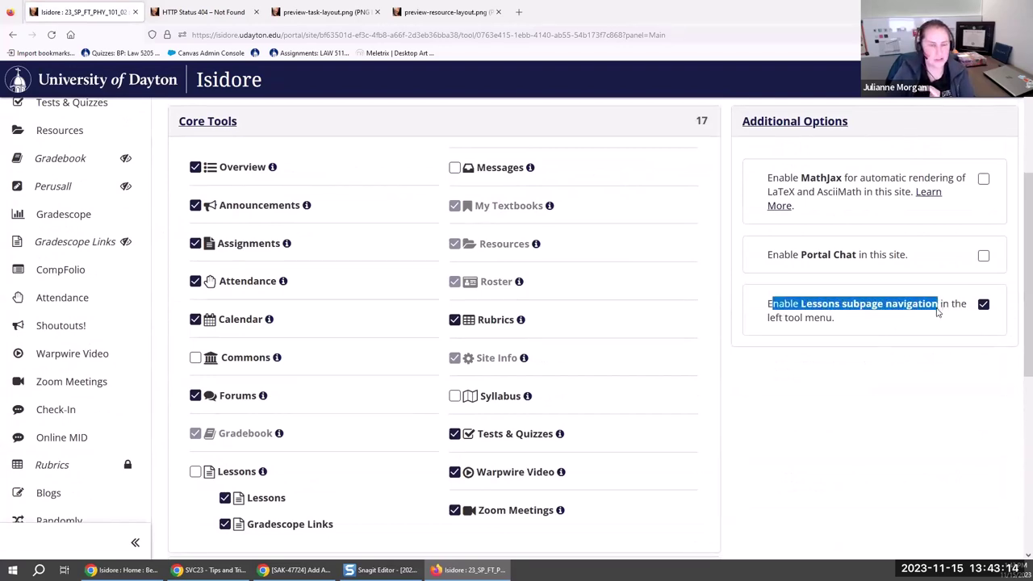
Highlight part of the Add / Remove Tools heading and expand the Lessons subpages in the tool menu
scroll(202, 160, up, 3)
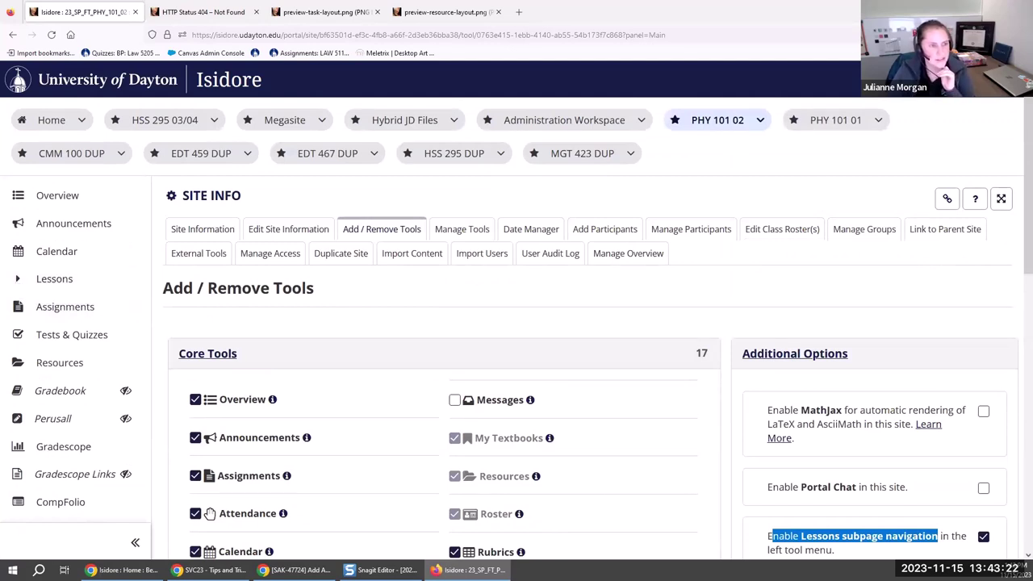
click(330, 307)
double_click(256, 288)
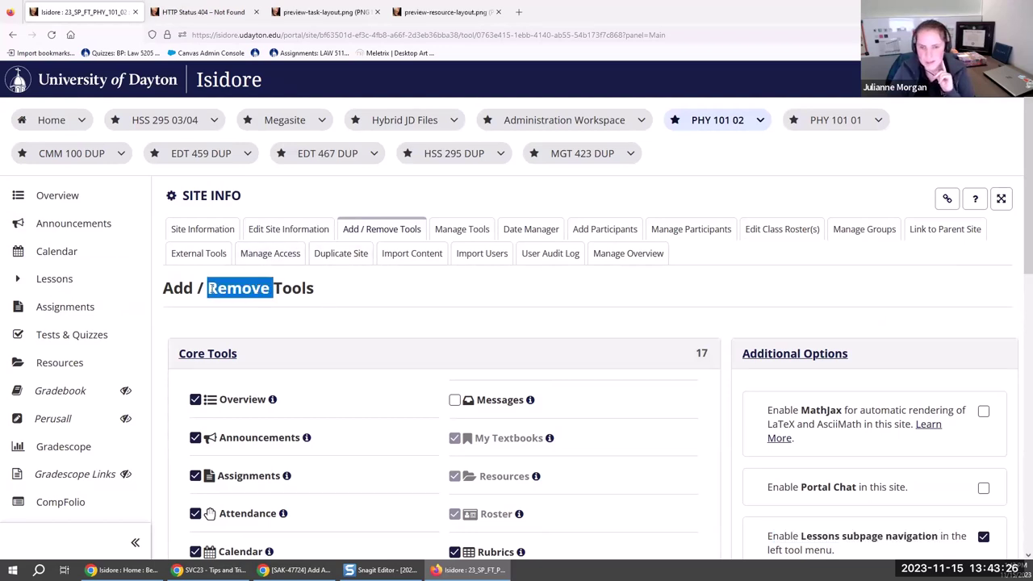
click(50, 278)
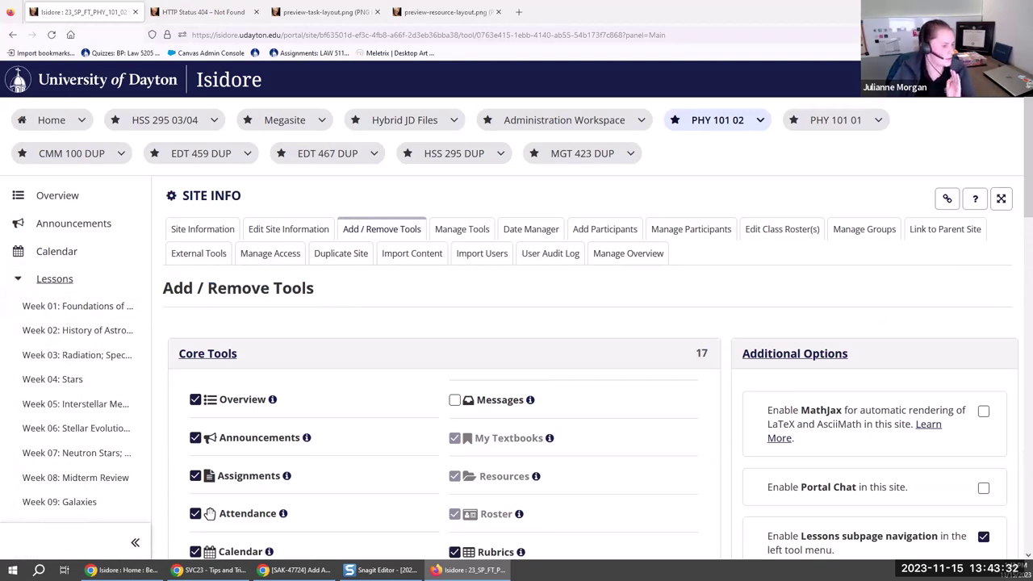
Switch to the tips document in Chrome, find the tip that references Font Awesome, and open its linked icons page
click(210, 570)
scroll(387, 357, down, 5)
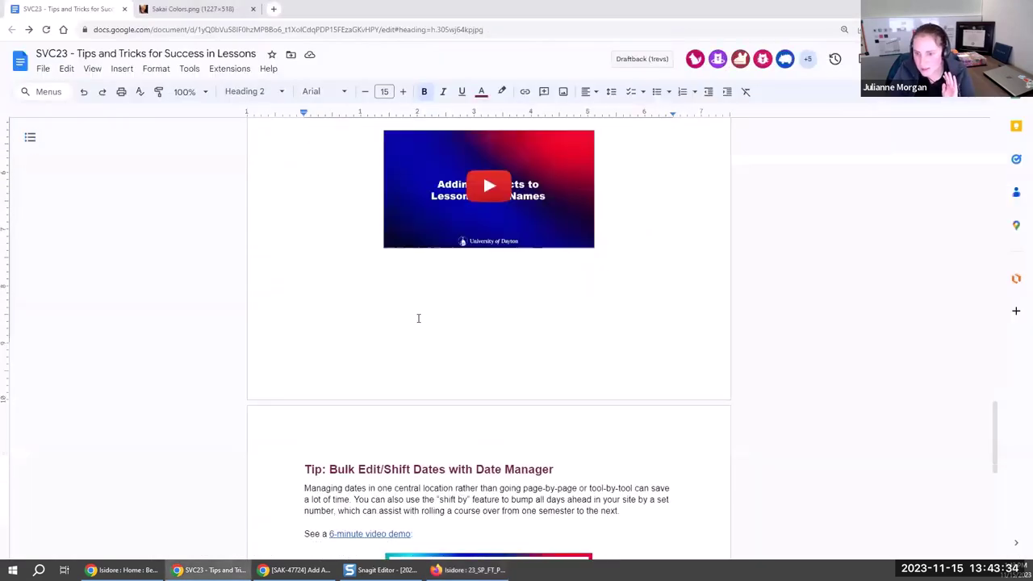
scroll(419, 323, down, 3)
scroll(420, 323, up, 8)
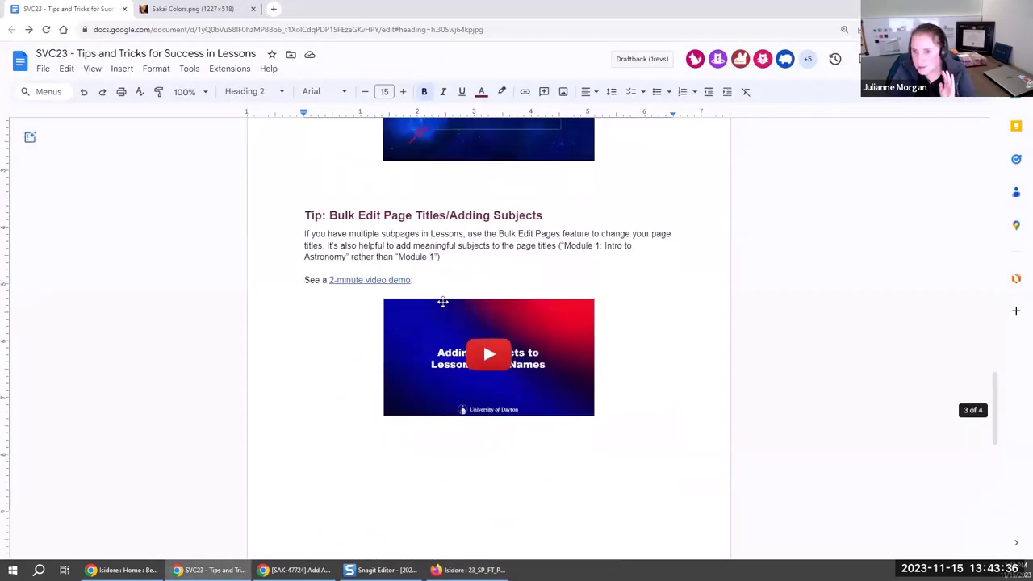
scroll(420, 273, up, 5)
scroll(586, 215, up, 3)
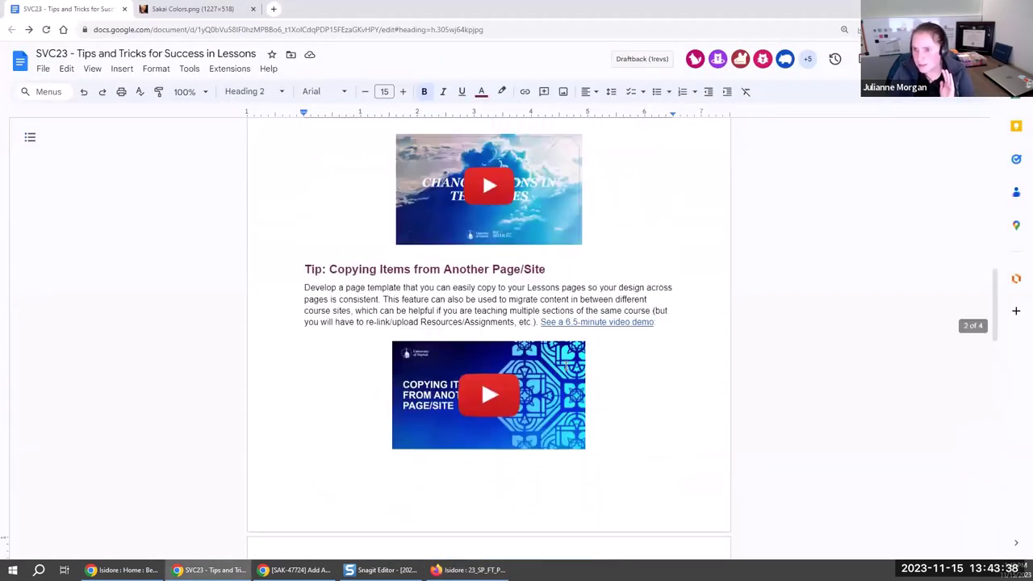
click(569, 211)
click(572, 224)
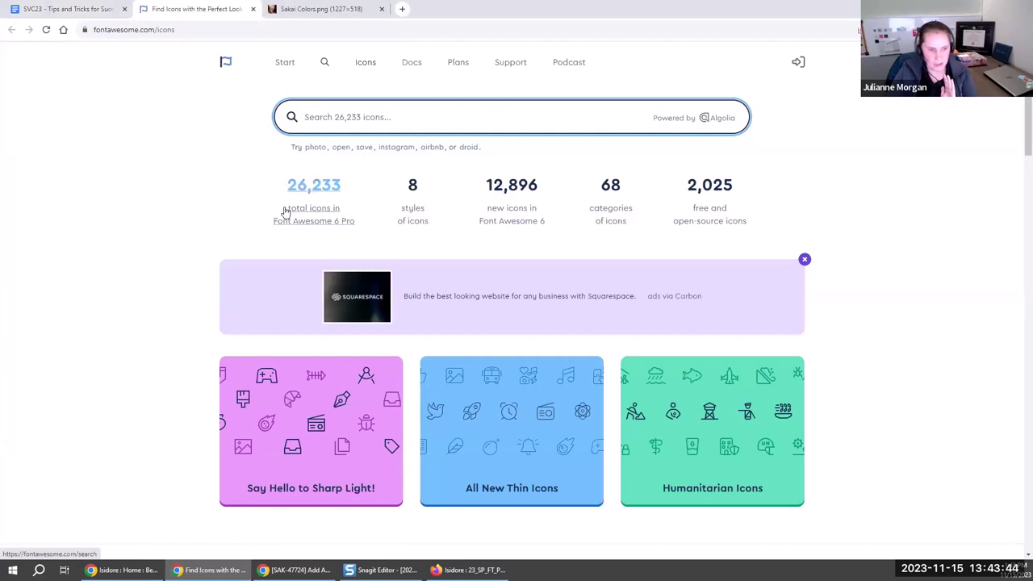
Search the Font Awesome icons for "laptop" and filter the results to Free icons
click(374, 68)
click(376, 117)
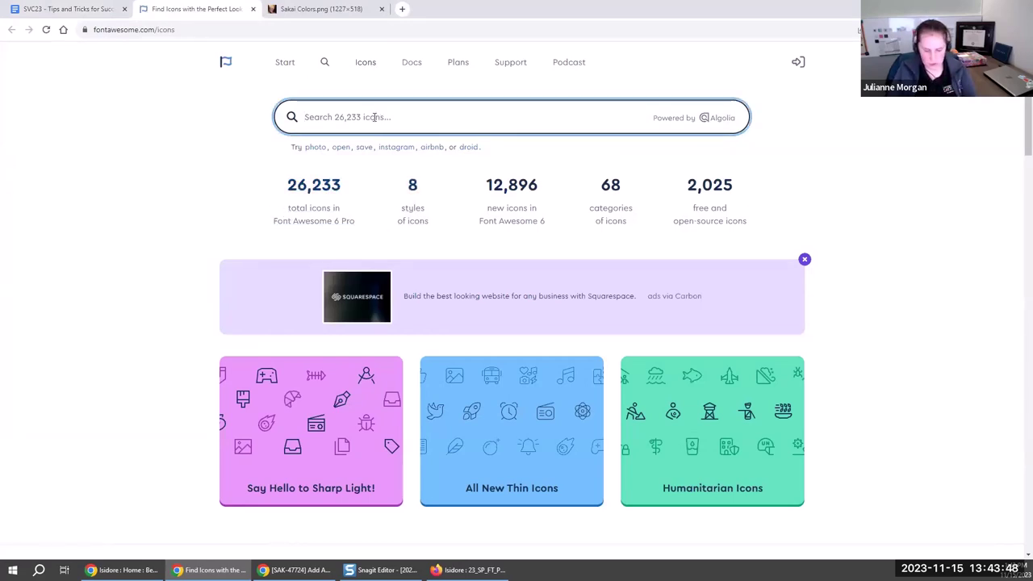
text(laptop)
key(Return)
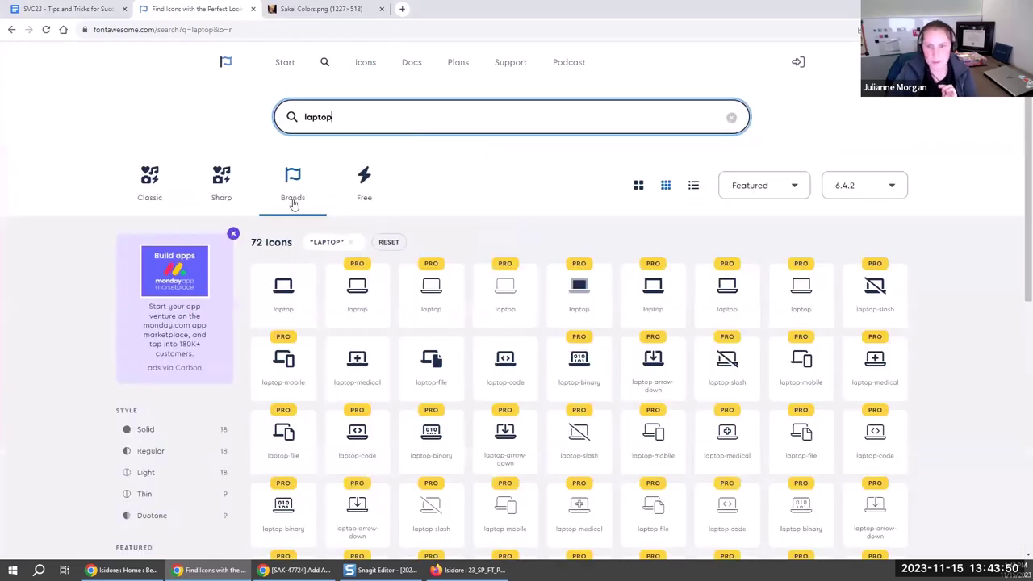
click(364, 189)
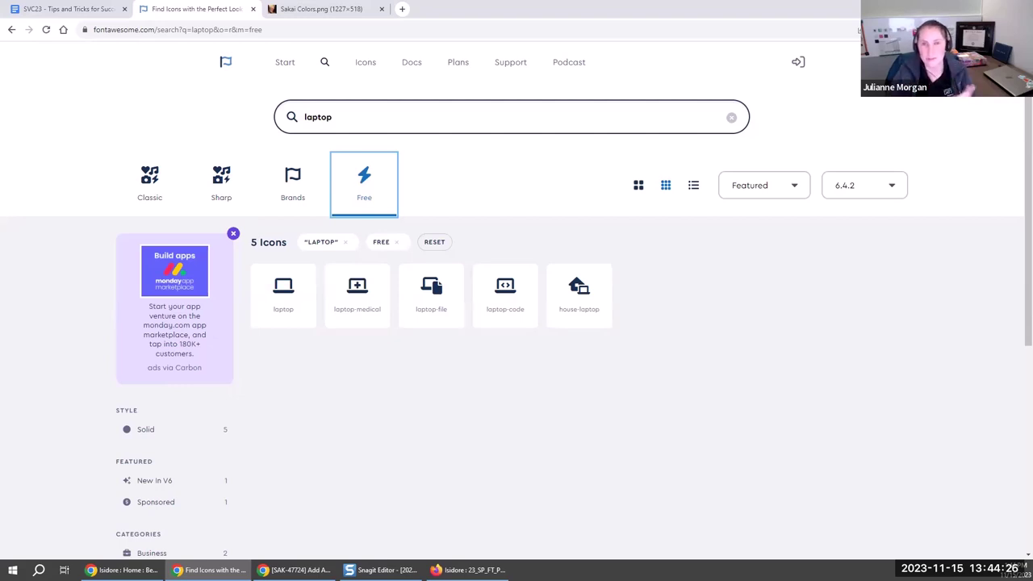
Switch to Firefox, inspect the Add / Remove Tools page, and examine the Sakai colour variables in its style rules
click(453, 565)
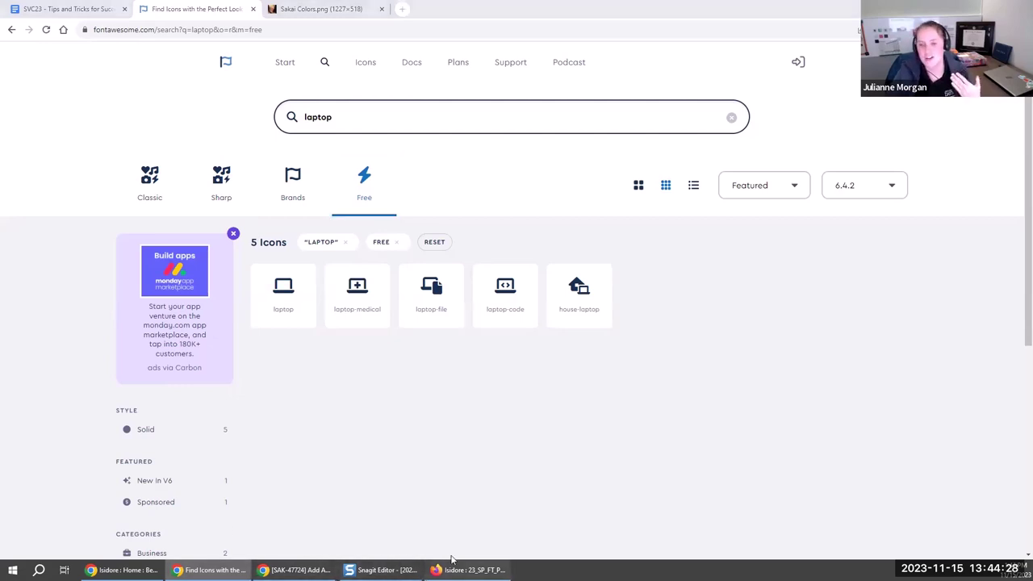
right_click(228, 317)
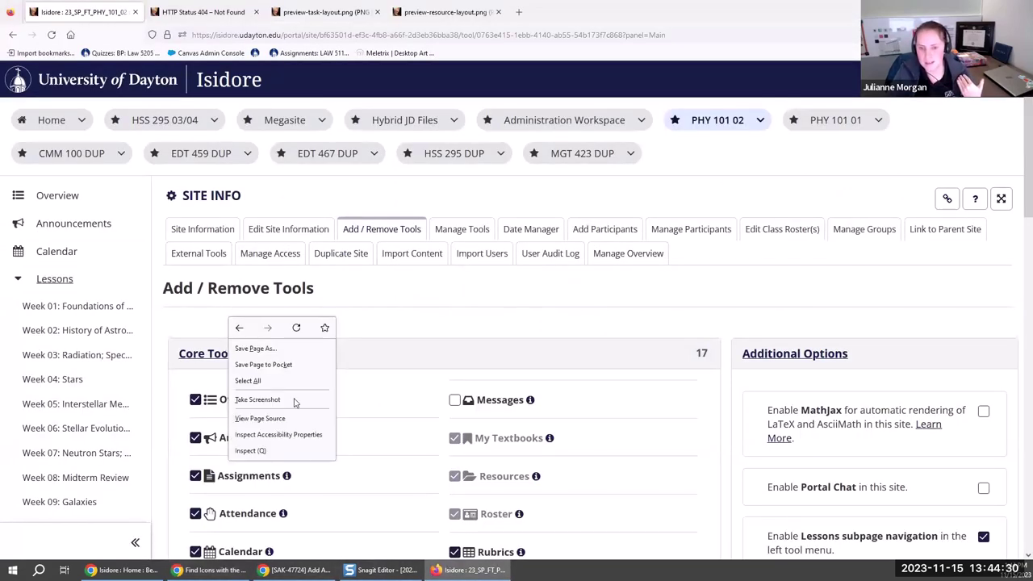
click(301, 452)
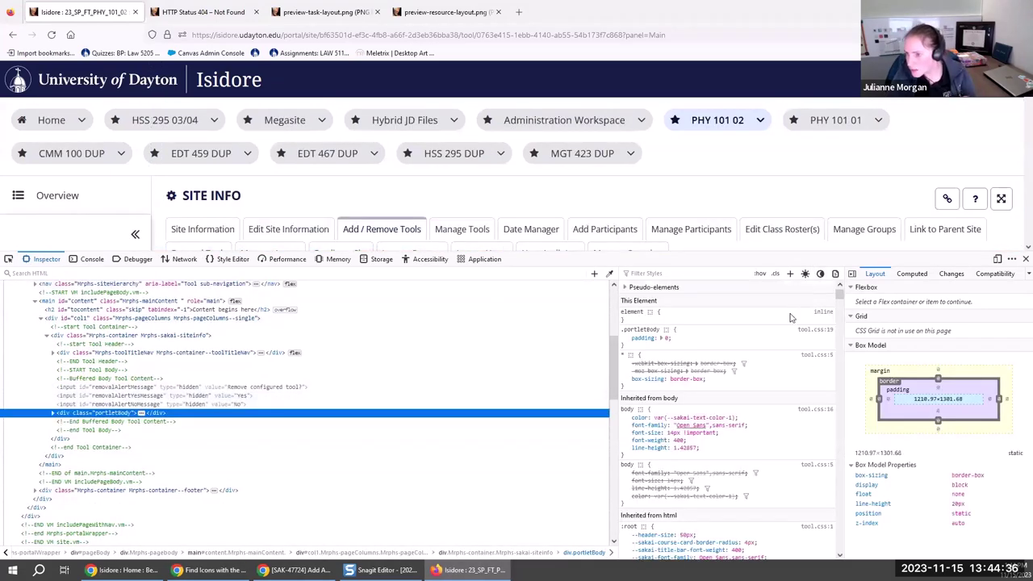
drag(842, 299, 839, 524)
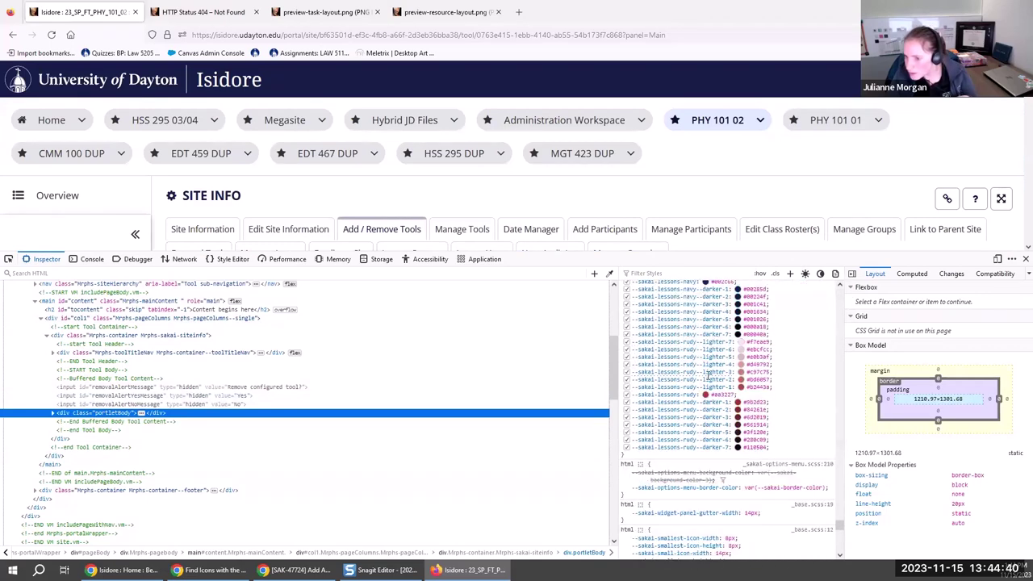
scroll(681, 419, up, 10)
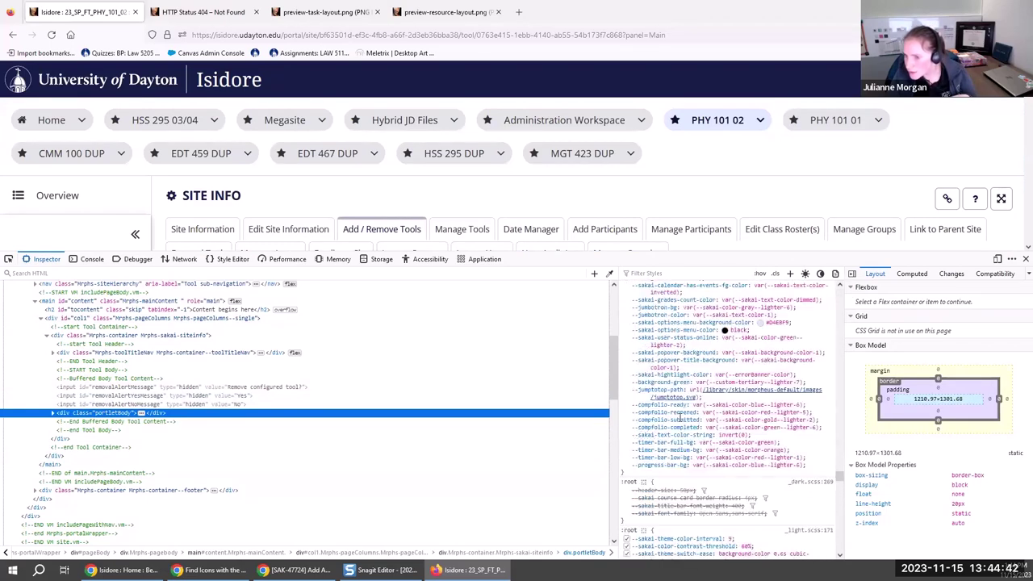
scroll(681, 418, down, 5)
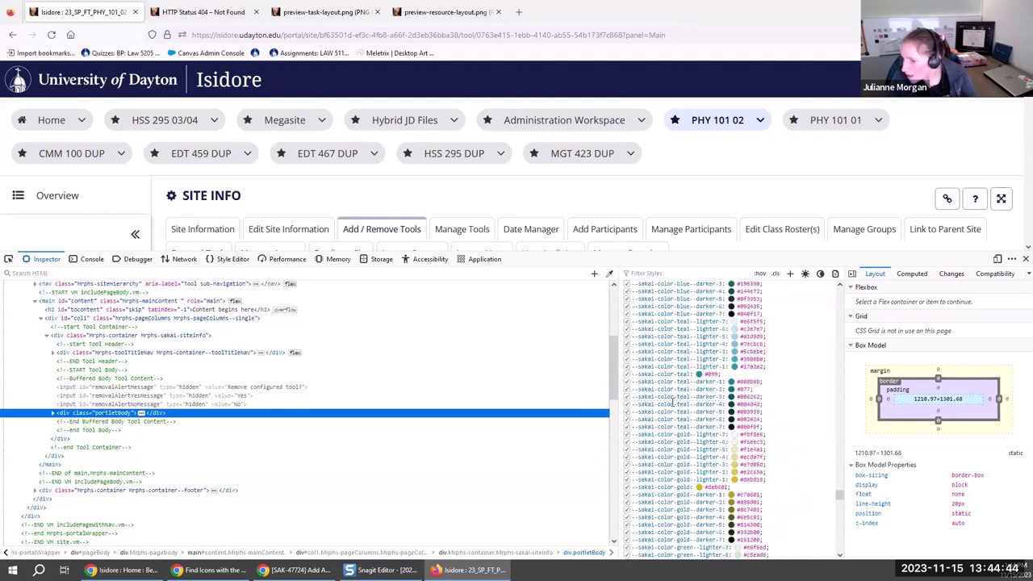
scroll(678, 440, down, 10)
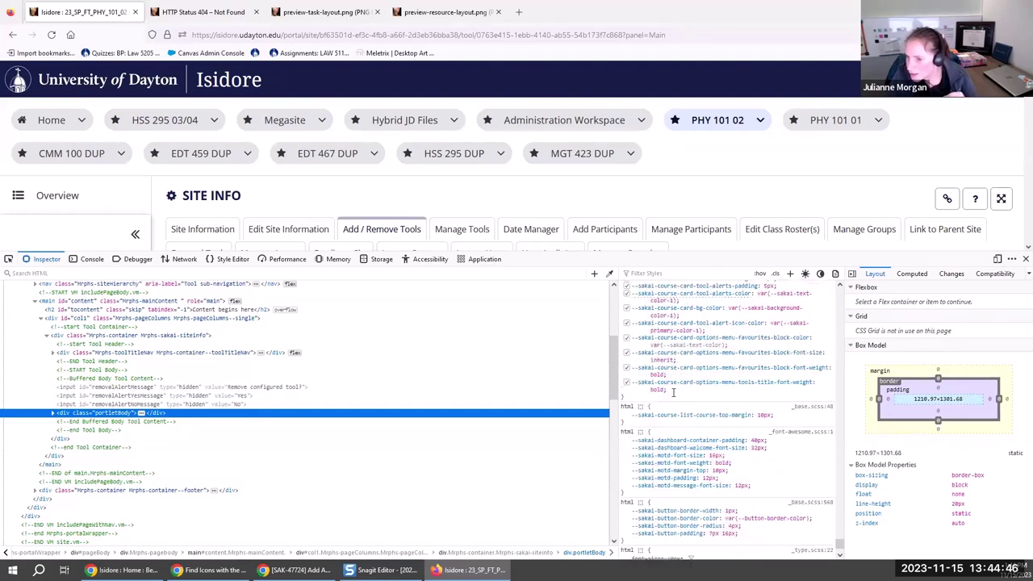
scroll(685, 478, up, 5)
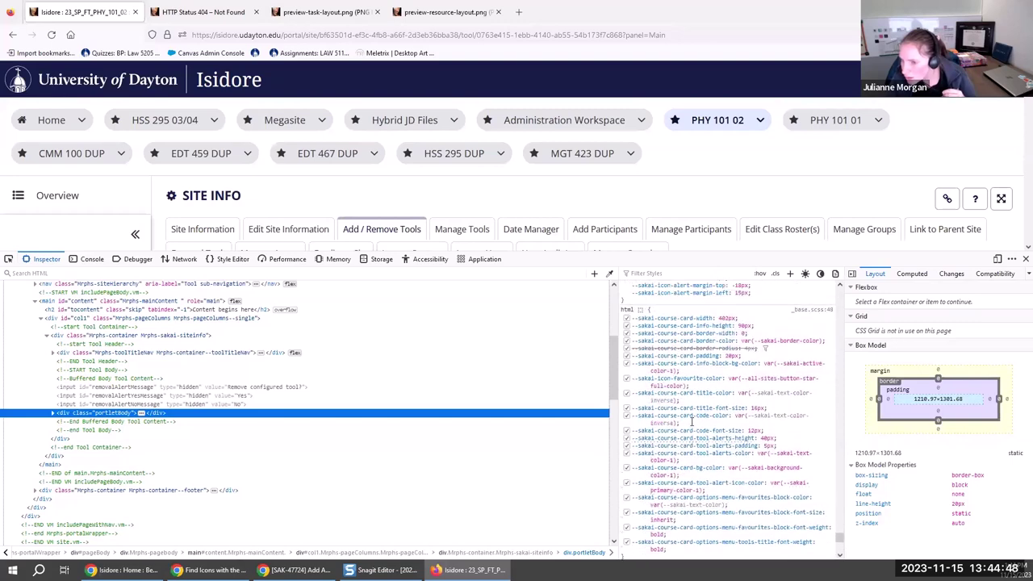
scroll(678, 404, up, 3)
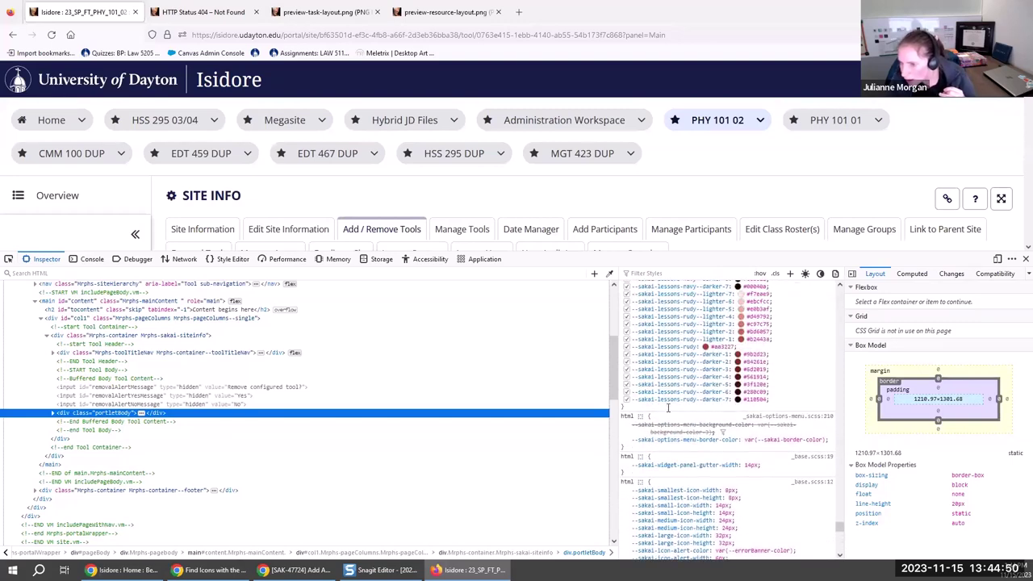
Pick the University of Dayton header banner for inspection and examine the colour variables in its style rules
click(8, 258)
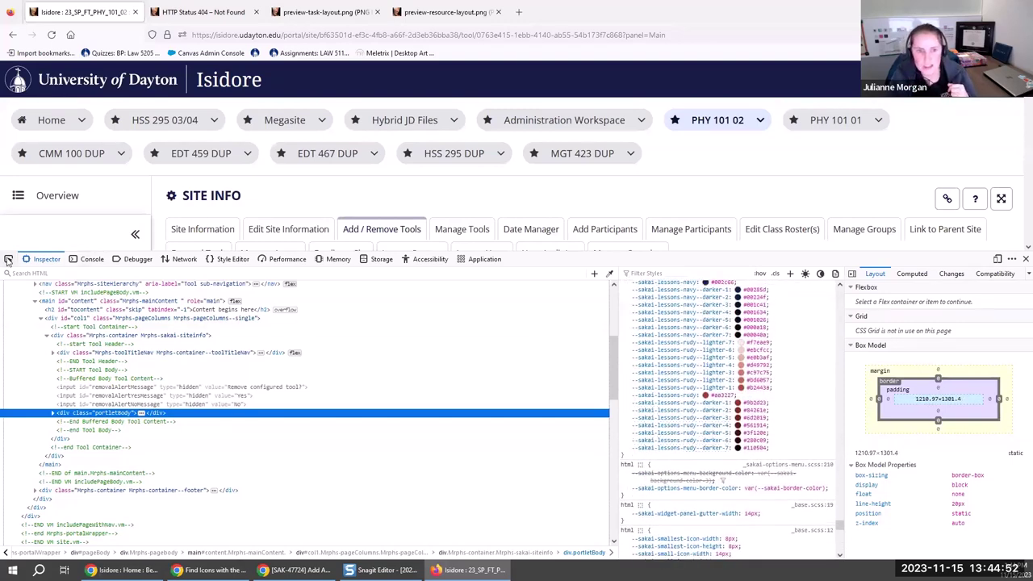
click(339, 81)
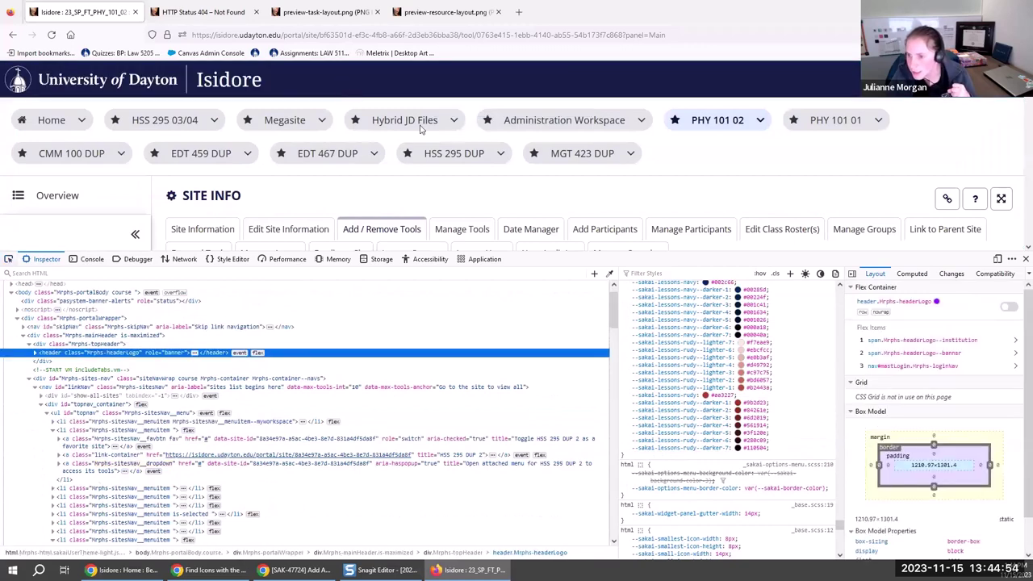
scroll(707, 370, up, 6)
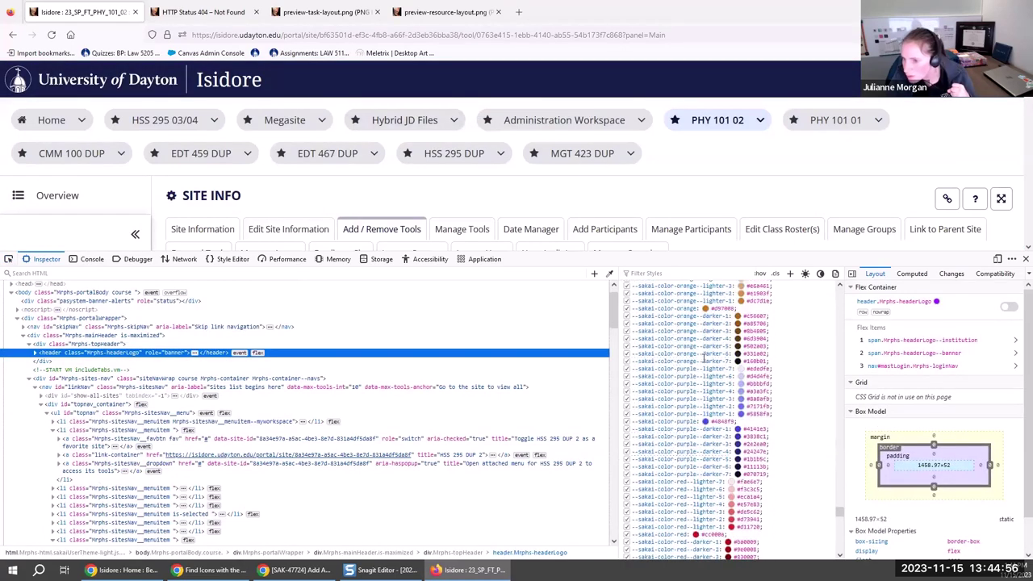
scroll(703, 359, up, 10)
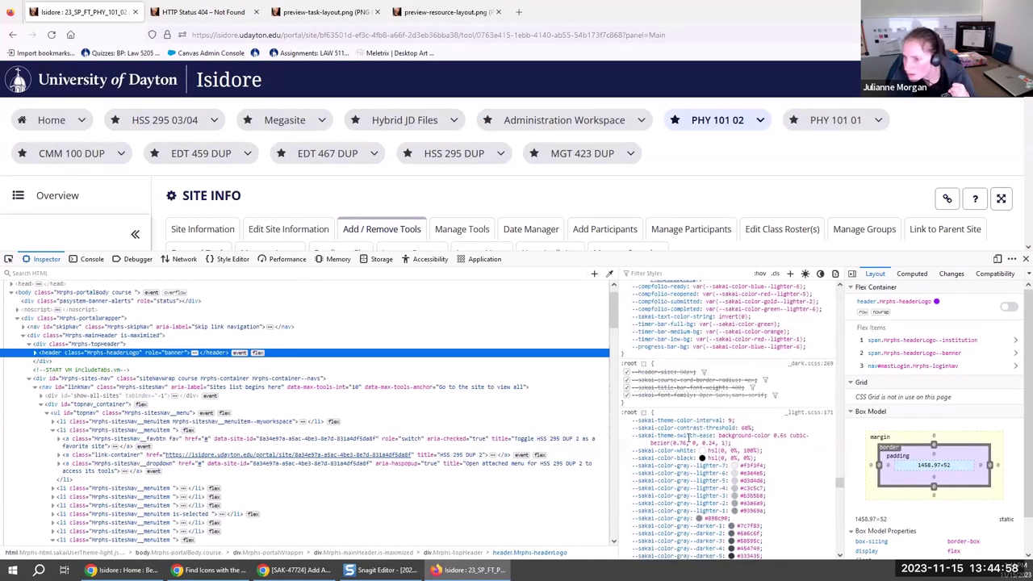
scroll(691, 369, up, 8)
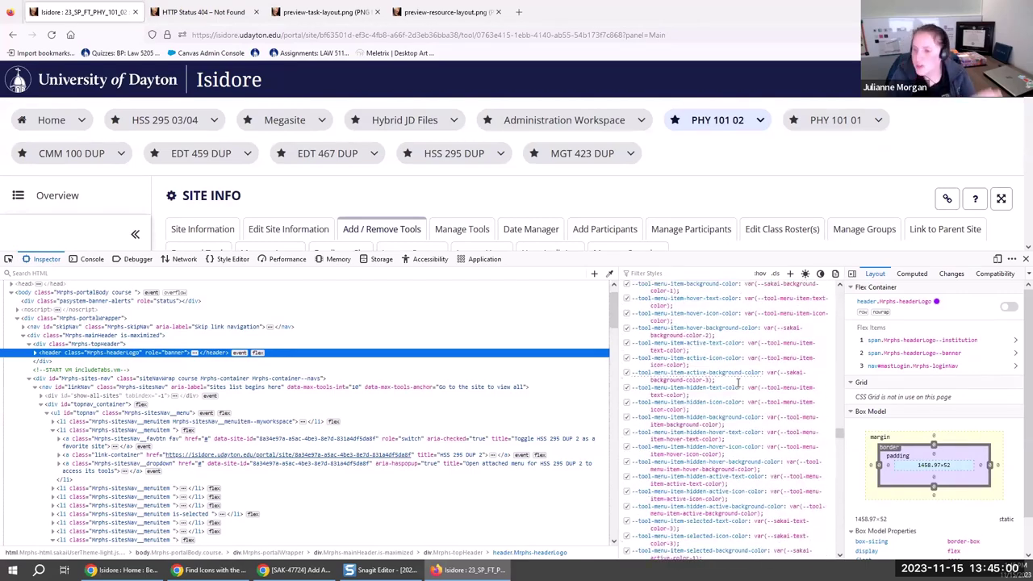
Examine the inherited html and :root style rules of the header for the Sakai colour palette and Lessons colour variables and their hex codes
drag(841, 422, 843, 537)
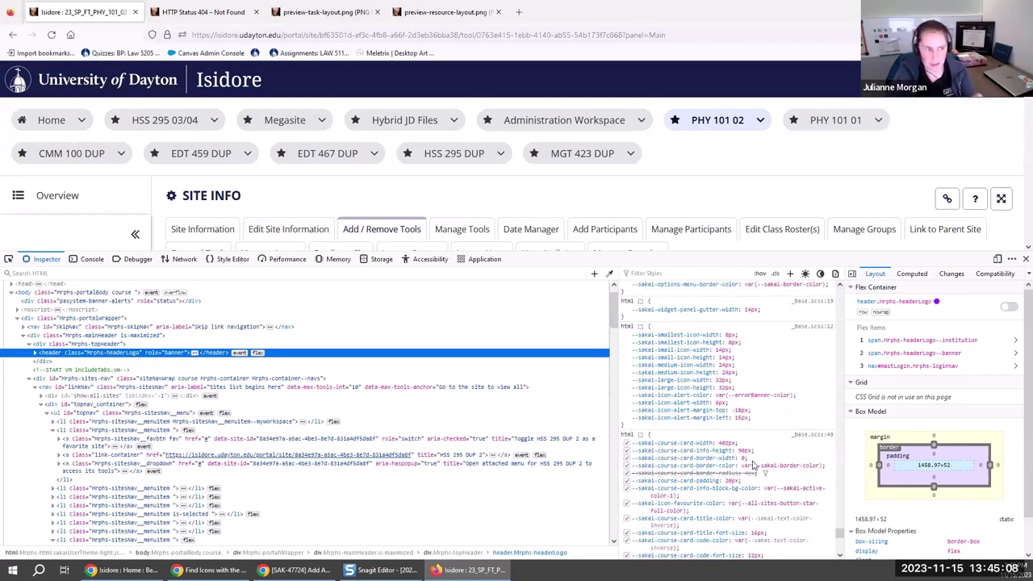
scroll(840, 535, up, 5)
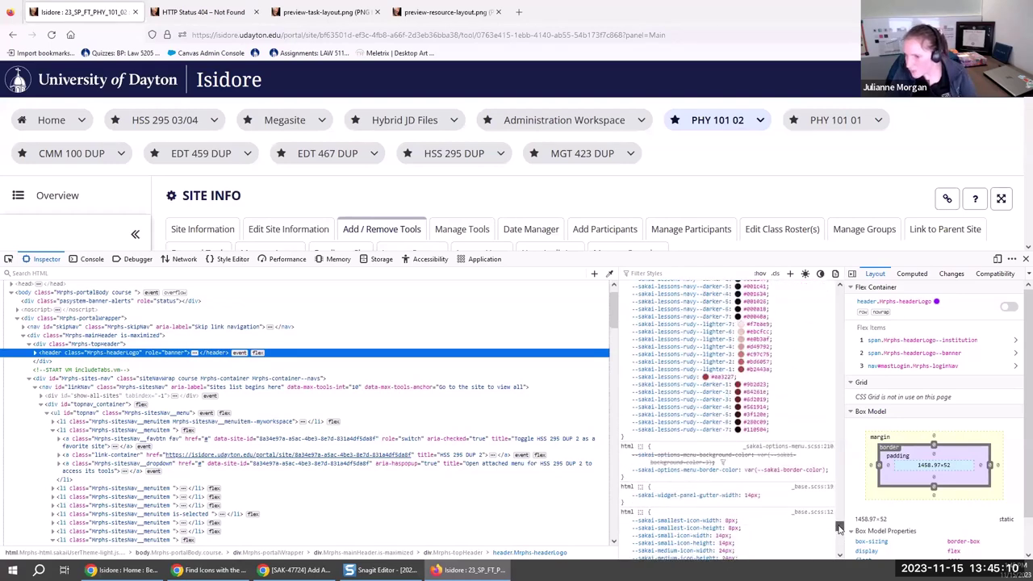
scroll(669, 442, up, 10)
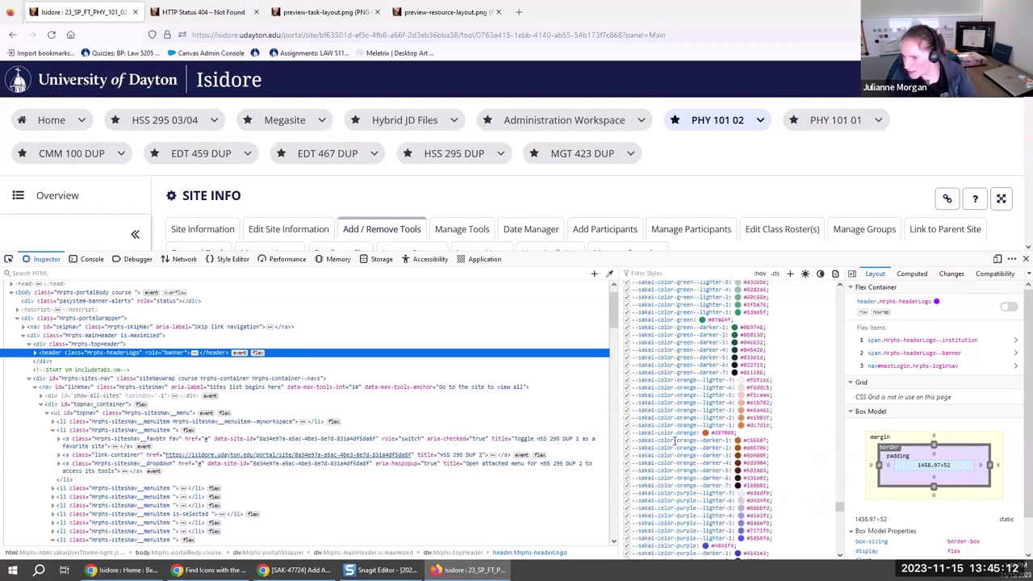
scroll(685, 457, down, 5)
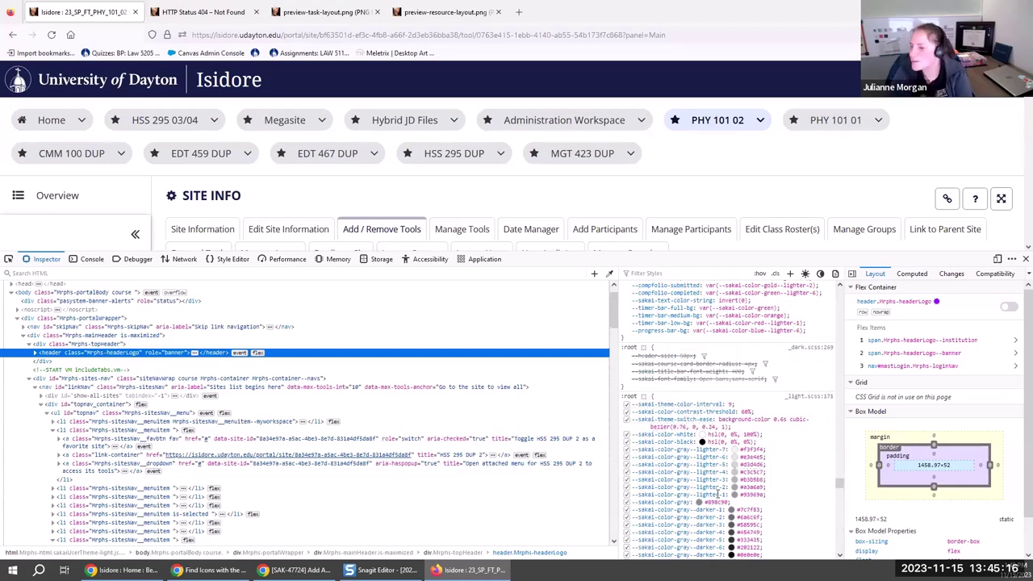
scroll(699, 477, down, 5)
scroll(697, 457, down, 10)
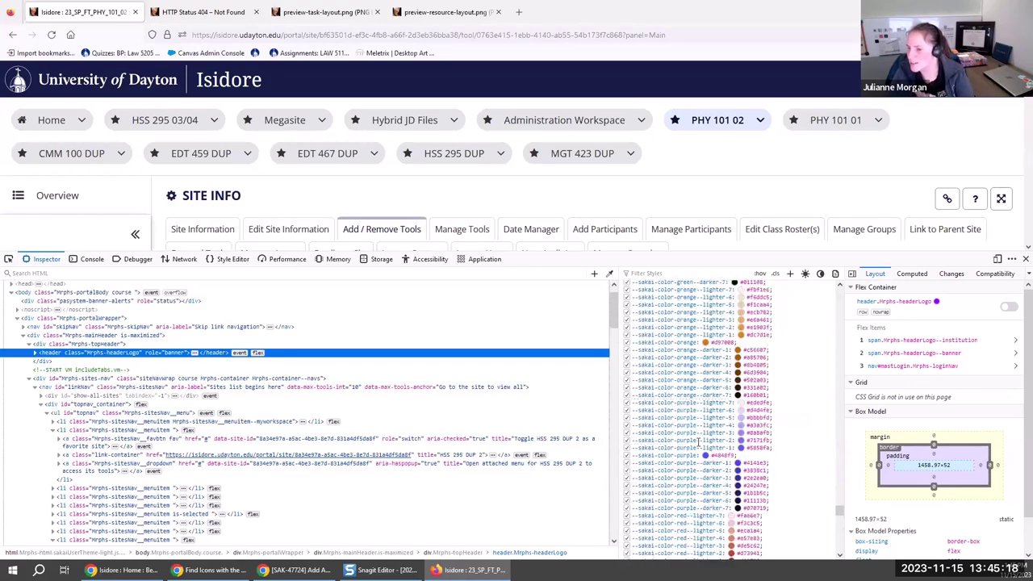
scroll(693, 437, down, 10)
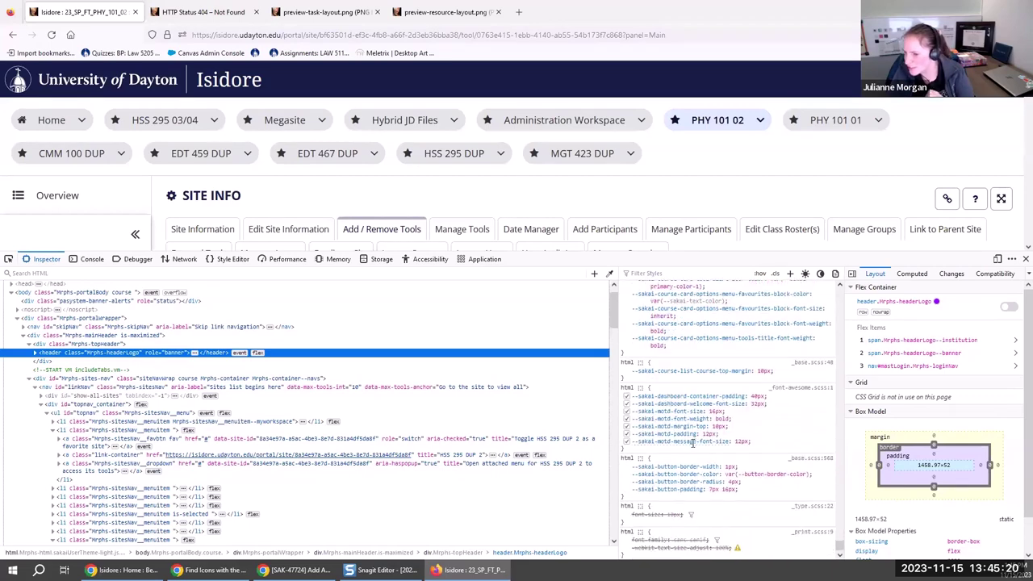